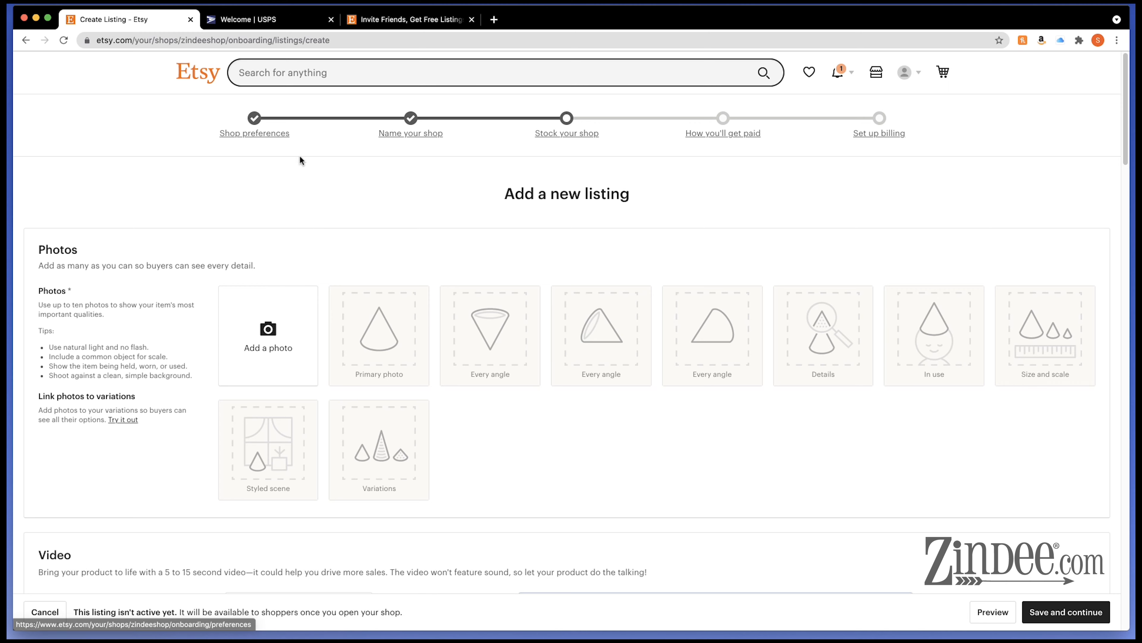
pyautogui.scroll(-3, 286, 214)
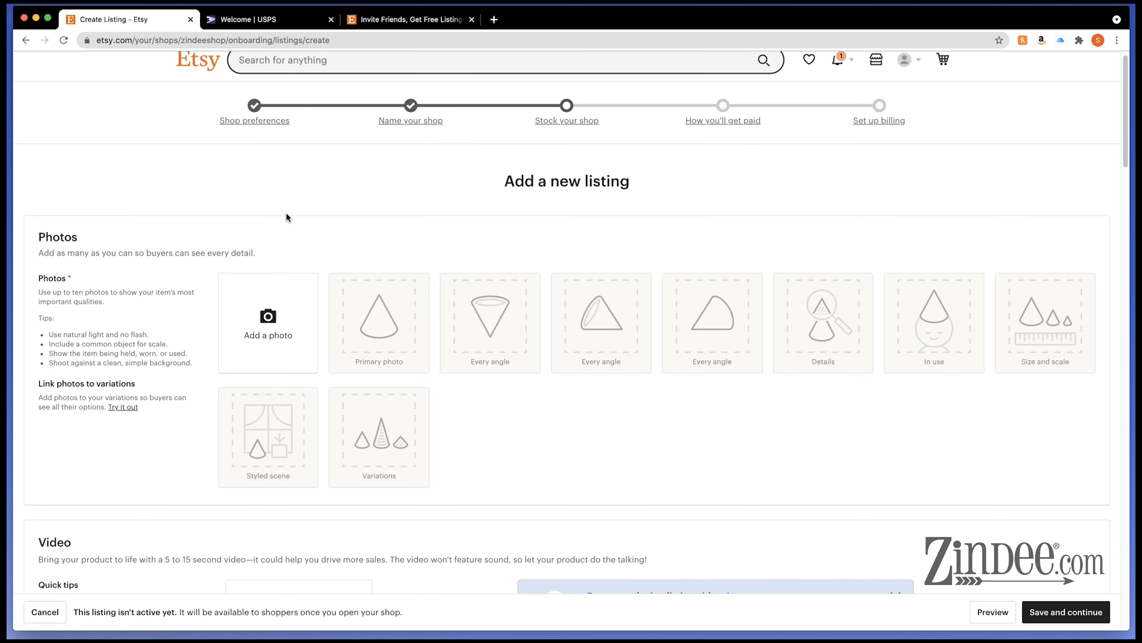
pyautogui.scroll(-3, 286, 214)
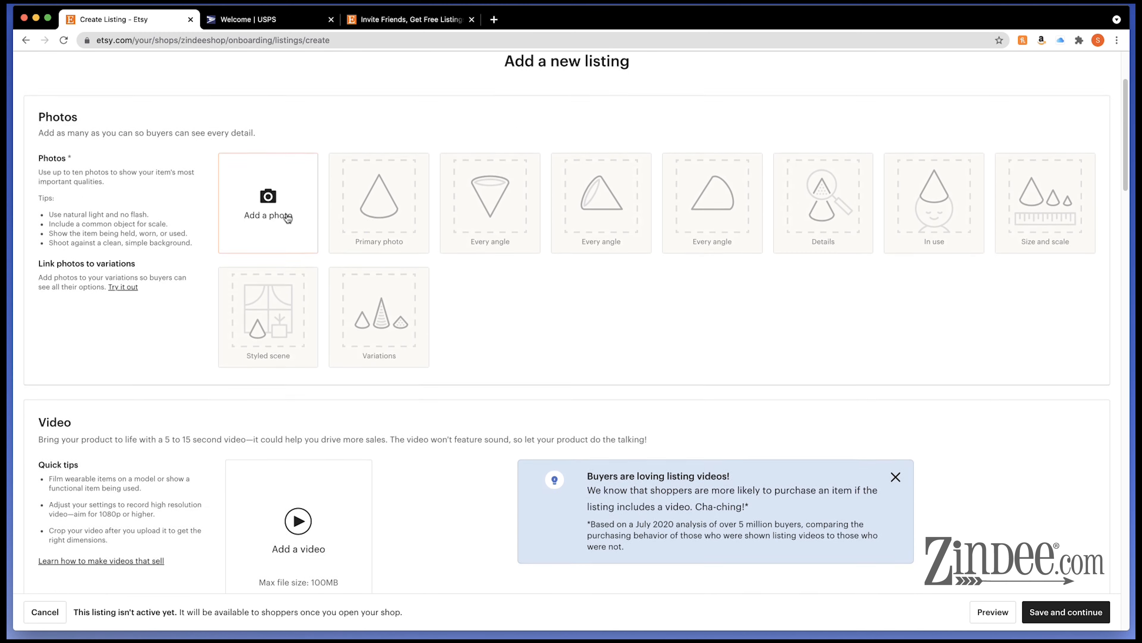
pyautogui.scroll(3, 254, 293)
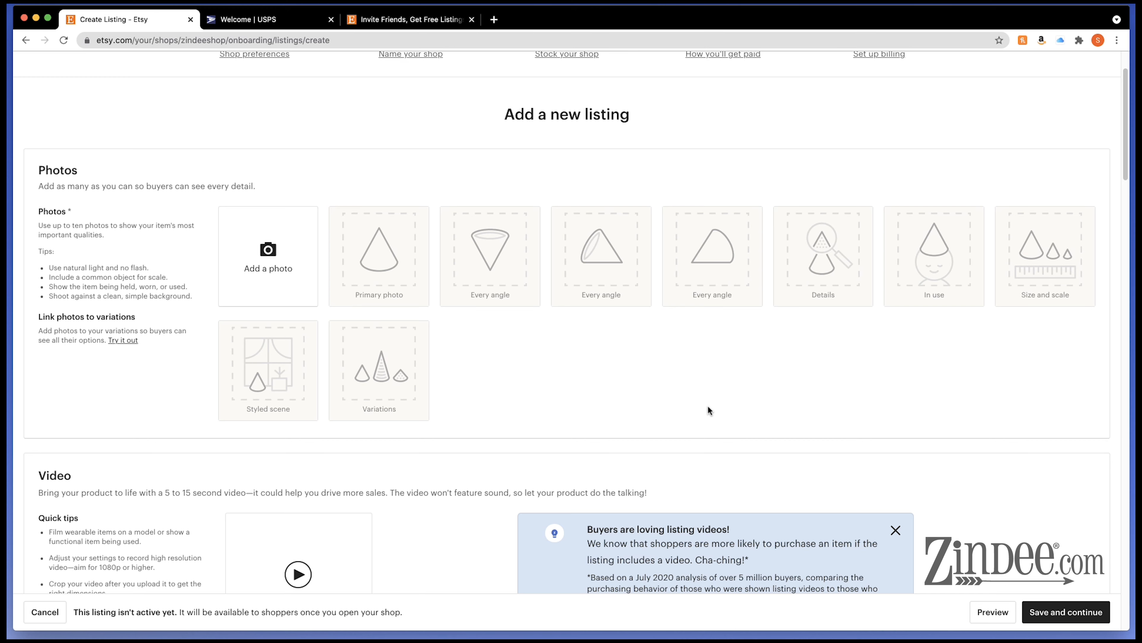
pyautogui.scroll(-1, 603, 411)
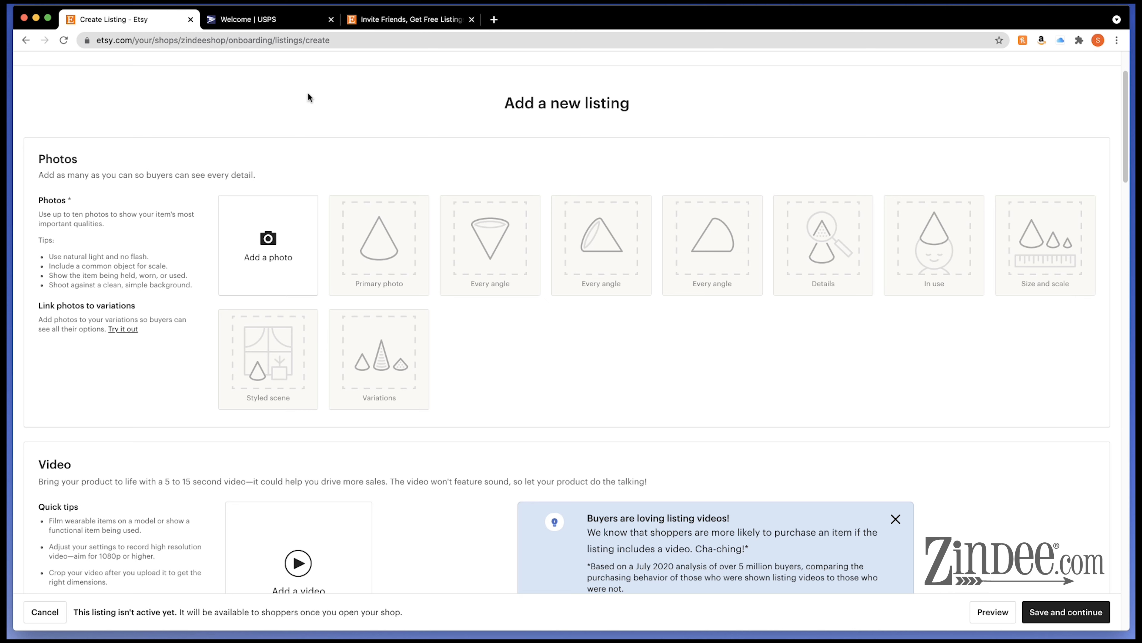
# Step: Preview the candidate keychain images and upload Stacked Glitter Acrylic keychain.jpg as the listing's primary photo
pyautogui.click(272, 249)
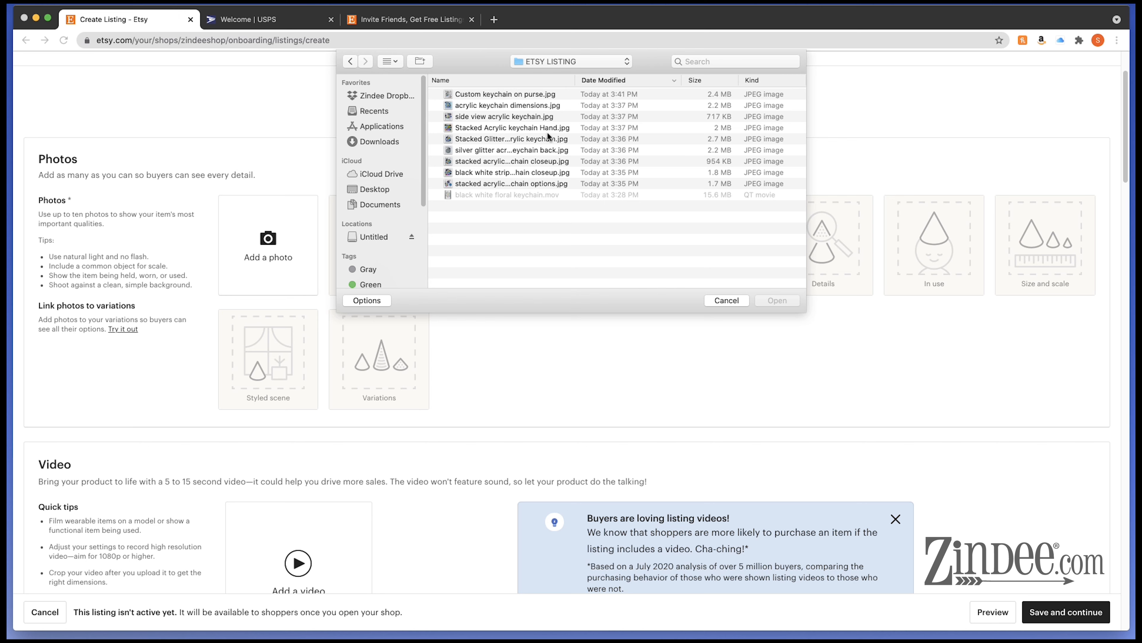
pyautogui.moveTo(576, 83); pyautogui.dragTo(618, 86)
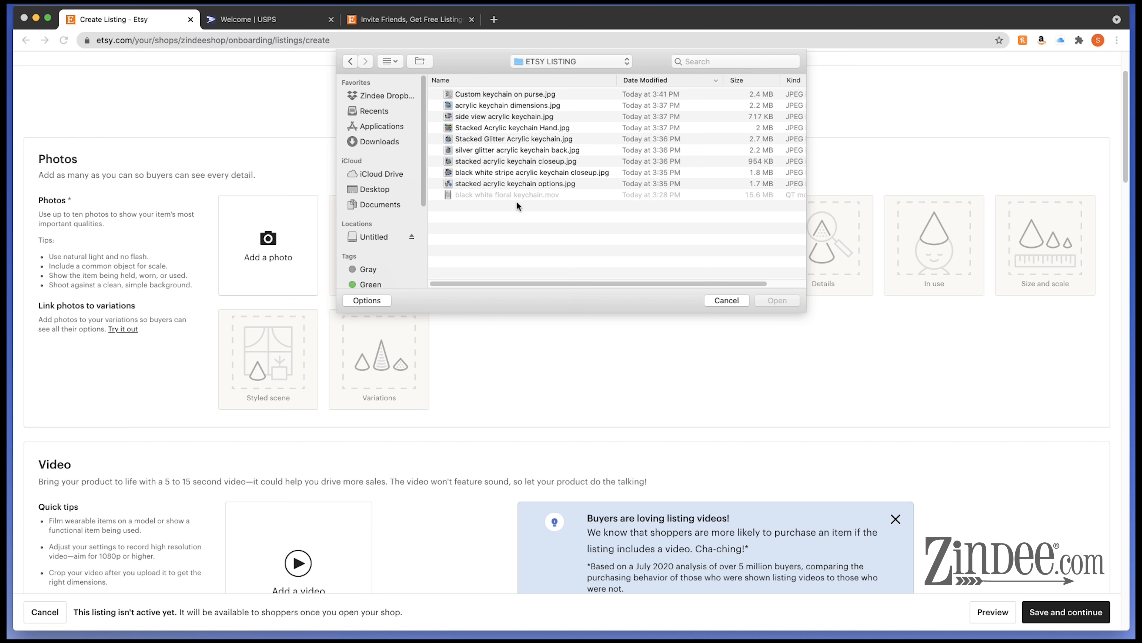
pyautogui.click(498, 117)
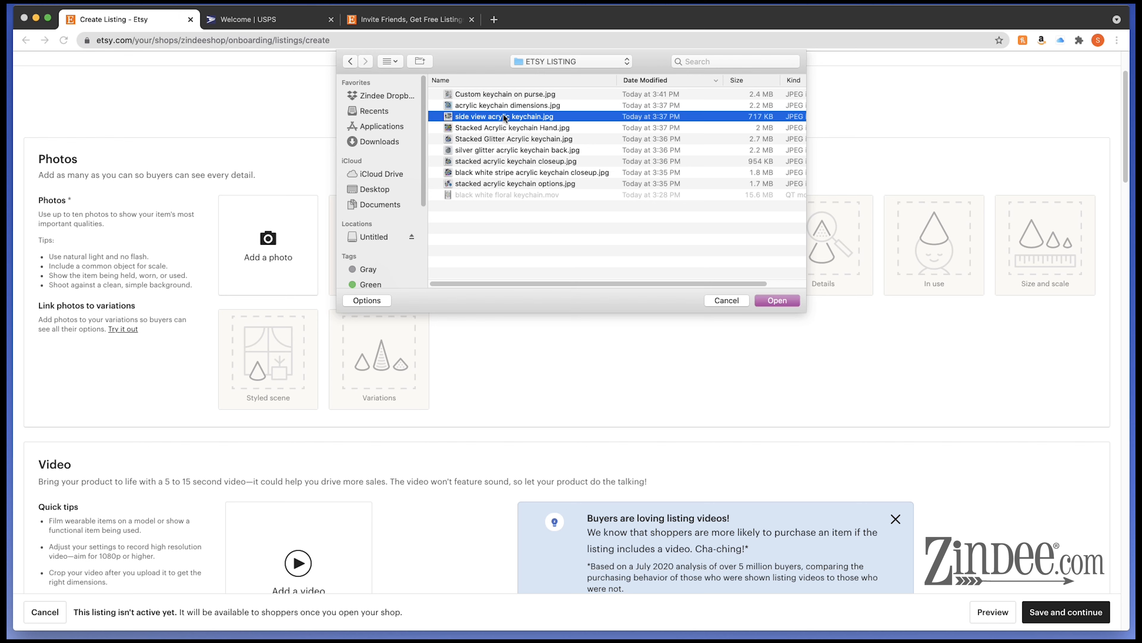
pyautogui.press('space')
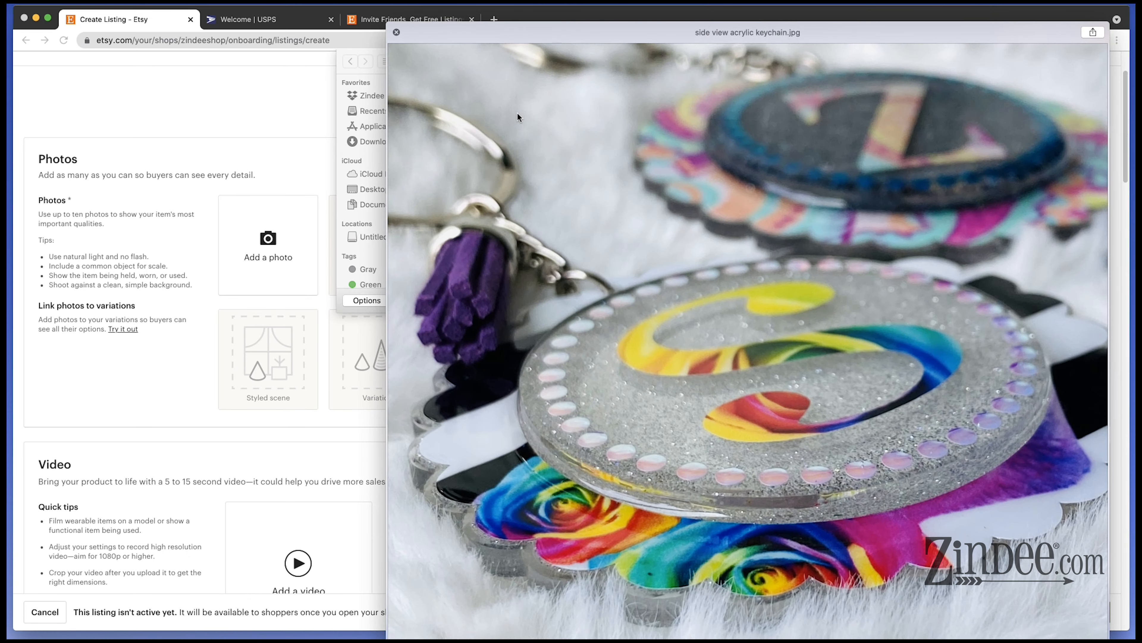
pyautogui.press('space')
pyautogui.click(517, 130)
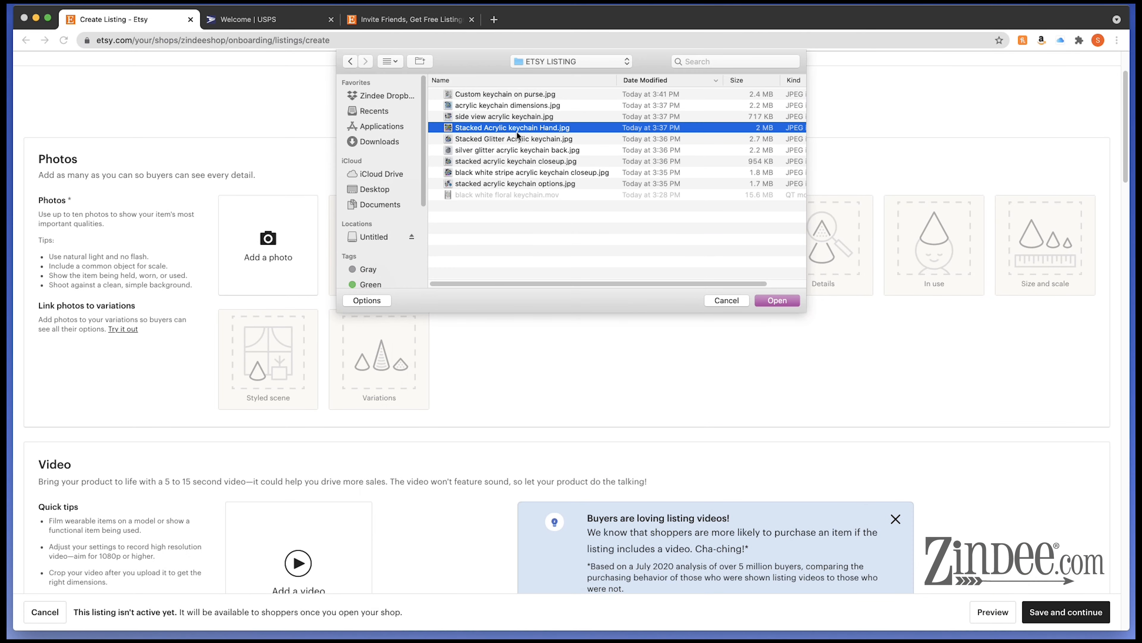
pyautogui.press('space')
pyautogui.press('Down')
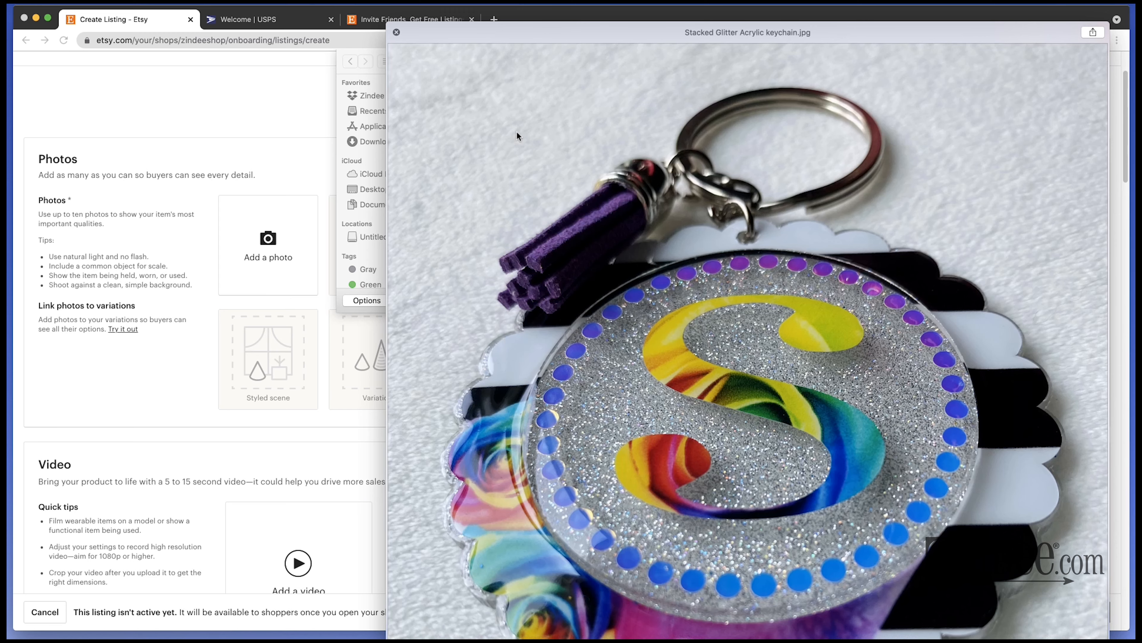
pyautogui.press('space')
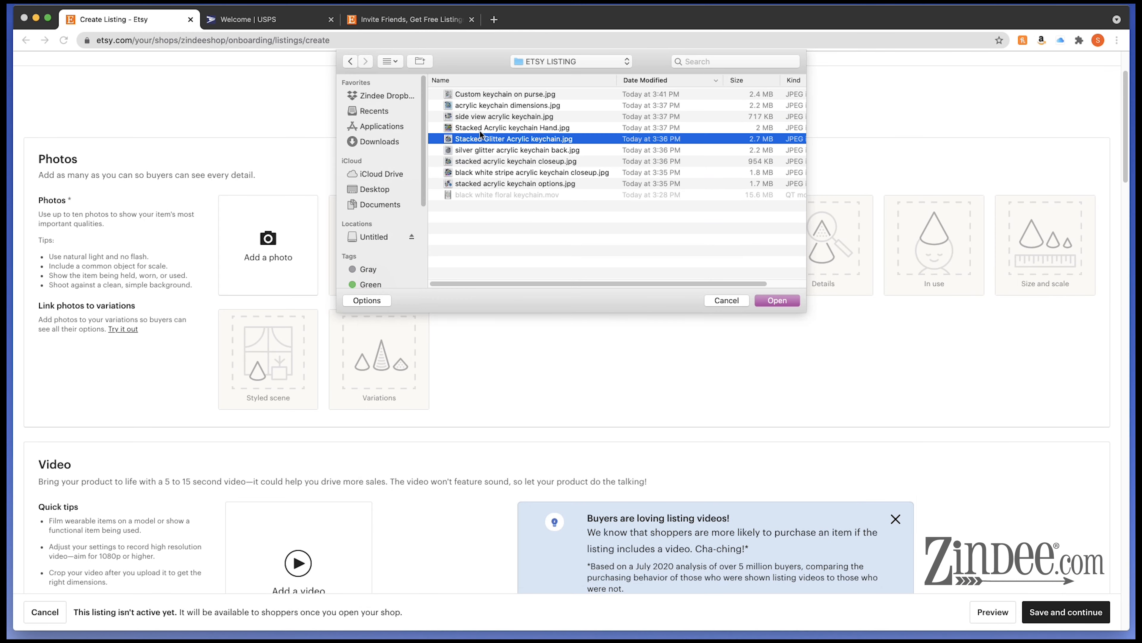
pyautogui.click(789, 299)
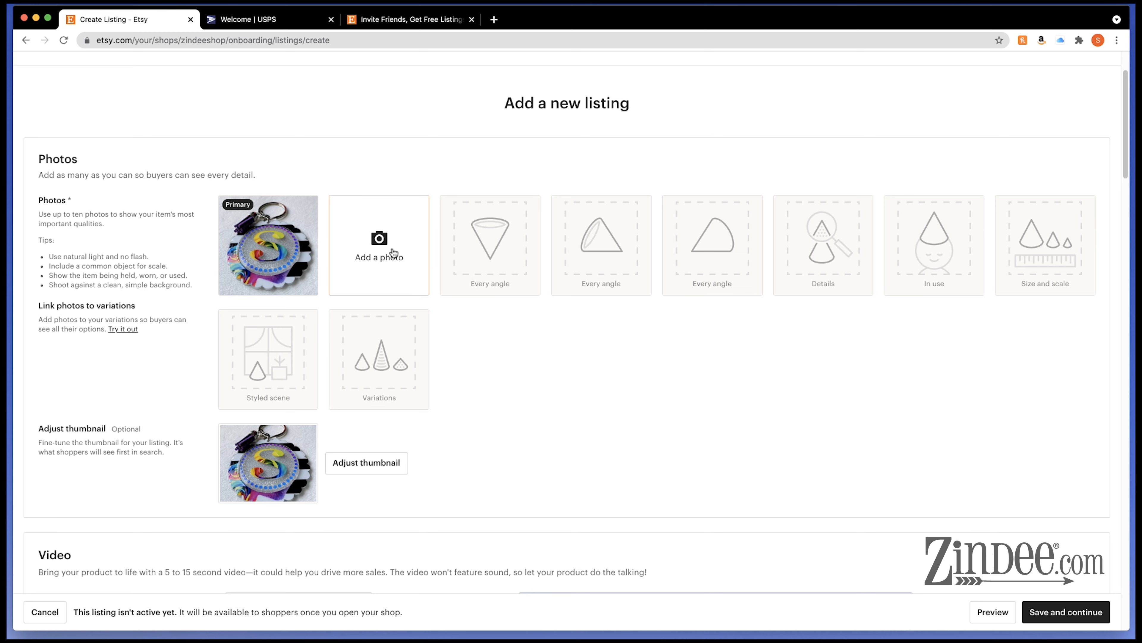
# Step: Preview the candidate images and add the photo of the keychain held in a hand as the second listing photo
pyautogui.click(377, 253)
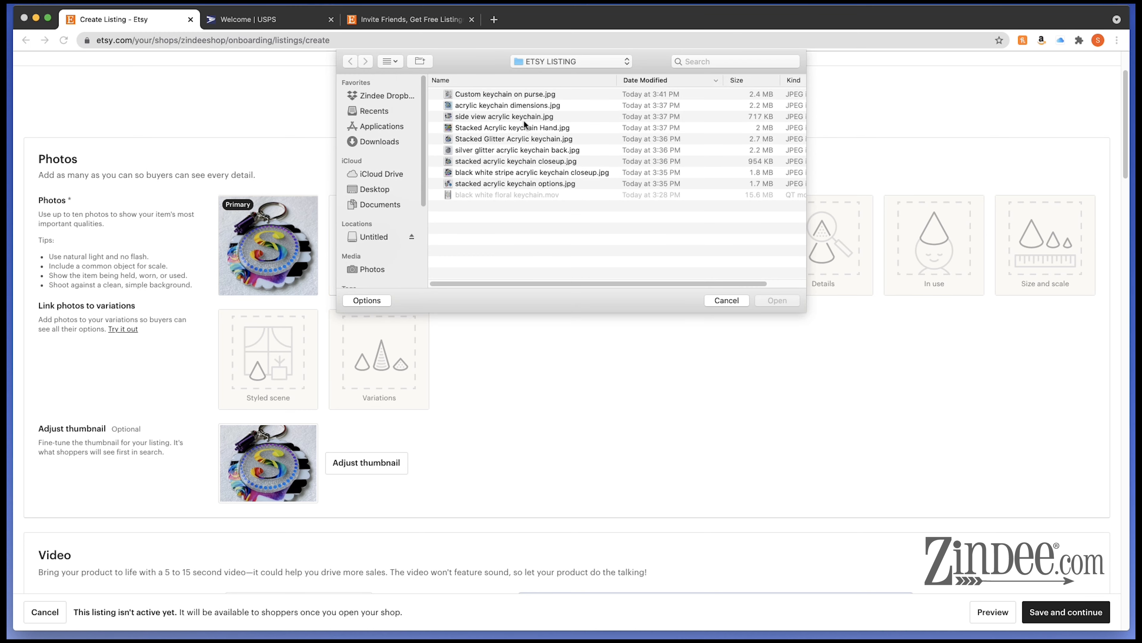
pyautogui.click(519, 108)
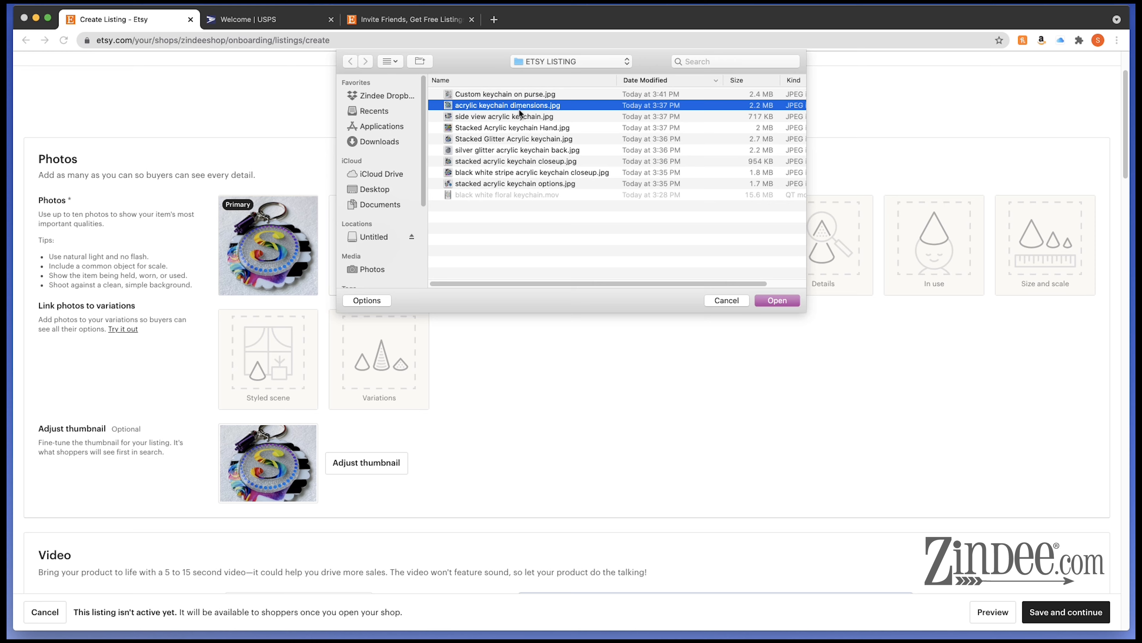
pyautogui.click(500, 172)
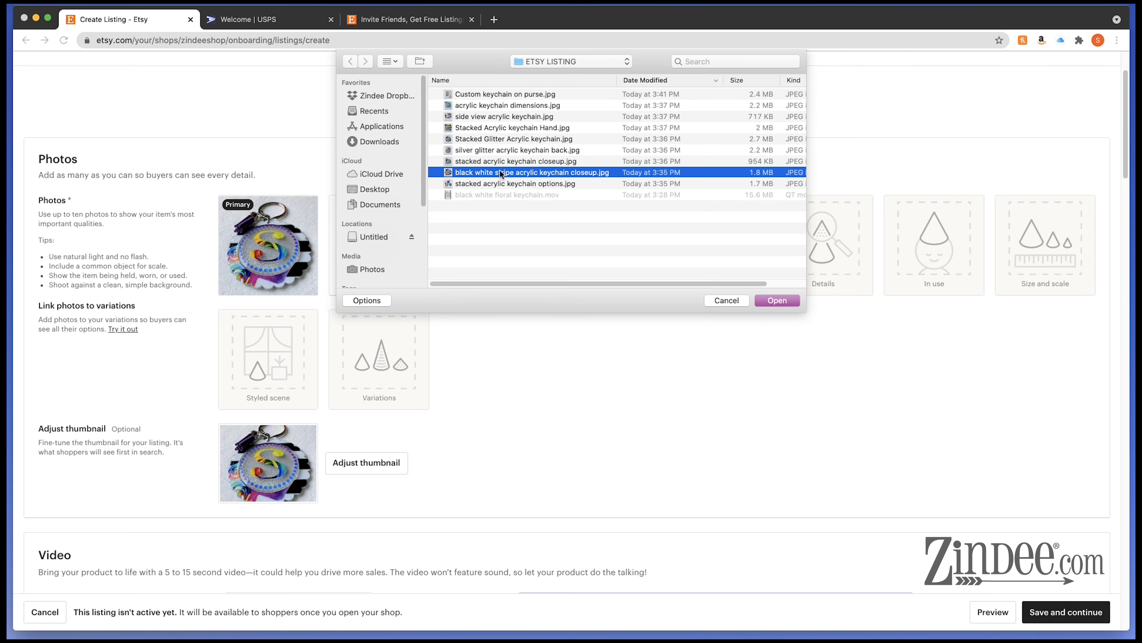
pyautogui.press('space')
pyautogui.press('space')
pyautogui.press('space')
pyautogui.press('space')
pyautogui.click(762, 299)
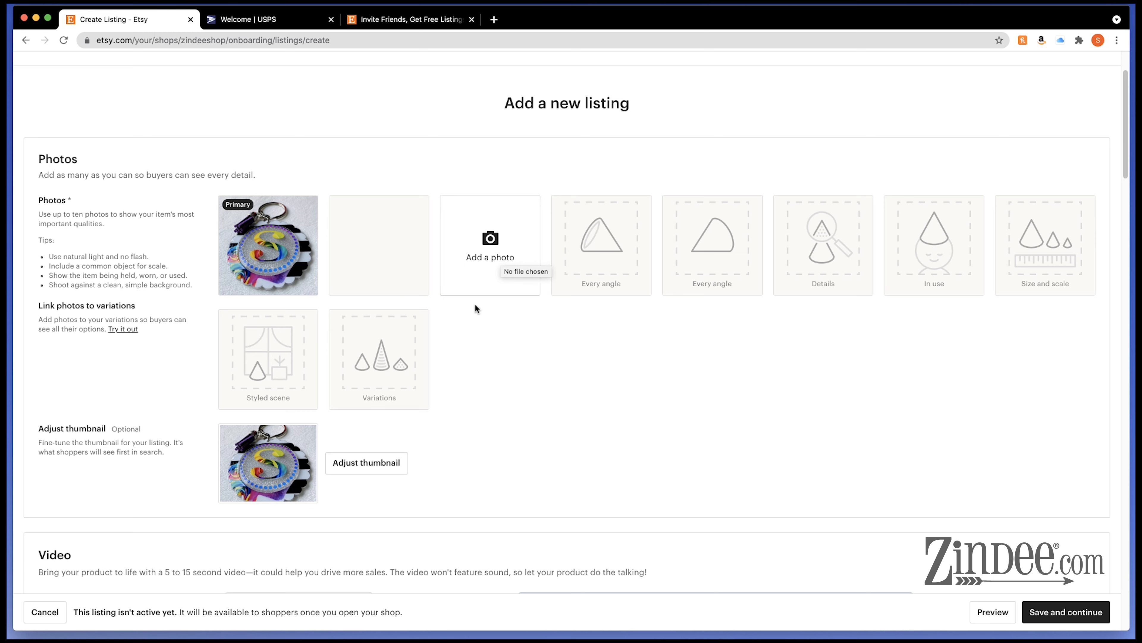
# Step: Compare the purse and side view images, and add Custom keychain on purse.jpg as the third listing photo
pyautogui.click(490, 237)
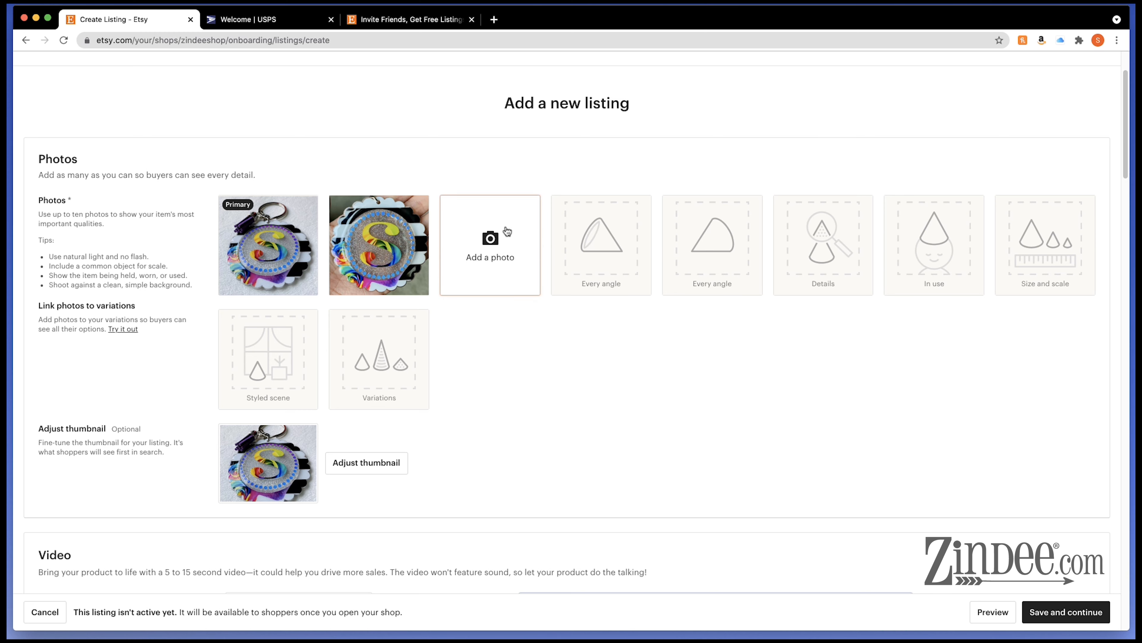
pyautogui.click(514, 94)
pyautogui.press('space')
pyautogui.press('space')
pyautogui.click(493, 116)
pyautogui.press('space')
pyautogui.press('space')
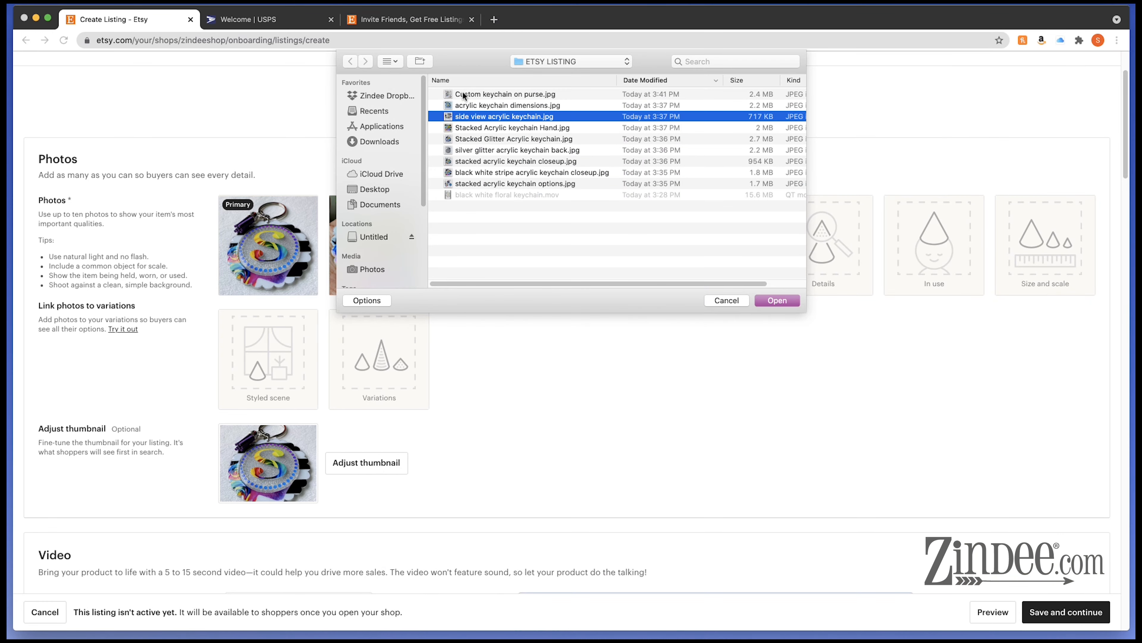
pyautogui.click(462, 94)
pyautogui.click(757, 299)
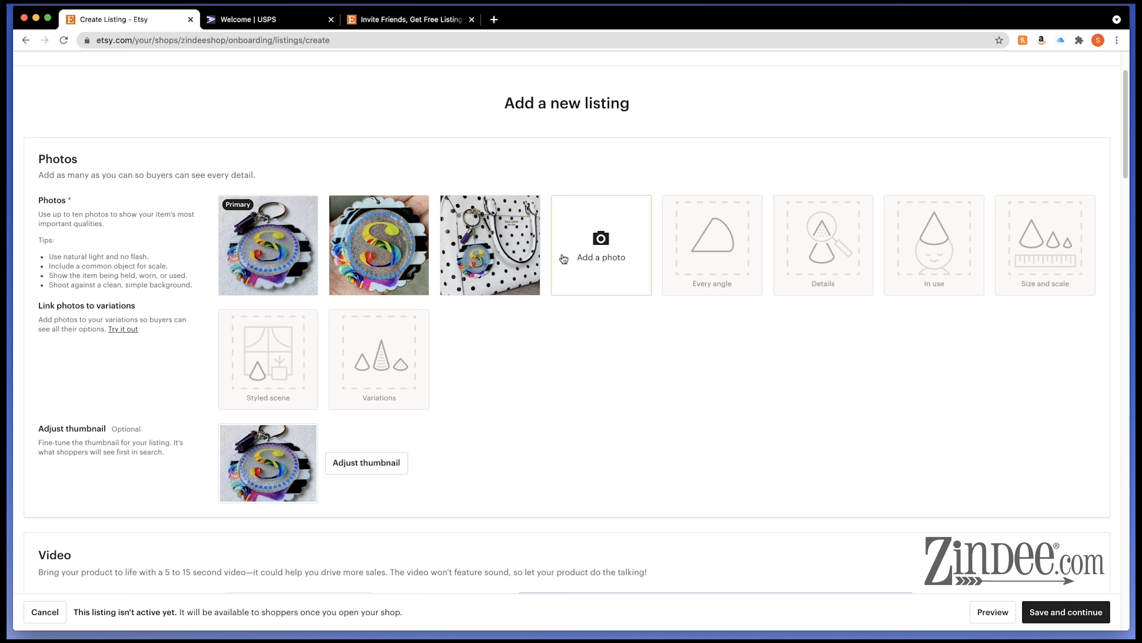
# Step: Preview black white stripe acrylic keychain closeup.jpg and add it as the fourth listing photo
pyautogui.click(578, 266)
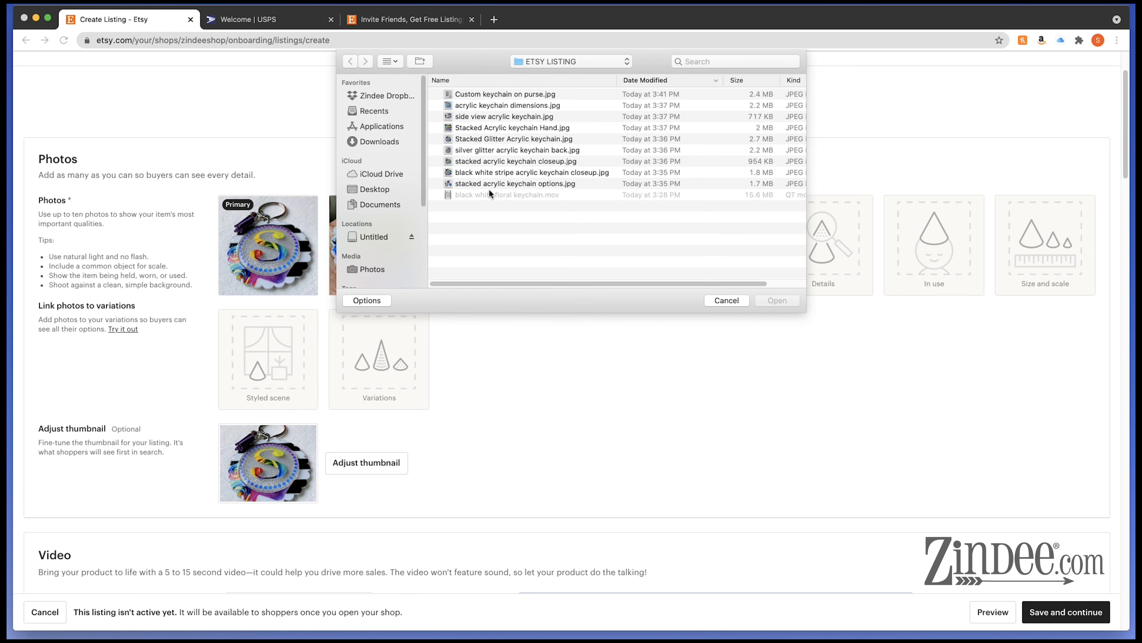
pyautogui.click(498, 183)
pyautogui.click(499, 174)
pyautogui.press('space')
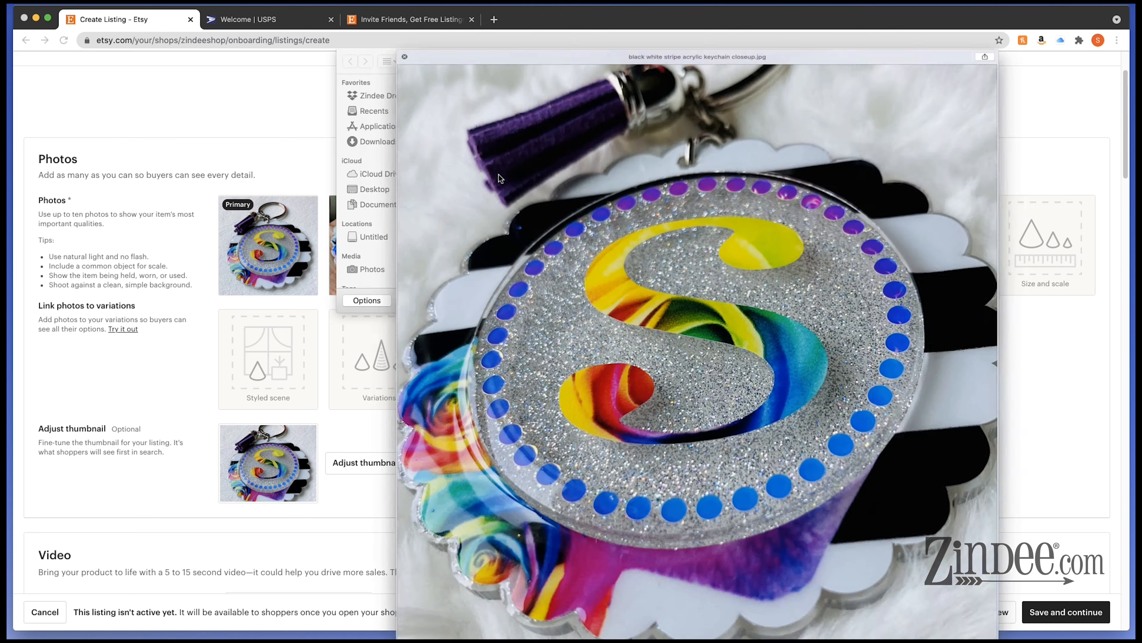
pyautogui.press('space')
pyautogui.press('space')
pyautogui.press('space')
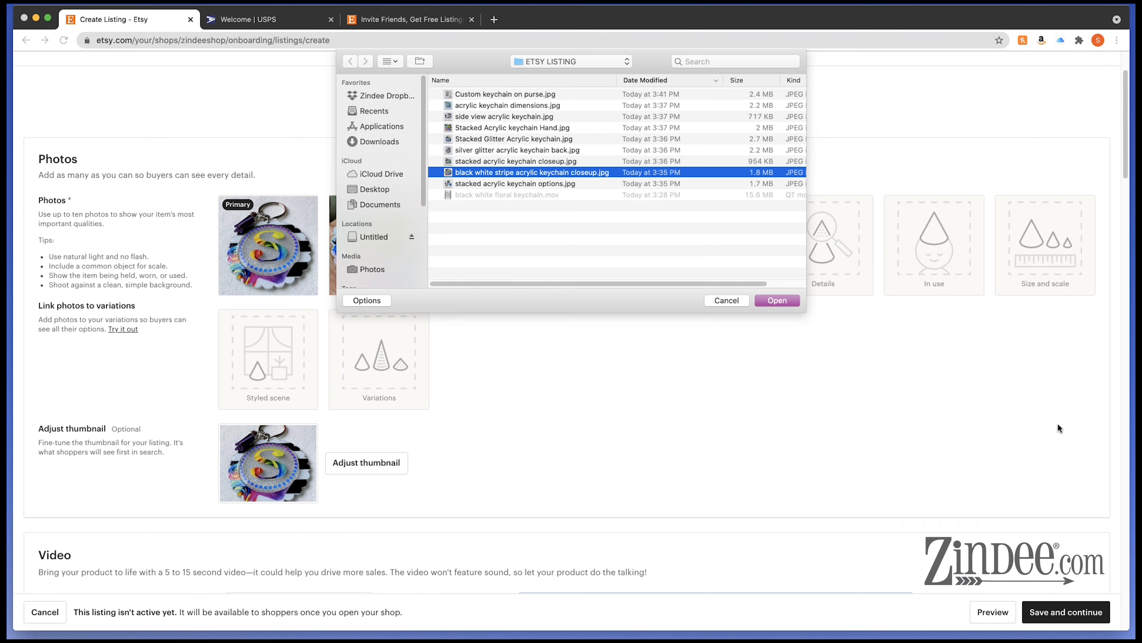
pyautogui.click(772, 301)
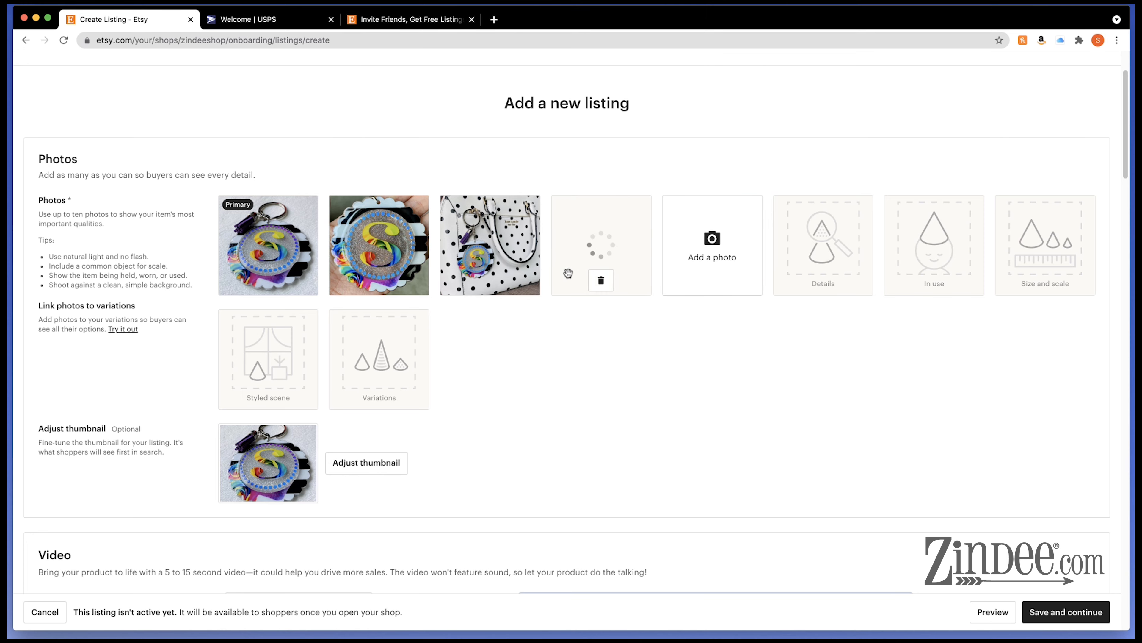
# Step: Preview silver glitter acrylic keychain back.jpg and add it as the fifth listing photo
pyautogui.click(704, 251)
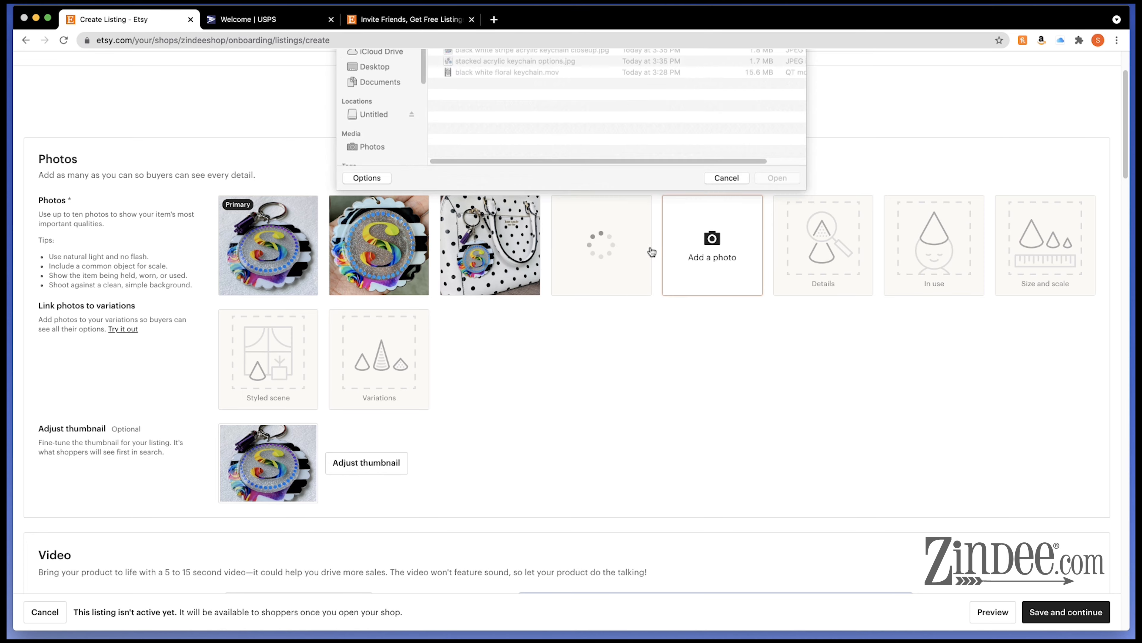
pyautogui.click(495, 152)
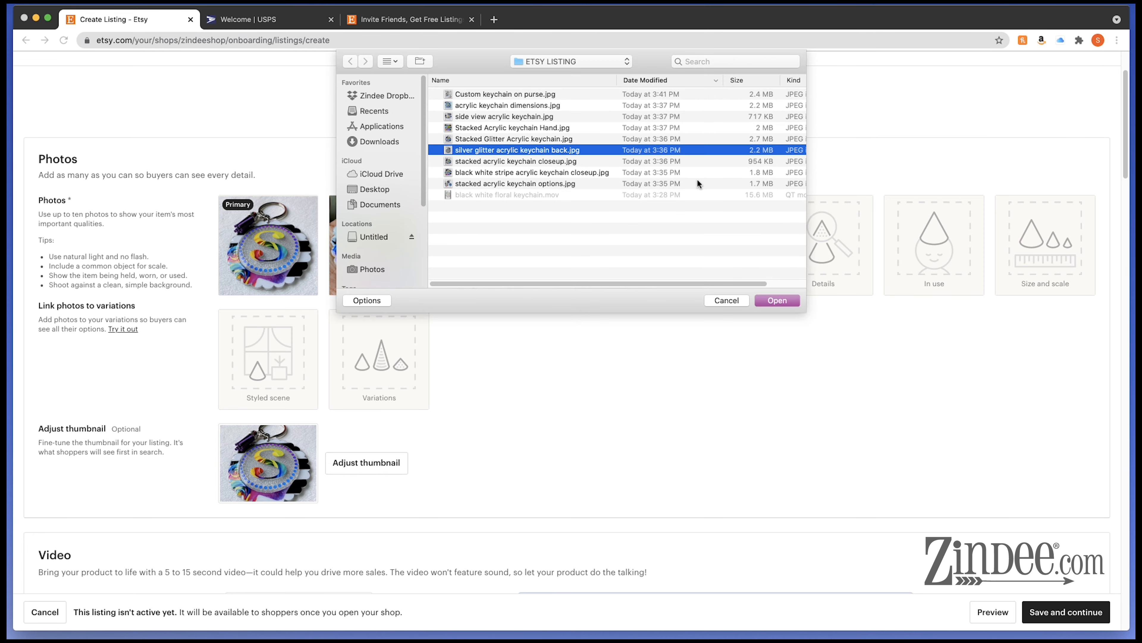
pyautogui.press('space')
pyautogui.press('space')
pyautogui.click(746, 246)
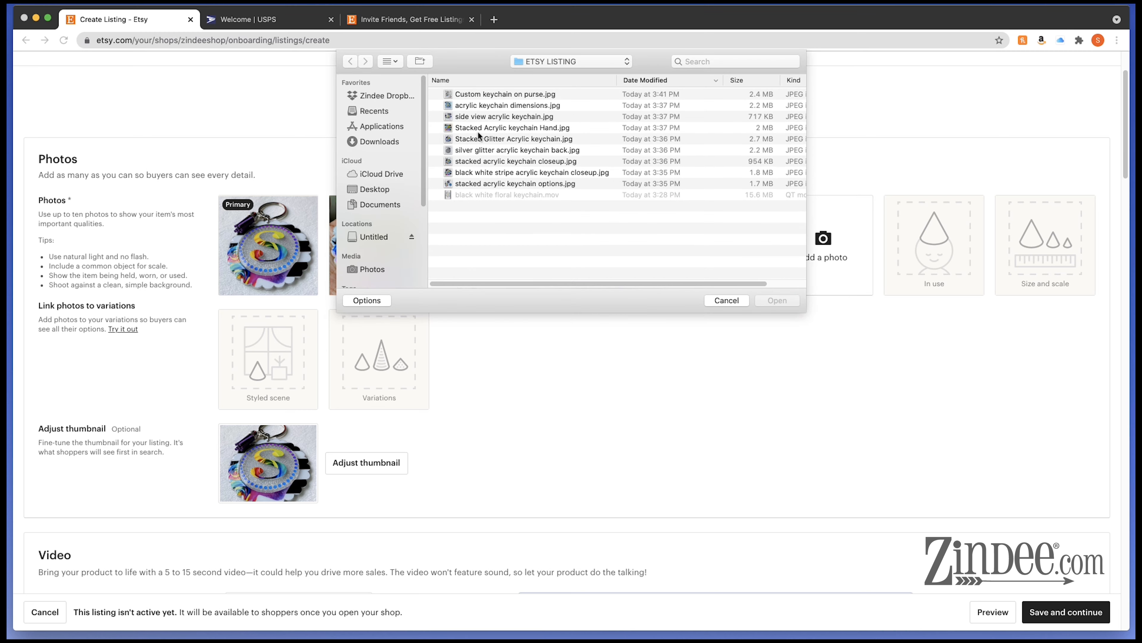
# Step: Try side view acrylic keychain.jpg as the sixth listing photo and delete it from the listing again
pyautogui.click(484, 113)
pyautogui.press('space')
pyautogui.press('space')
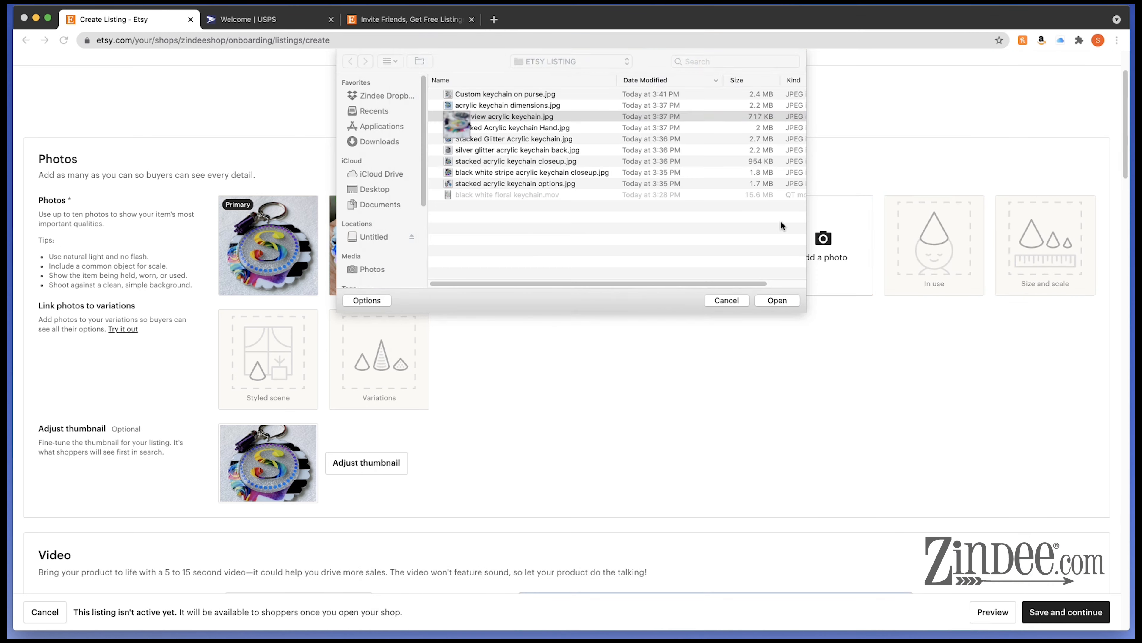
pyautogui.click(781, 300)
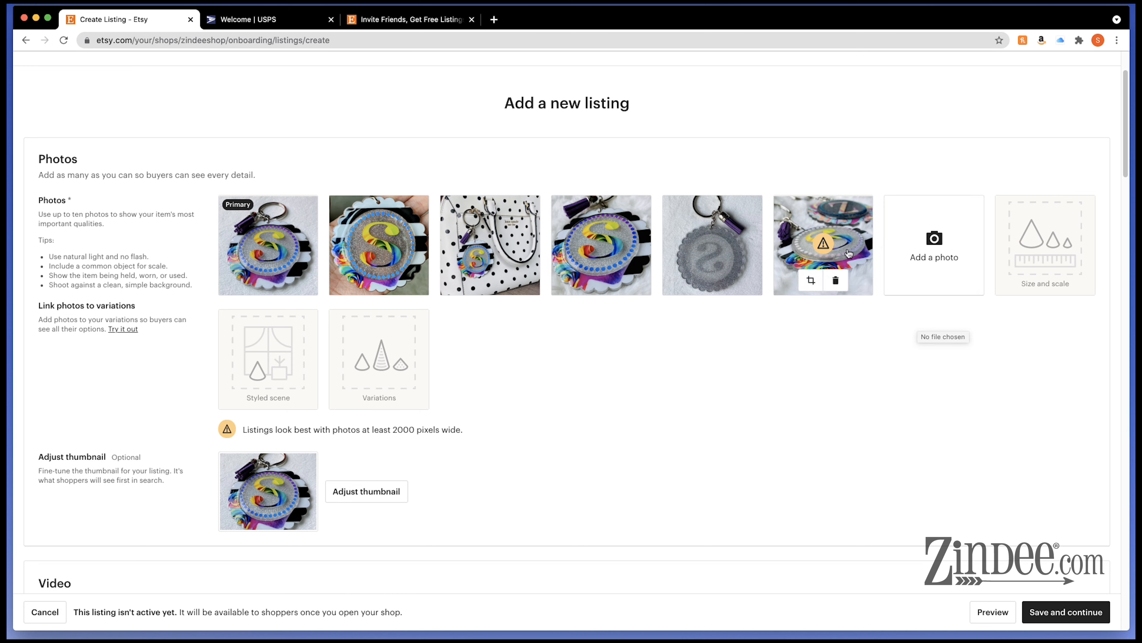
pyautogui.click(836, 280)
# Step: Preview acrylic keychain dimensions.jpg and add it as the sixth listing photo
pyautogui.click(830, 264)
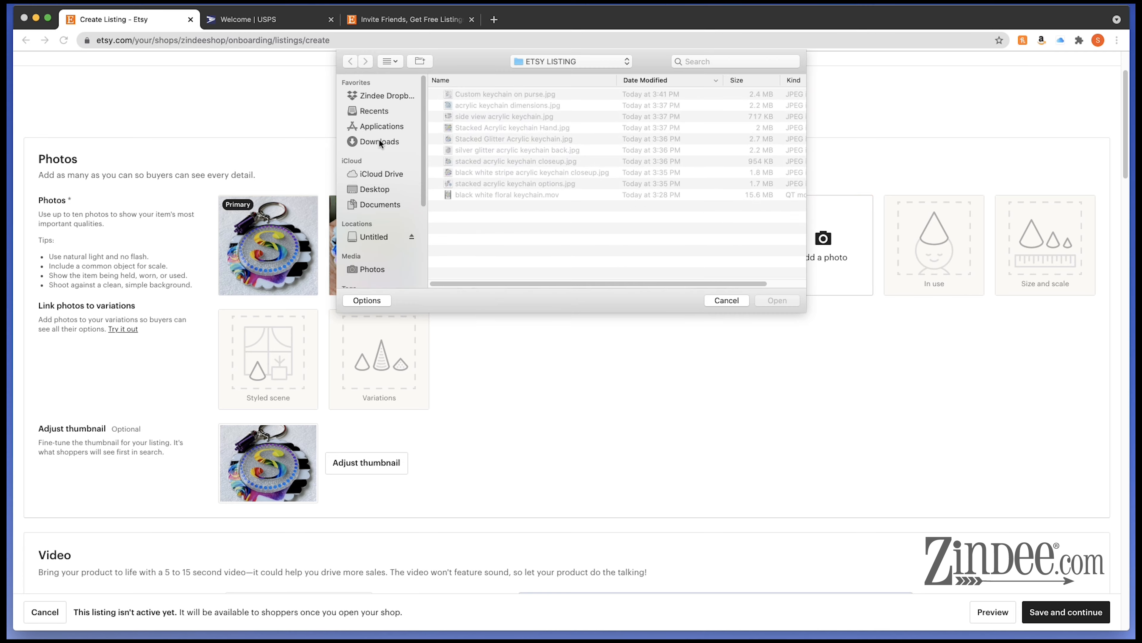
pyautogui.click(482, 105)
pyautogui.press('space')
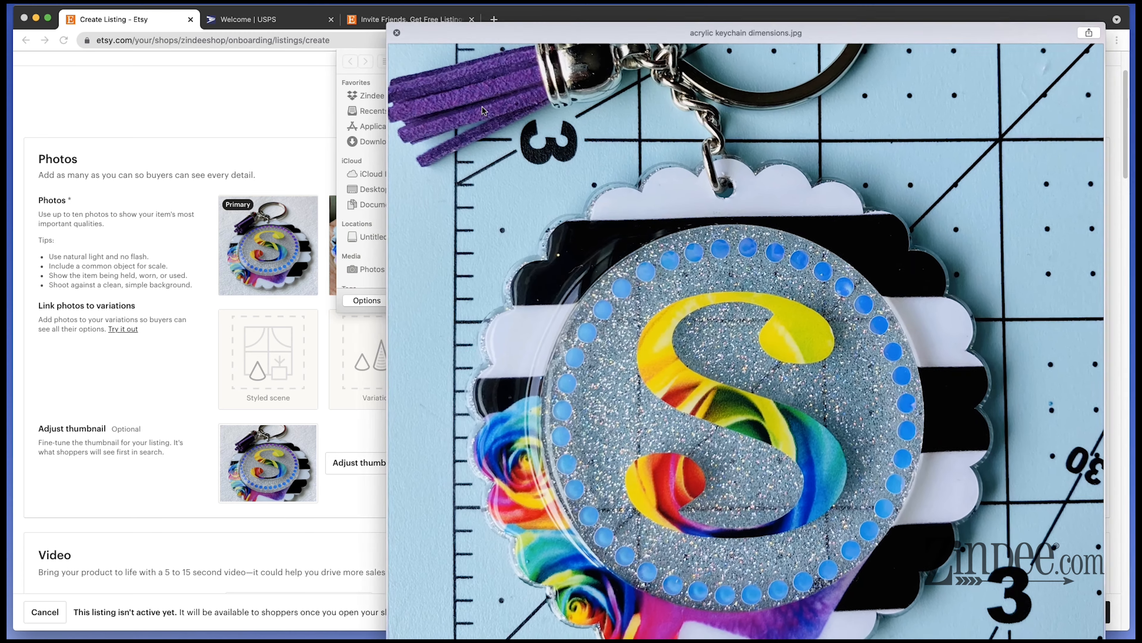
pyautogui.press('space')
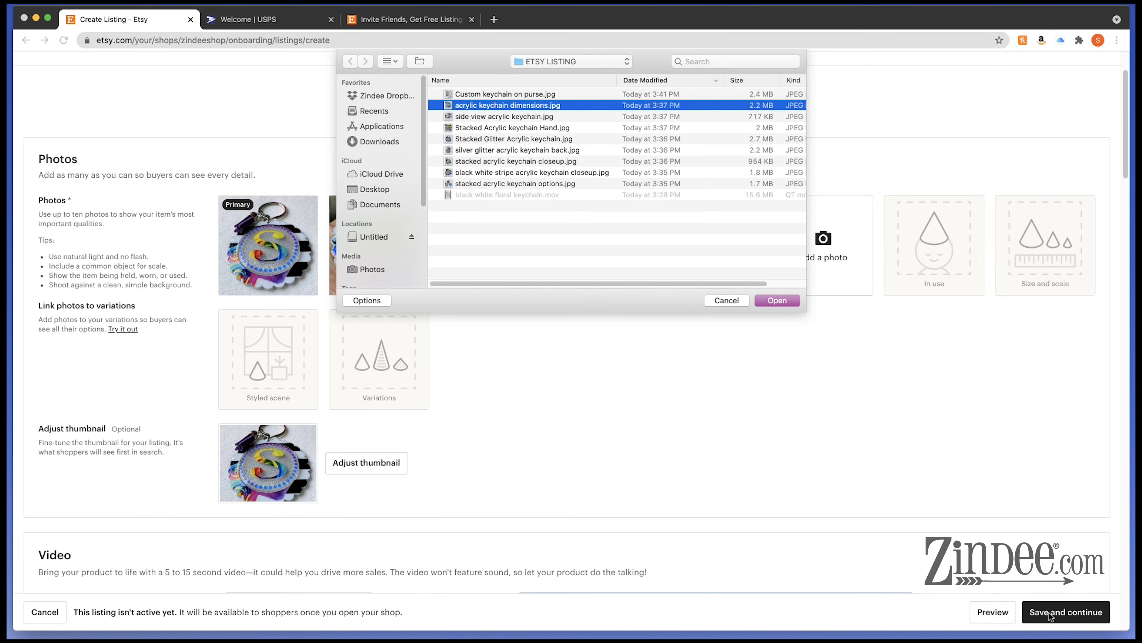
pyautogui.click(788, 300)
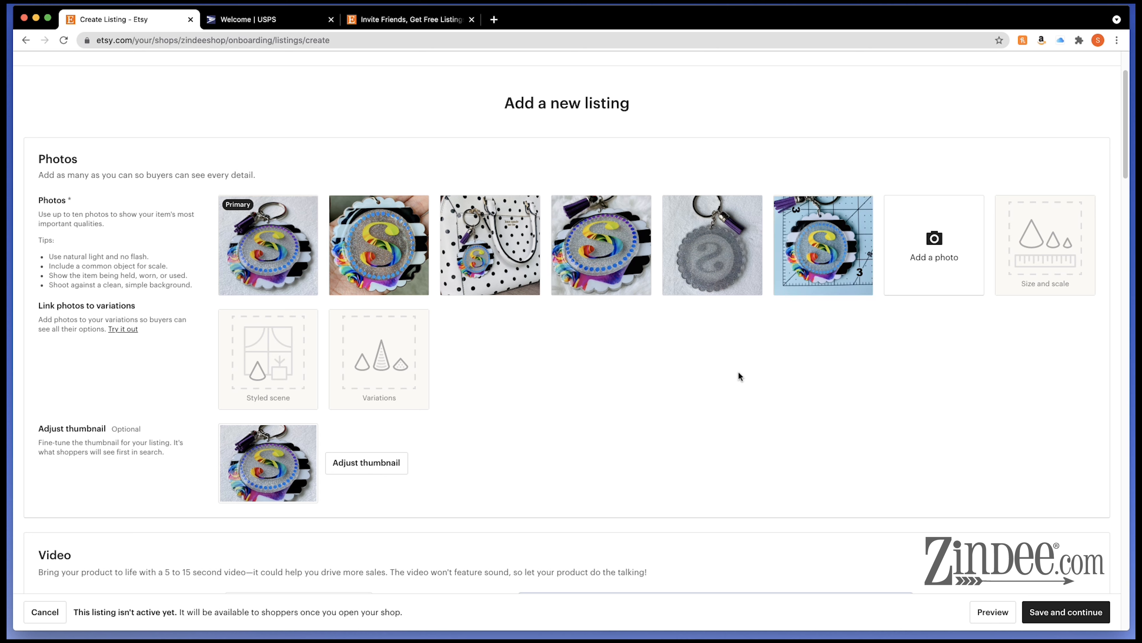
# Step: Add stacked acrylic keychain options.jpg as the seventh listing photo
pyautogui.click(942, 240)
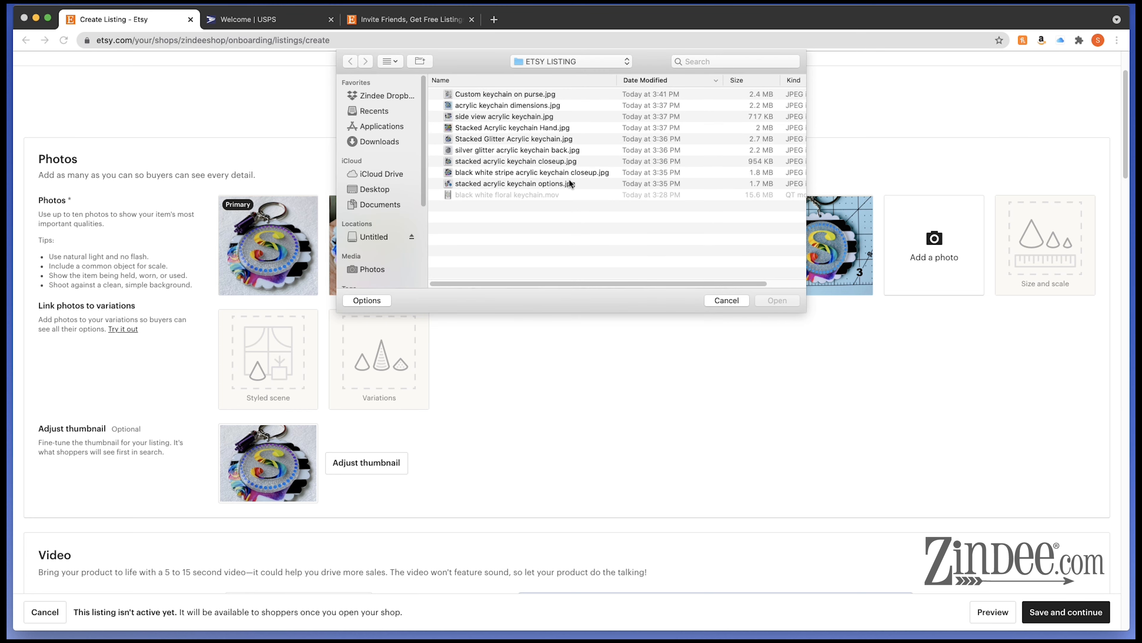
pyautogui.click(501, 184)
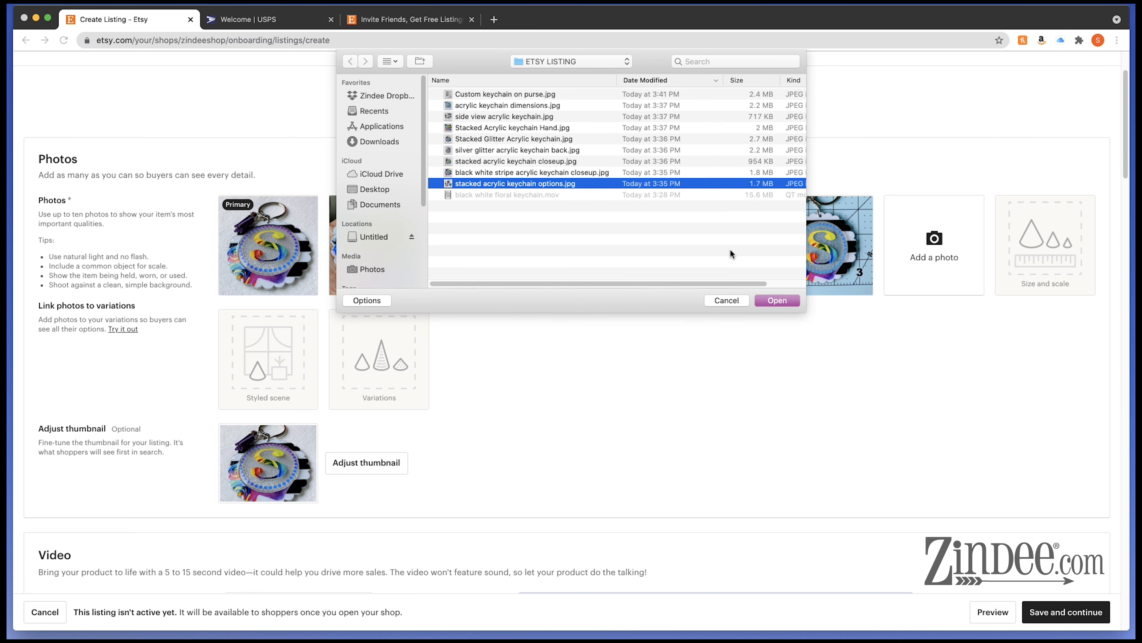
pyautogui.click(787, 299)
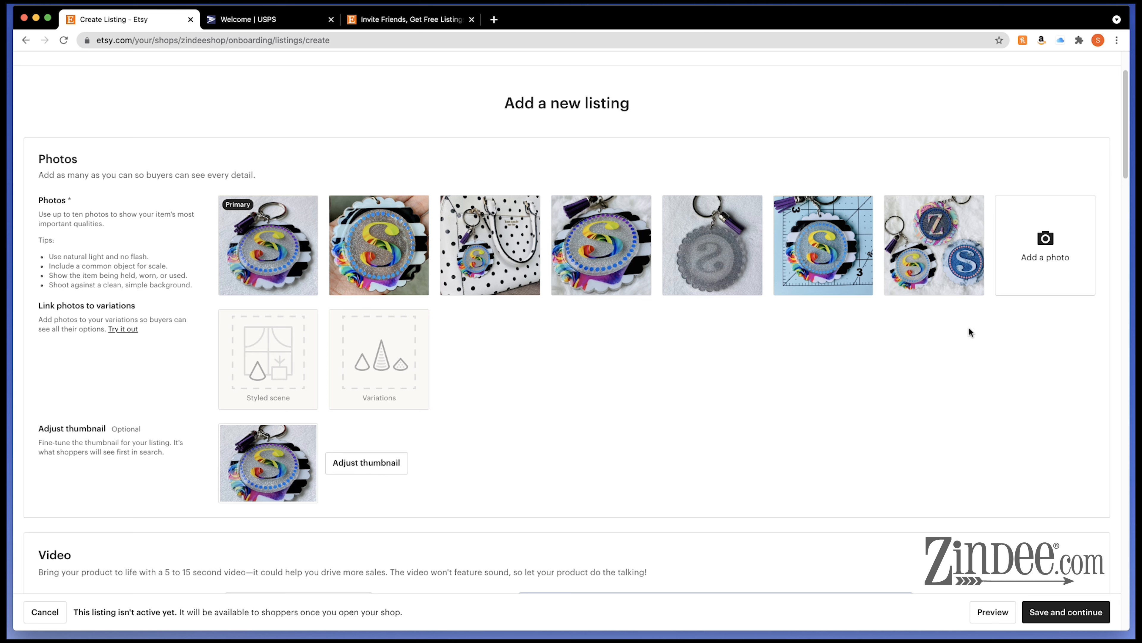
# Step: Preview the remaining keychain photos in the ETSY LISTING folder and add side view acrylic keychain.jpg as the eighth listing photo
pyautogui.click(1054, 244)
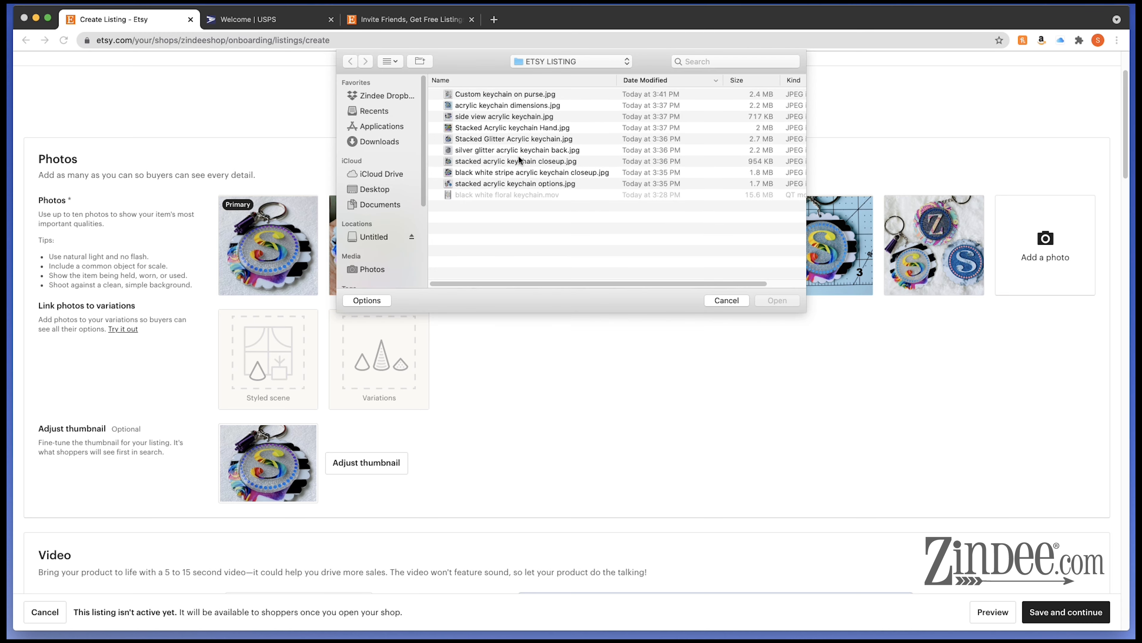
pyautogui.click(514, 150)
pyautogui.click(477, 173)
pyautogui.press('space')
pyautogui.press('space')
pyautogui.click(475, 160)
pyautogui.press('space')
pyautogui.press('space')
pyautogui.click(492, 139)
pyautogui.press('space')
pyautogui.press('space')
pyautogui.click(494, 119)
pyautogui.press('space')
pyautogui.press('space')
pyautogui.click(783, 297)
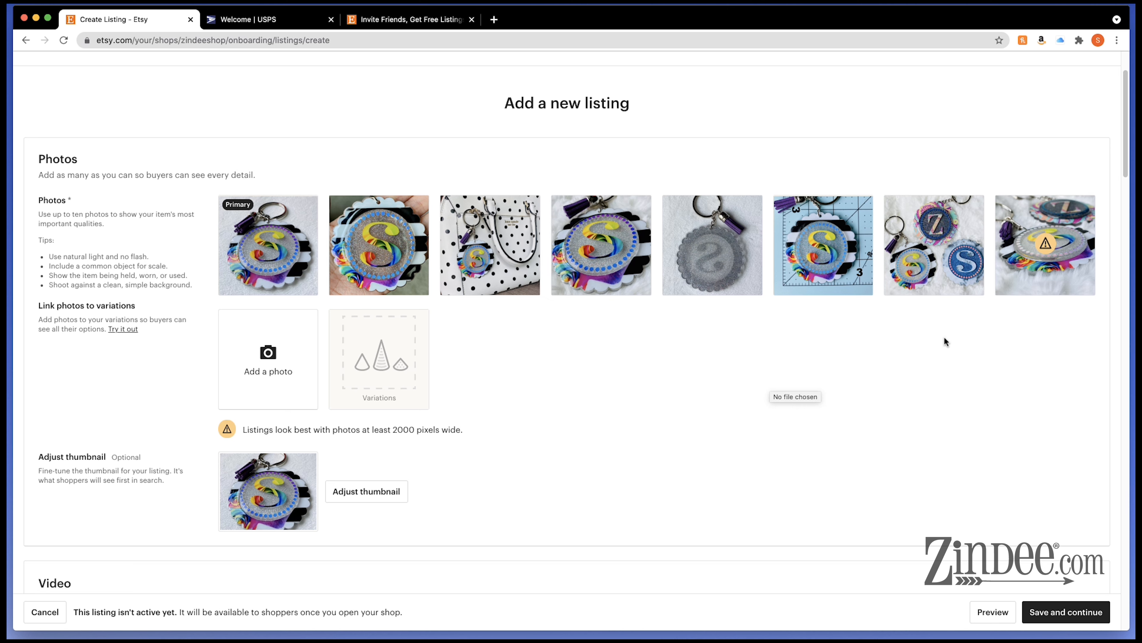
# Step: View the eighth listing photo, the side view of the keychain, at enlarged size and close the preview
pyautogui.moveTo(1010, 276)
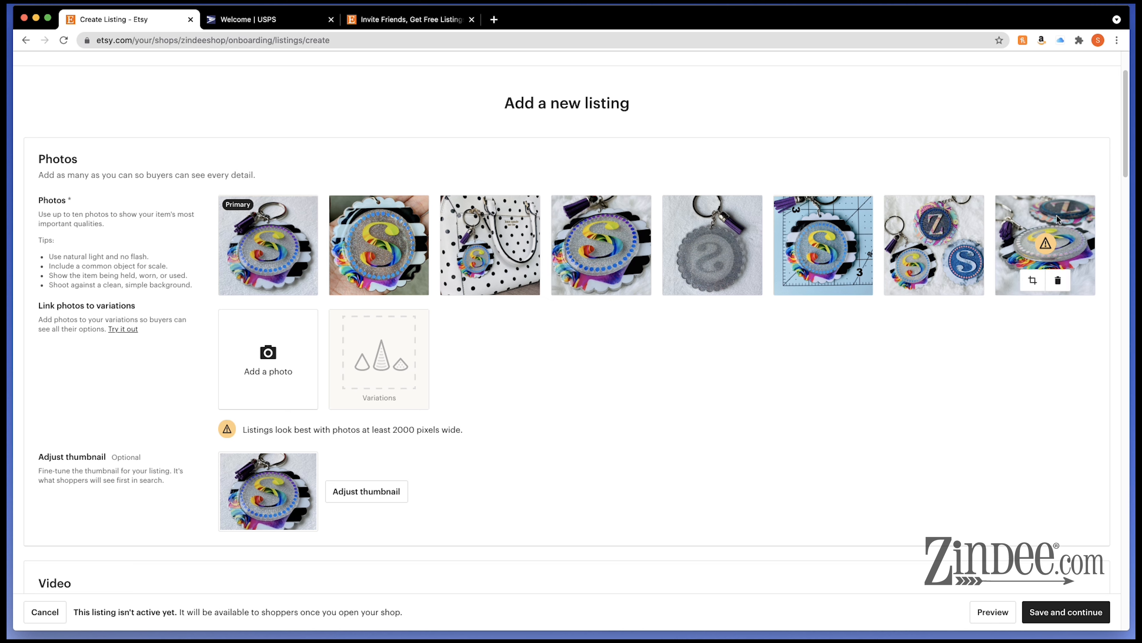
pyautogui.click(1045, 245)
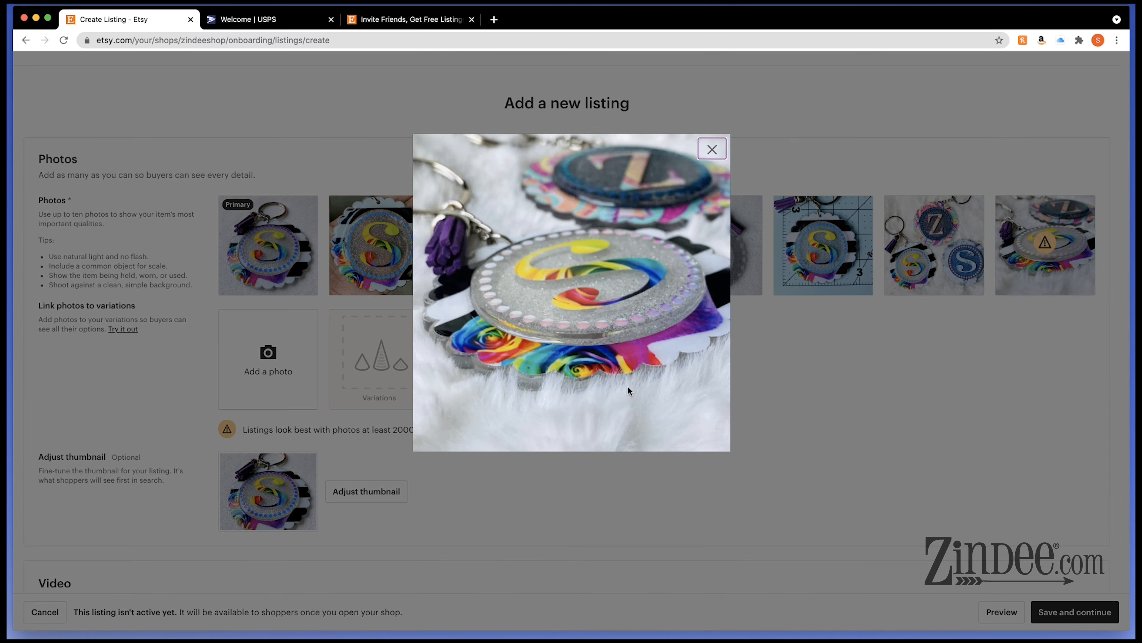
pyautogui.click(712, 149)
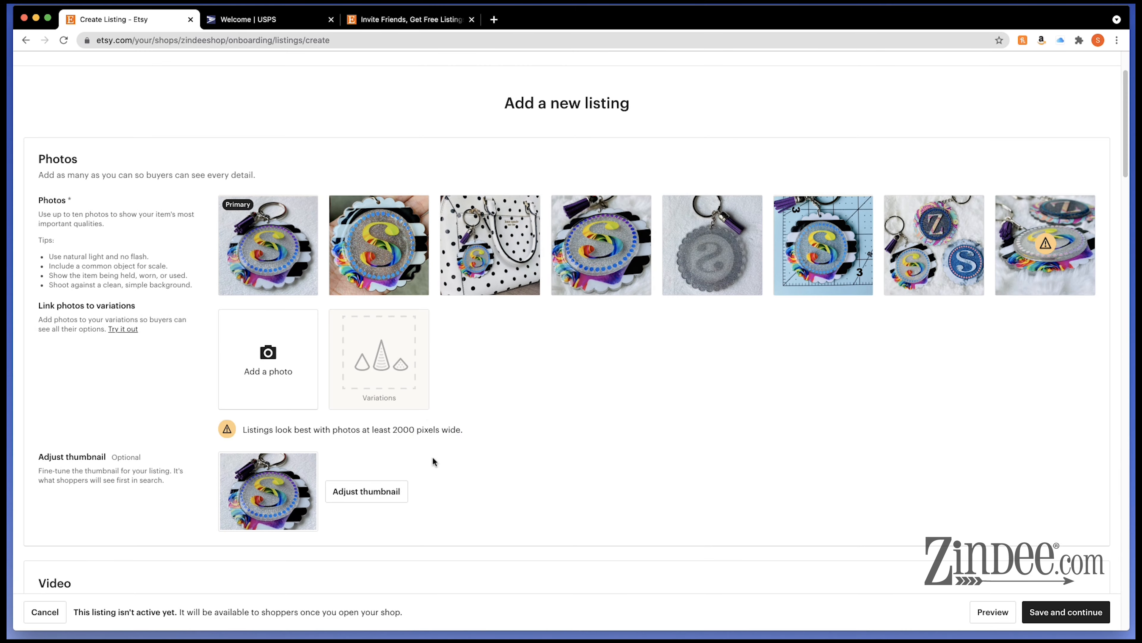
pyautogui.click(1073, 234)
pyautogui.click(712, 149)
# Step: Adjust the primary photo's thumbnail zoom, keeping it at the smallest setting, and save the thumbnail
pyautogui.scroll(-1, 526, 349)
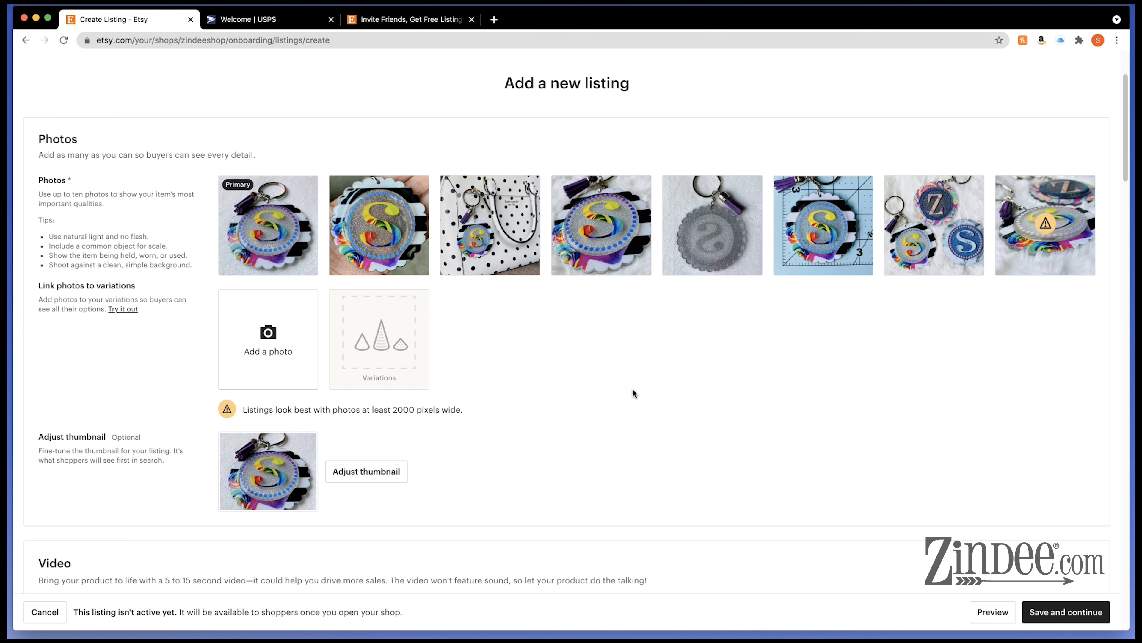
pyautogui.scroll(-5, 632, 378)
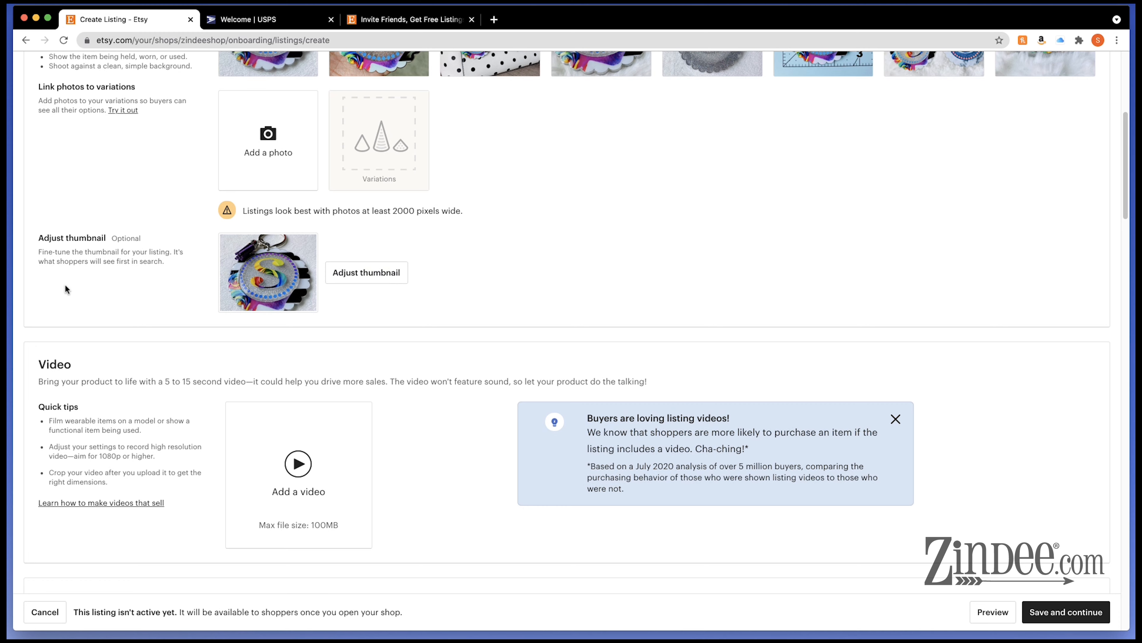
pyautogui.click(369, 273)
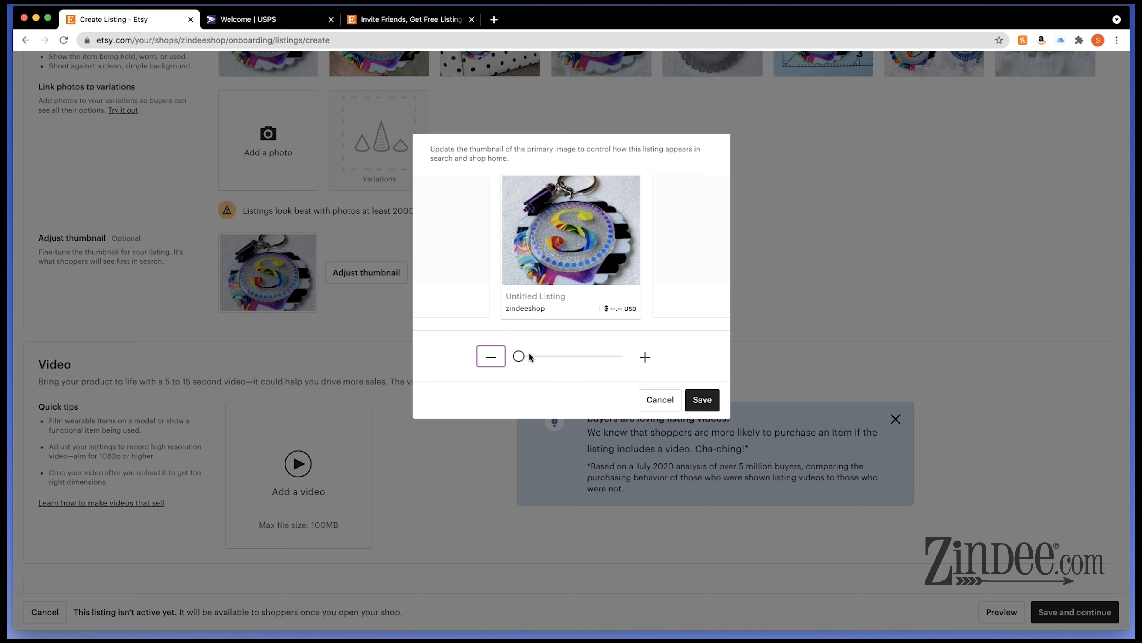
pyautogui.moveTo(520, 359)
pyautogui.mouseDown()
pyautogui.moveTo(531, 360)
pyautogui.moveTo(518, 366)
pyautogui.mouseUp()
pyautogui.click(709, 401)
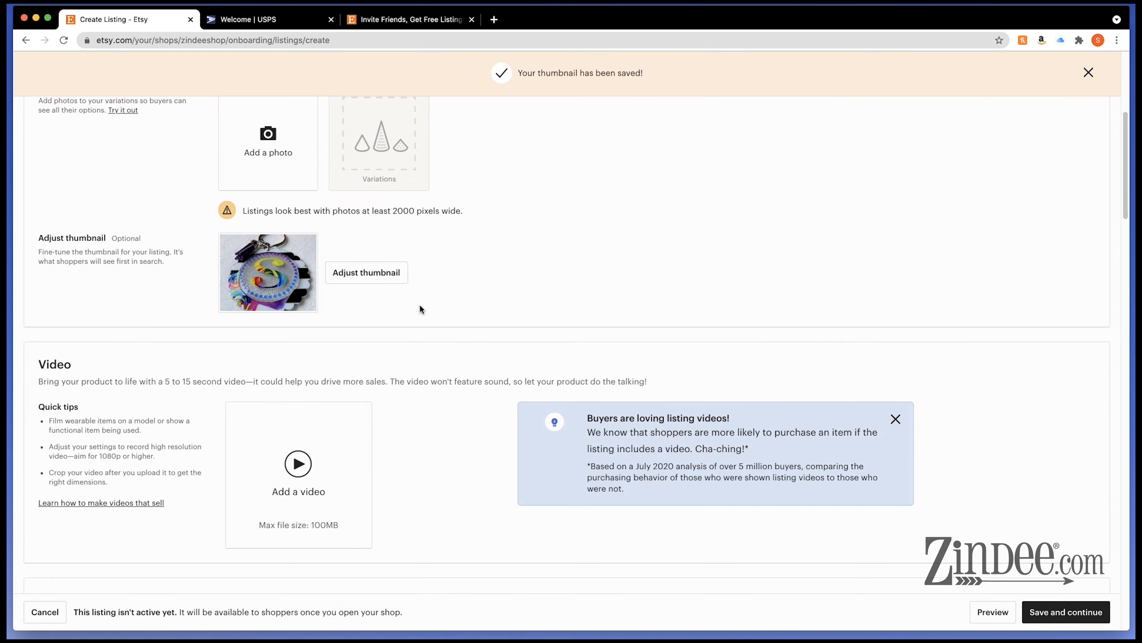
# Step: Reorder the photos with the handheld keychain as primary and the striped closeup second, and check the primary thumbnail's crop without saving changes
pyautogui.scroll(8, 386, 313)
pyautogui.moveTo(411, 336); pyautogui.dragTo(279, 337)
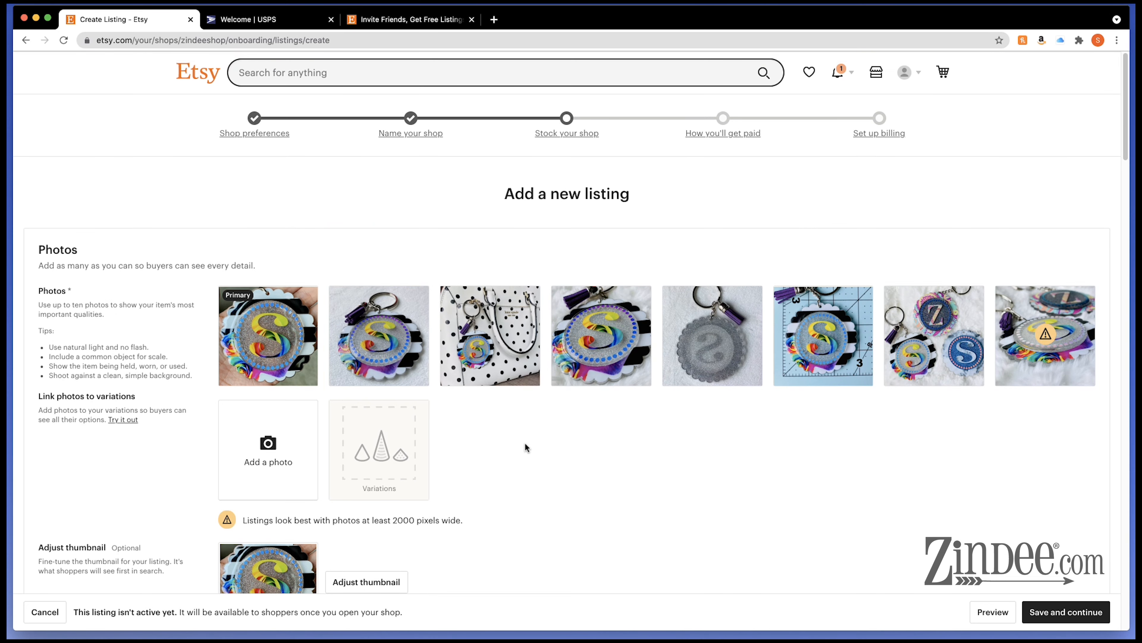
pyautogui.scroll(-2, 522, 443)
pyautogui.moveTo(601, 281); pyautogui.dragTo(277, 253)
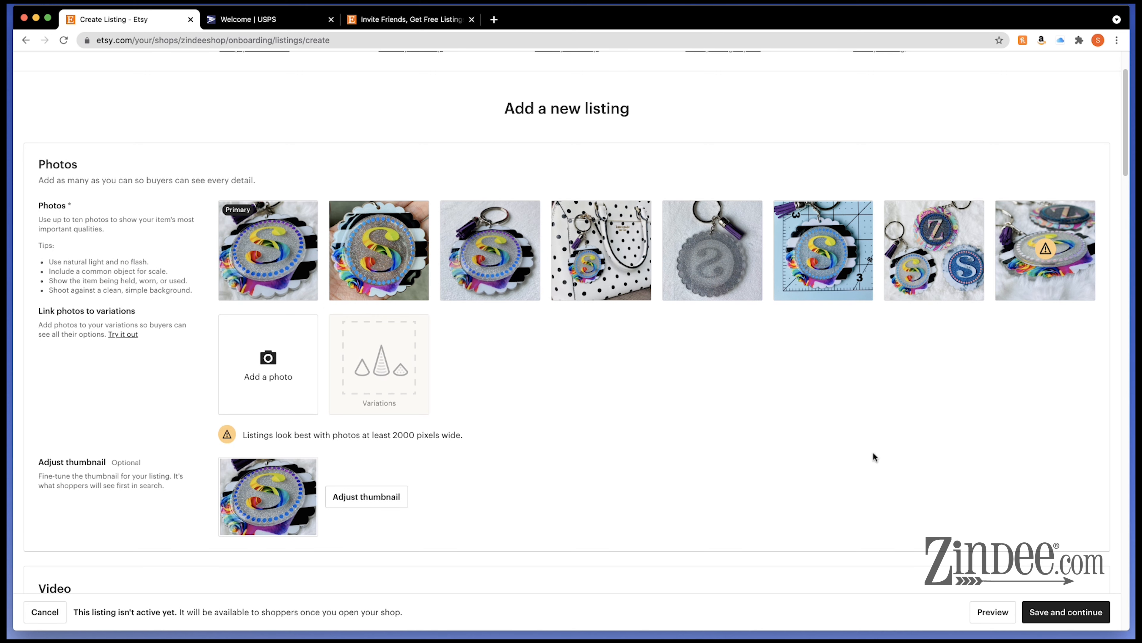
pyautogui.scroll(-3, 458, 352)
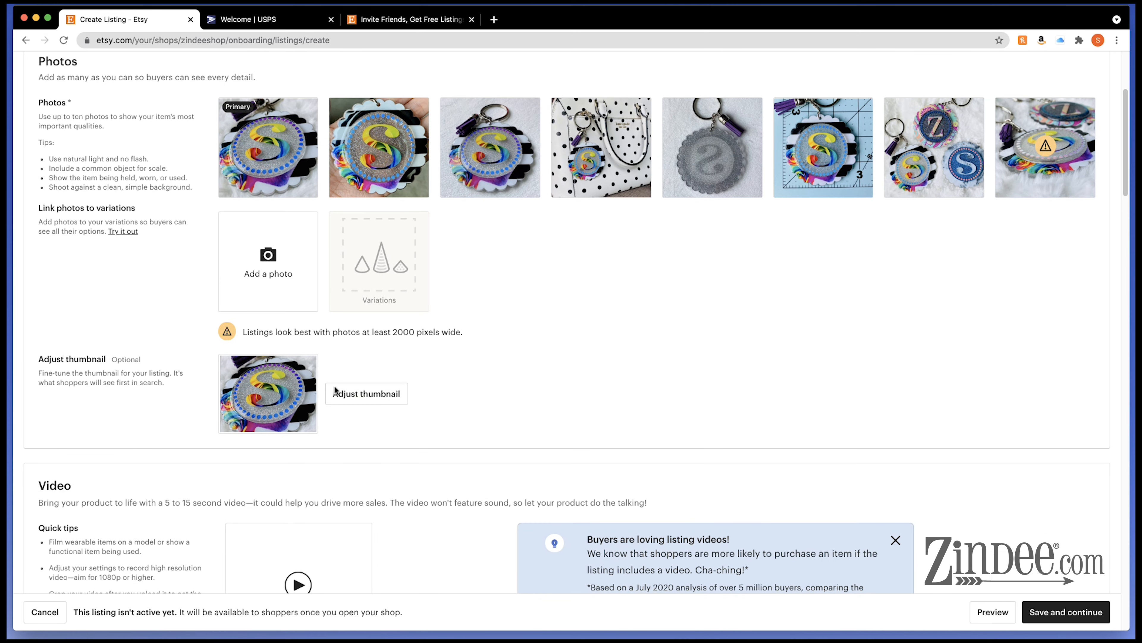
pyautogui.moveTo(401, 149); pyautogui.dragTo(282, 159)
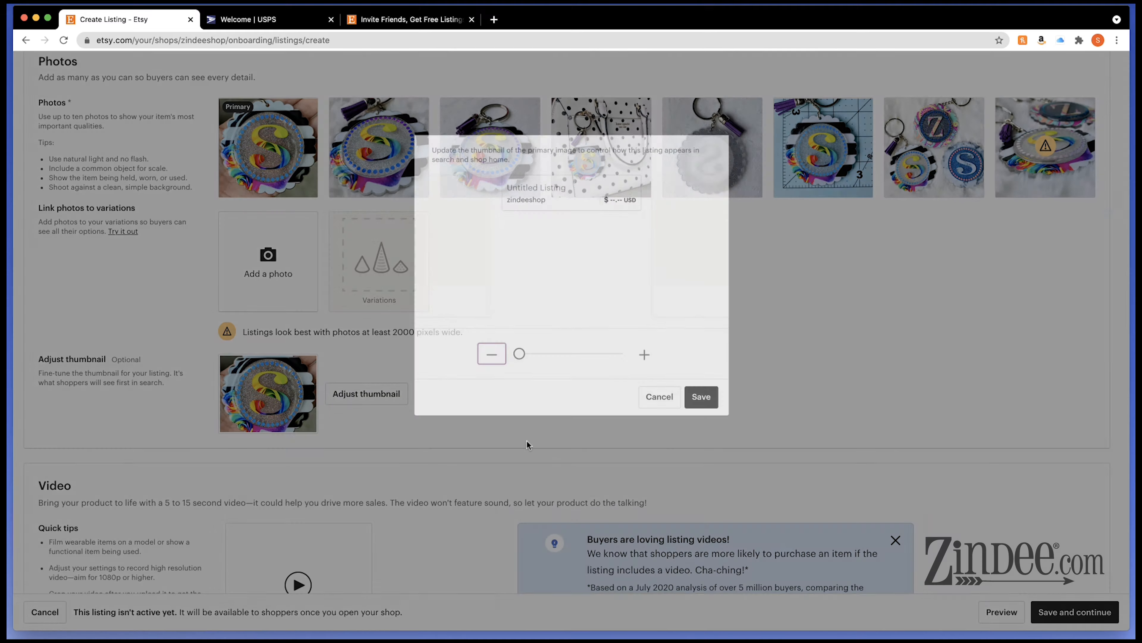
pyautogui.click(353, 395)
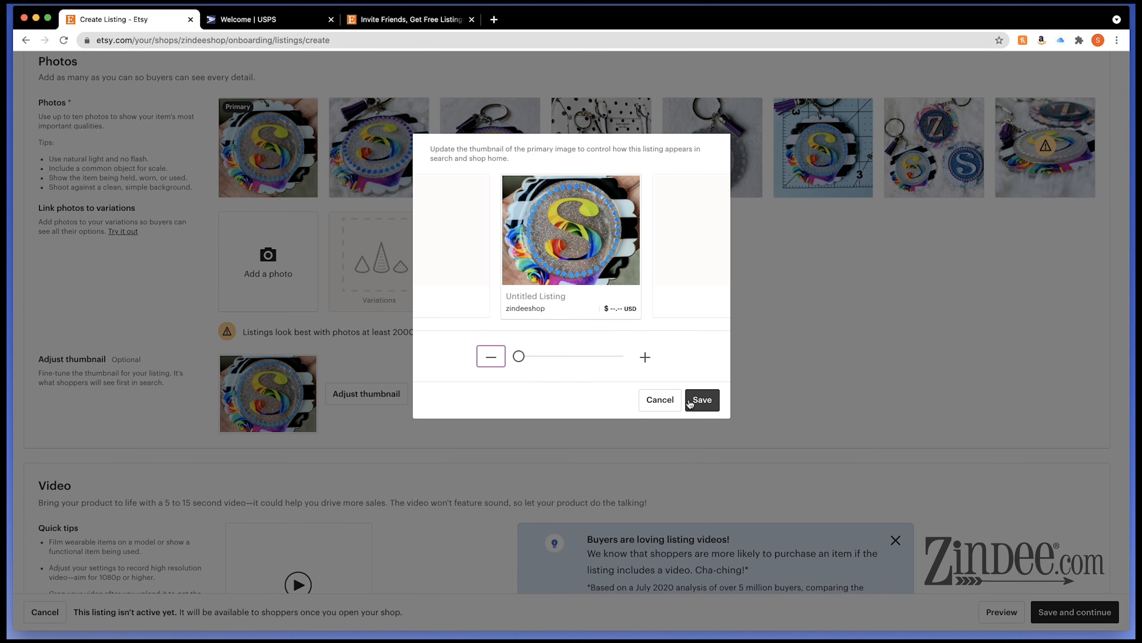
pyautogui.click(661, 401)
# Step: Upload black white floral keychain.mov as the listing video
pyautogui.scroll(-6, 566, 368)
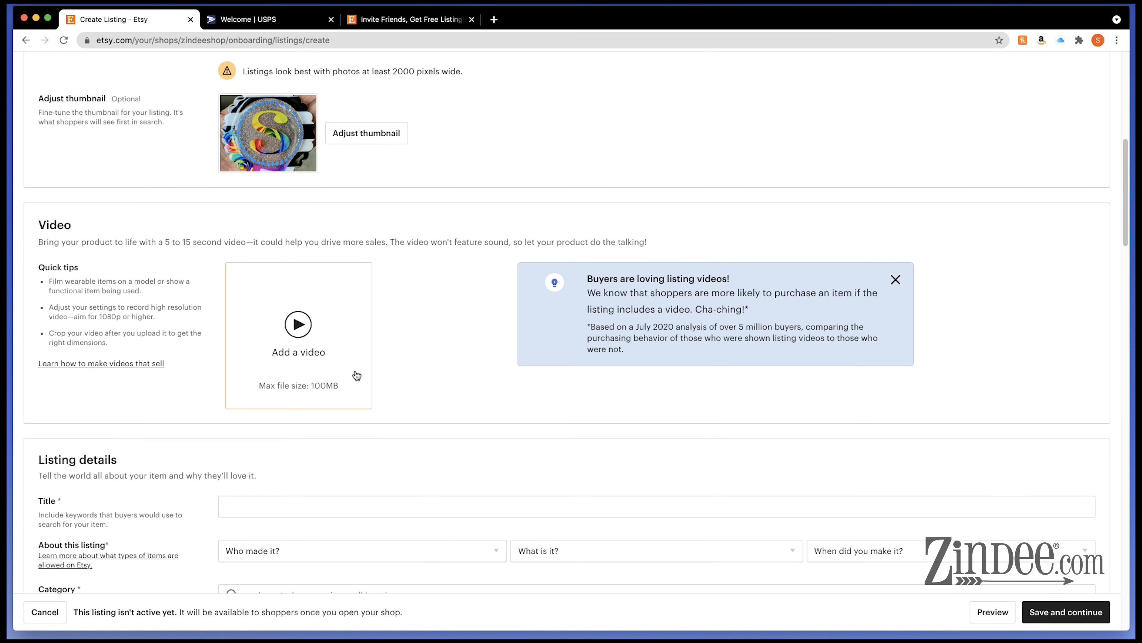
pyautogui.click(306, 345)
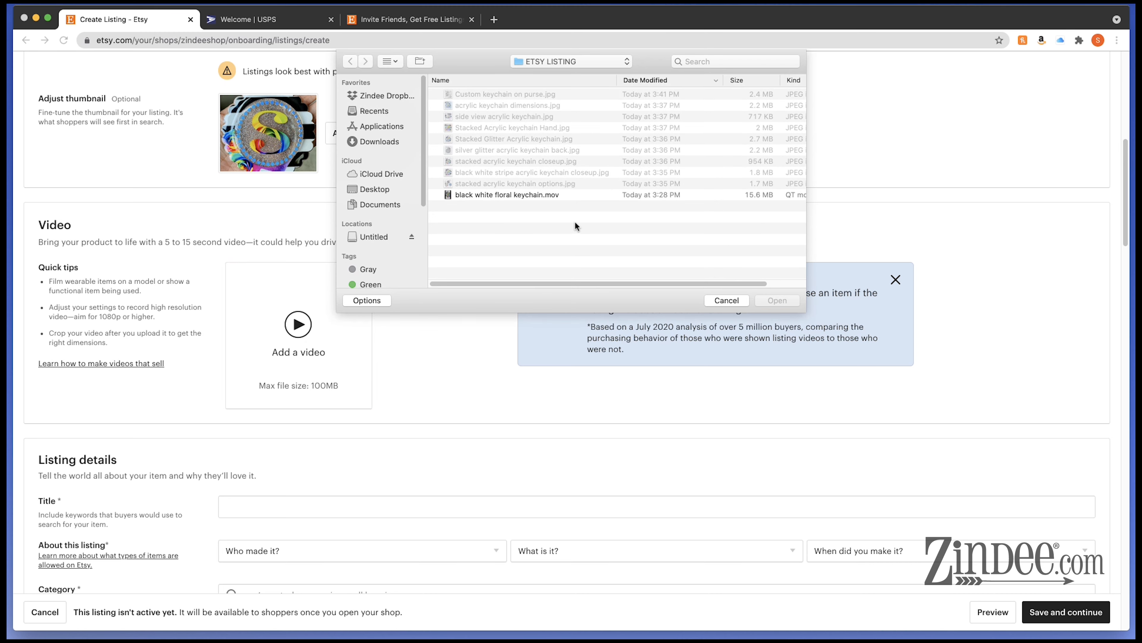
pyautogui.click(540, 197)
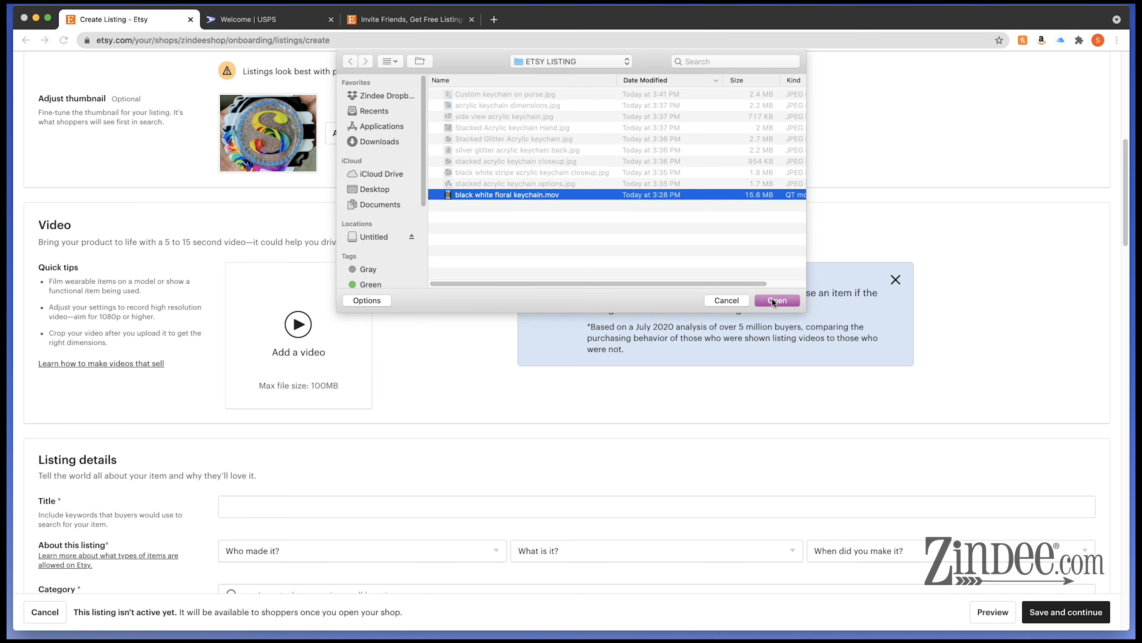
pyautogui.click(776, 300)
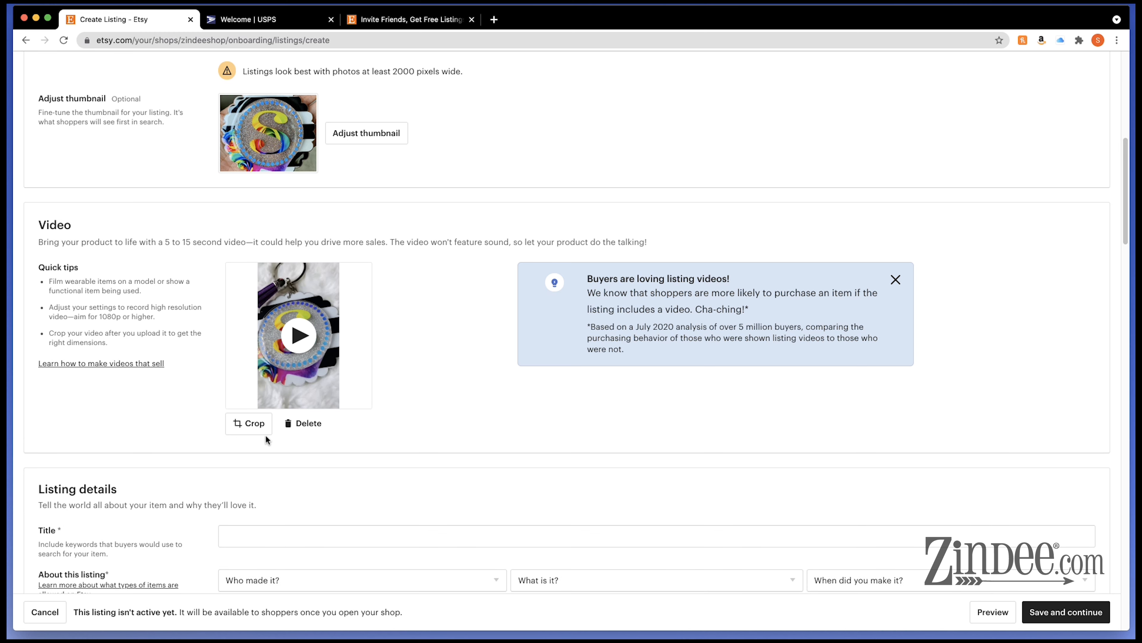
# Step: Play the listing video, compare the crop ratios and apply the 3:4 crop, and dismiss the tip about listing videos
pyautogui.click(244, 433)
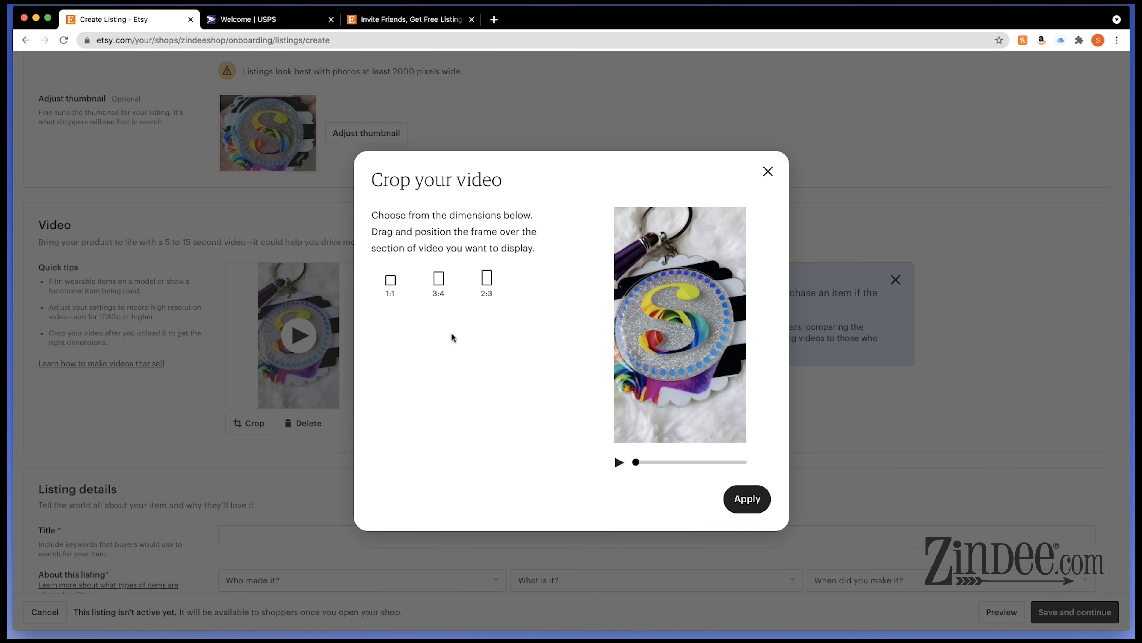
pyautogui.click(620, 464)
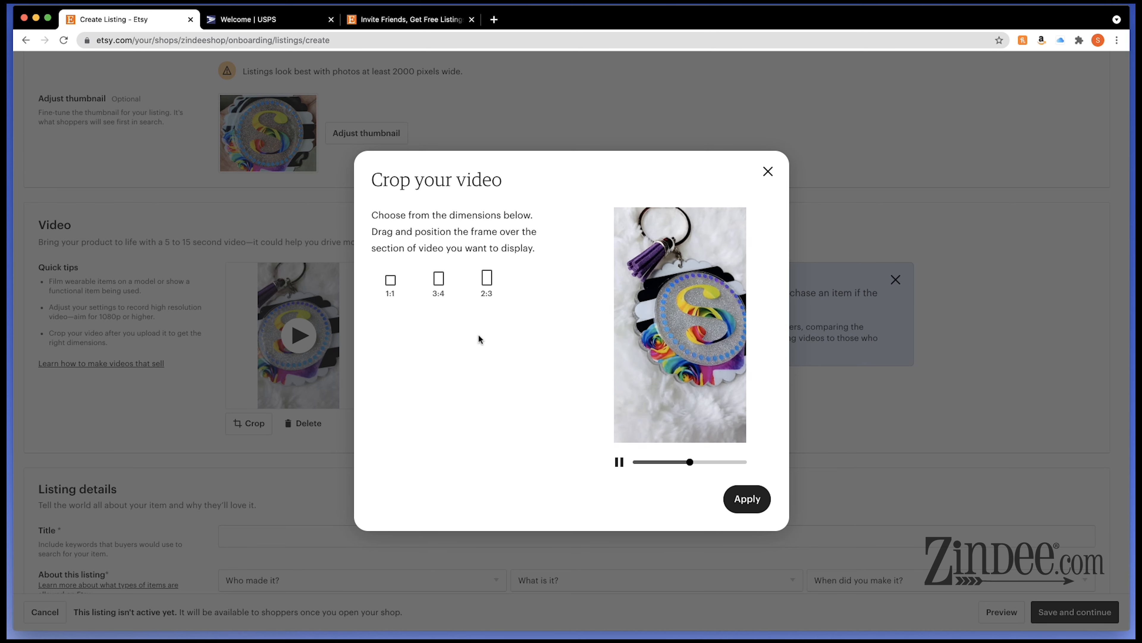
pyautogui.click(482, 292)
pyautogui.click(443, 295)
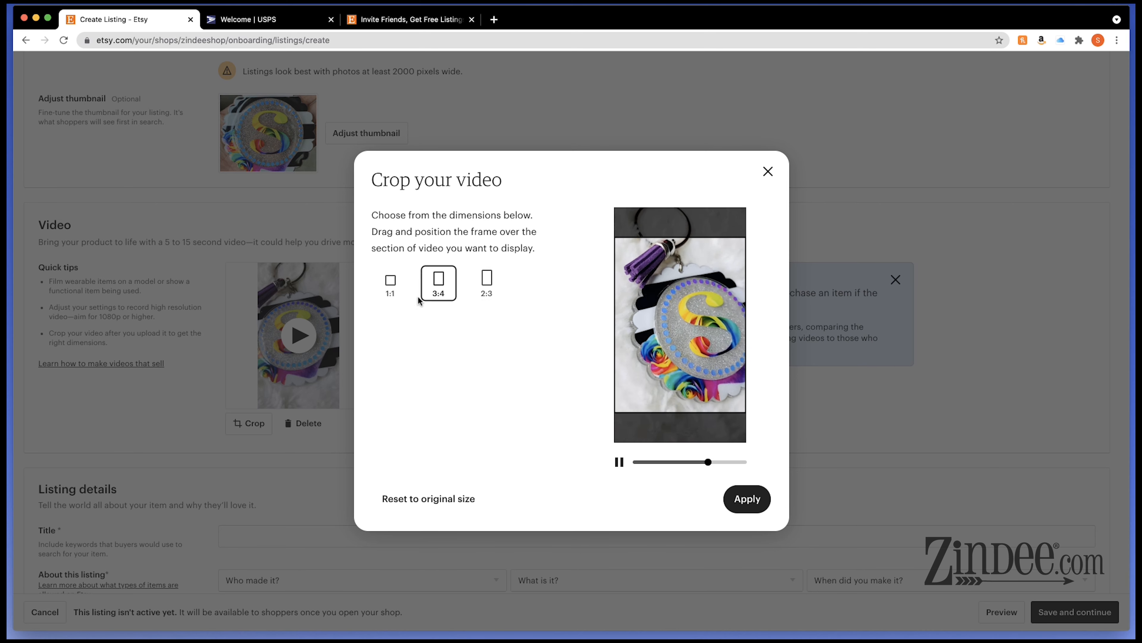
pyautogui.click(401, 303)
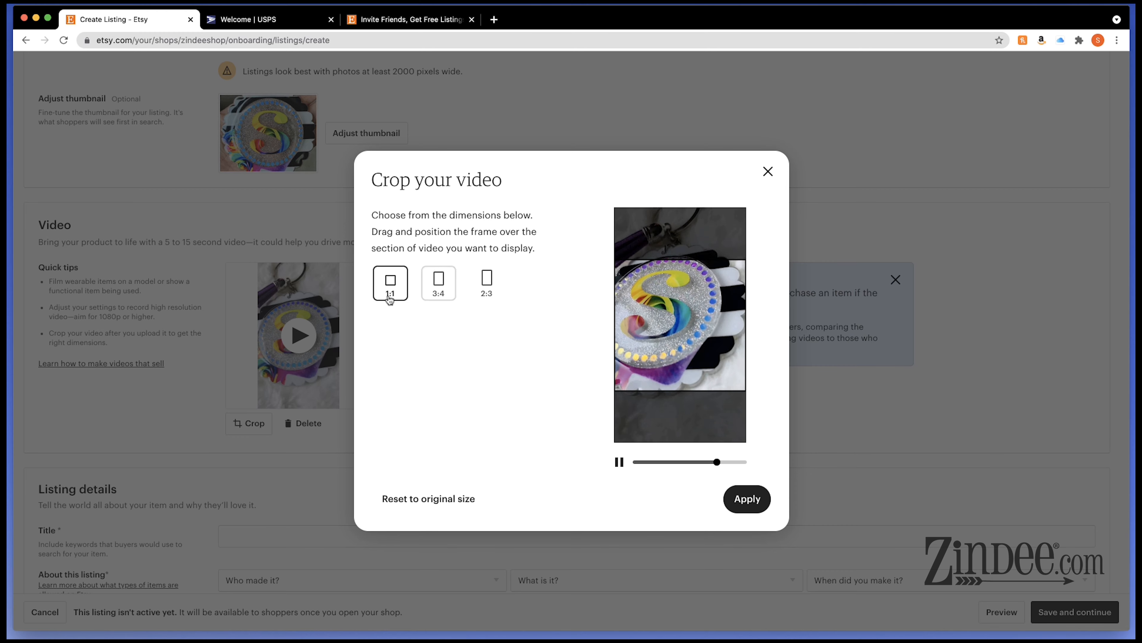
pyautogui.click(440, 295)
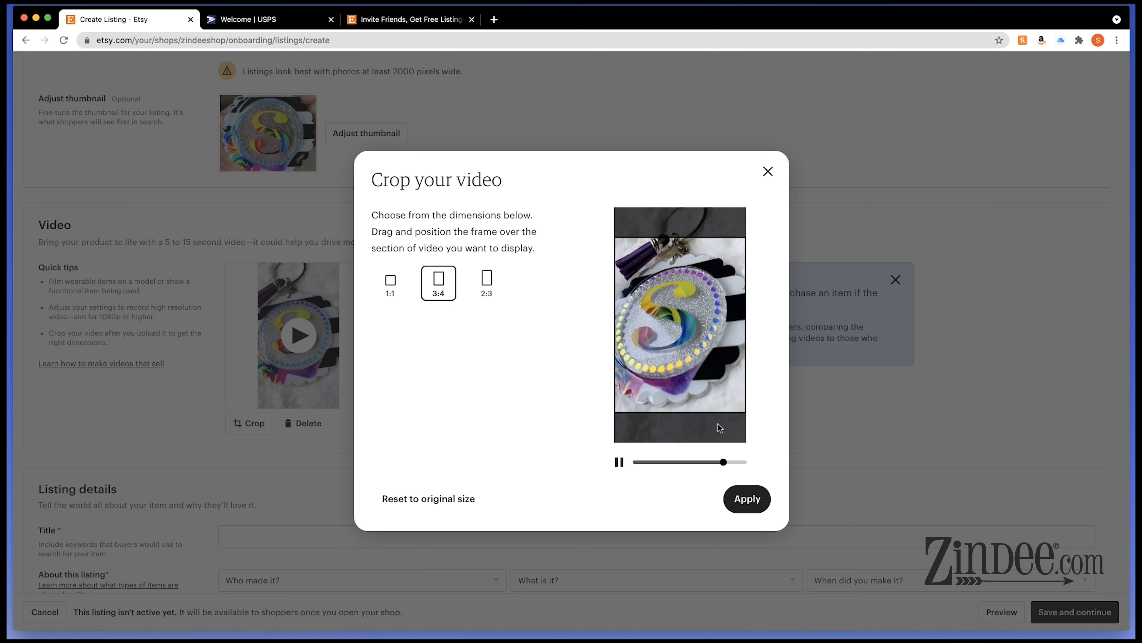
pyautogui.click(747, 499)
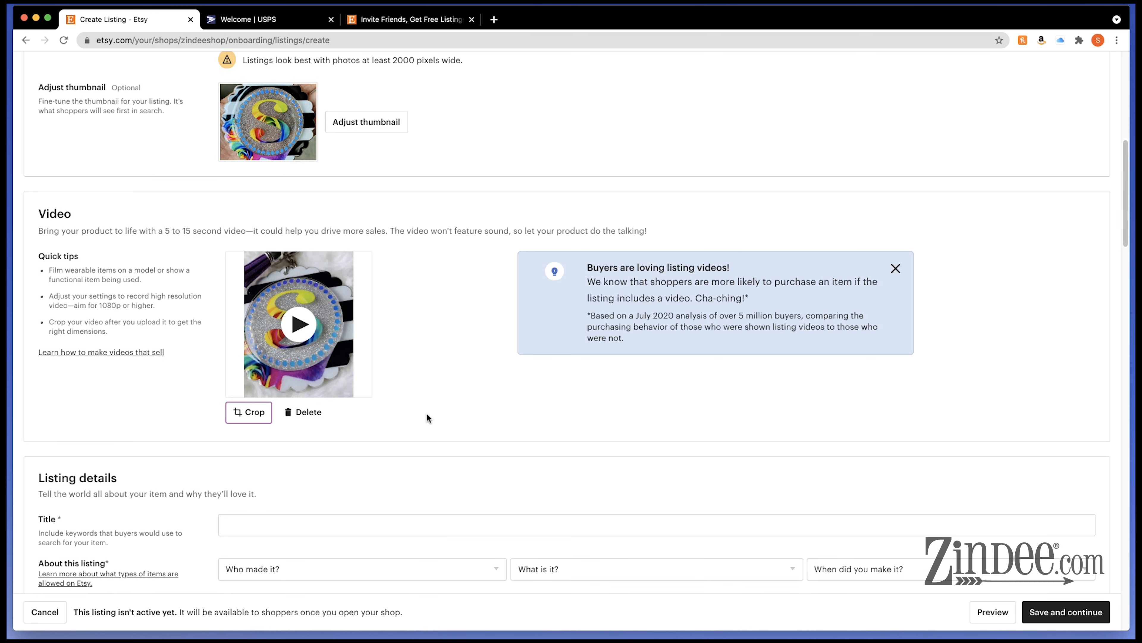
pyautogui.scroll(-3, 427, 416)
pyautogui.click(896, 184)
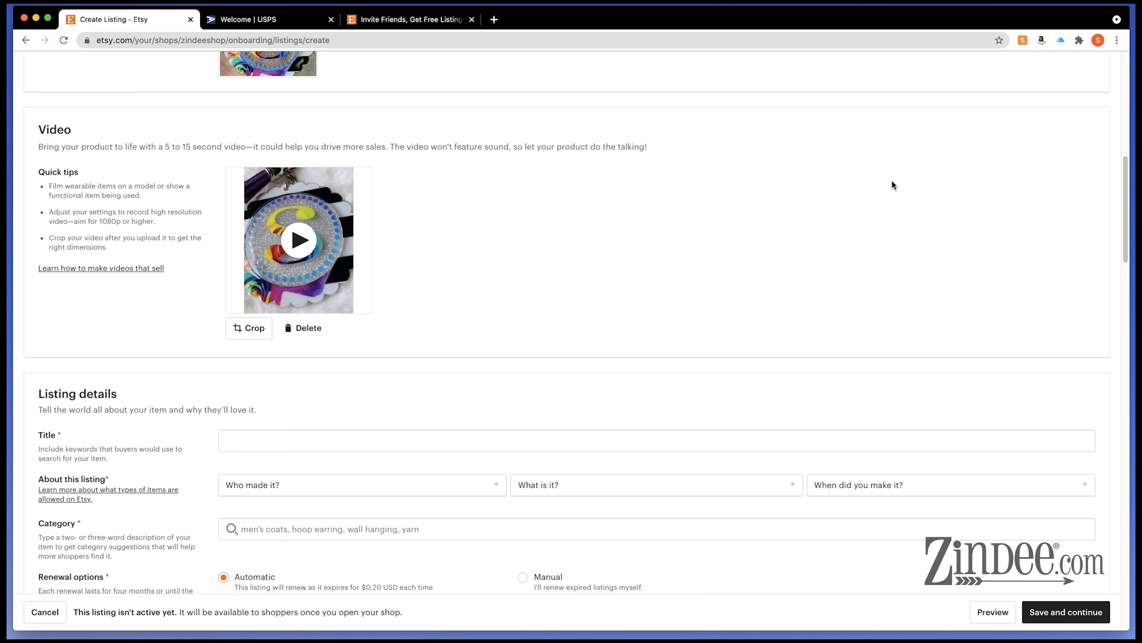
# Step: Review the listing's photo order, thumbnail and cropped video
pyautogui.scroll(15, 543, 296)
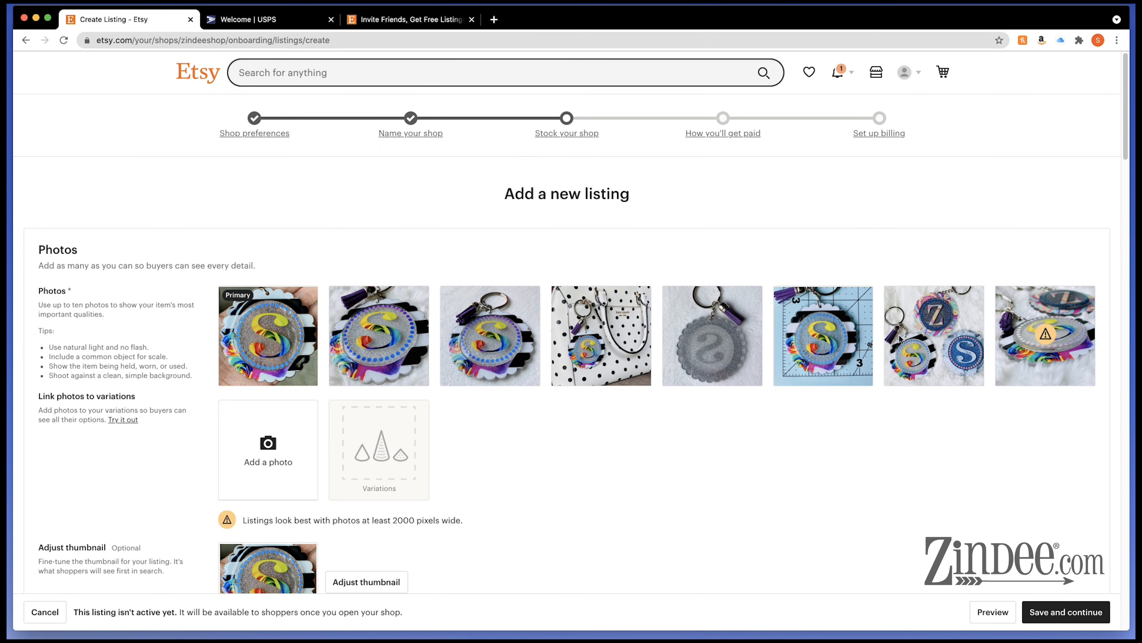
pyautogui.scroll(-5, 1045, 342)
pyautogui.scroll(-1, 113, 393)
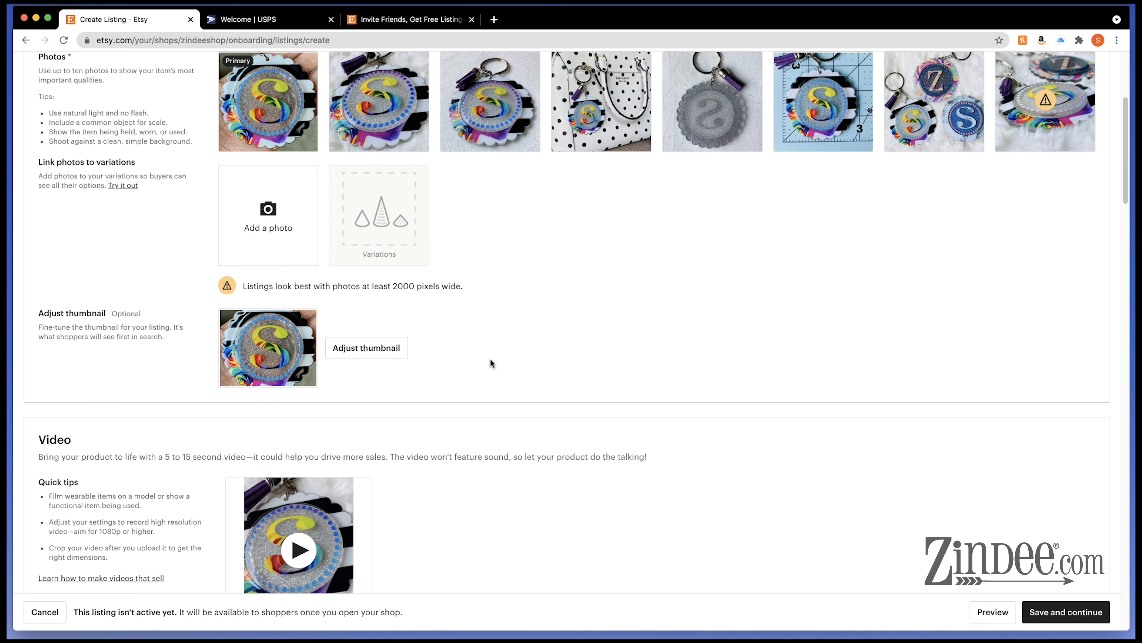
pyautogui.scroll(4, 487, 362)
pyautogui.scroll(-6, 487, 362)
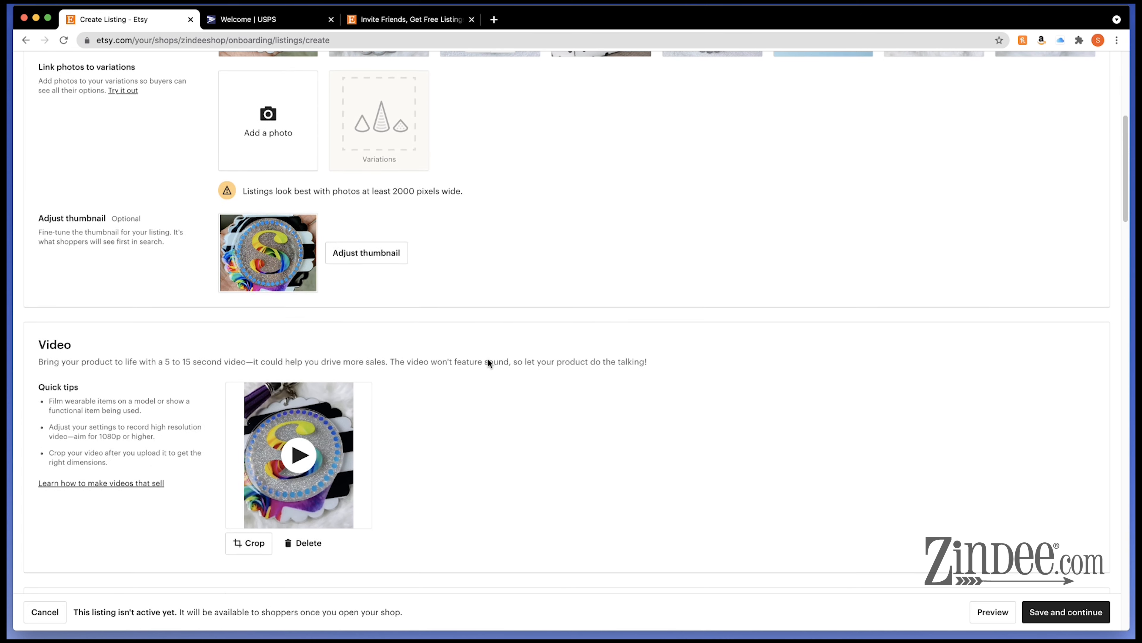
pyautogui.scroll(-2, 126, 420)
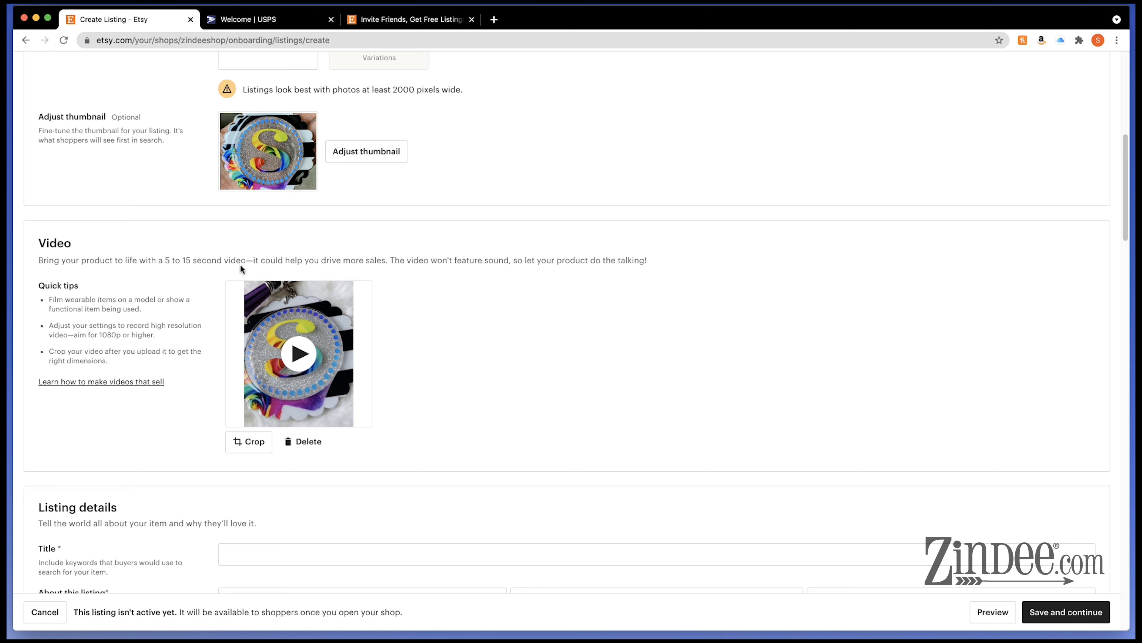
pyautogui.scroll(8, 448, 387)
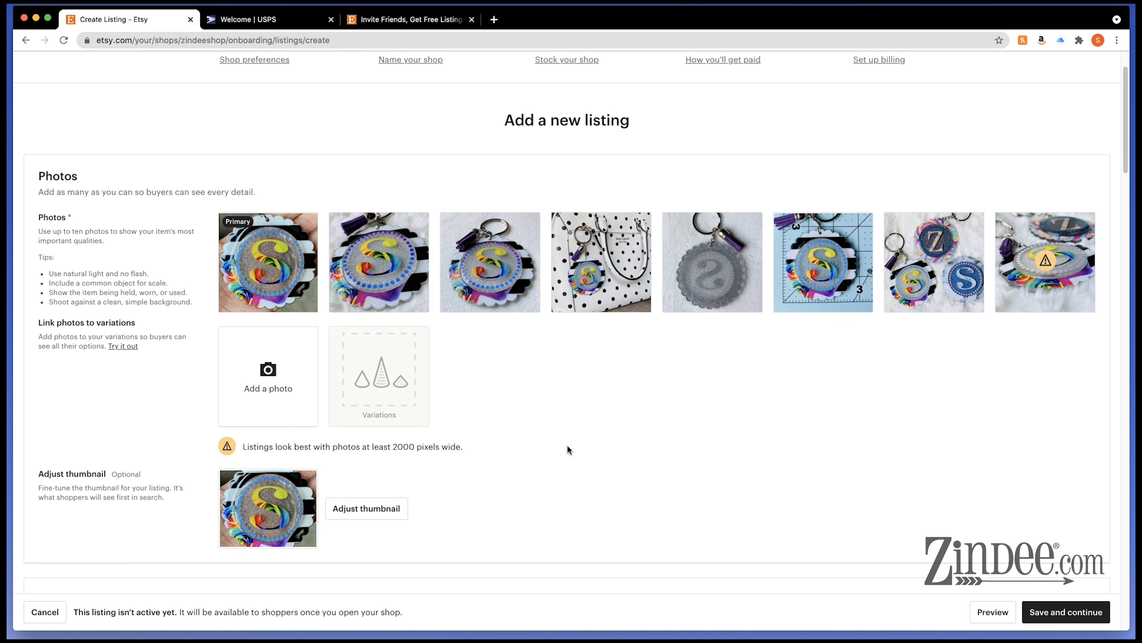
# Step: Start the listing title with "Personalized Acrylic Keychain"
pyautogui.scroll(-10, 567, 444)
pyautogui.scroll(-2, 566, 443)
pyautogui.click(329, 342)
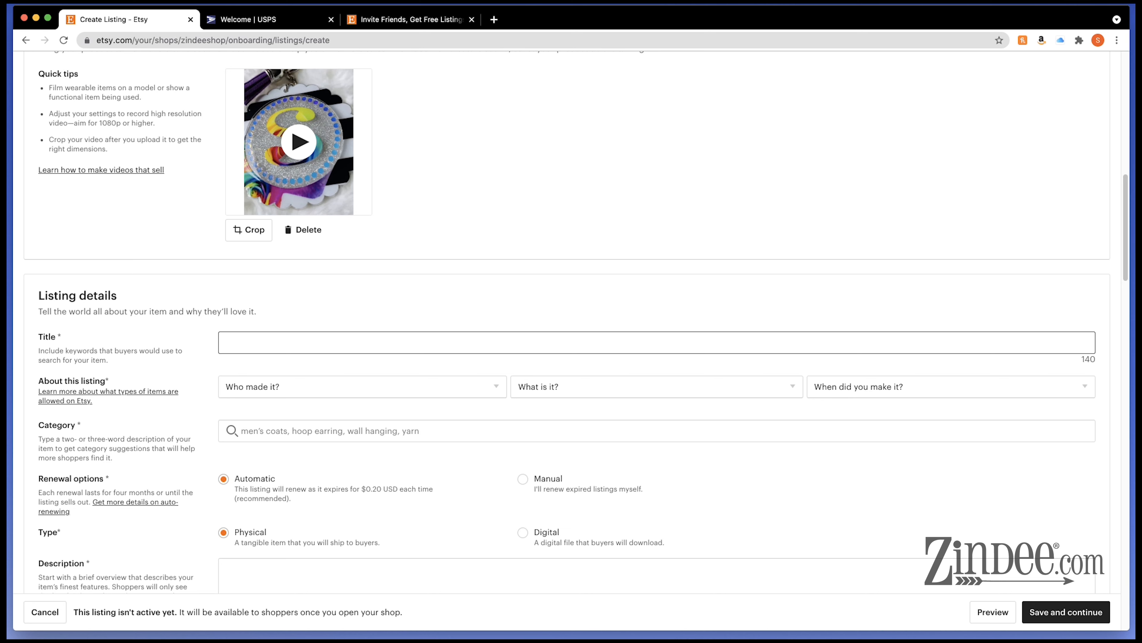
pyautogui.write('Personalized')
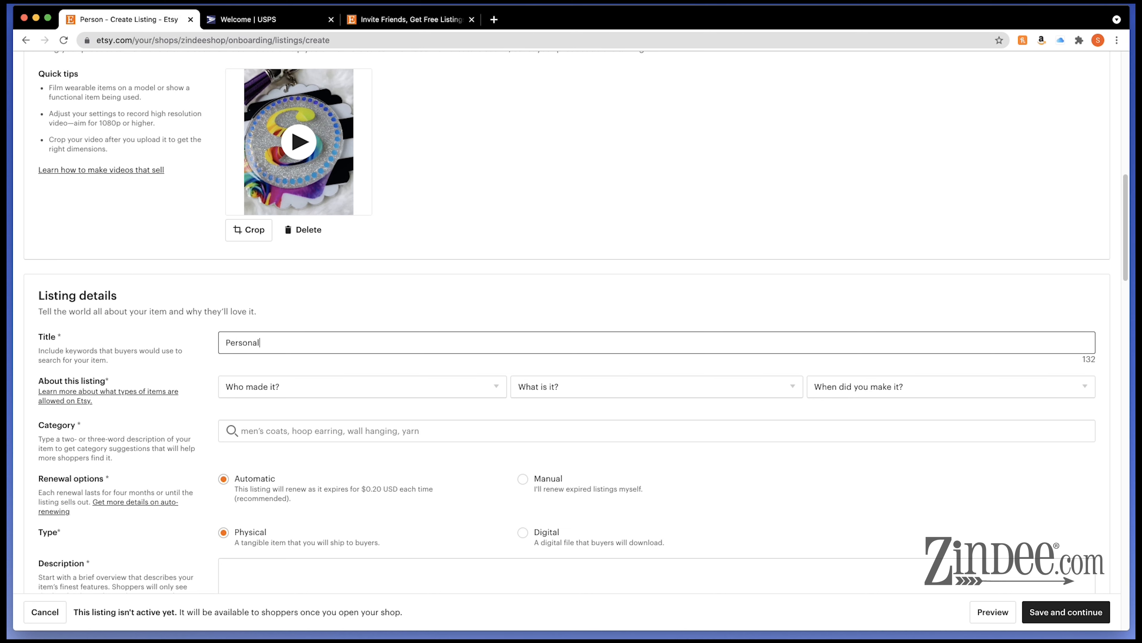
pyautogui.write('crylic KEyc')
pyautogui.press('BackSpace')
pyautogui.press('BackSpace')
pyautogui.press('BackSpace')
pyautogui.write('eychain')
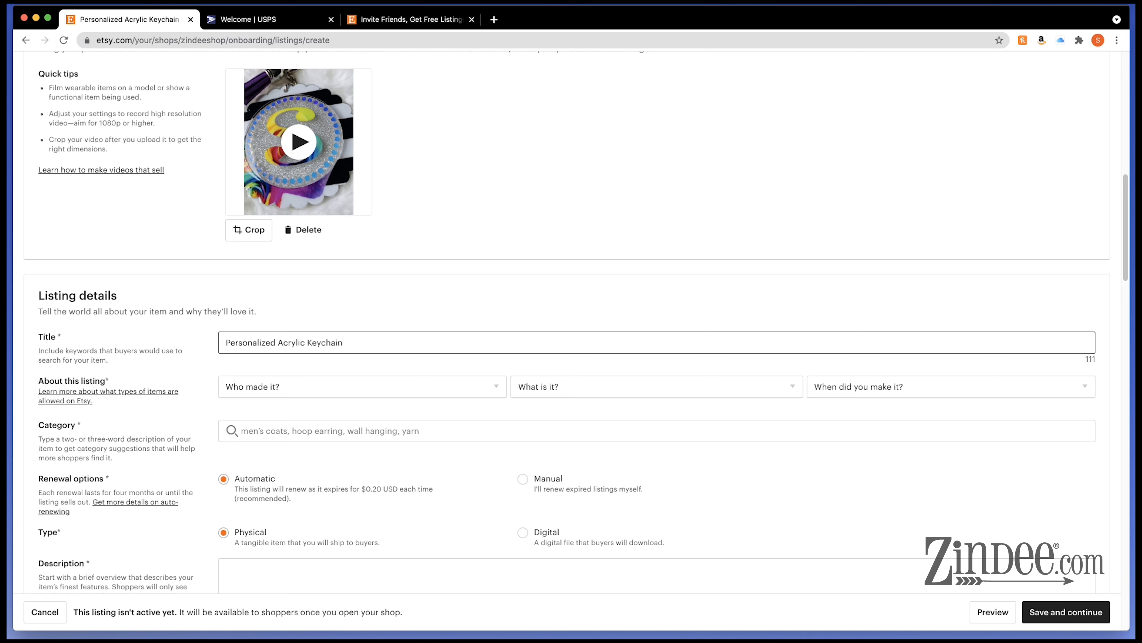
# Step: Extend the listing title with "- black and white stripe- bright floral design- monogrammed keychain- stripe keychain"
pyautogui.write('- black and white stripe- bright floral design')
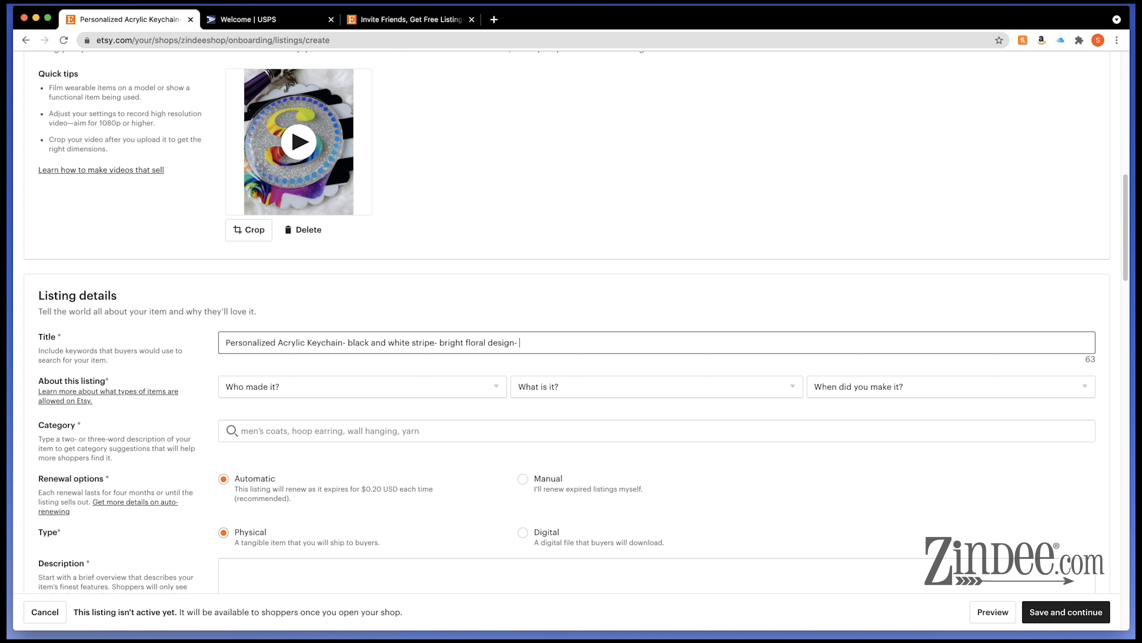
pyautogui.write('- monpgra')
pyautogui.press('BackSpace')
pyautogui.press('BackSpace')
pyautogui.press('BackSpace')
pyautogui.press('BackSpace')
pyautogui.write('ogrammed keychain- stripe keychain')
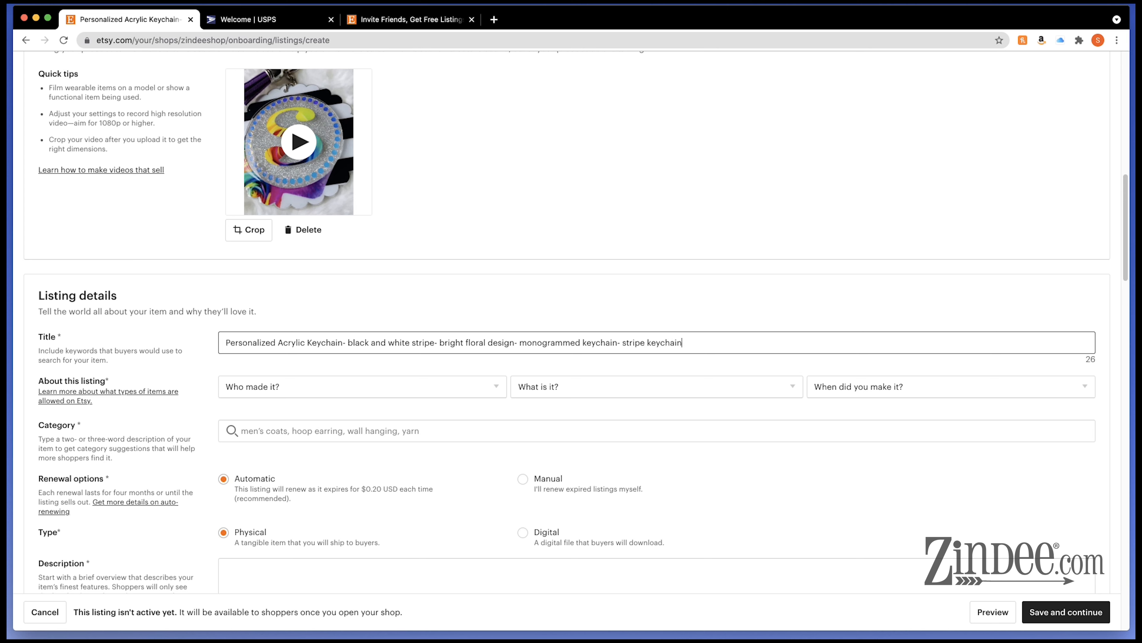
# Step: Finish the listing title with "- flower keychain- glitter" and review its opening keywords
pyautogui.write('- flower keychain- glitter')
pyautogui.press('super+a')
pyautogui.click(493, 460)
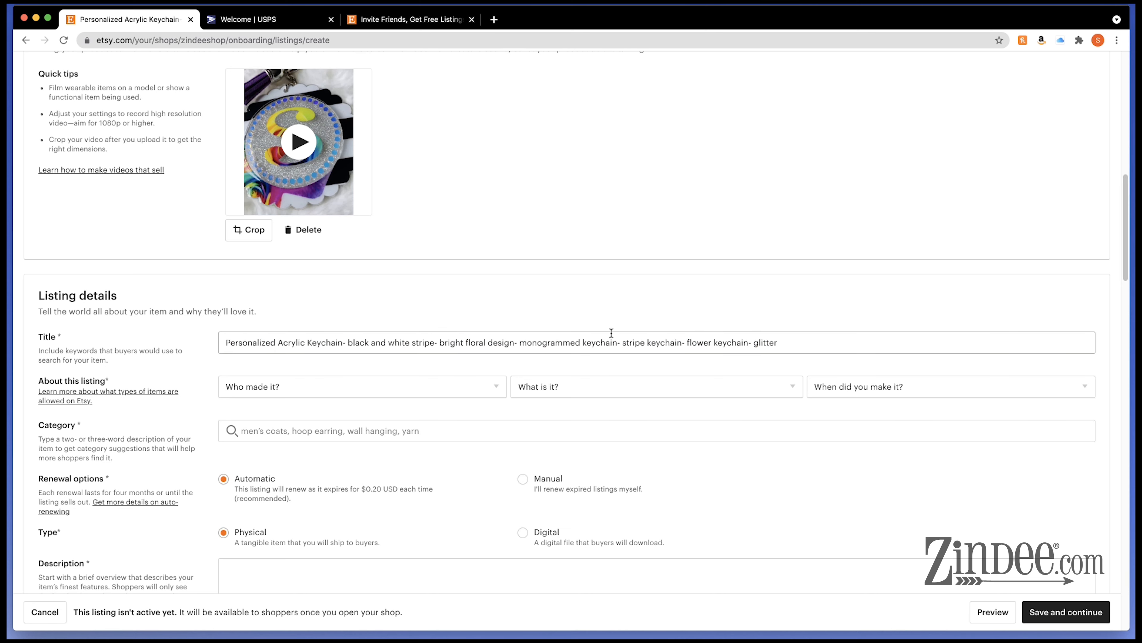
pyautogui.moveTo(226, 343); pyautogui.dragTo(341, 339)
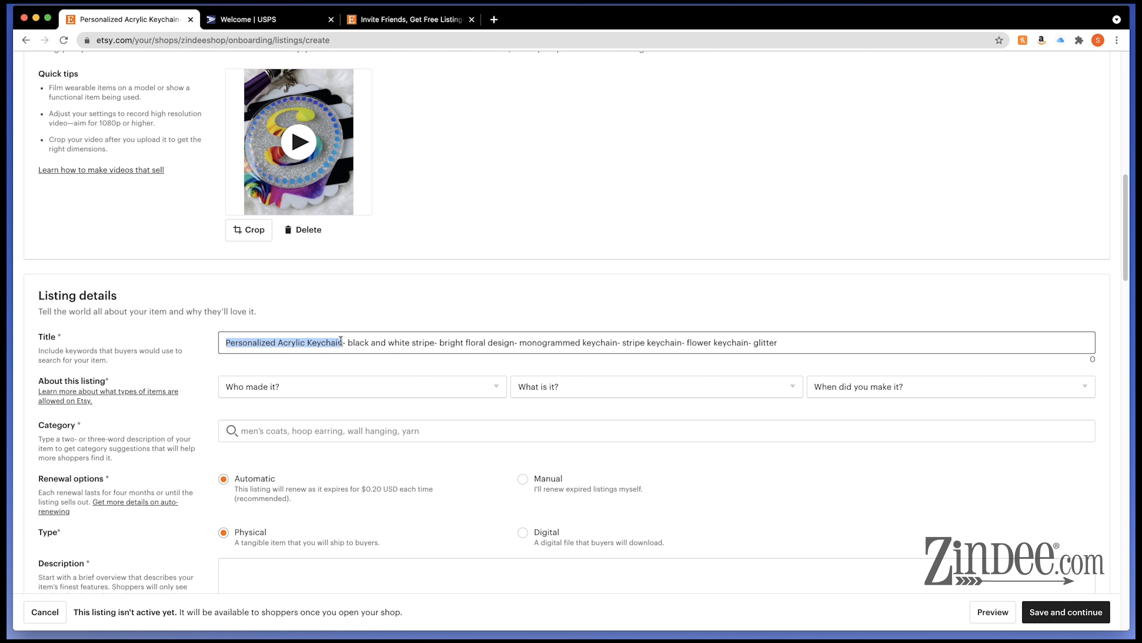
pyautogui.click(364, 342)
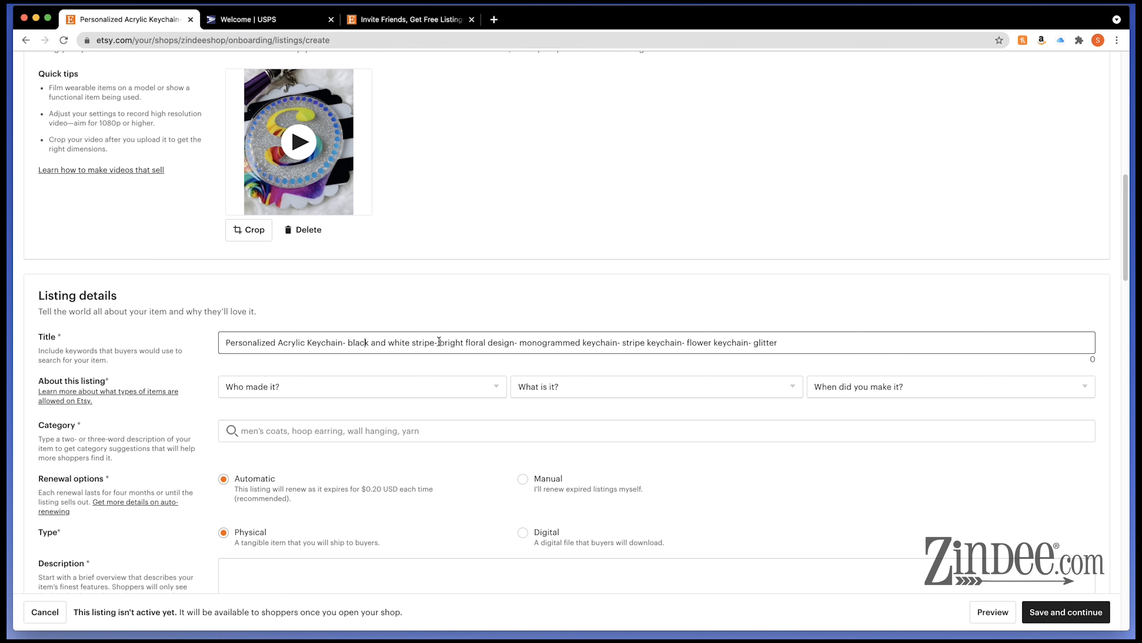
pyautogui.click(544, 312)
# Step: Describe the listing as made by "I did", "A finished product" and "Made To Order"
pyautogui.scroll(-3, 470, 315)
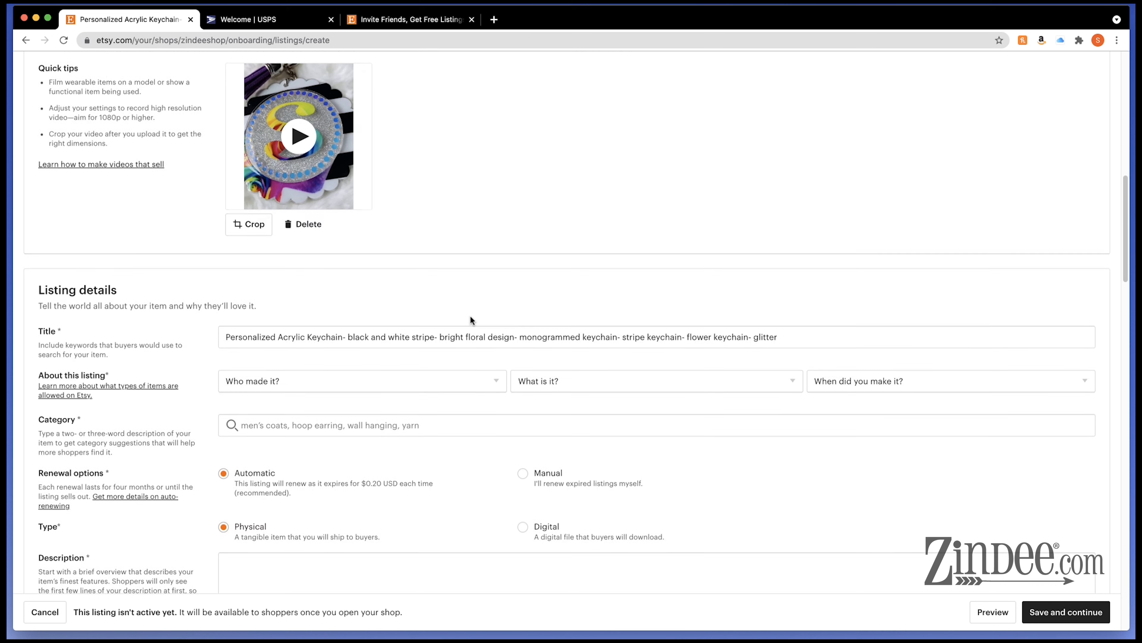
pyautogui.click(270, 271)
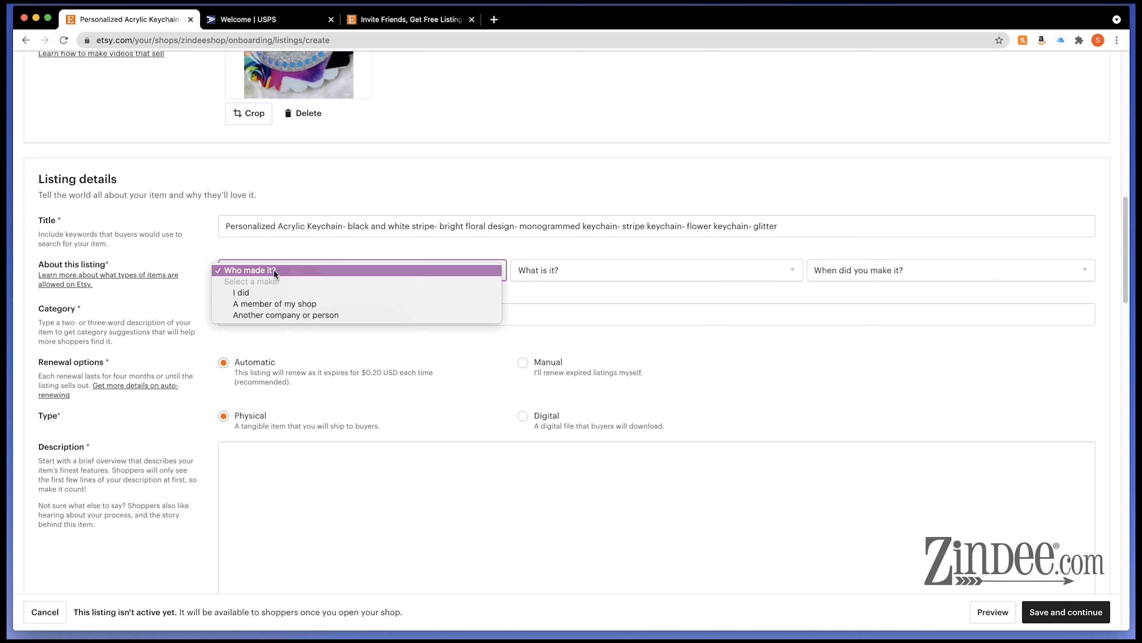
pyautogui.click(278, 289)
pyautogui.click(392, 285)
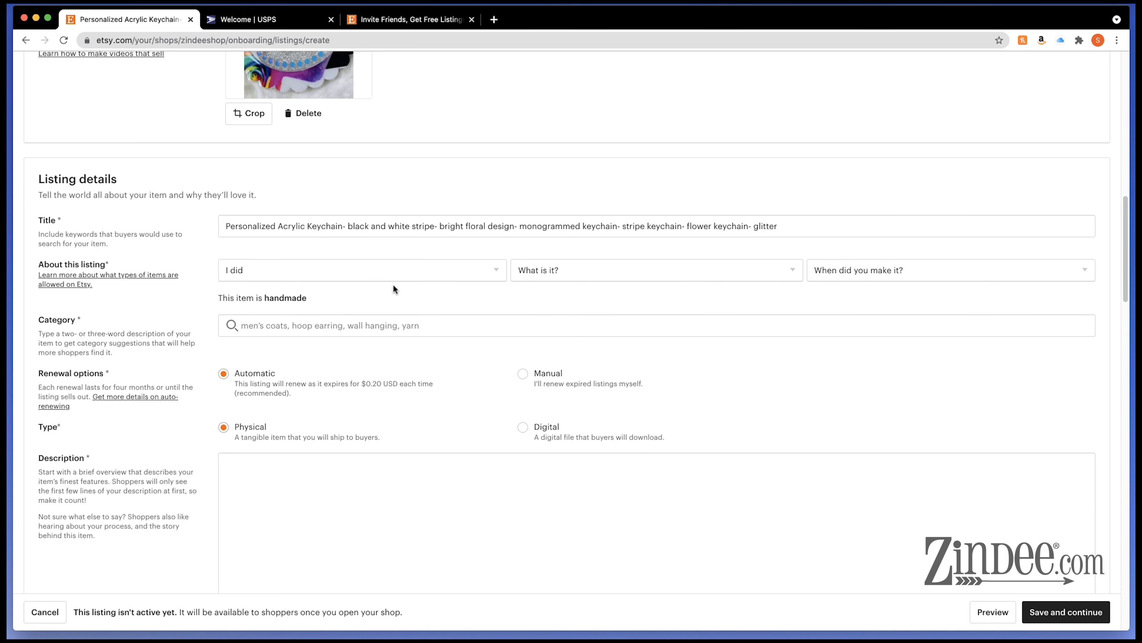
pyautogui.click(351, 265)
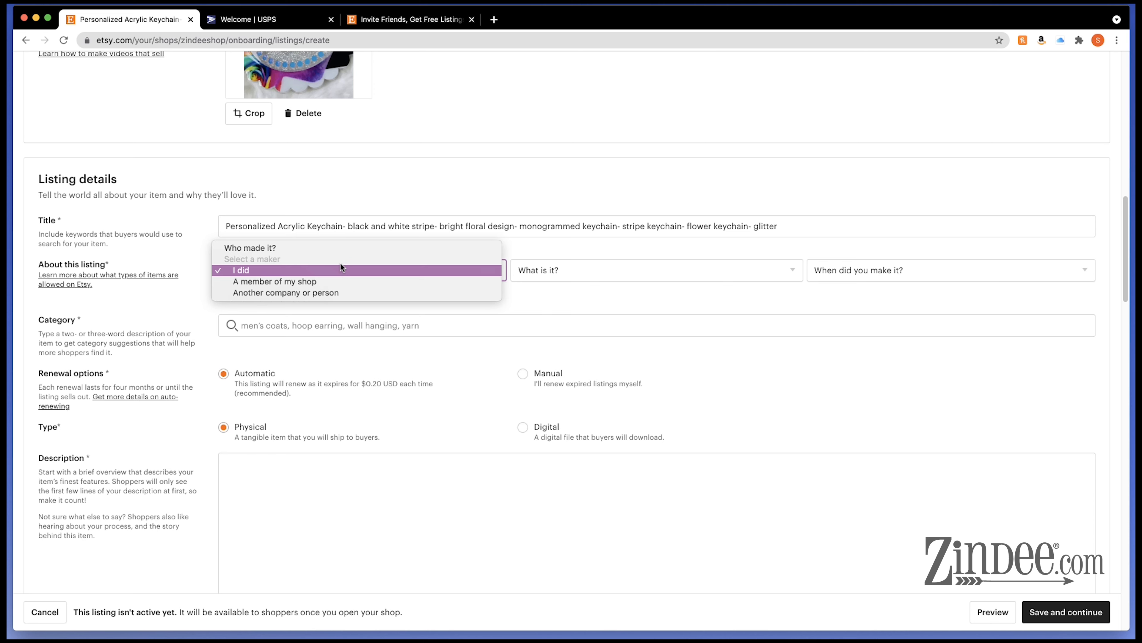
pyautogui.click(341, 270)
pyautogui.click(596, 273)
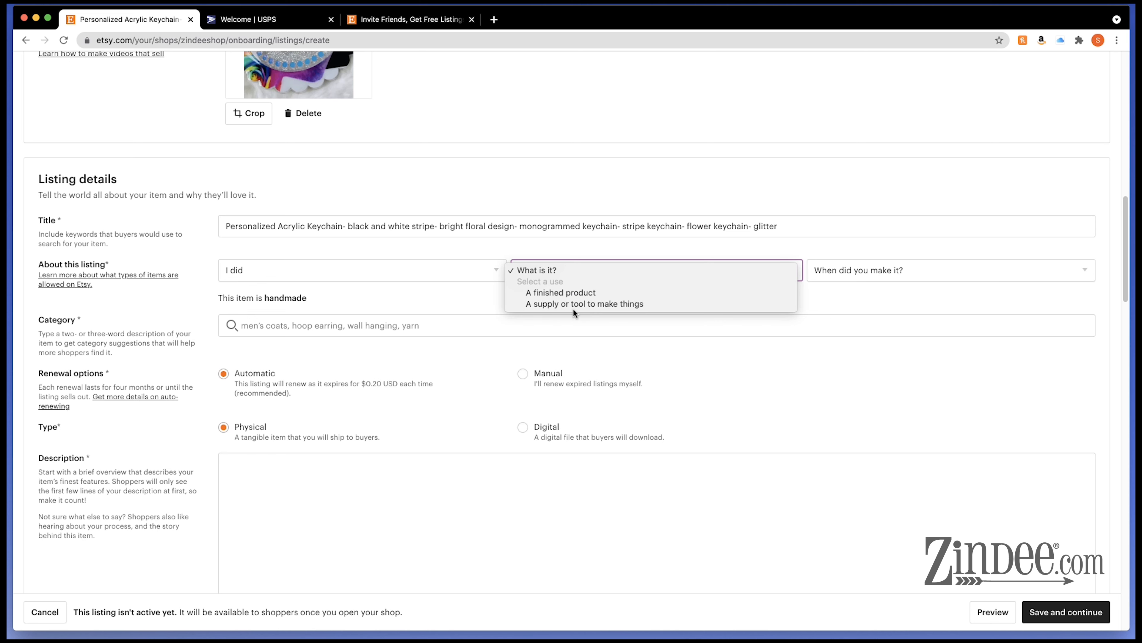
pyautogui.click(561, 293)
pyautogui.click(853, 269)
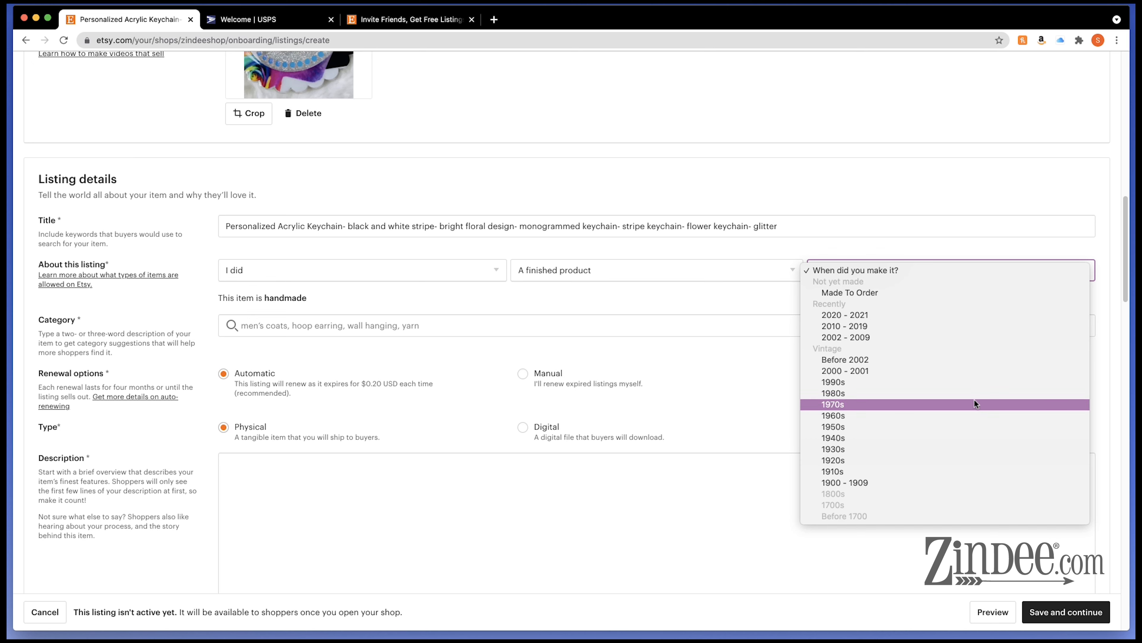
pyautogui.click(847, 292)
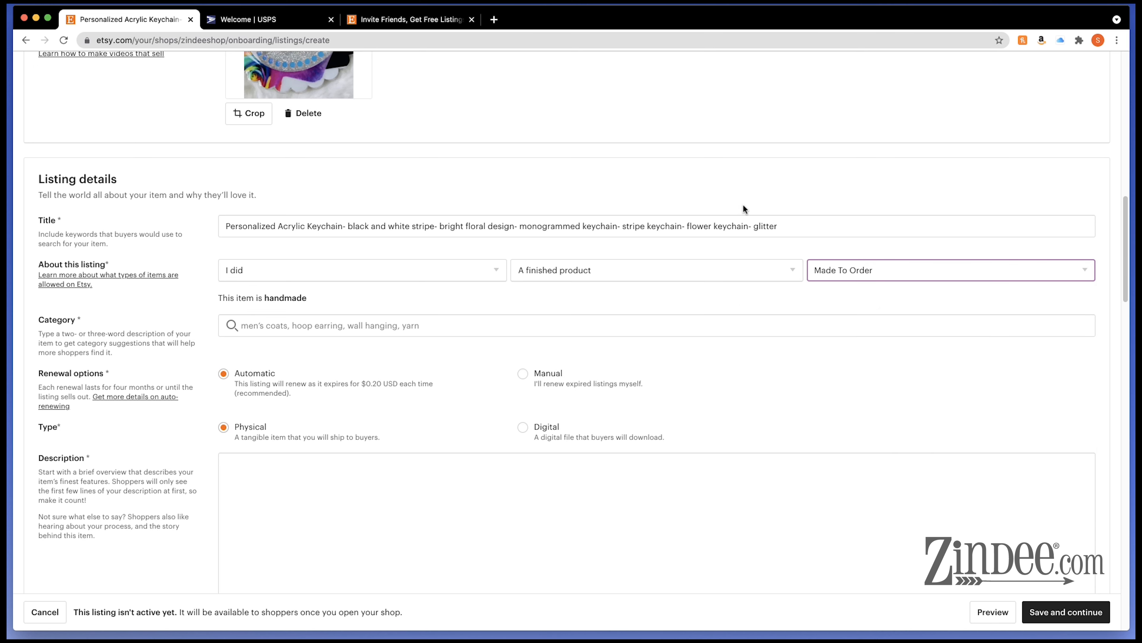
# Step: Search the categories for "keychain" and assign the listing to Keychains under Accessories, Keychains & Lanyards
pyautogui.click(338, 322)
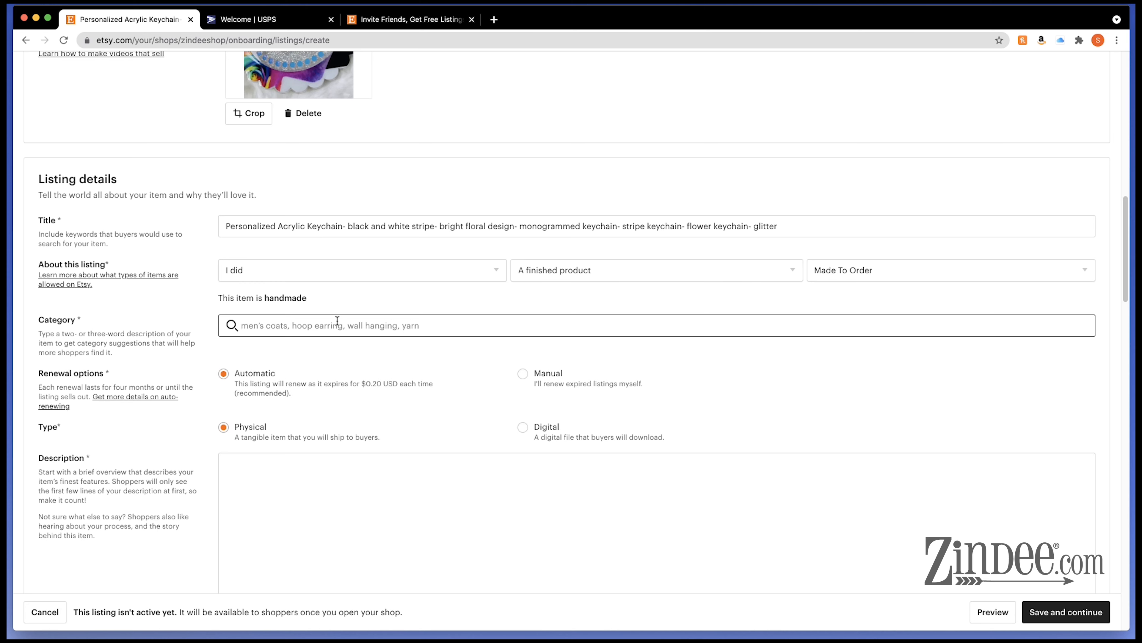
pyautogui.write('keychains')
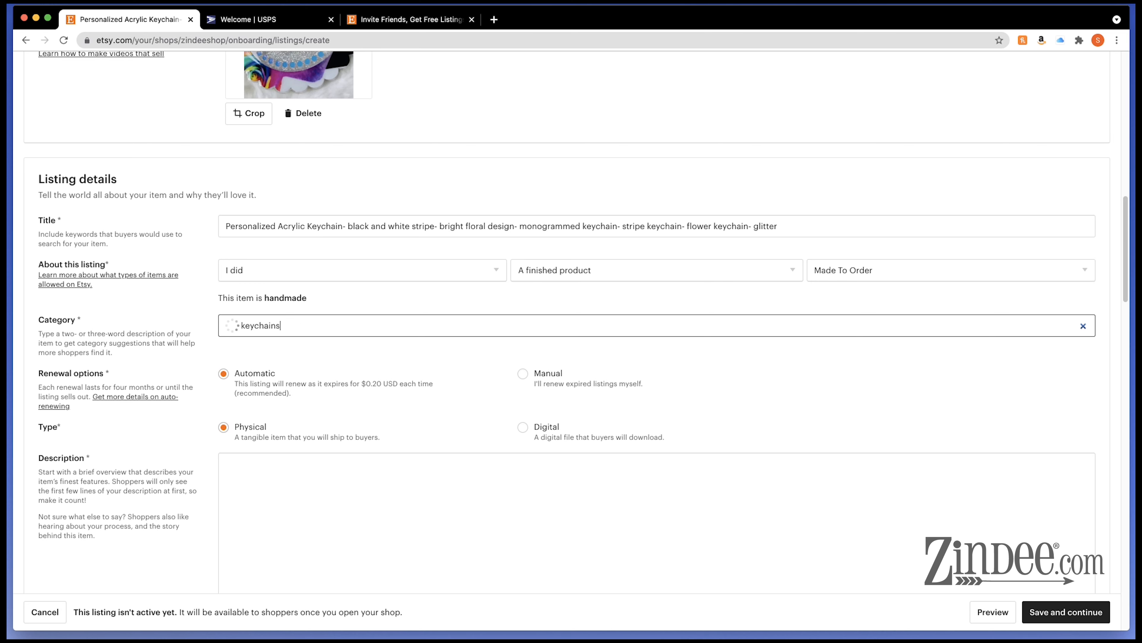
pyautogui.press('BackSpace')
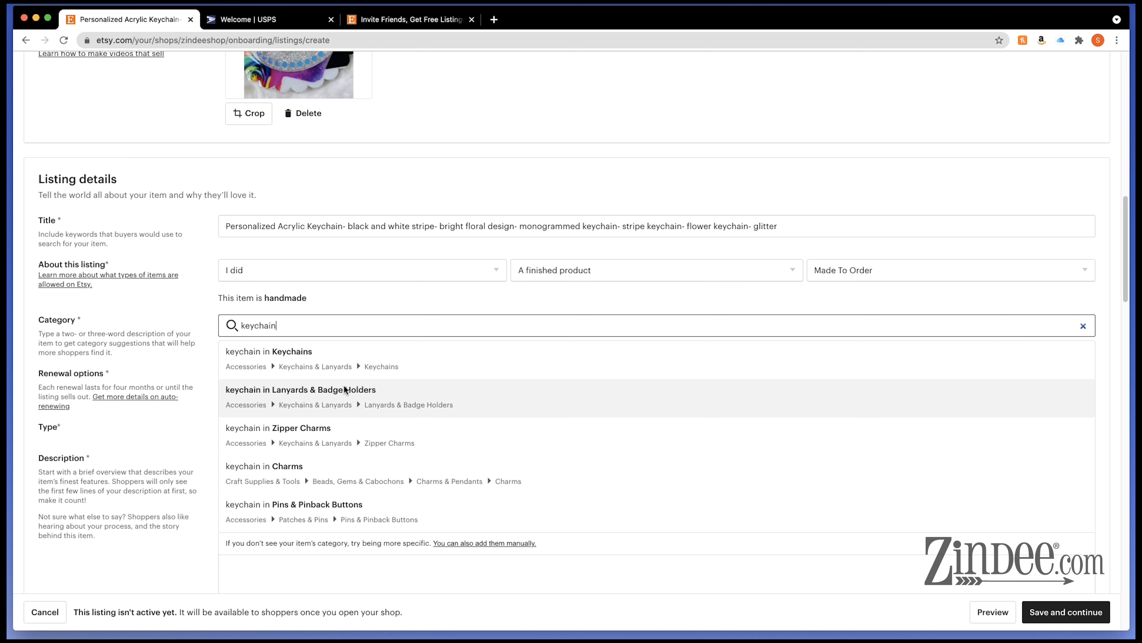
pyautogui.click(399, 363)
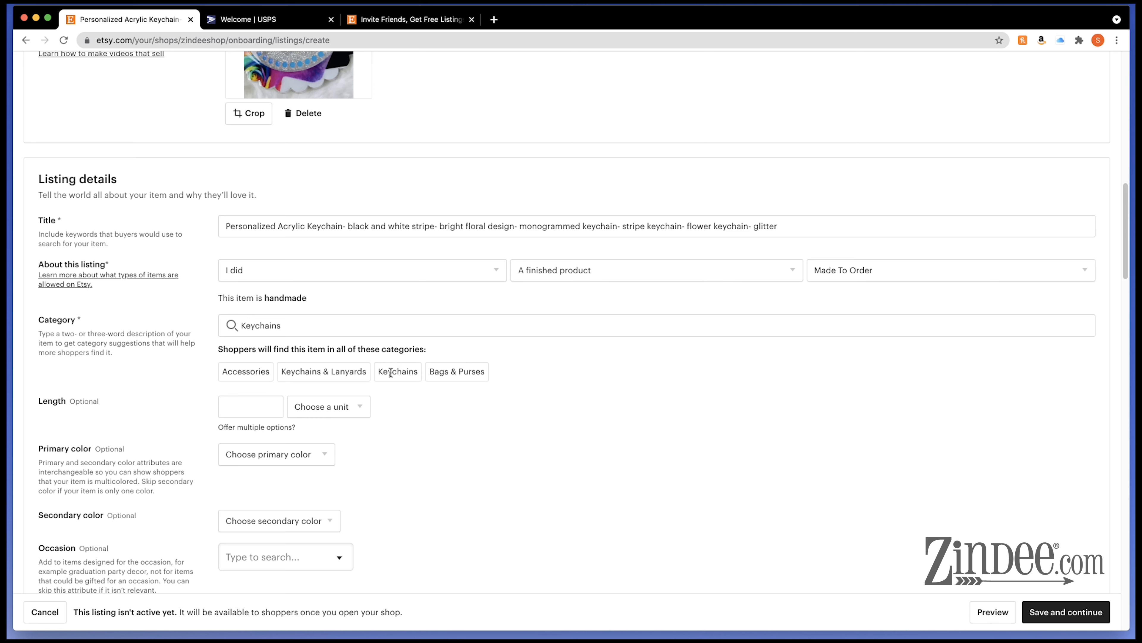
# Step: Set the keychain's length to 3 inches
pyautogui.scroll(-3, 487, 418)
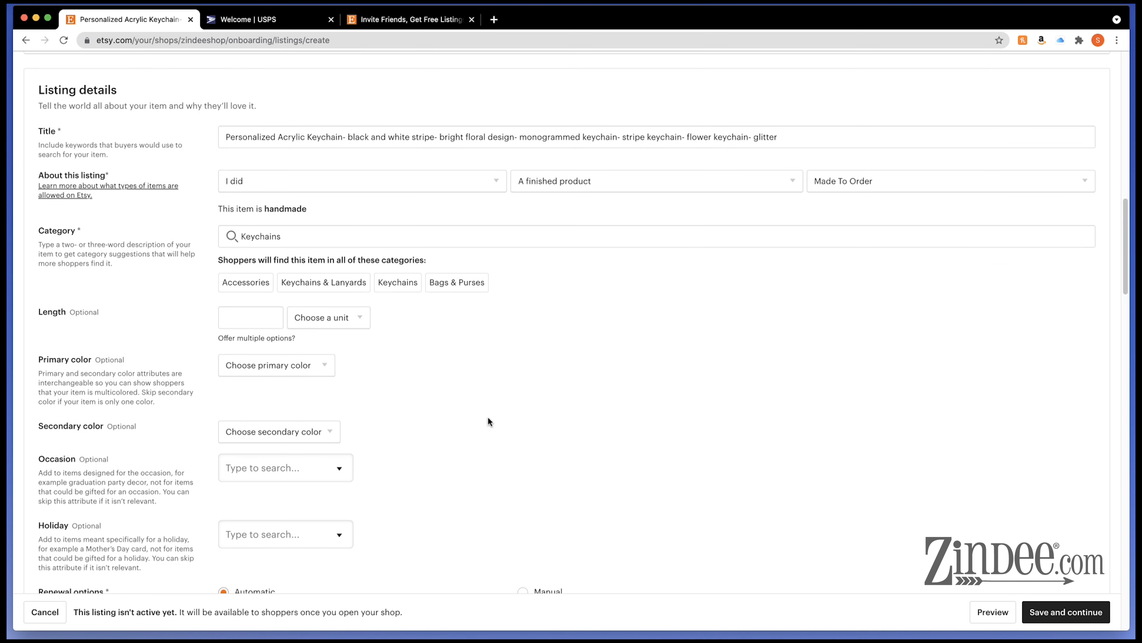
pyautogui.click(329, 321)
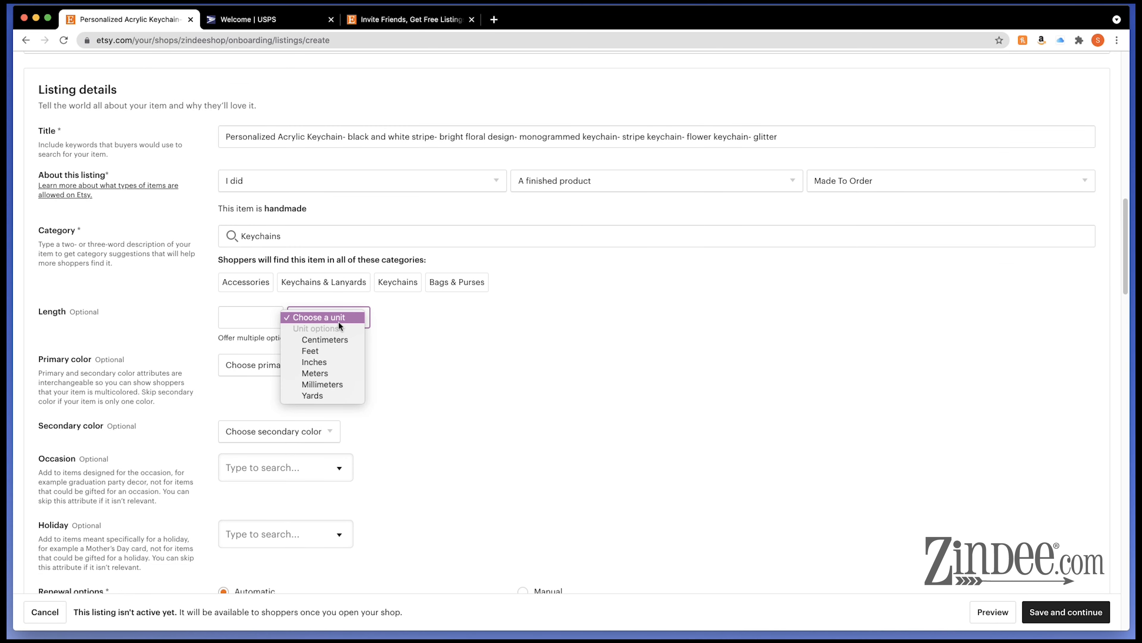
pyautogui.click(328, 364)
pyautogui.click(258, 318)
pyautogui.write('3')
pyautogui.click(705, 368)
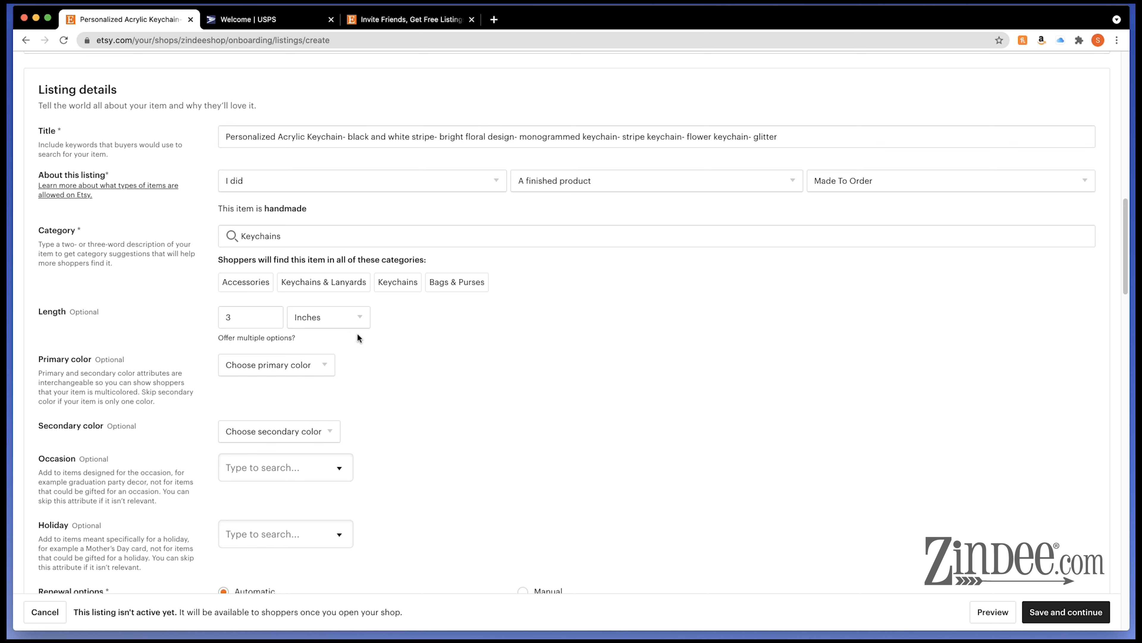
pyautogui.doubleClick(246, 317)
pyautogui.click(528, 468)
# Step: Try Rainbow as the listing's primary color
pyautogui.scroll(-3, 261, 347)
pyautogui.click(295, 280)
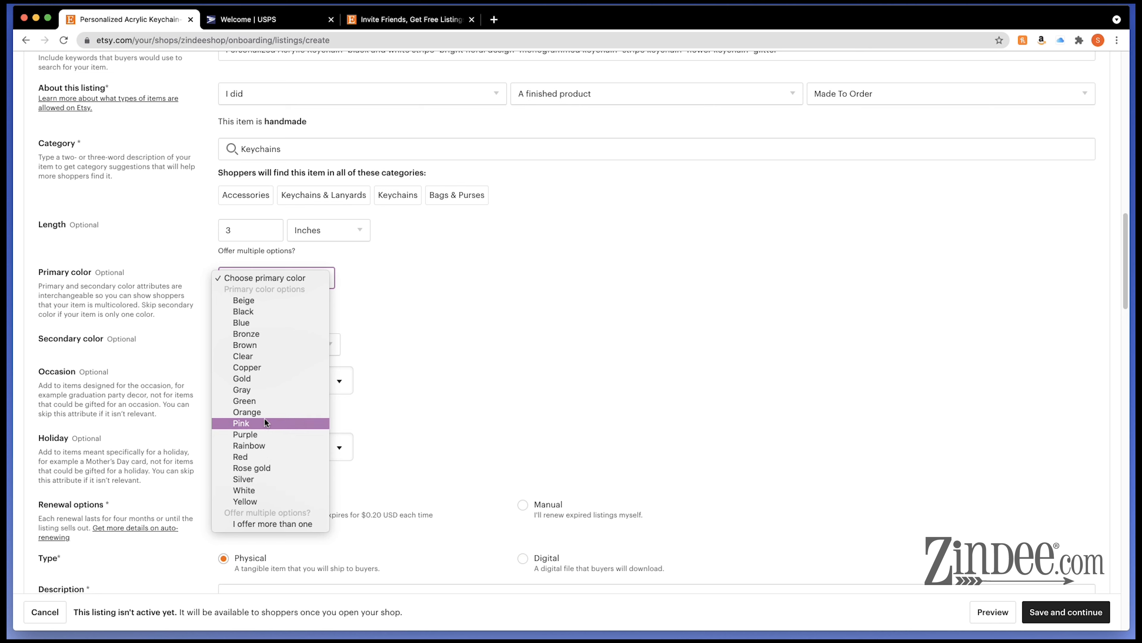
pyautogui.click(260, 446)
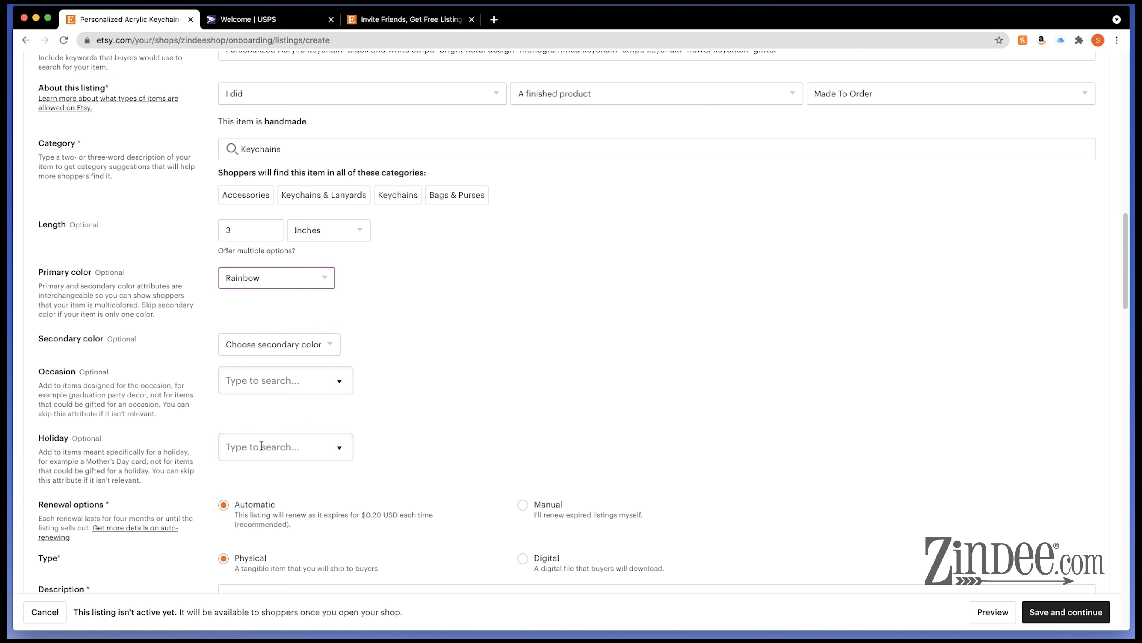
pyautogui.click(401, 276)
pyautogui.click(256, 344)
pyautogui.click(297, 308)
# Step: Set the primary color to Black and the secondary color to Rainbow
pyautogui.click(293, 276)
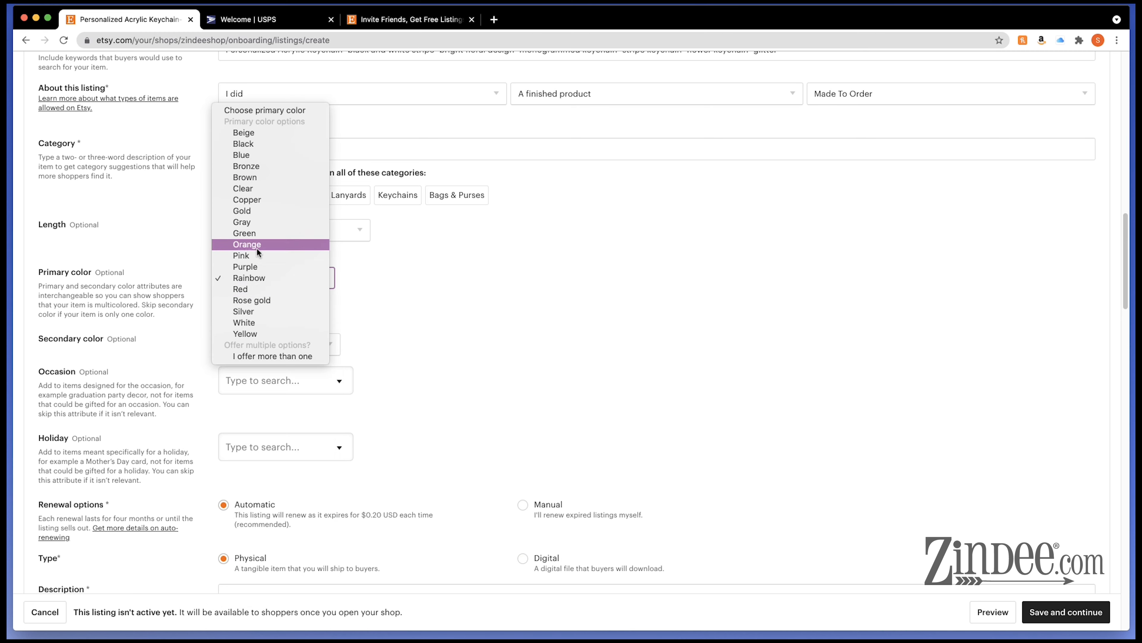
pyautogui.click(254, 144)
pyautogui.click(278, 341)
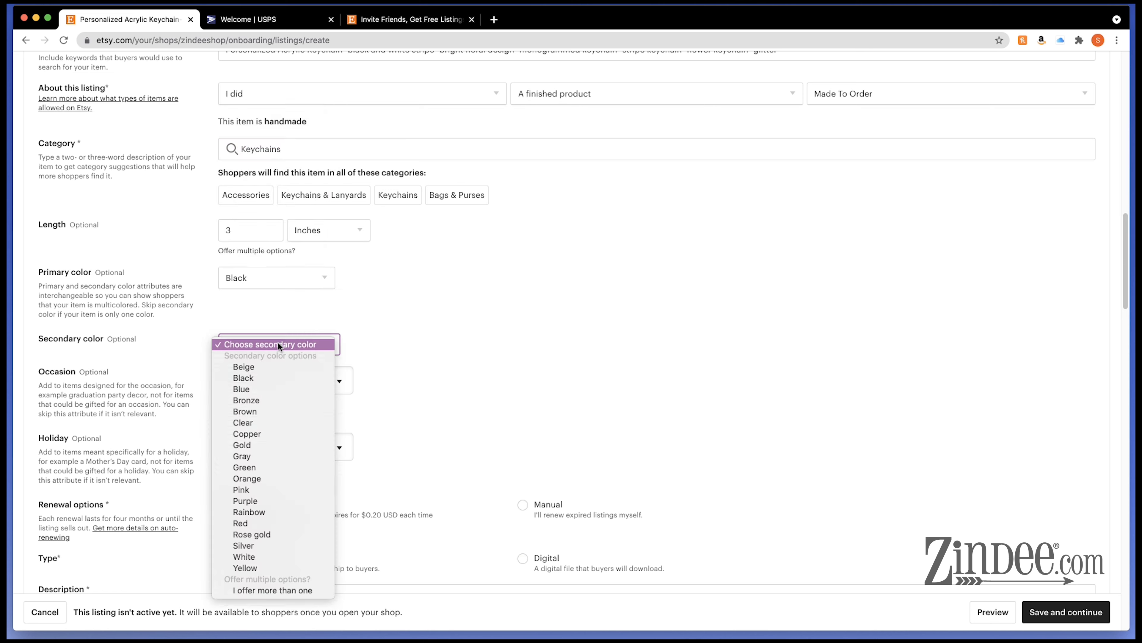
pyautogui.click(247, 513)
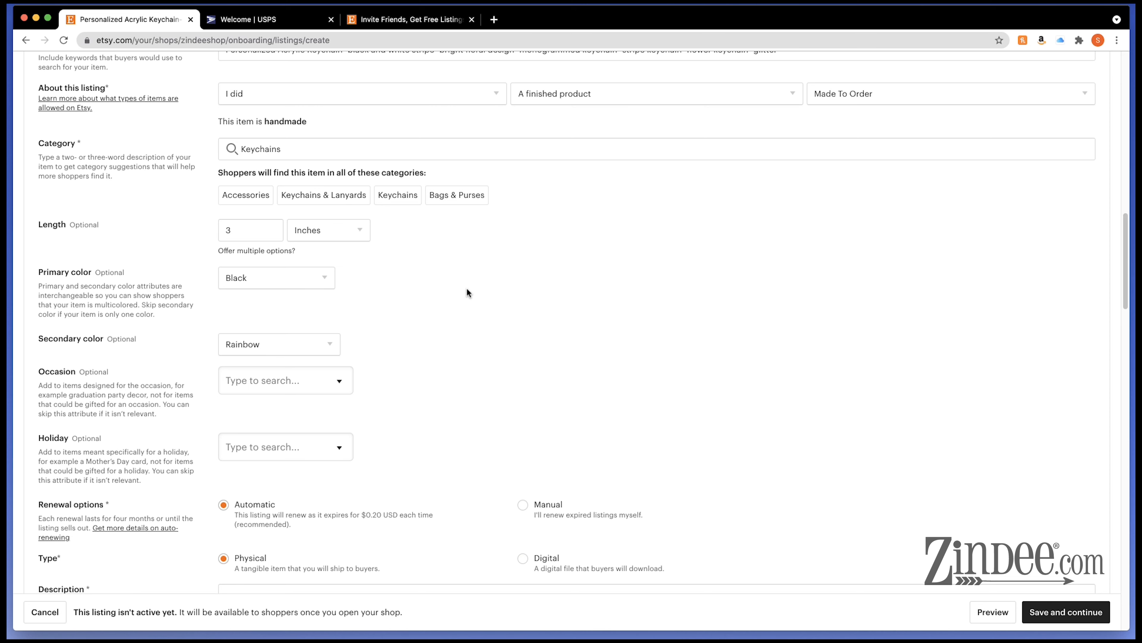
# Step: Look through the occasion options and set the listing's occasion to Bridal shower
pyautogui.scroll(-3, 90, 382)
pyautogui.click(314, 286)
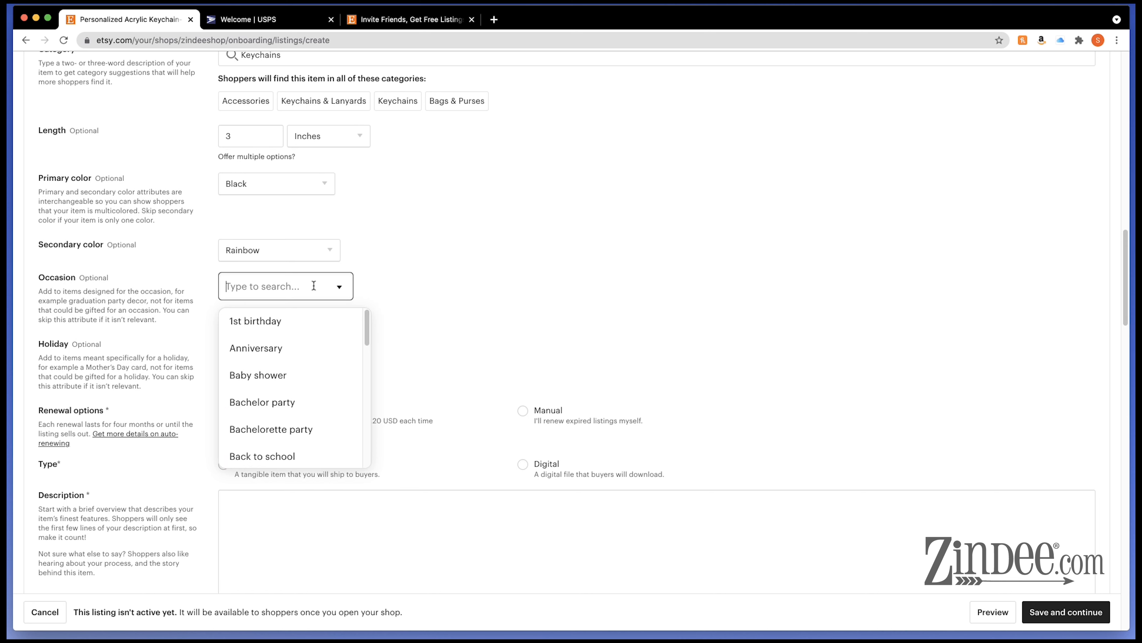
pyautogui.scroll(-7, 308, 340)
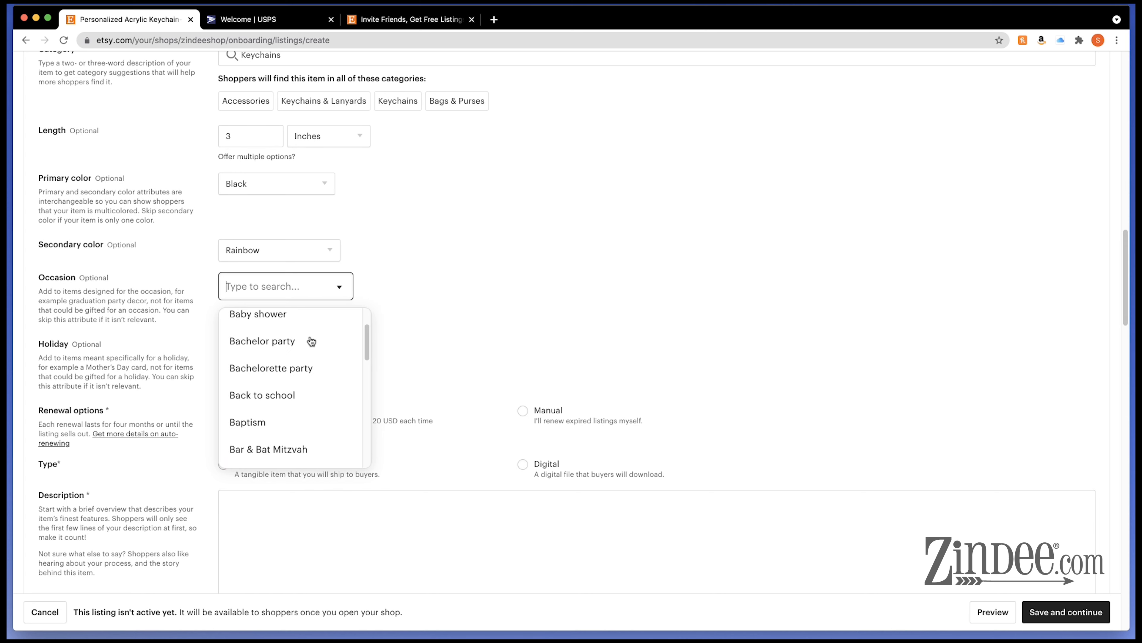
pyautogui.scroll(-5, 310, 346)
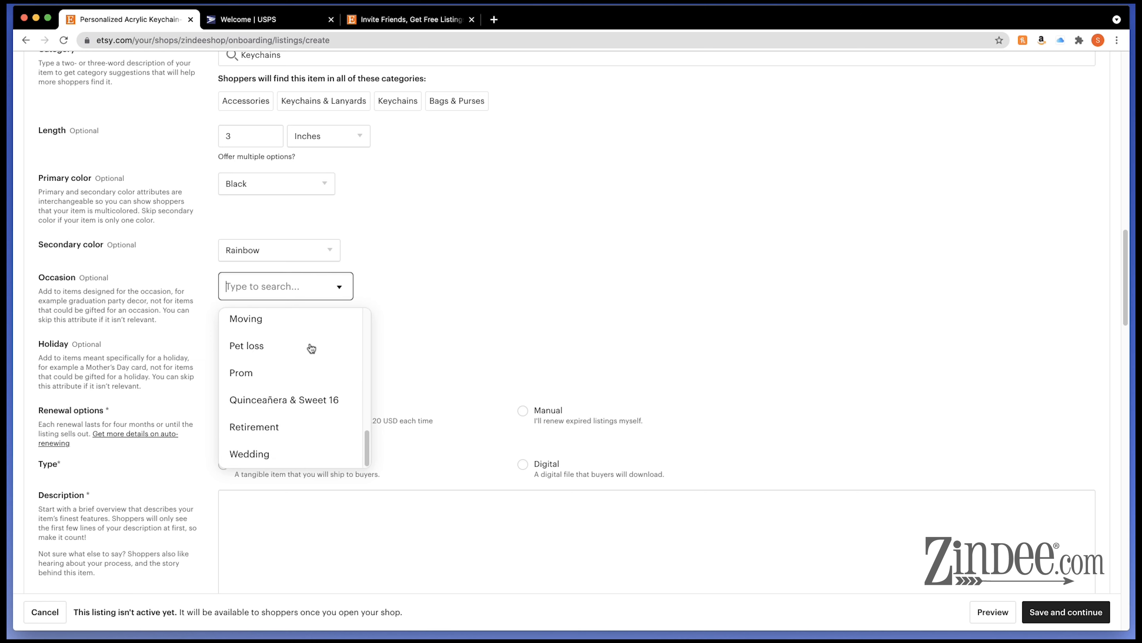
pyautogui.scroll(-3, 309, 398)
pyautogui.scroll(3, 311, 265)
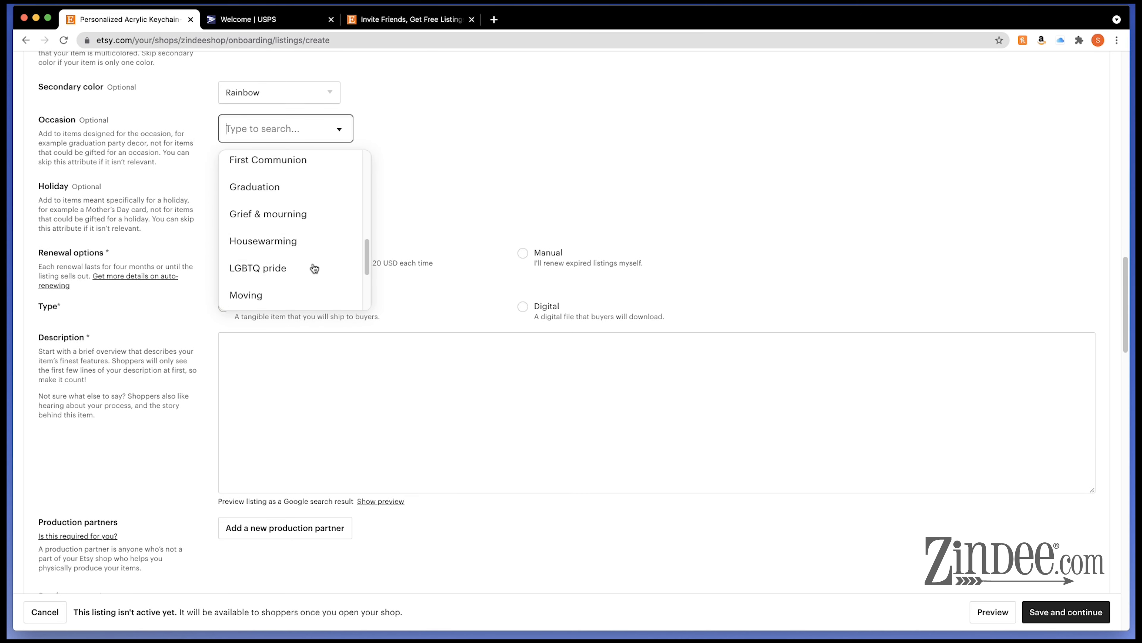
pyautogui.scroll(1, 458, 243)
pyautogui.scroll(4, 458, 244)
pyautogui.scroll(3, 265, 470)
pyautogui.scroll(3, 264, 473)
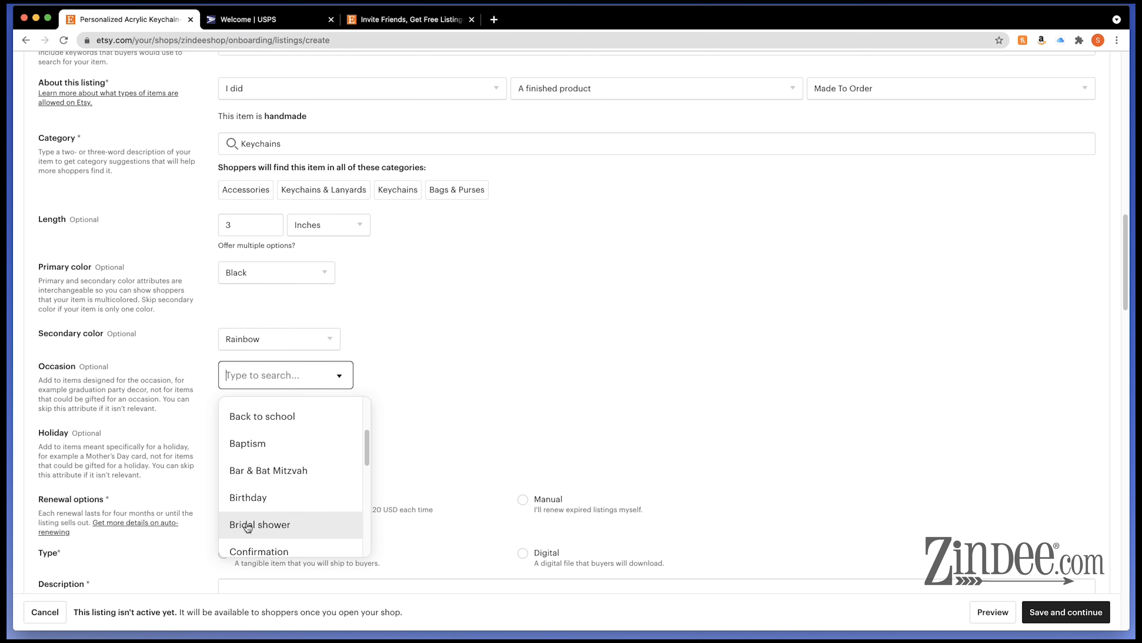
pyautogui.click(275, 526)
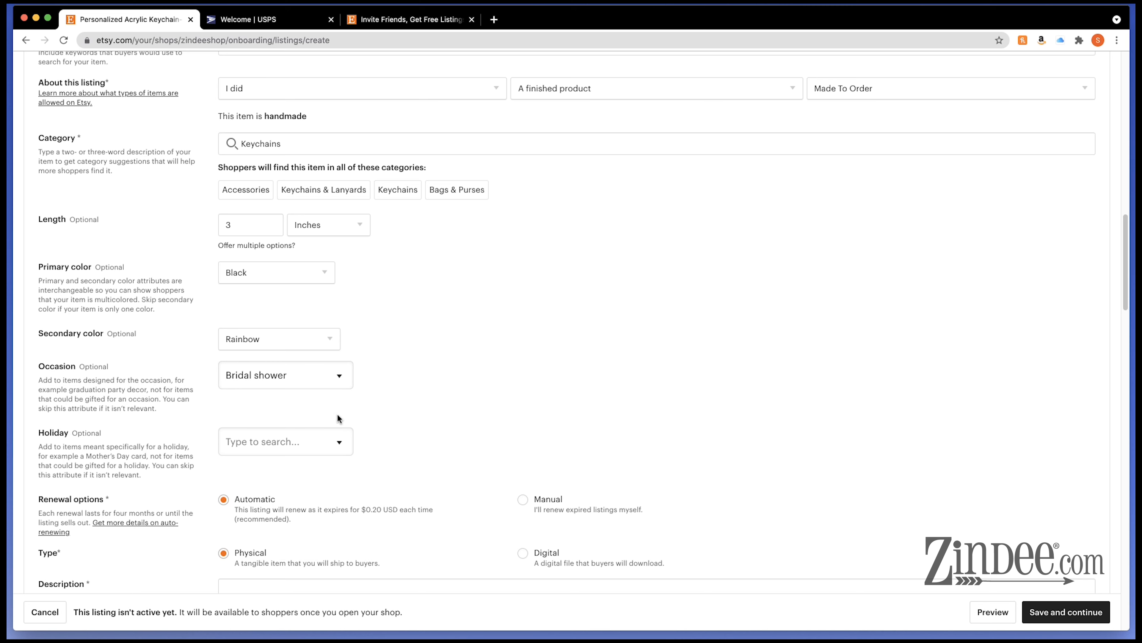
# Step: Look through the available holiday options without choosing one
pyautogui.click(290, 443)
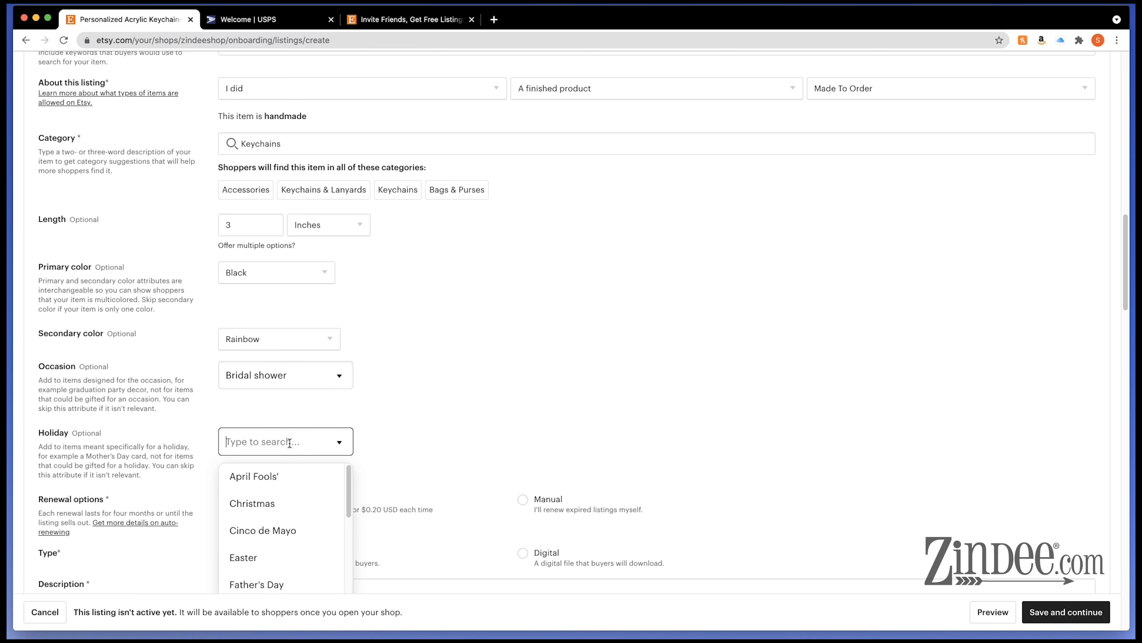
pyautogui.scroll(-2, 452, 382)
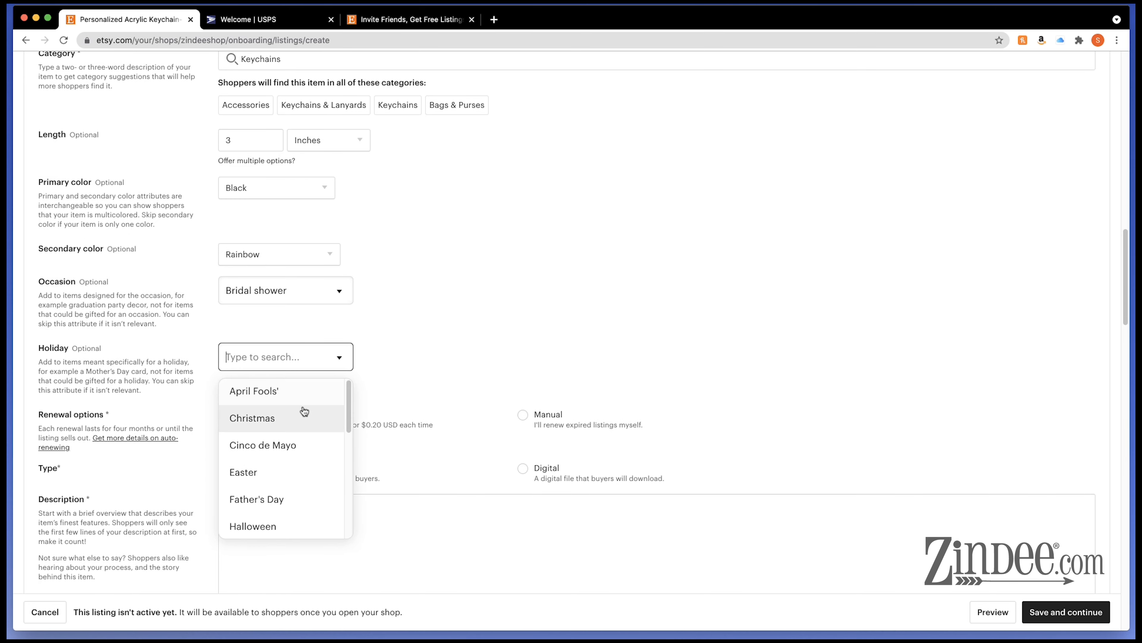
pyautogui.scroll(-5, 304, 411)
pyautogui.scroll(-1, 302, 409)
pyautogui.click(575, 294)
# Step: Switch the renewal option to Manual and back to Automatic, and check the listing type
pyautogui.scroll(-1, 566, 295)
pyautogui.scroll(-3, 565, 293)
pyautogui.scroll(-5, 482, 251)
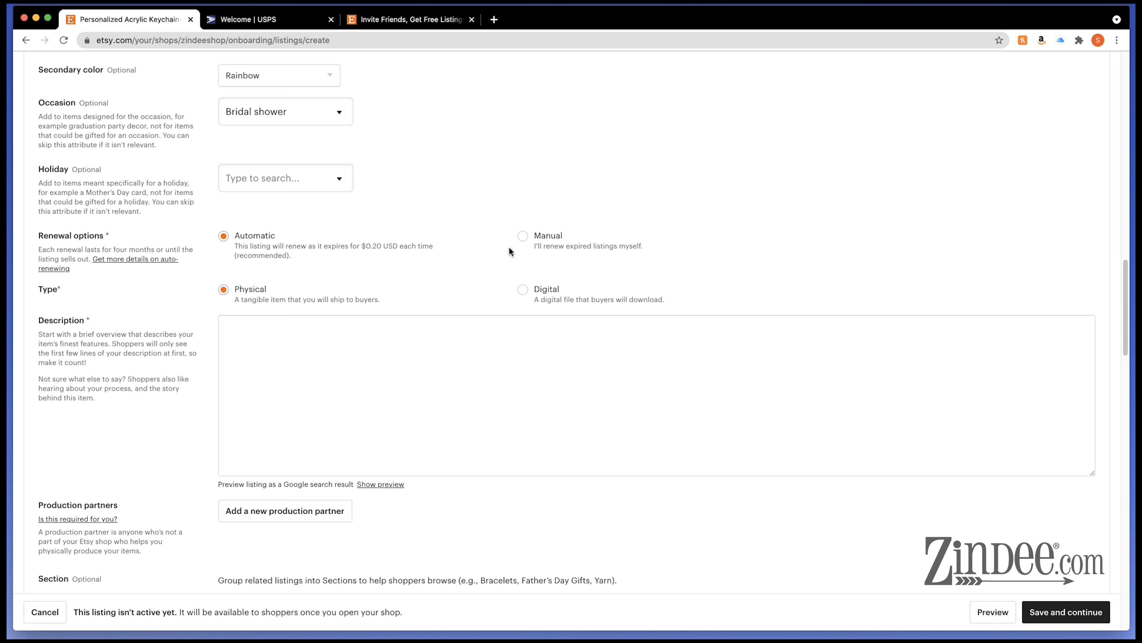
pyautogui.click(524, 236)
pyautogui.click(223, 237)
pyautogui.doubleClick(51, 293)
pyautogui.click(92, 292)
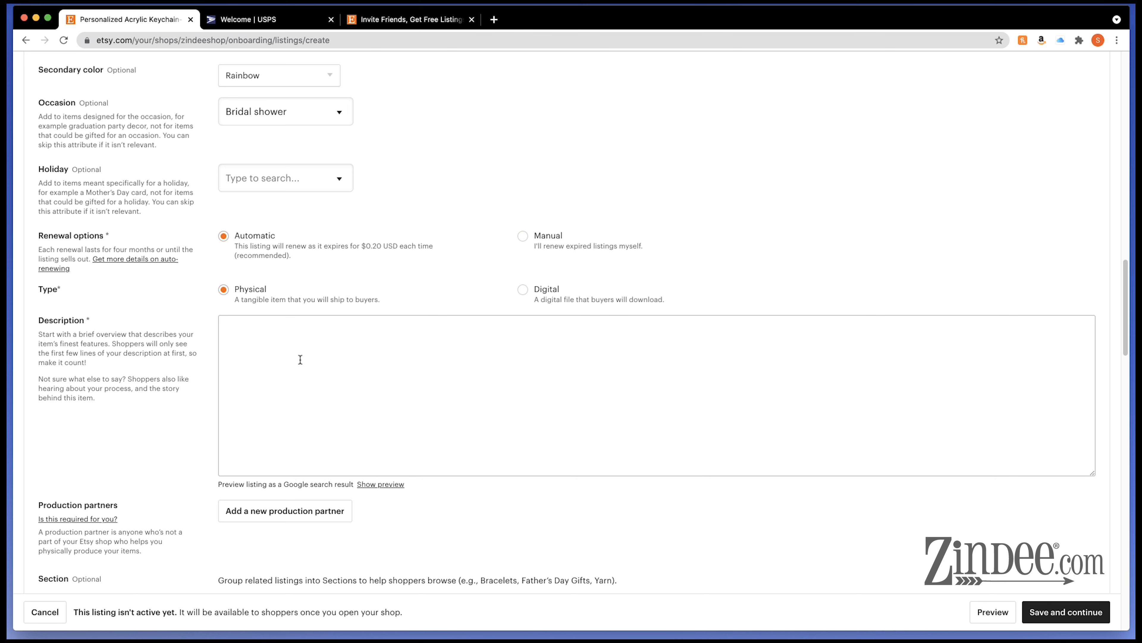
# Step: Start the listing description with the opening line "Super Adorable Acrylic Keychain"
pyautogui.scroll(-3, 296, 358)
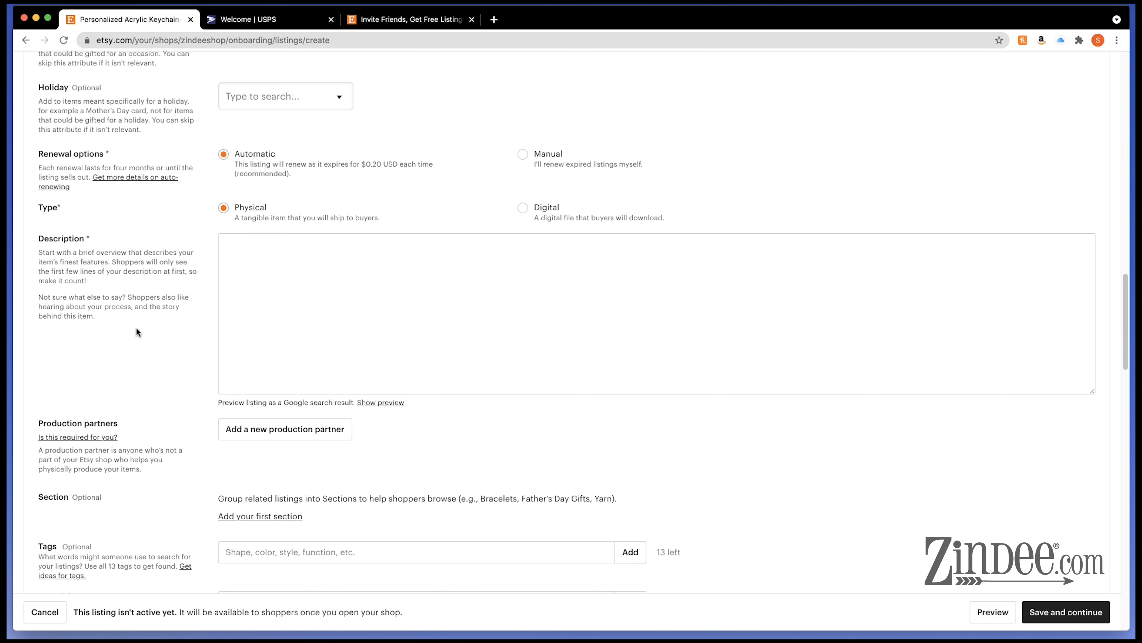
pyautogui.click(352, 238)
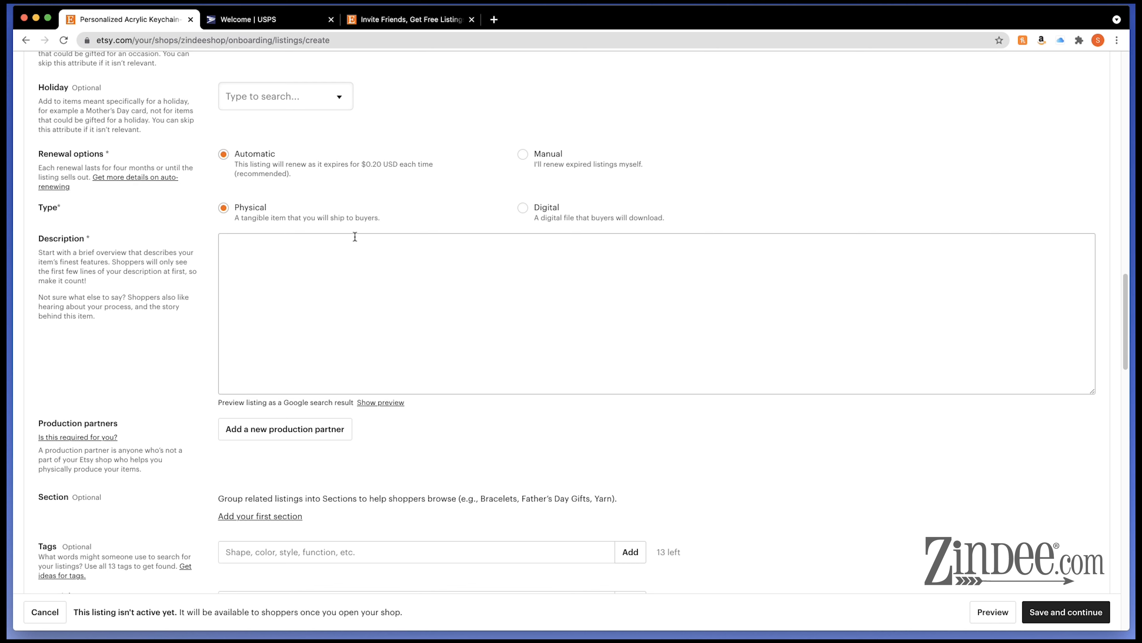
pyautogui.write('Supe')
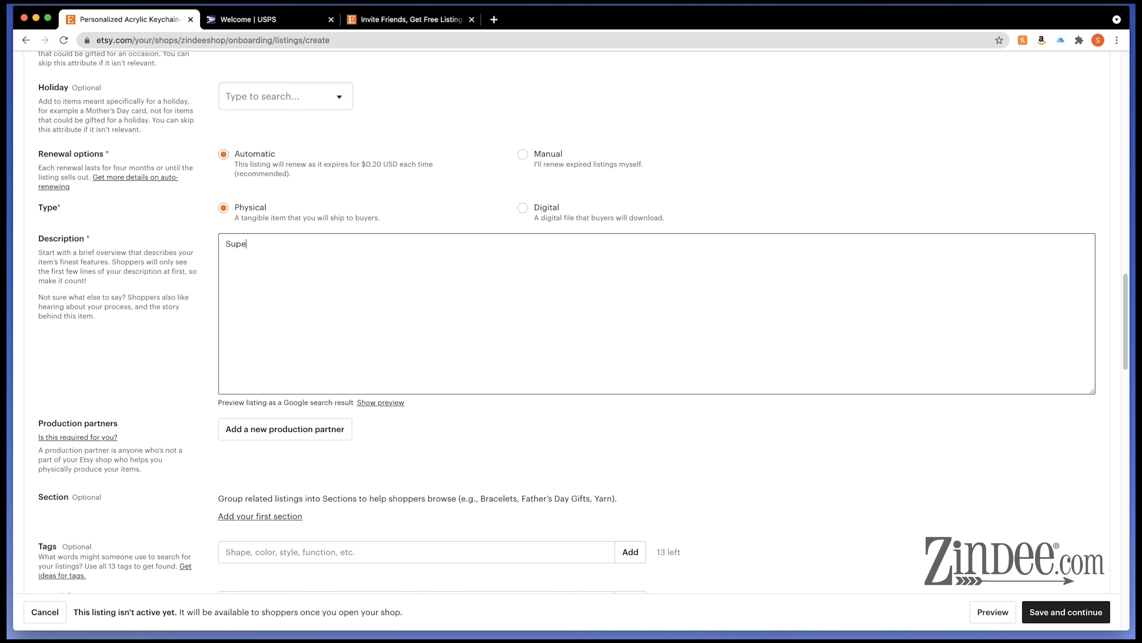
pyautogui.write('r Adorable Acrylic ')
pyautogui.write('K')
pyautogui.press('BackSpace')
pyautogui.write('Keychain')
pyautogui.press('Return')
# Step: Add the description line "Black and white stripe design with brightly colored floral accents and silver holographic glitter backing."
pyautogui.write('Black and white stripe design with')
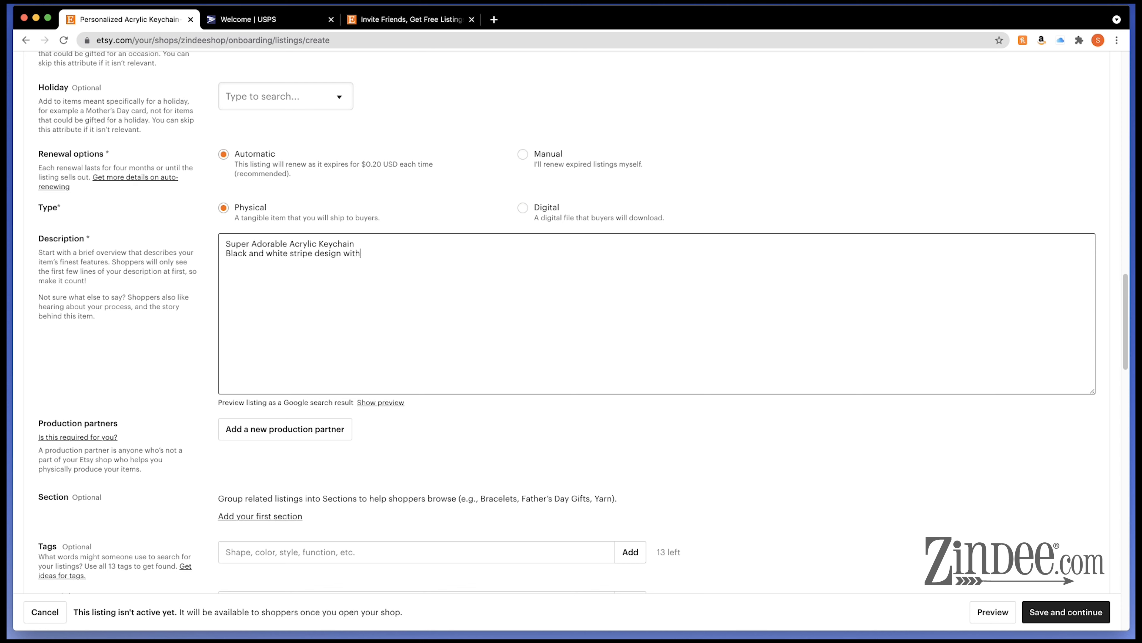
pyautogui.write(' brightly colored floral accents and silver holographic ')
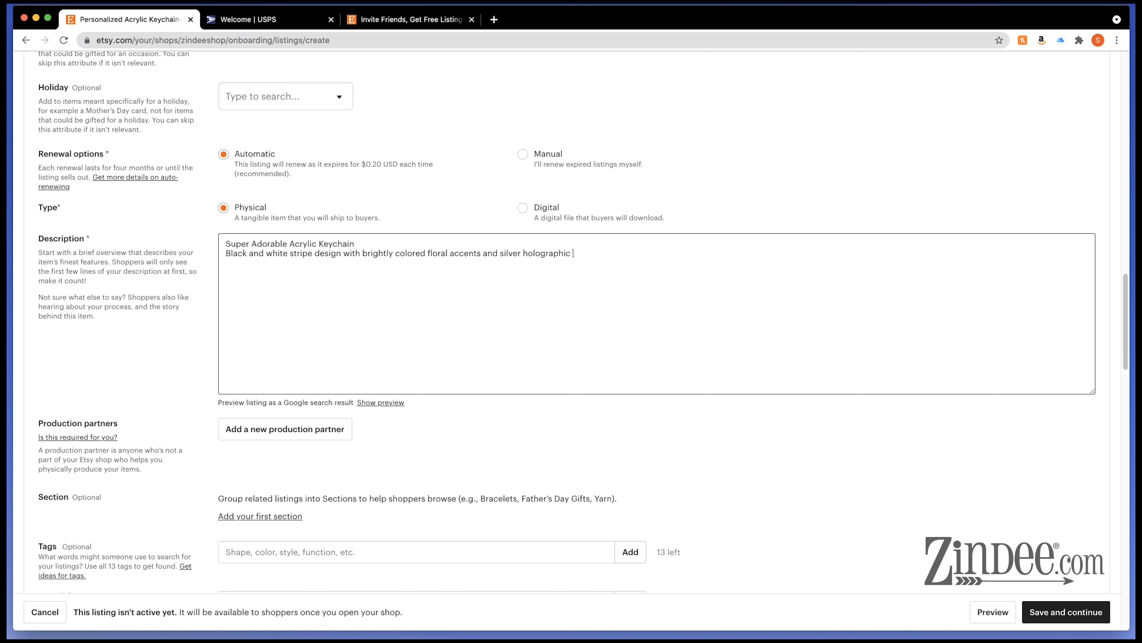
pyautogui.write('li glitter')
pyautogui.write(' backing')
# Step: Add the line "Stacked, 3D style keychain." to the description
pyautogui.write('Stacked,')
pyautogui.write(' 3D stule')
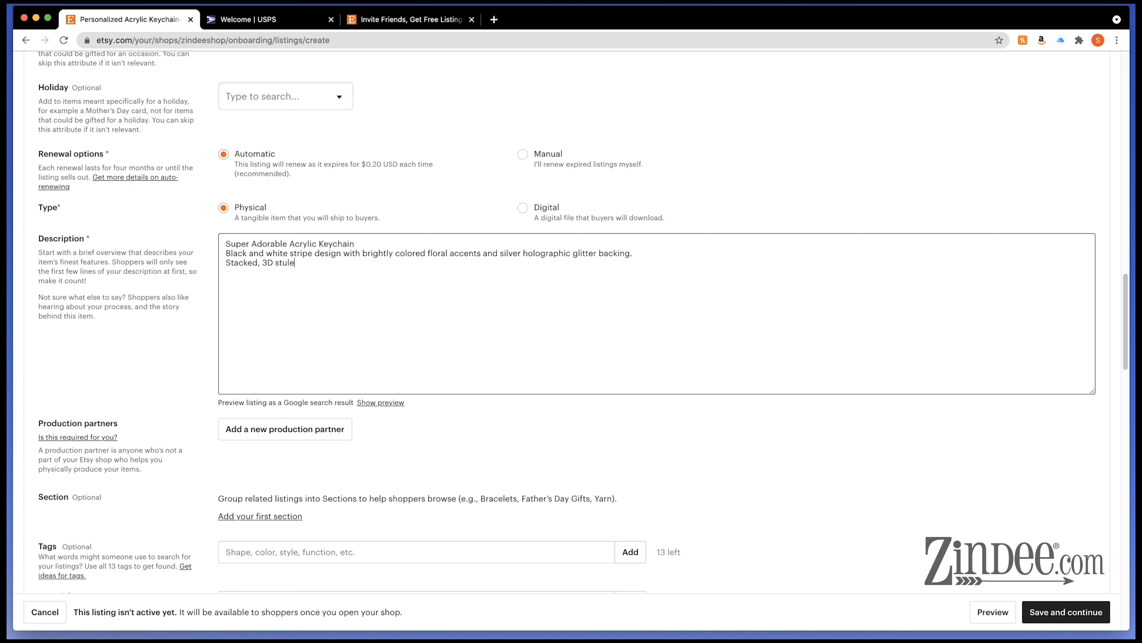
pyautogui.press('BackSpace')
pyautogui.press('BackSpace')
pyautogui.write('yle')
pyautogui.write(' ke')
pyautogui.write('ychain.')
# Step: After a blank line, begin a dashed list with "-Made to order by yours truly and personalized with your choice of initial"
pyautogui.write('-')
pyautogui.write('Made to orde')
pyautogui.write('r by yours')
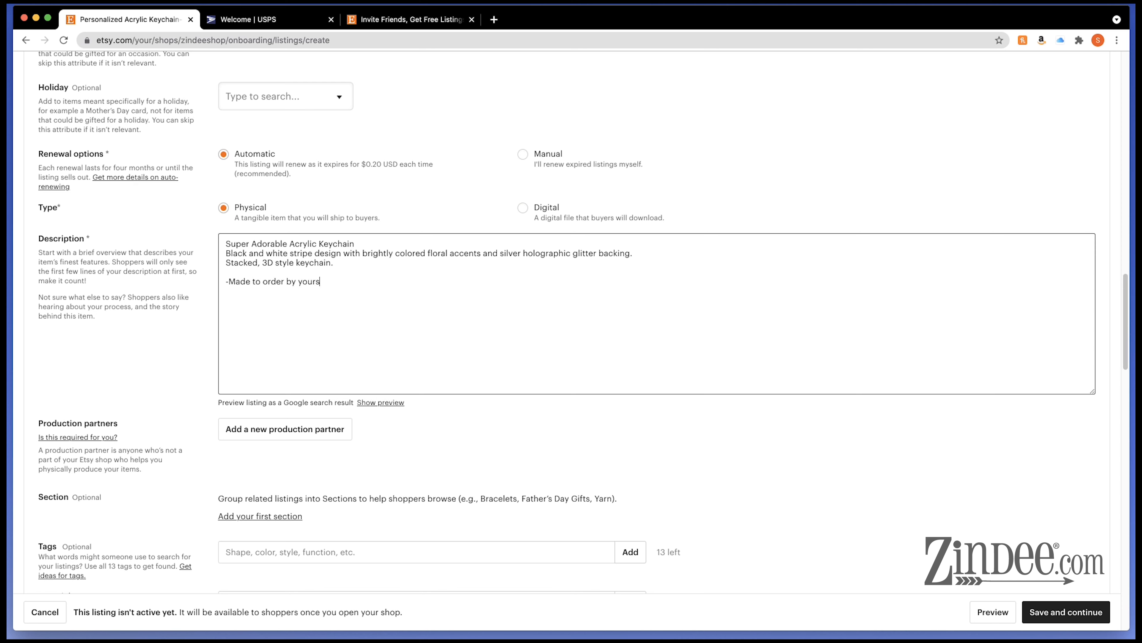
pyautogui.write(' truly')
pyautogui.write('and proud')
pyautogui.press('BackSpace')
pyautogui.press('BackSpace')
pyautogui.press('BackSpace')
pyautogui.press('BackSpace')
pyautogui.press('BackSpace')
pyautogui.press('BackSpace')
pyautogui.press('BackSpace')
pyautogui.press('BackSpace')
pyautogui.press('BackSpace')
pyautogui.write('and p')
pyautogui.press('BackSpace')
pyautogui.press('BackSpace')
pyautogui.write('personalized with your choice')
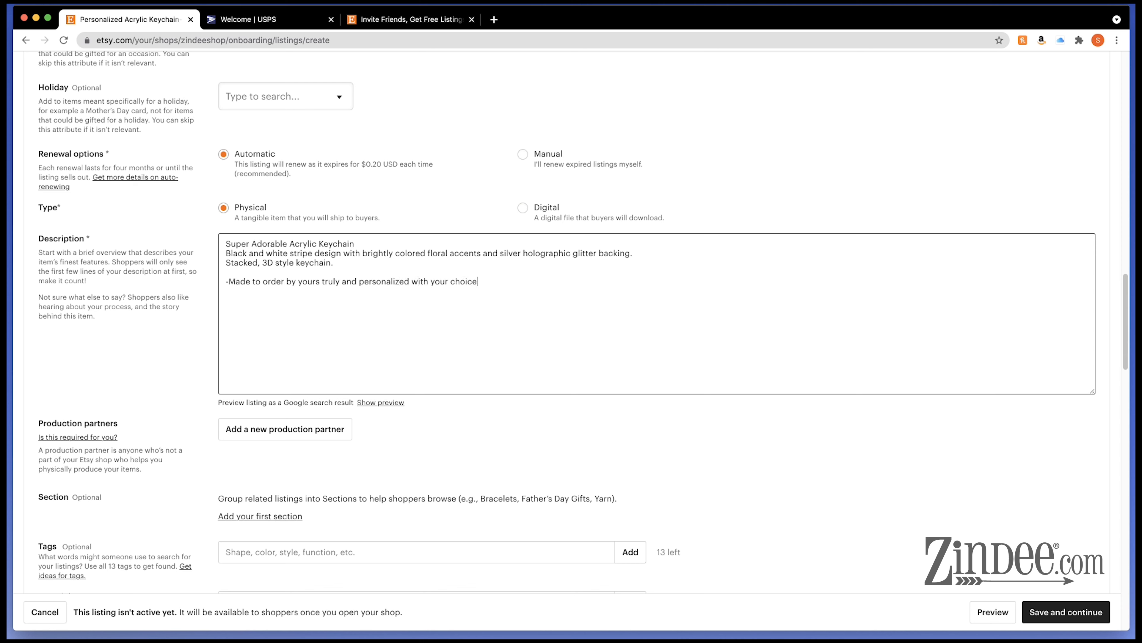
pyautogui.write(' of initila')
pyautogui.press('BackSpace')
pyautogui.press('BackSpace')
pyautogui.write('al')
# Step: Complete the made-to-order list line with the note "(you will select initial in the drop down box above)"
pyautogui.write('(you will select initlial in the drop down box aboce)')
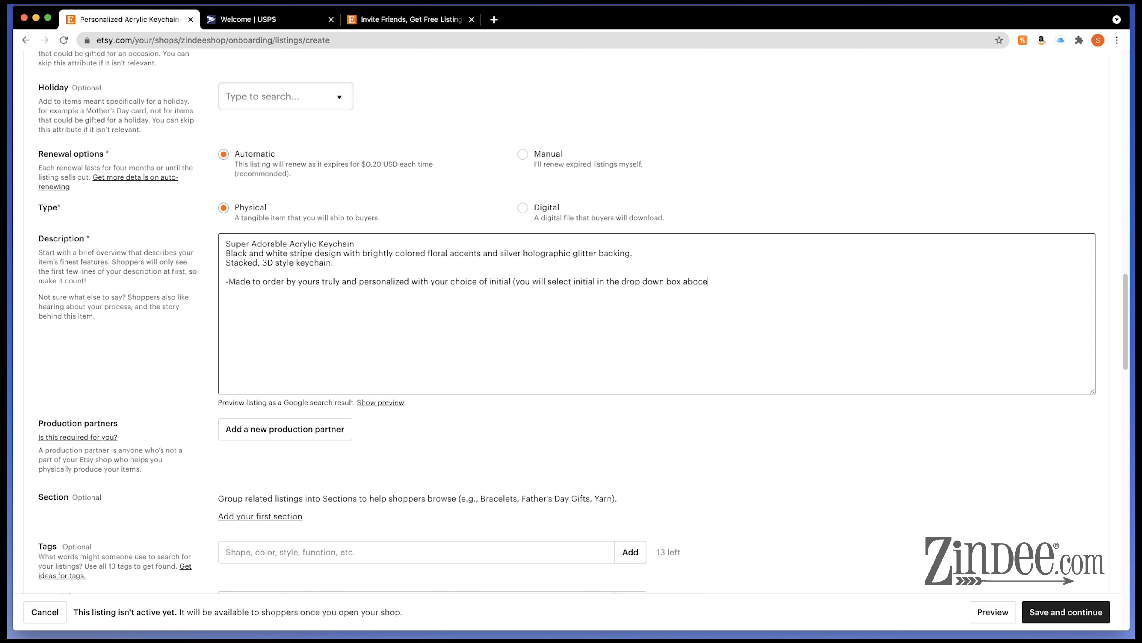
pyautogui.press('BackSpace')
pyautogui.press('BackSpace')
pyautogui.press('BackSpace')
pyautogui.write('ve)')
pyautogui.press('Return')
# Step: Add the list line "-Premium clear cast acrylic (extremely durable)" to the description
pyautogui.write('-')
pyautogui.press('BackSpace')
pyautogui.write('-Premium clear clast')
pyautogui.press('BackSpace')
pyautogui.press('BackSpace')
pyautogui.press('BackSpace')
pyautogui.press('BackSpace')
pyautogui.press('BackSpace')
pyautogui.write('ast acrylic')
pyautogui.write('(extremely durale')
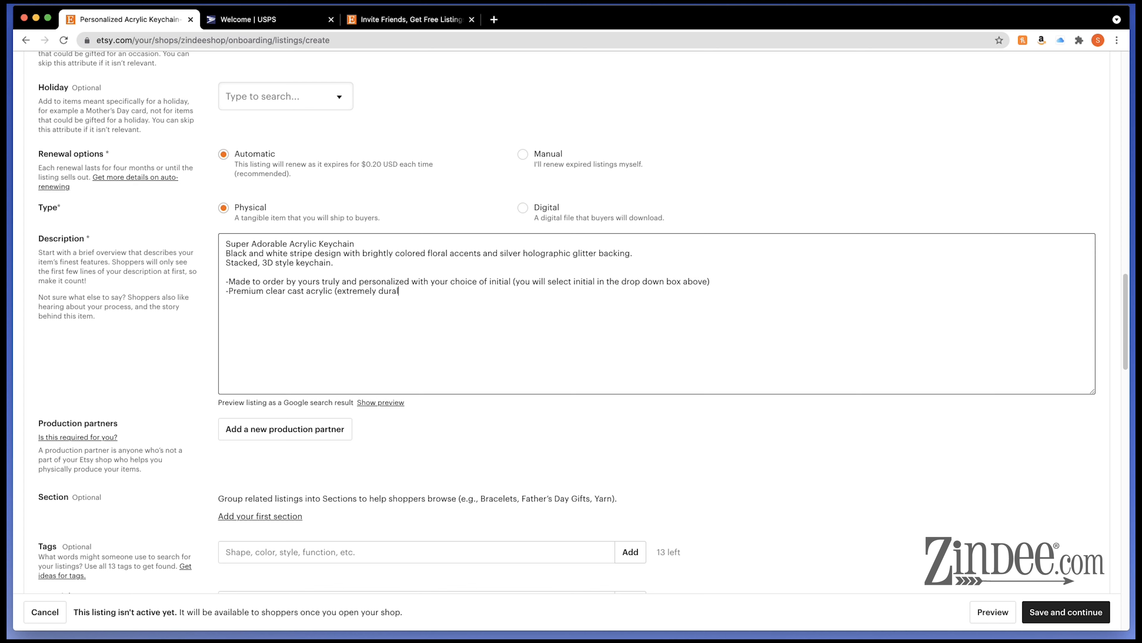
pyautogui.press('BackSpace')
pyautogui.press('BackSpace')
pyautogui.press('BackSpace')
pyautogui.write('bl')
pyautogui.write('e')
# Step: Add the list line "-Sealed with resin featuring a classy glass-like finish" to the description
pyautogui.write('-')
pyautogui.write('Sealed')
pyautogui.write(' with resin')
pyautogui.write('featu')
pyautogui.write('ring')
pyautogui.write(' a classy')
pyautogui.write(' glass')
pyautogui.write('-like fi')
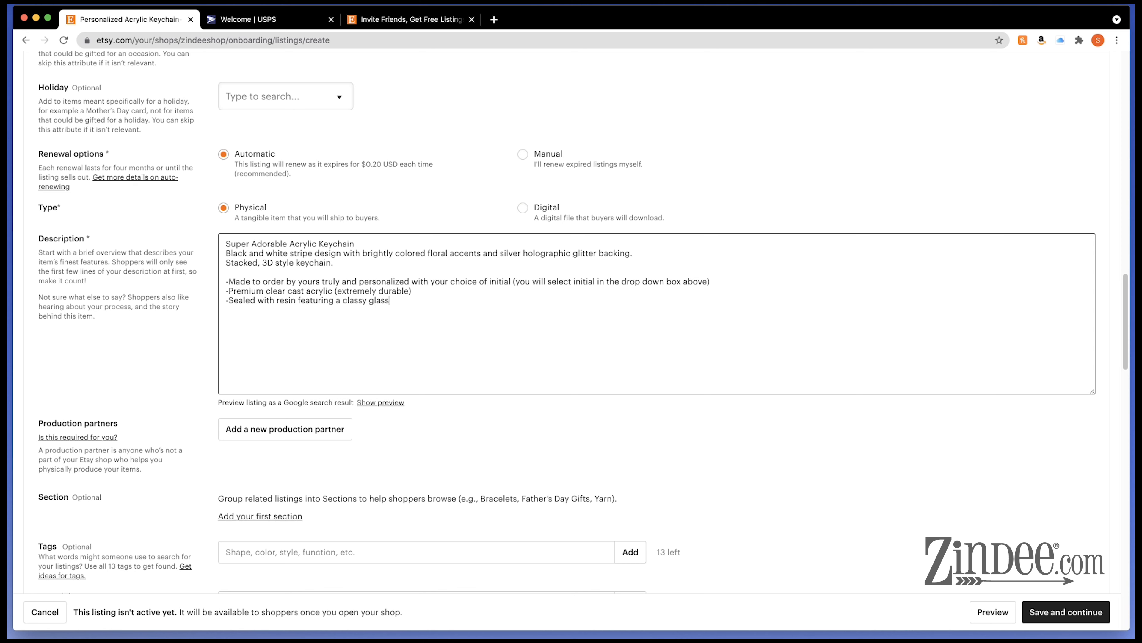
pyautogui.write('nish')
# Step: Add the list line "-Matching suede tassel and high-end keychain hardware" to the description
pyautogui.write('Matching')
pyautogui.write(' suede')
pyautogui.write(' tassel and ')
pyautogui.write('h')
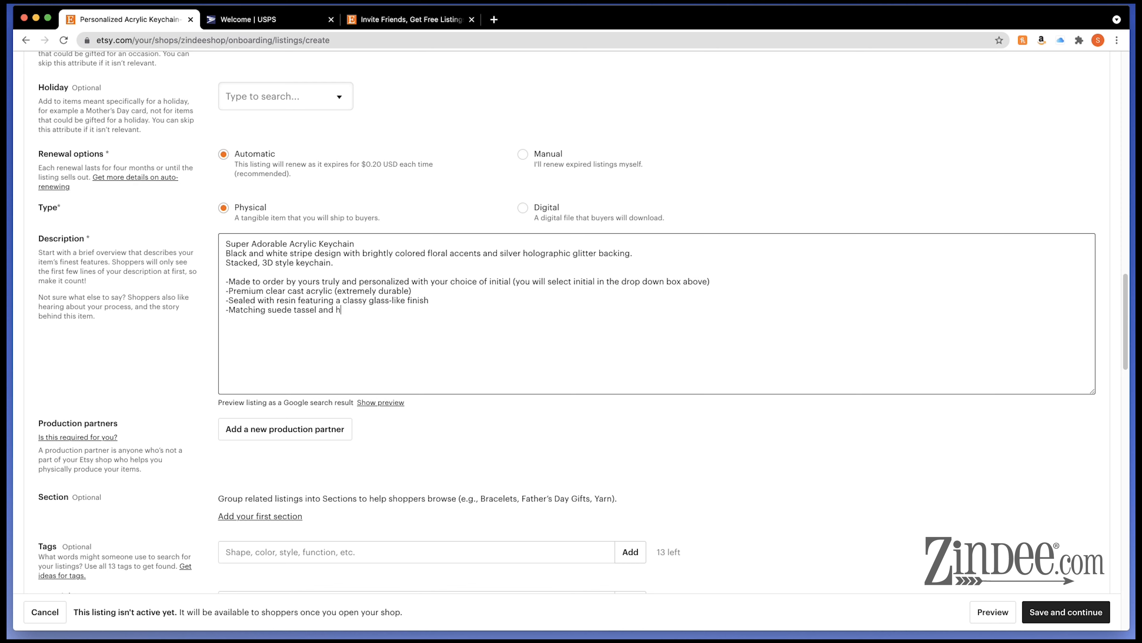
pyautogui.write('igh-end keychain ha')
pyautogui.write('rdwar')
pyautogui.write('e')
# Step: Add the separate paragraph "Great for bag tags, keychains, a sweet and thoughtful gift or personalizing just about anything."
pyautogui.write('Great for')
pyautogui.write(' bag tags')
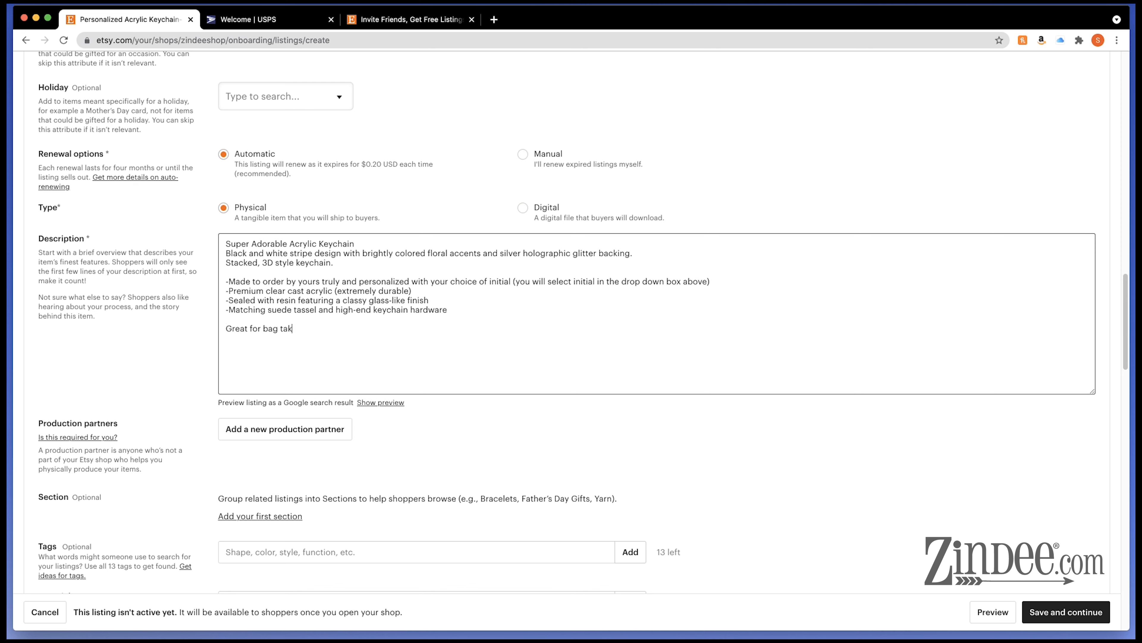
pyautogui.write(', keychains, a sweet and thoughtful gi')
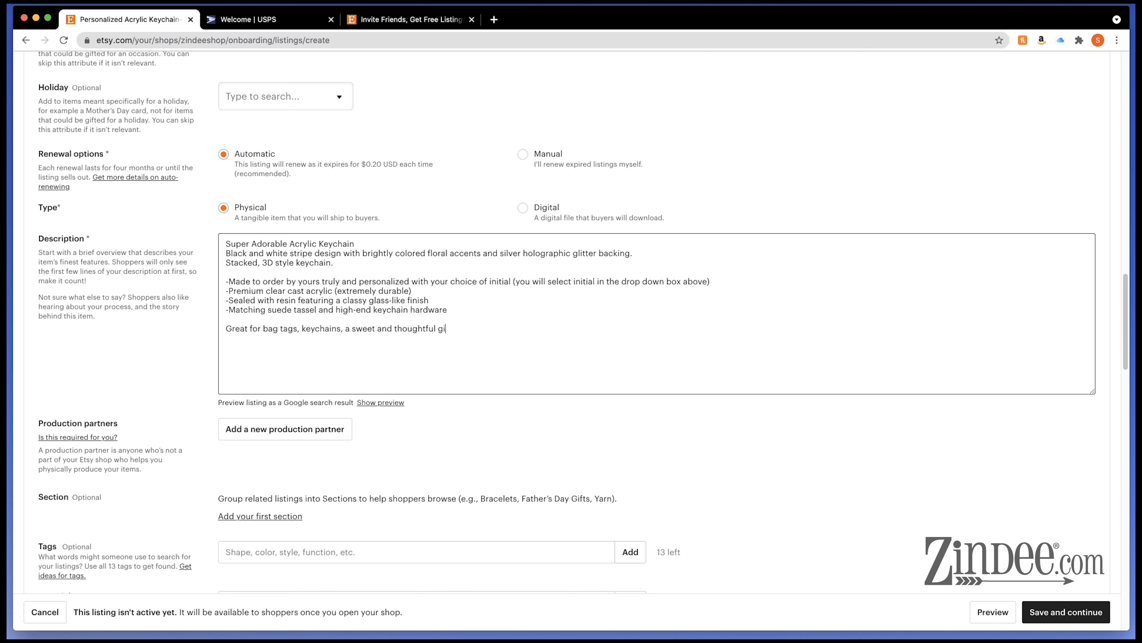
pyautogui.write('ft or peraon')
pyautogui.press('BackSpace')
pyautogui.press('BackSpace')
pyautogui.write('sonalizing just about anaythin')
pyautogui.press('BackSpace')
pyautogui.press('BackSpace')
pyautogui.press('BackSpace')
pyautogui.press('BackSpace')
pyautogui.press('BackSpace')
pyautogui.press('BackSpace')
pyautogui.write('ything.')
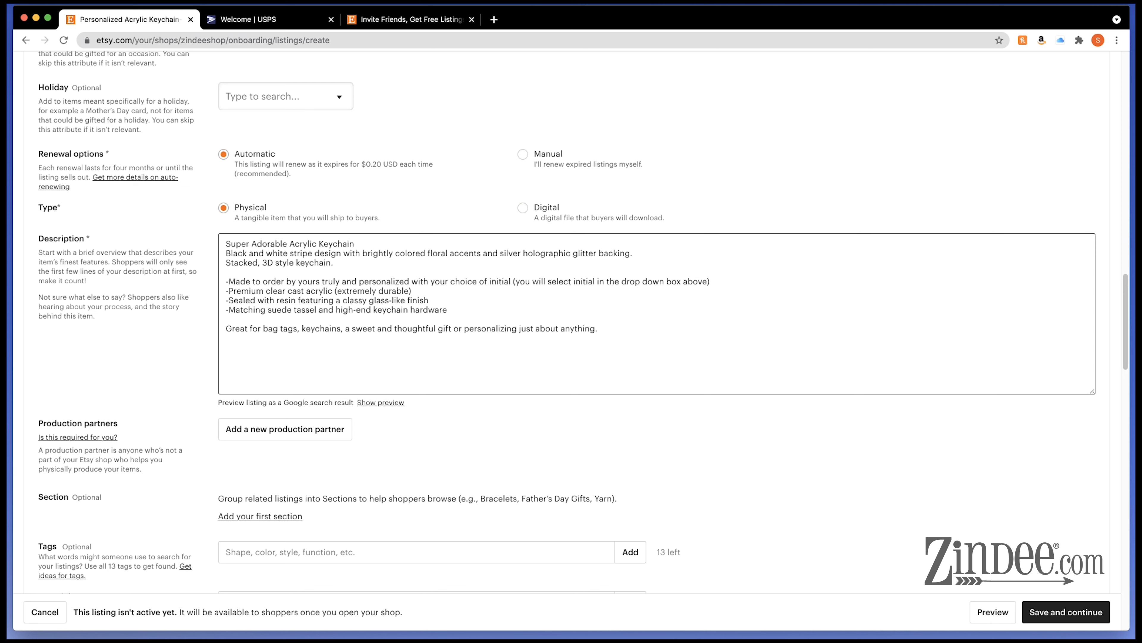
# Step: Start a new description paragraph with the question "Want something different or further customized?"
pyautogui.write('Want something different or further customzie')
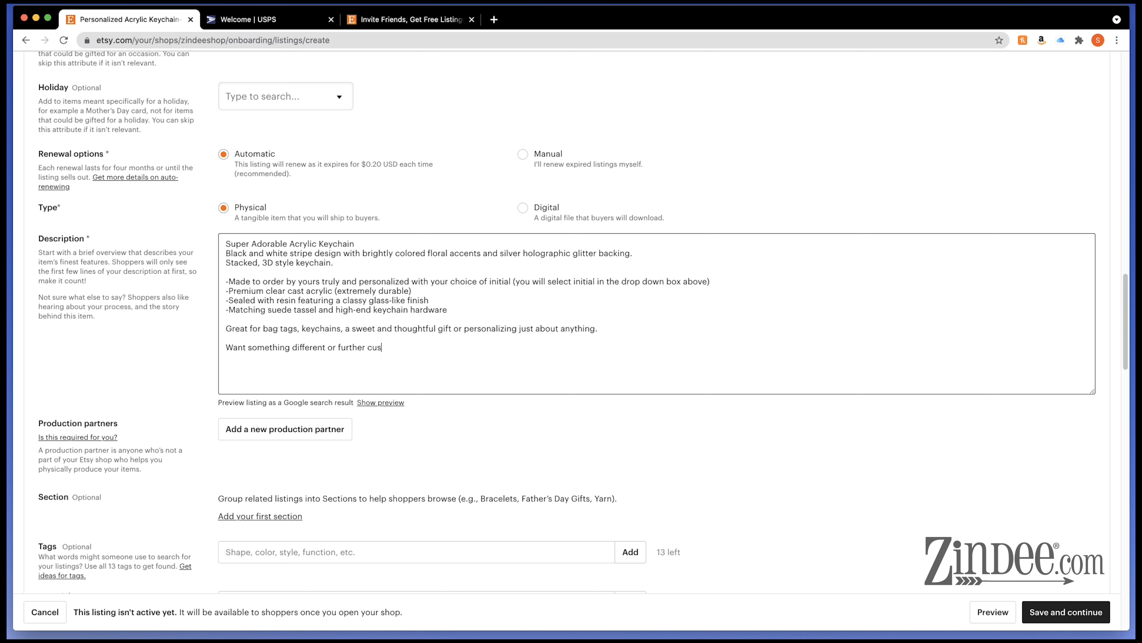
pyautogui.press('BackSpace')
pyautogui.press('BackSpace')
pyautogui.press('BackSpace')
pyautogui.write('ized')
pyautogui.write('?')
# Step: Add the line "Message us and we would be happy to set up a custom listing for you you and create just what you need!"
pyautogui.write('Message us and ')
pyautogui.write('we woudl')
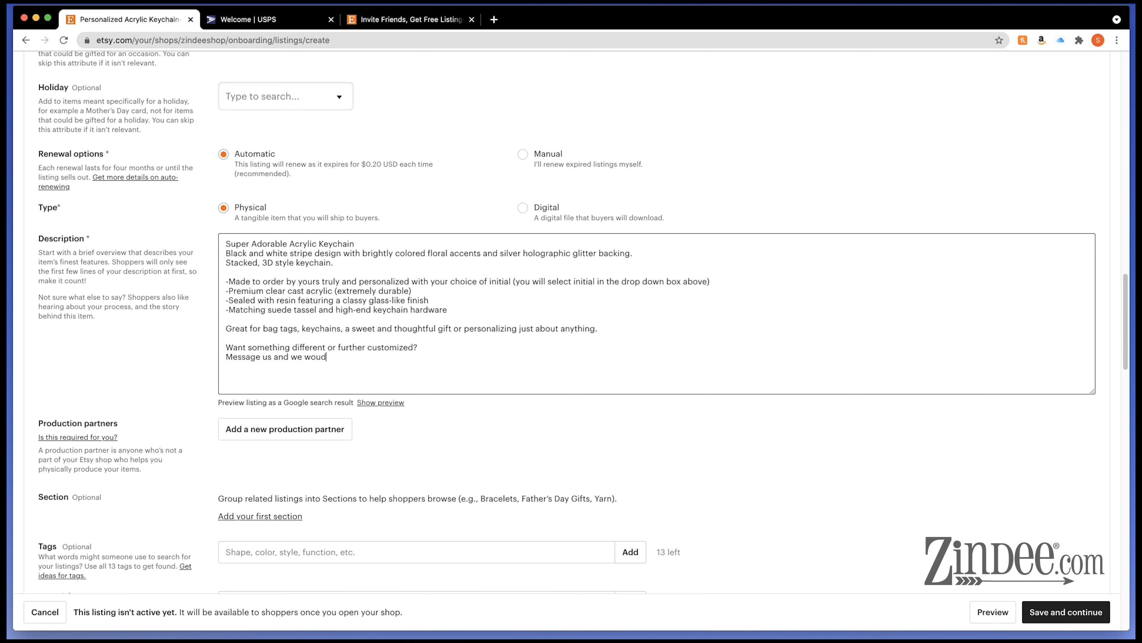
pyautogui.press('BackSpace')
pyautogui.write('ld be hapy')
pyautogui.press('BackSpace')
pyautogui.press('BackSpace')
pyautogui.write('ppy to set up a custom listing for you y')
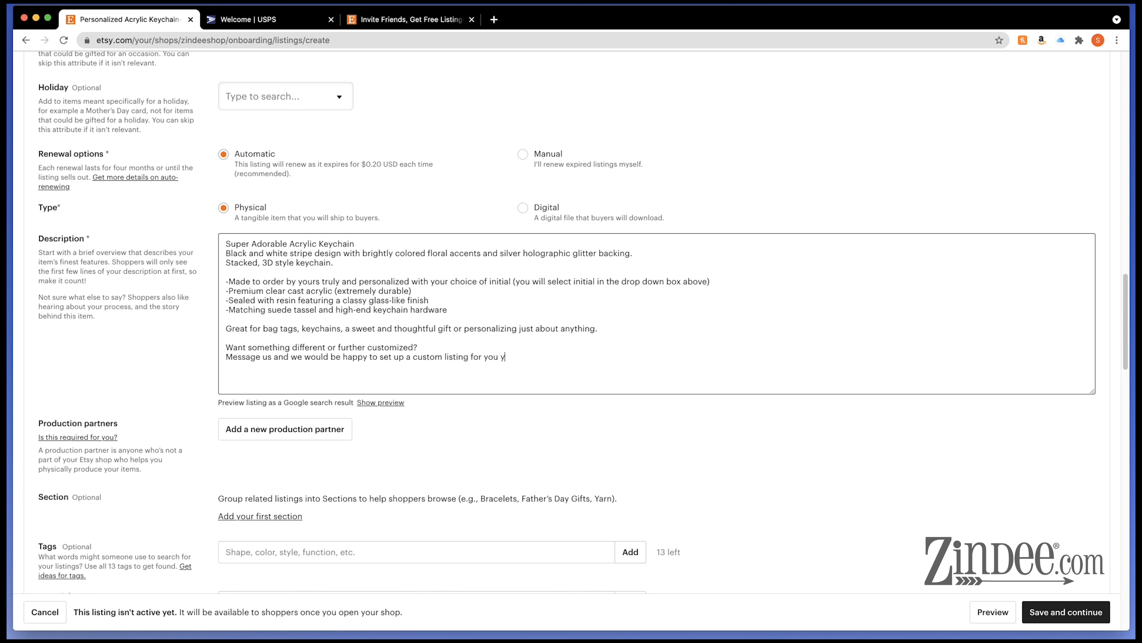
pyautogui.write('ou and create just what you need')
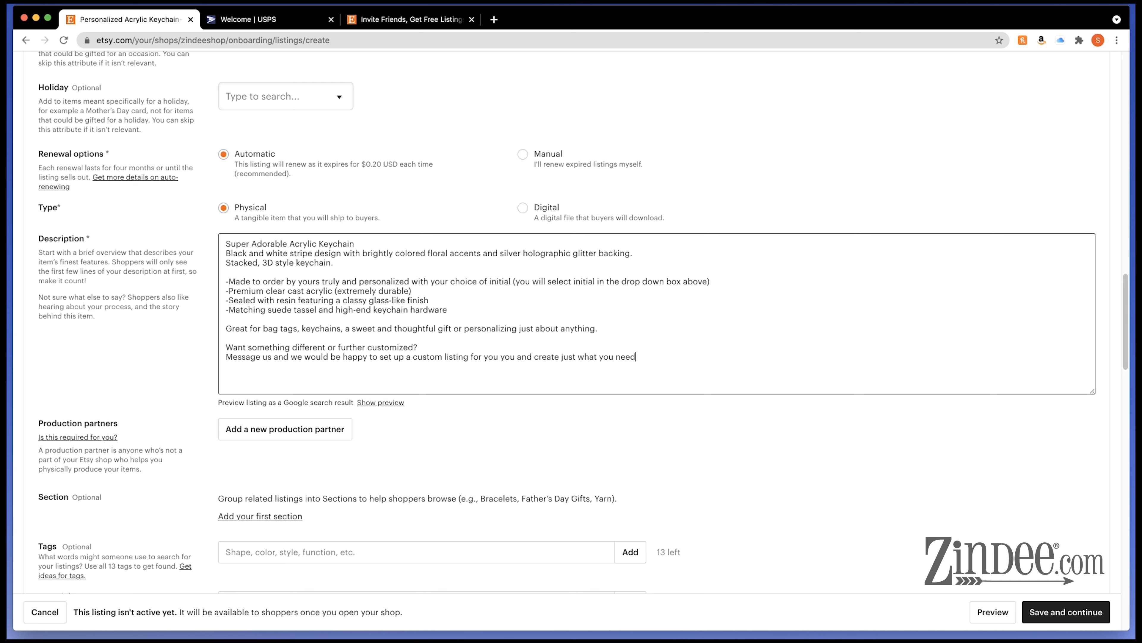
pyautogui.write('!')
# Step: Add the line "We have 1000's of shape choices as well as color combos and designs." to the customization paragraph
pyautogui.write('We have a')
pyautogui.write("000's of ")
pyautogui.write('shapes ')
pyautogui.write('choi')
pyautogui.write('ces')
pyautogui.write(' as ')
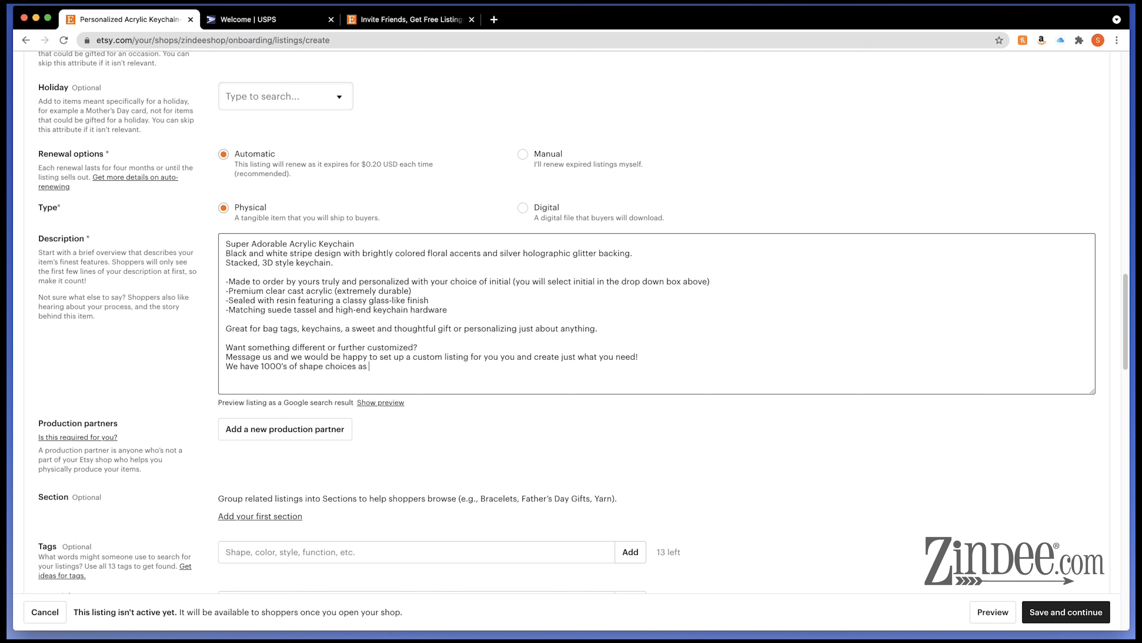
pyautogui.write('well as color combos and designs.')
pyautogui.press('Return')
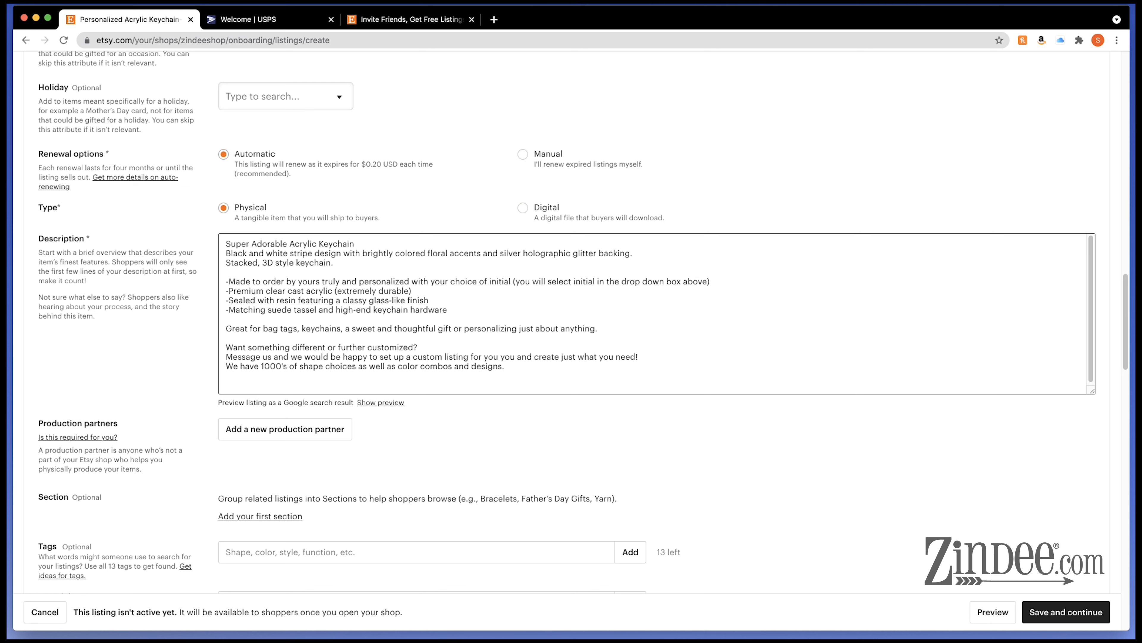
# Step: Close the description with "Thank you so much for checking out my shop and I hope to create something for you very soon :)"
pyautogui.write('Thank you so')
pyautogui.write('much for checking out')
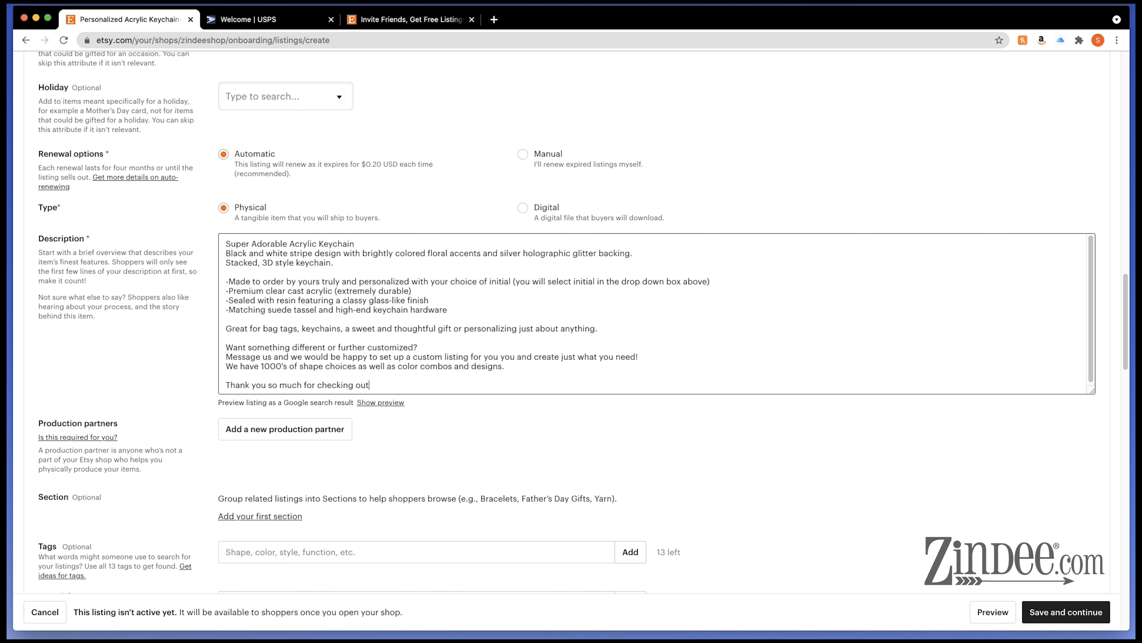
pyautogui.write(' my shop and I hope to create something for yu')
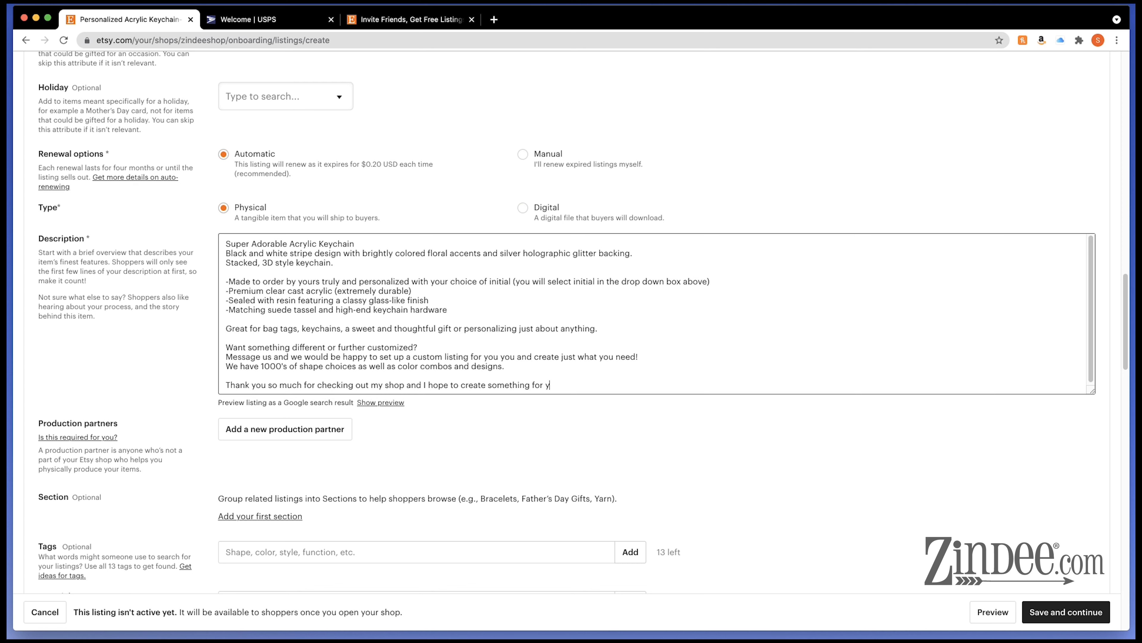
pyautogui.press('BackSpace')
pyautogui.press('BackSpace')
pyautogui.write('ou very soon :)')
# Step: Resize the description box so that the entire text fits without scrolling
pyautogui.moveTo(1094, 389); pyautogui.dragTo(1094, 438)
pyautogui.scroll(2, 559, 440)
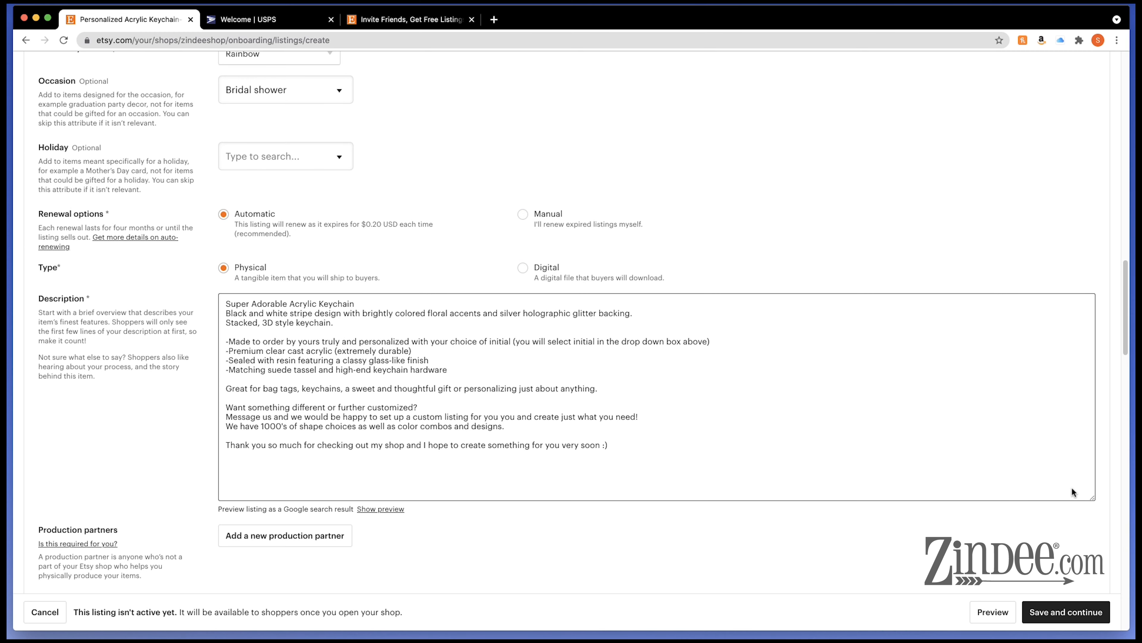
pyautogui.moveTo(1092, 495); pyautogui.dragTo(1091, 471)
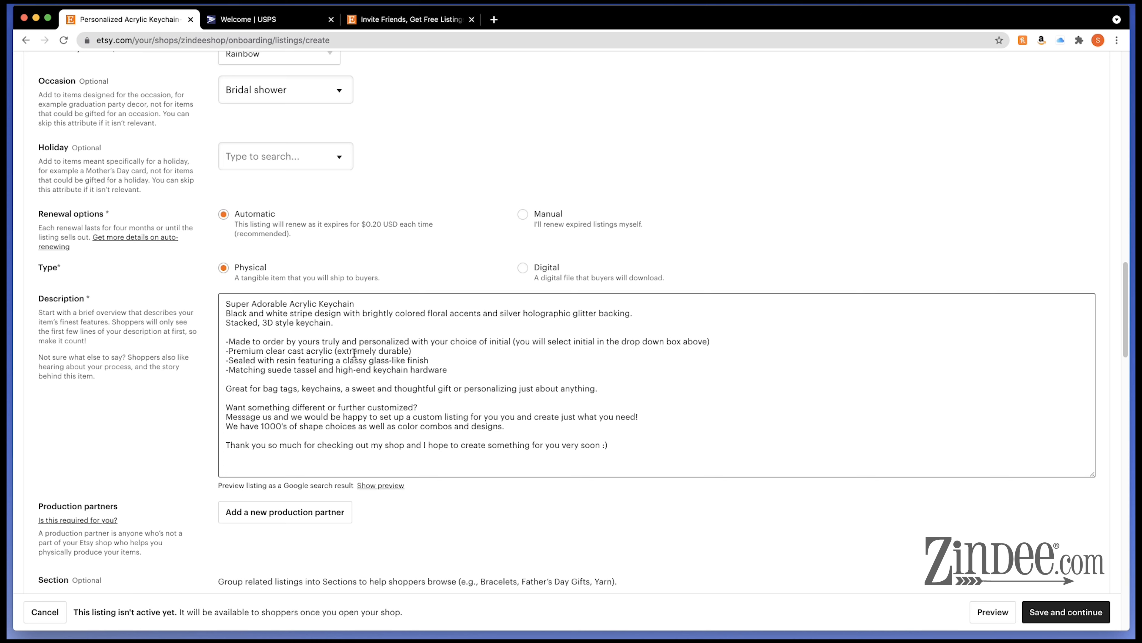
# Step: Review the description paragraph by paragraph and look over the production partners, section, tags and materials fields below it
pyautogui.scroll(-1, 355, 353)
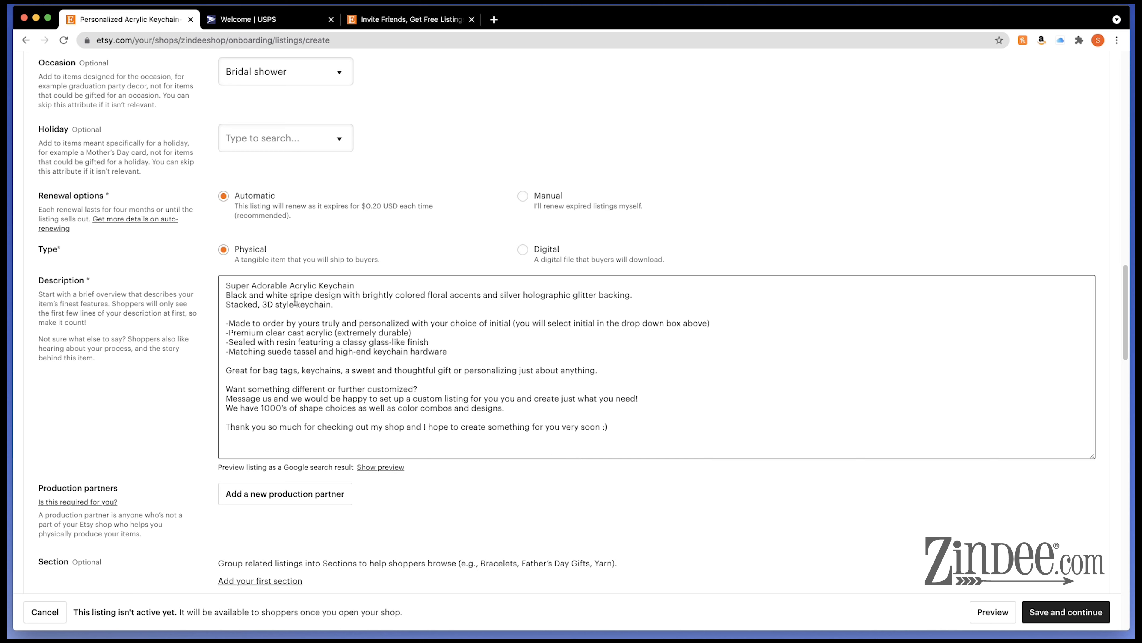
pyautogui.moveTo(354, 307); pyautogui.dragTo(218, 288)
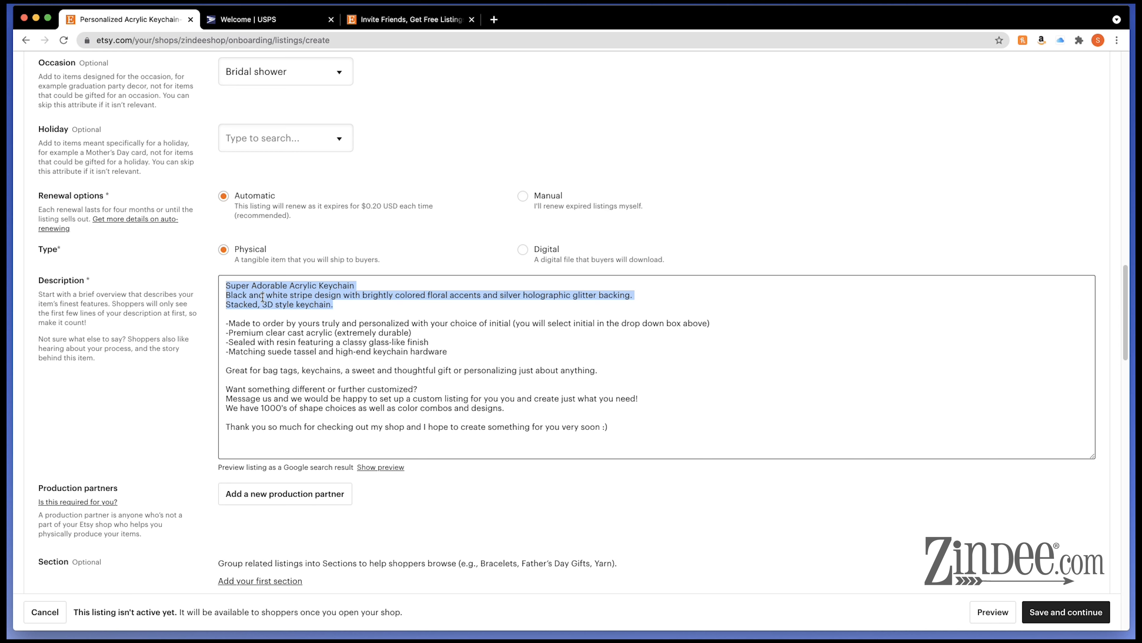
pyautogui.click(323, 333)
pyautogui.moveTo(442, 347); pyautogui.dragTo(220, 327)
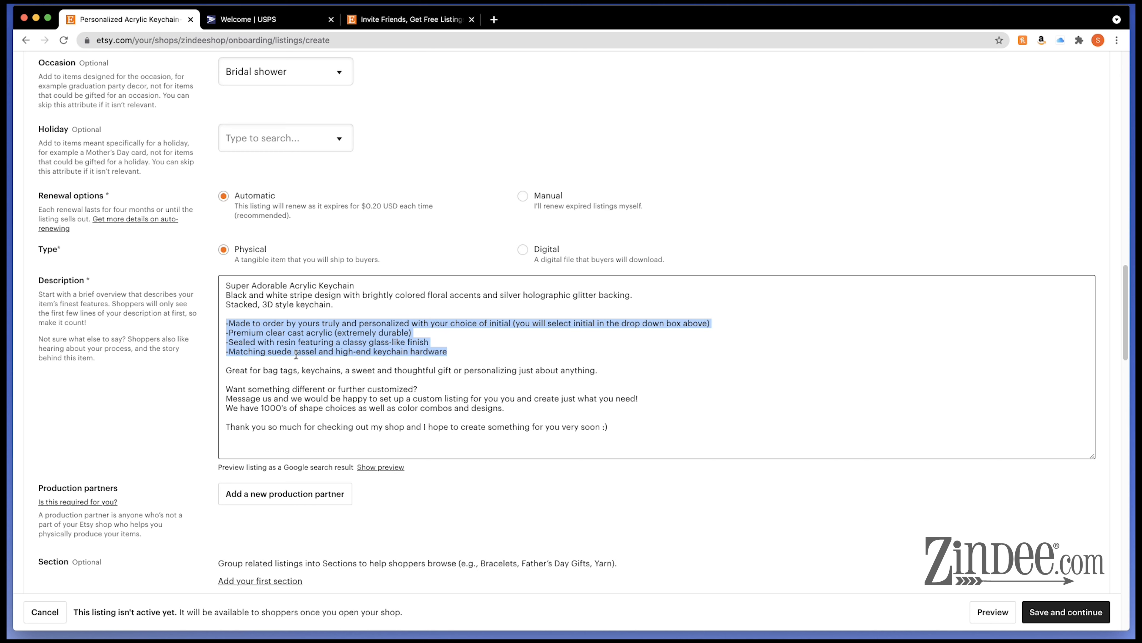
pyautogui.click(314, 351)
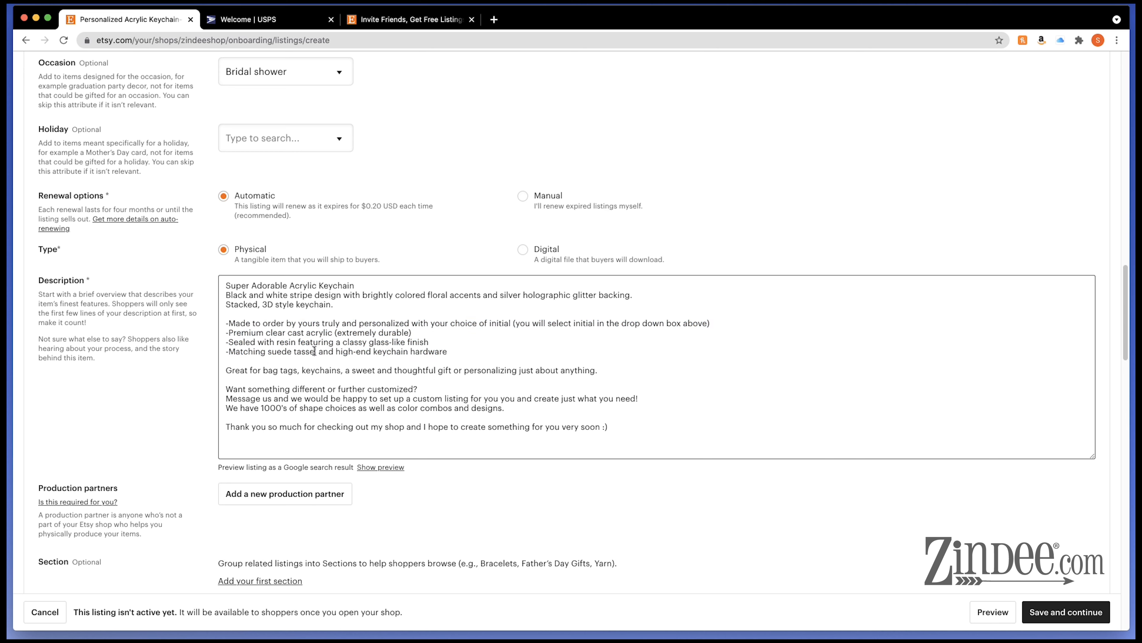
pyautogui.tripleClick(293, 371)
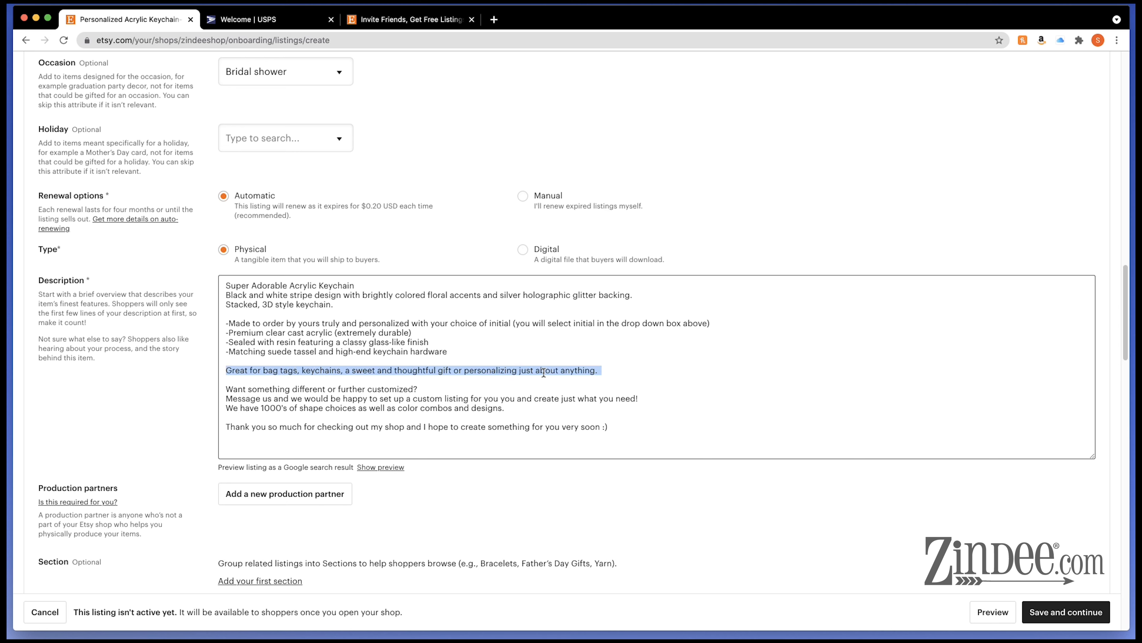
pyautogui.click(580, 400)
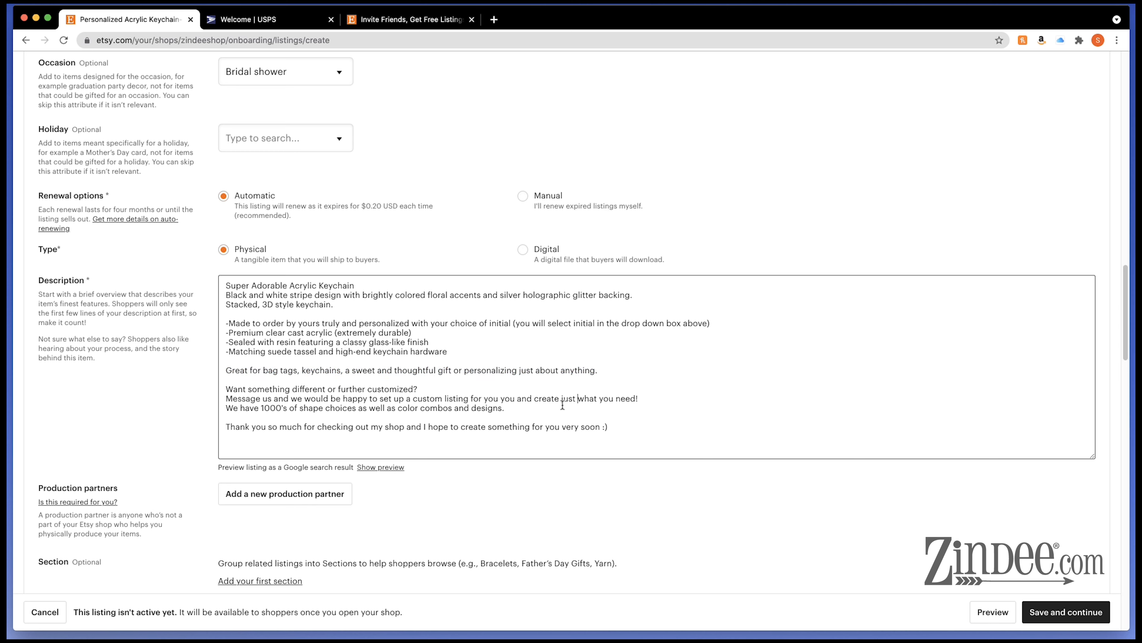
pyautogui.moveTo(514, 409); pyautogui.dragTo(264, 396)
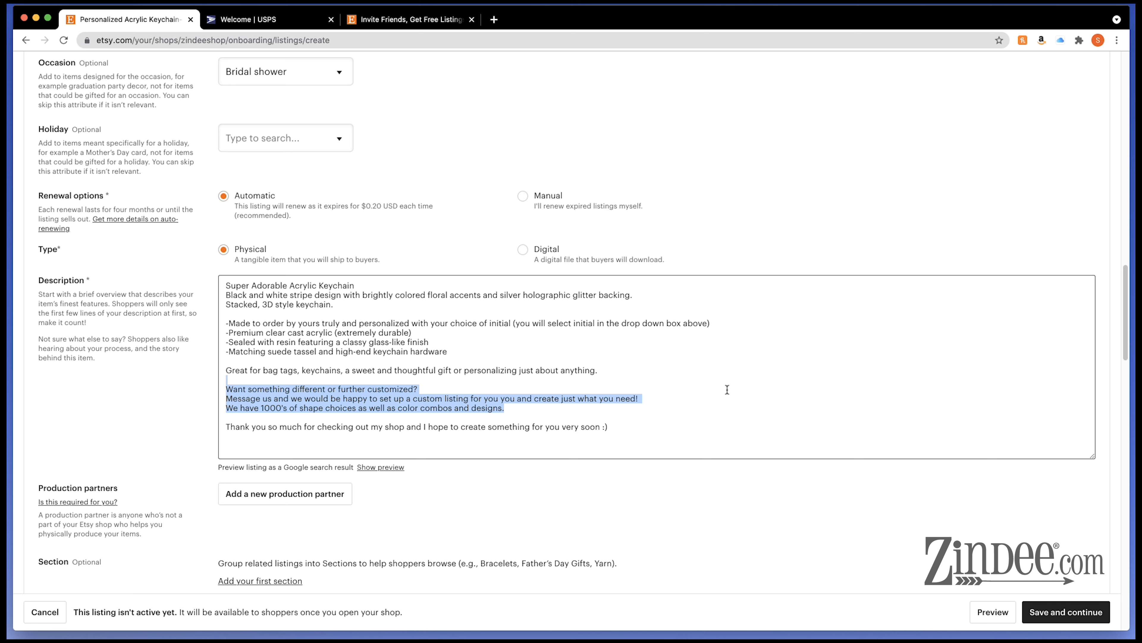
pyautogui.click(522, 448)
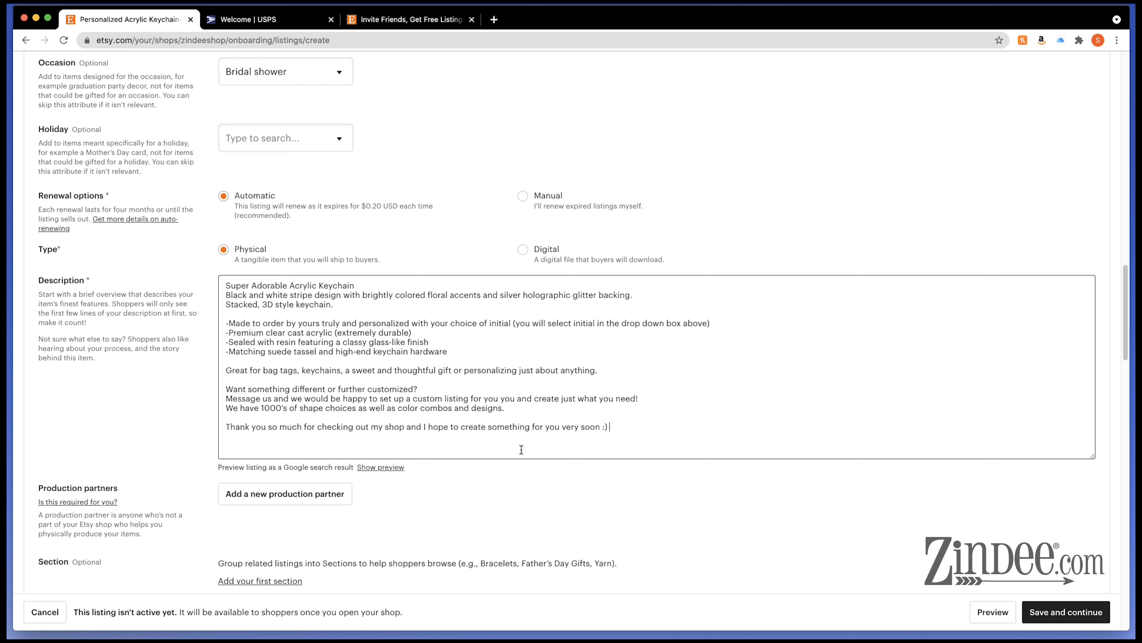
pyautogui.tripleClick(547, 433)
pyautogui.click(632, 447)
pyautogui.scroll(-4, 634, 450)
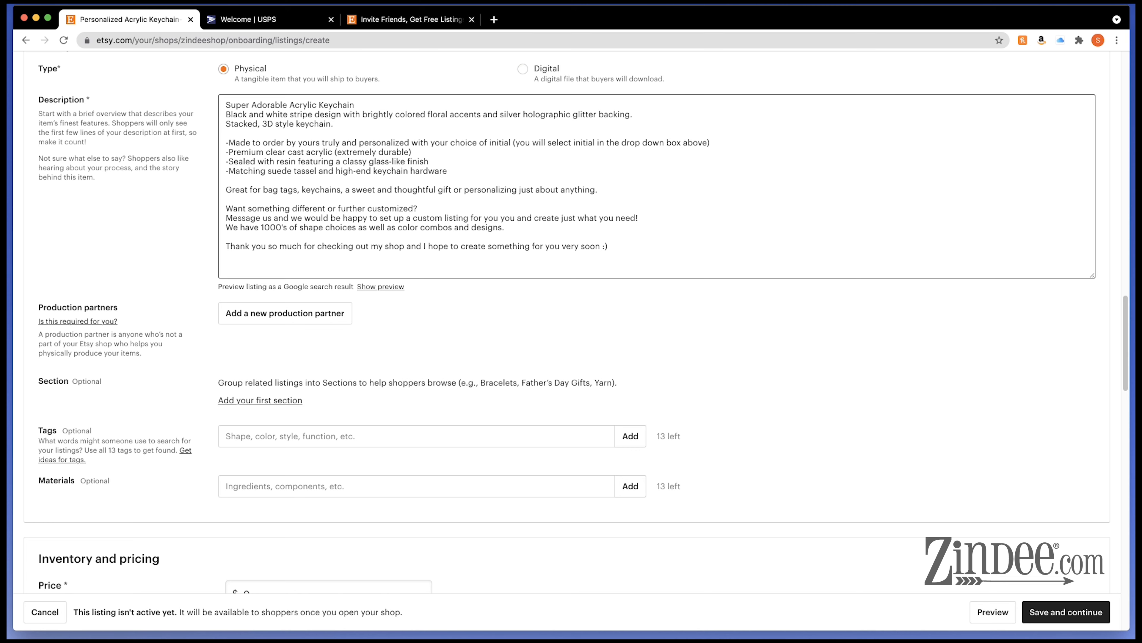
pyautogui.scroll(-3, 101, 382)
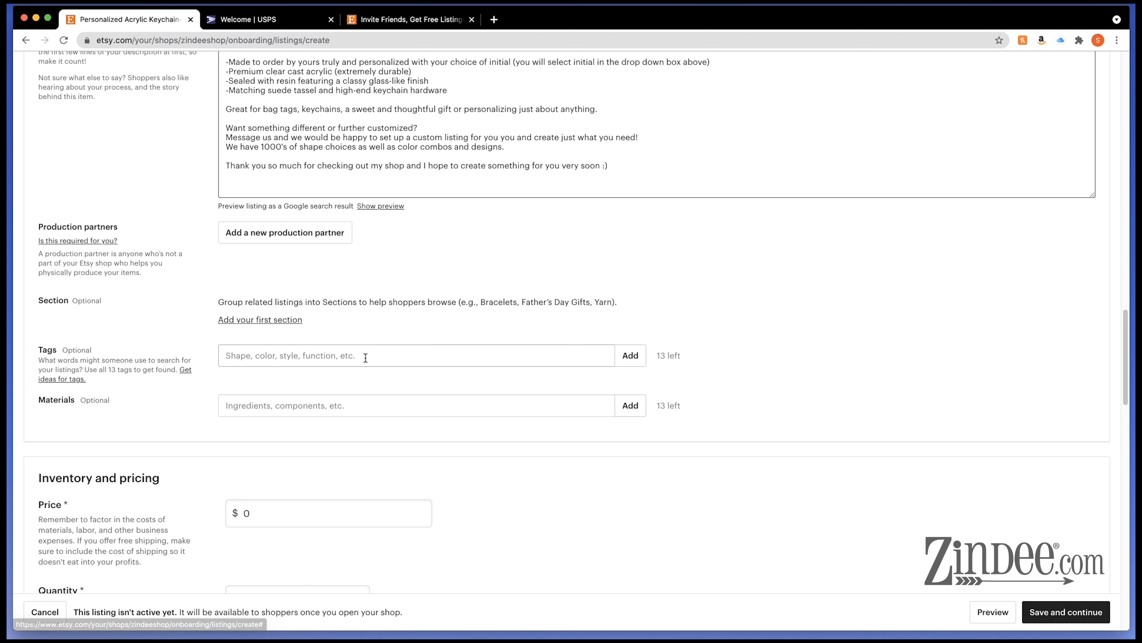
# Step: Create a new shop section titled "Keychains" and assign the listing to it
pyautogui.click(275, 334)
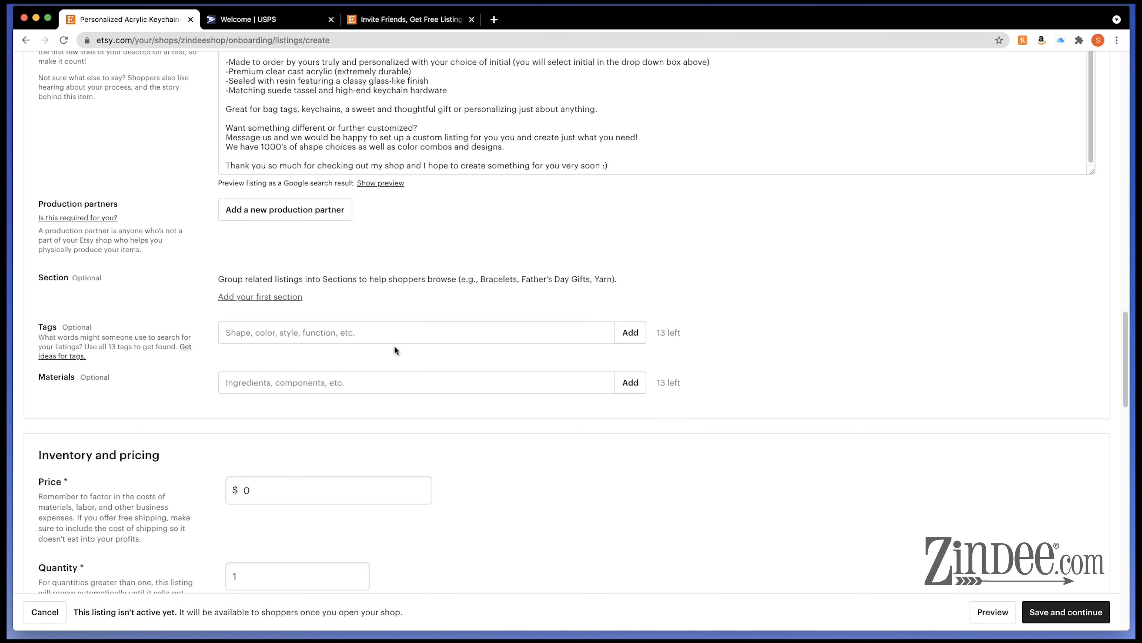
pyautogui.click(259, 297)
pyautogui.click(485, 345)
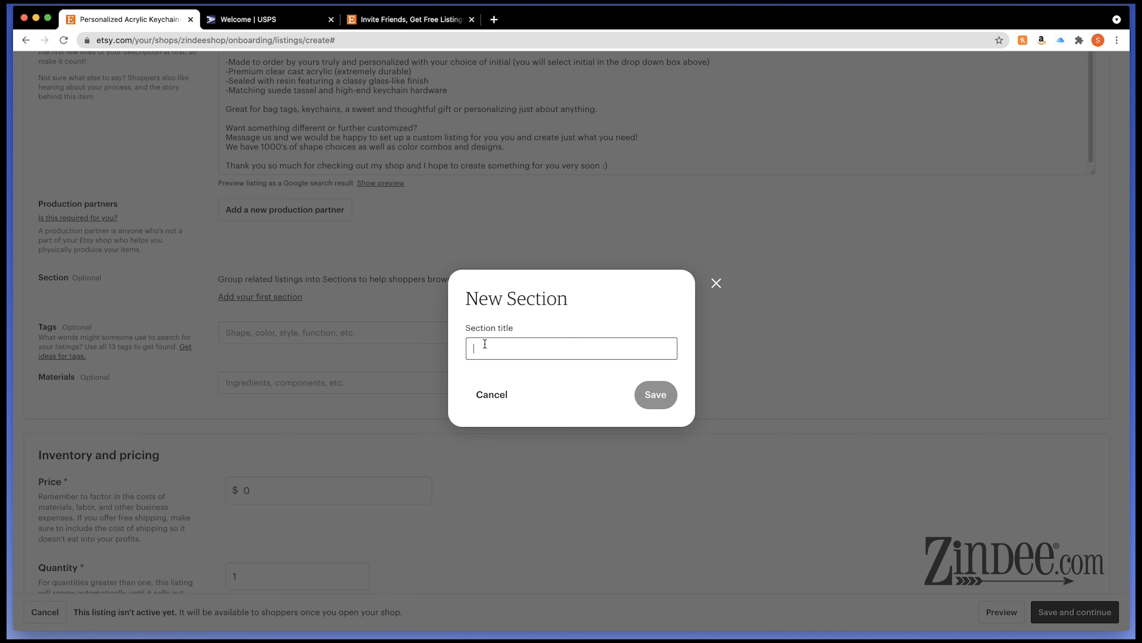
pyautogui.write('Keych')
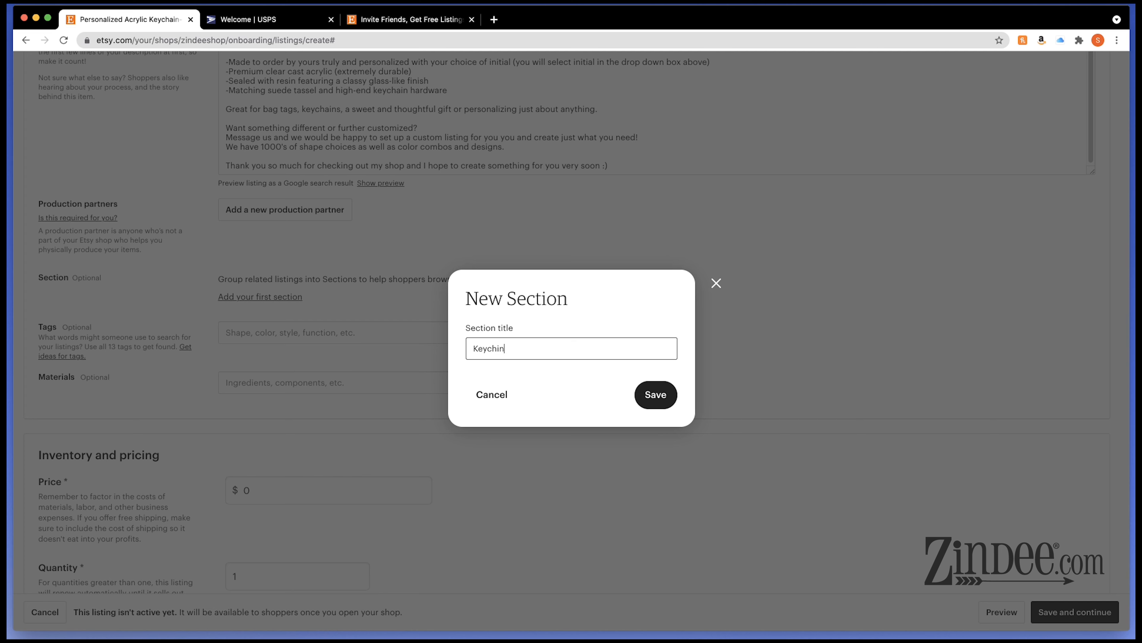
pyautogui.write('ains')
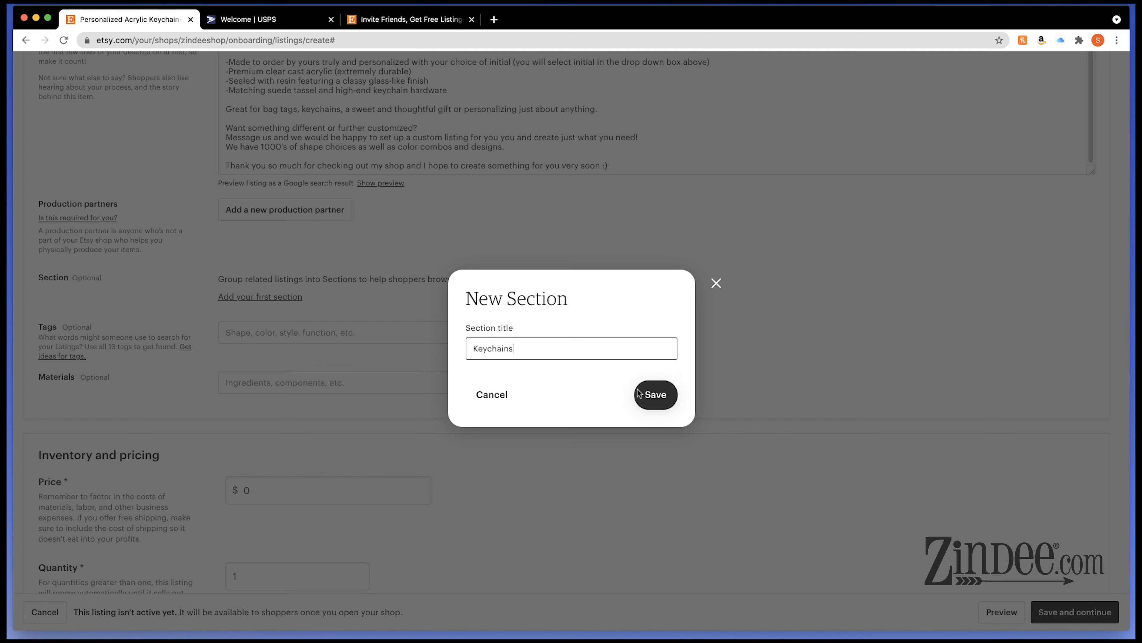
pyautogui.click(656, 395)
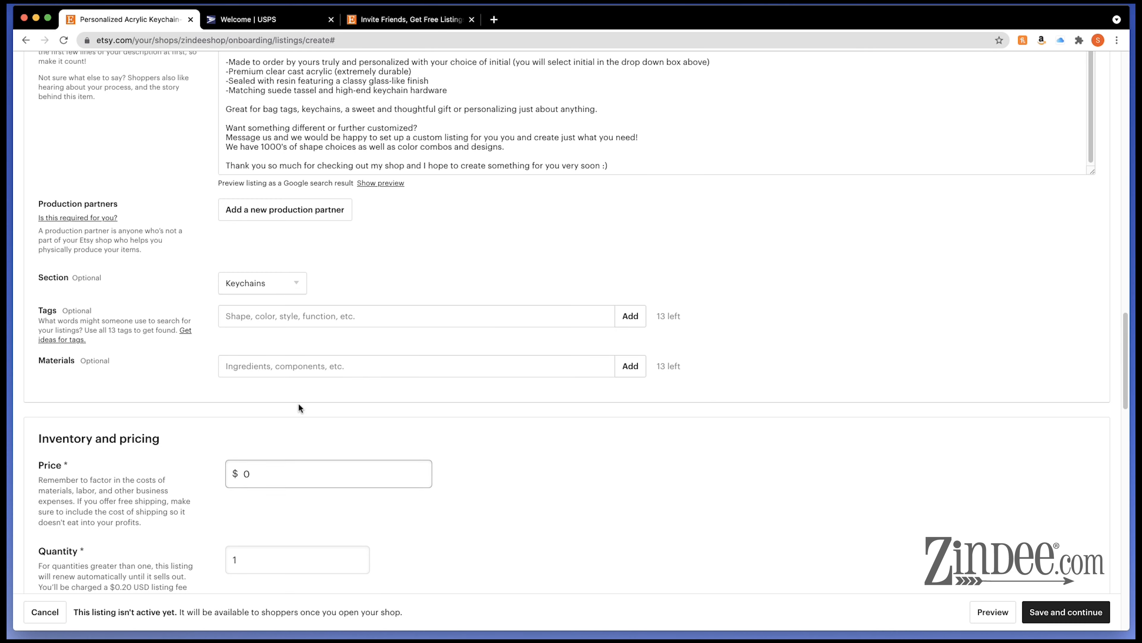
# Step: Add the tags "bag tags", "bookbags" and "keychain" to the listing
pyautogui.click(261, 311)
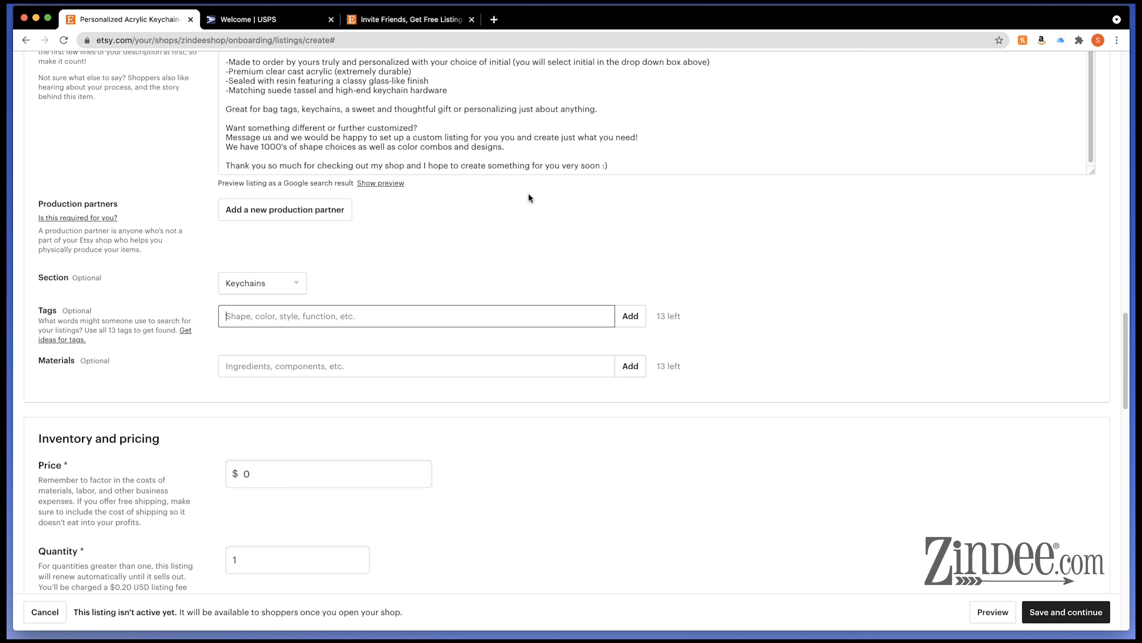
pyautogui.write('bag tags,')
pyautogui.press('BackSpace')
pyautogui.press('Return')
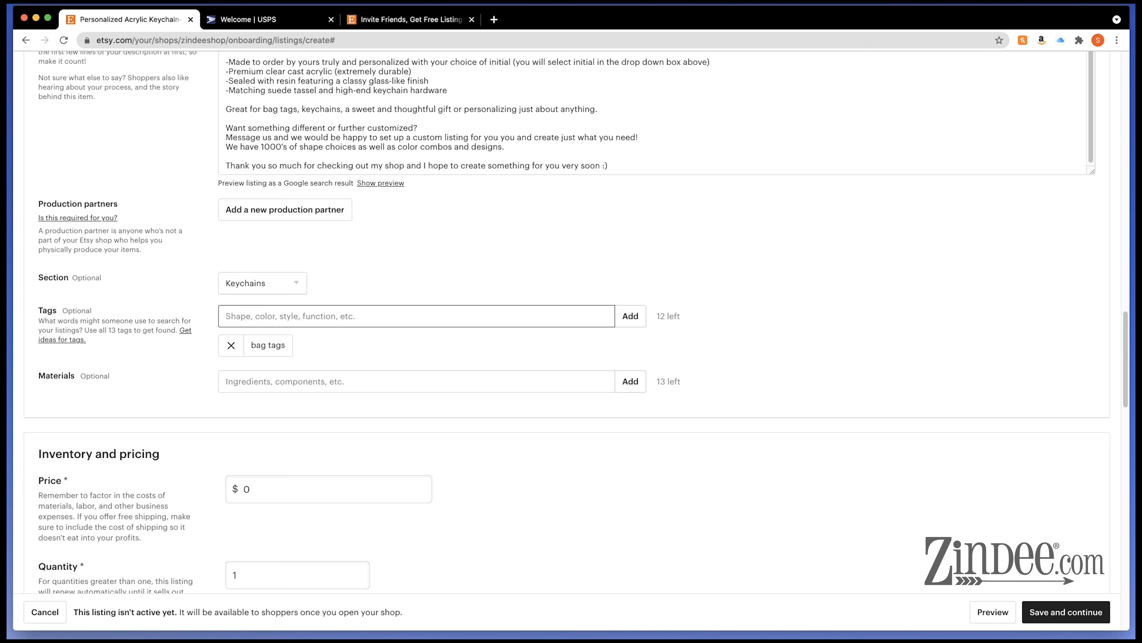
pyautogui.write('bookbags,')
pyautogui.press('Return')
pyautogui.write('keychain')
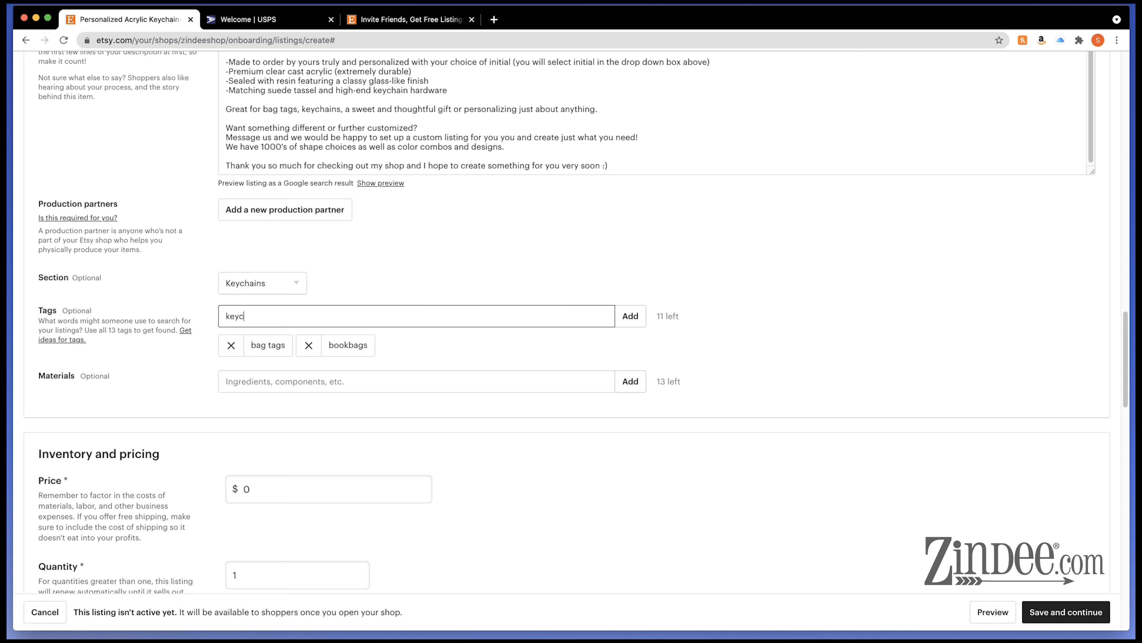
pyautogui.press('Return')
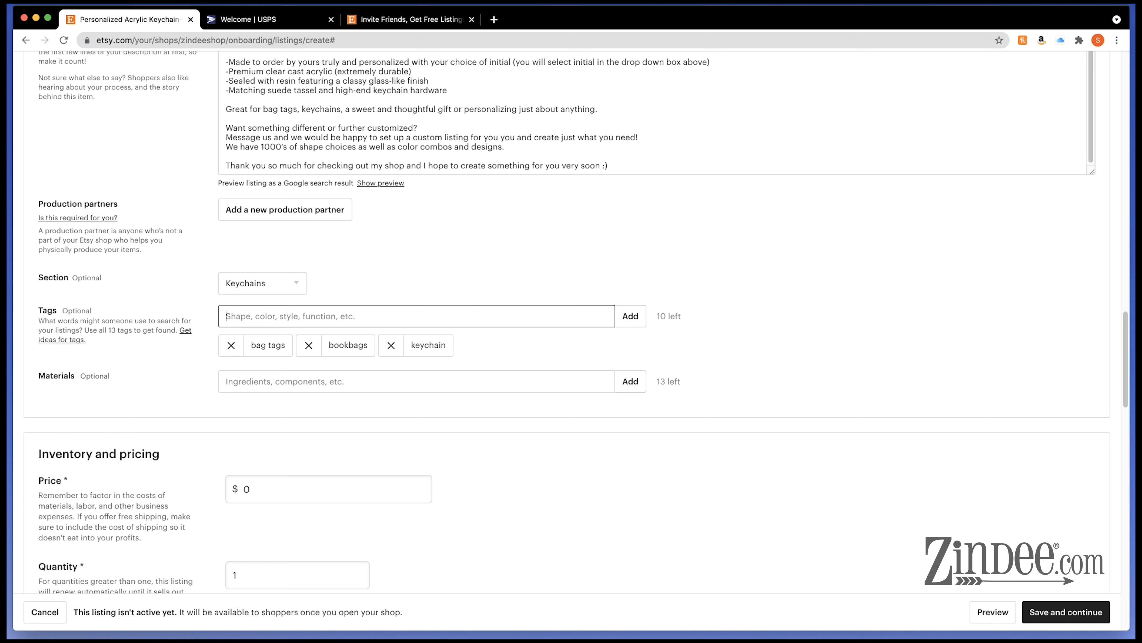
# Step: Add the tag "black white stripe", declining the system's offer to enable dictation
pyautogui.write('black whjio')
pyautogui.press('BackSpace')
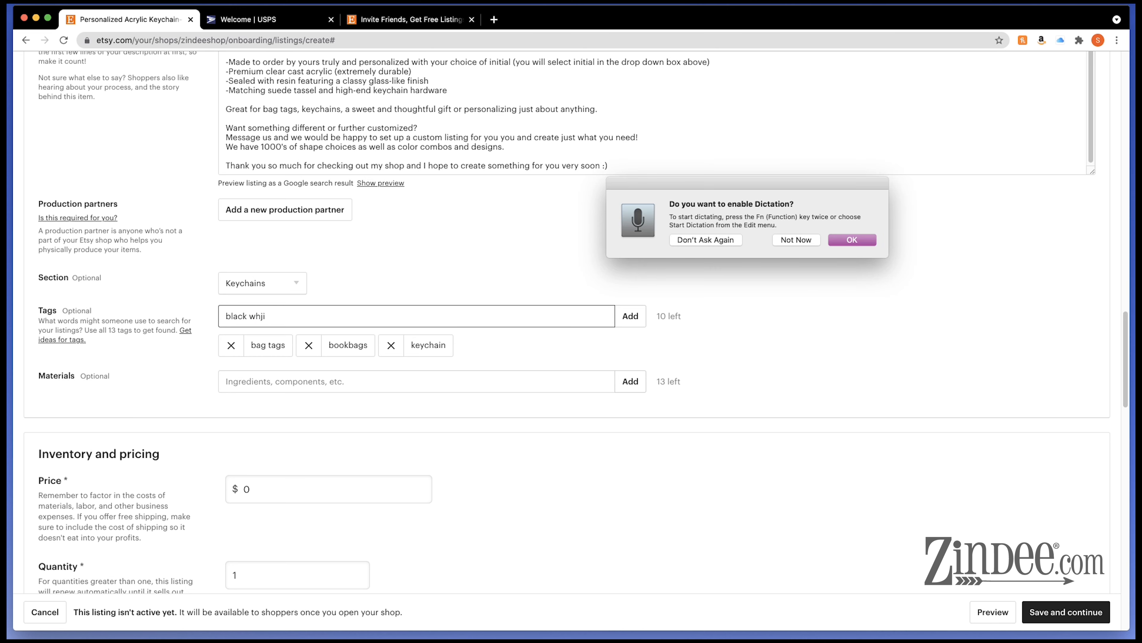
pyautogui.click(785, 239)
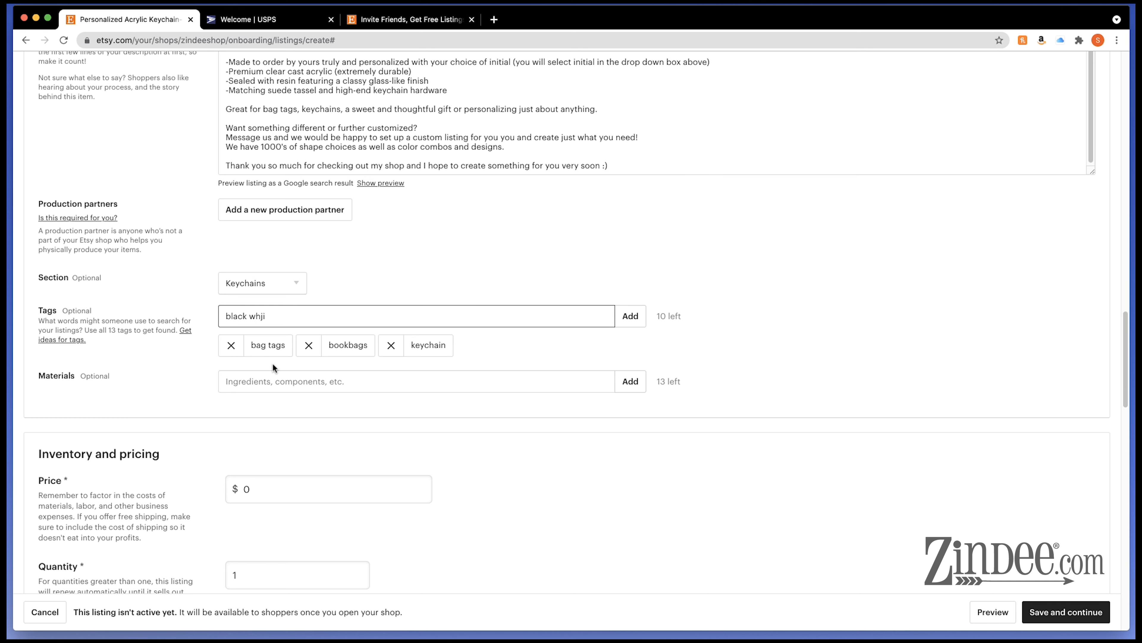
pyautogui.press('BackSpace')
pyautogui.press('BackSpace')
pyautogui.press('BackSpace')
pyautogui.write('hite stripe')
pyautogui.press('Return')
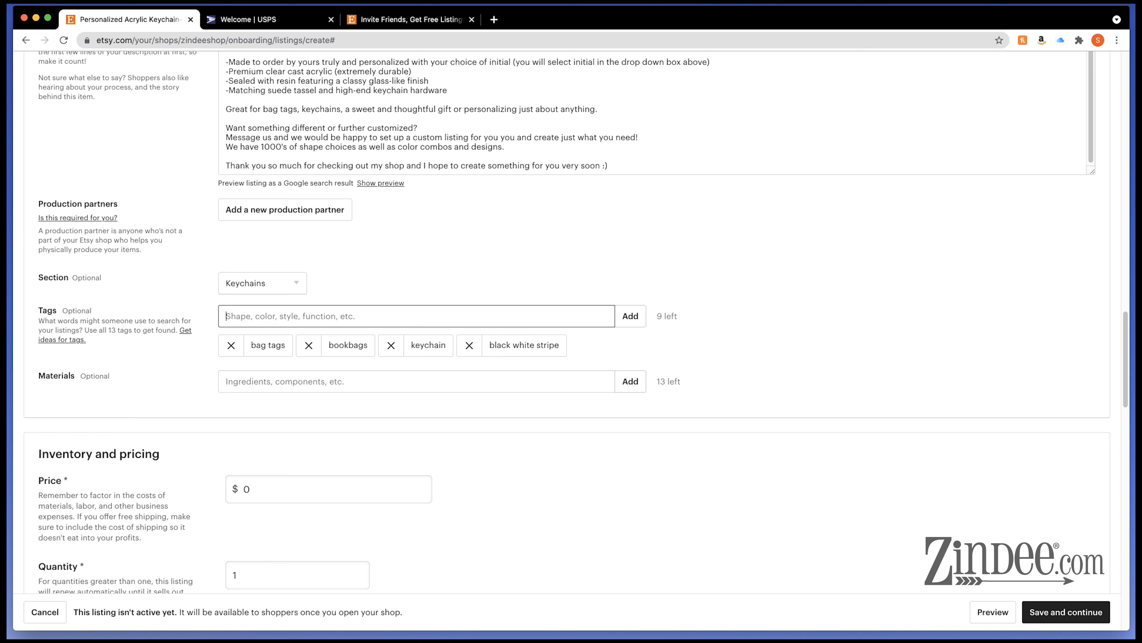
# Step: Add the tags "neon" and "resin keychain" to the listing
pyautogui.write('neon')
pyautogui.press('Return')
pyautogui.write('resin')
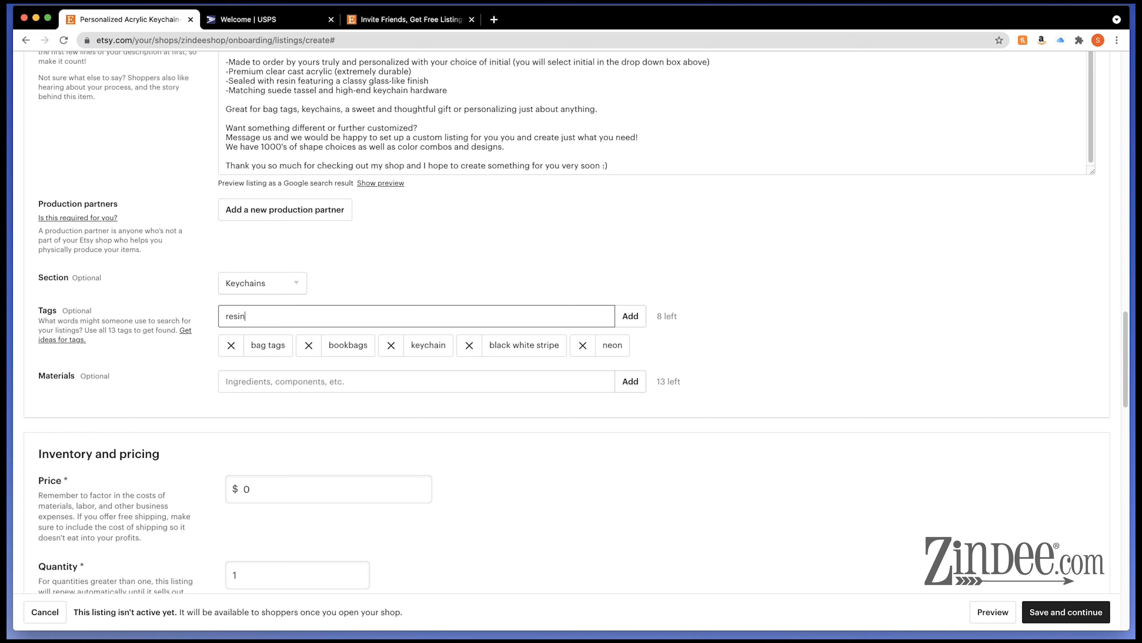
pyautogui.write(' keychain\\')
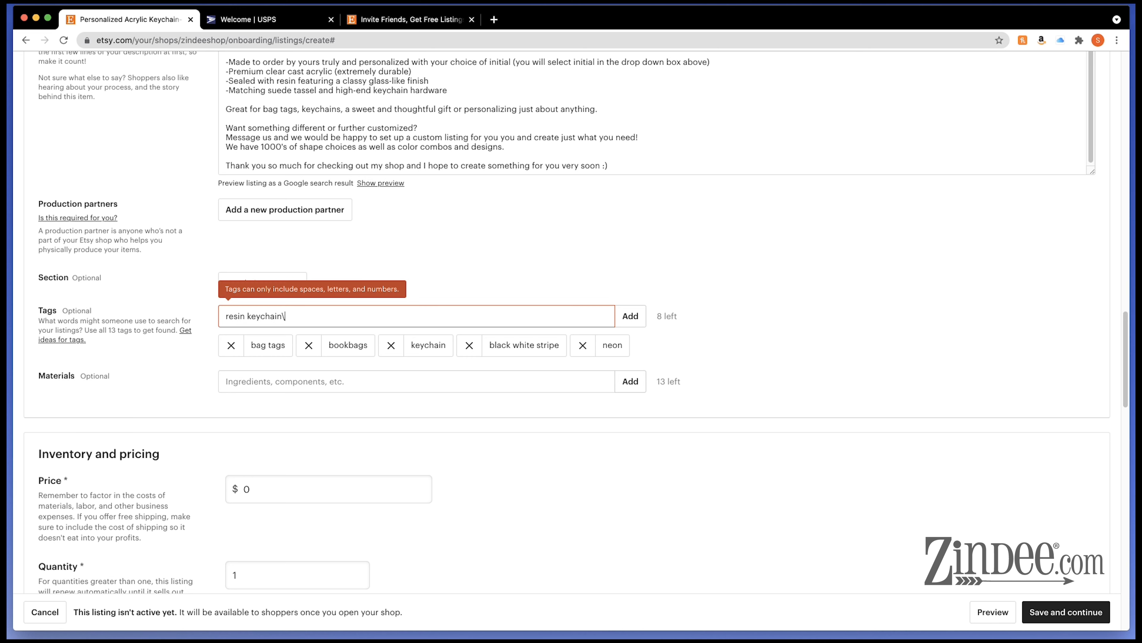
pyautogui.press('BackSpace')
pyautogui.press('Return')
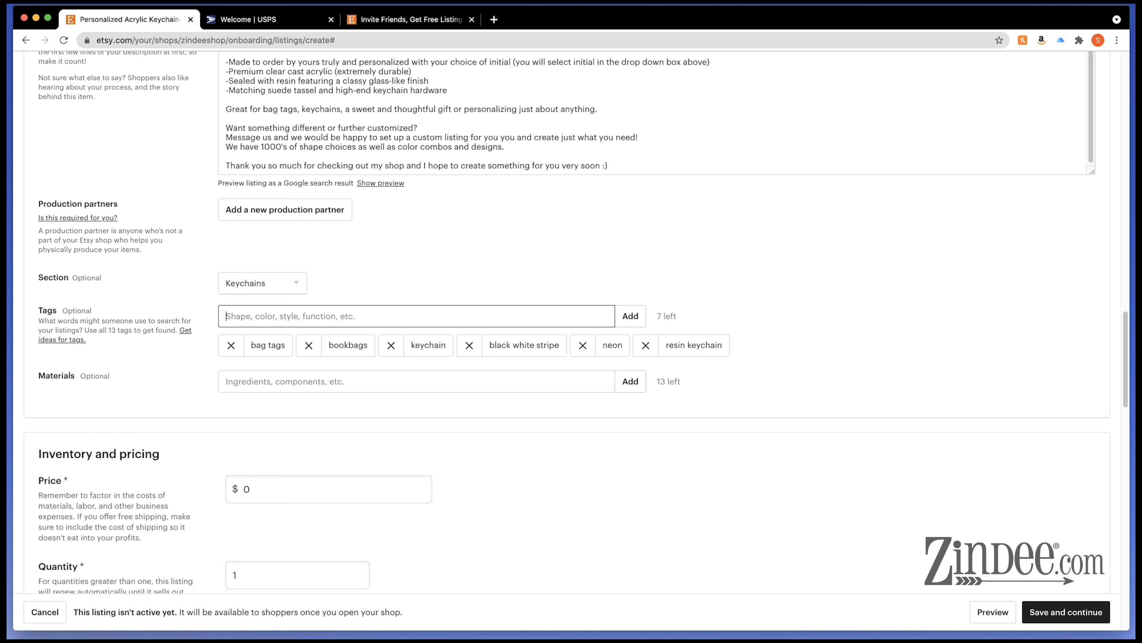
# Step: Add the tags "3 inch" and "3d keychain" to the listing
pyautogui.write('3 inch')
pyautogui.press('Return')
pyautogui.write('3d ka')
pyautogui.write('ychain')
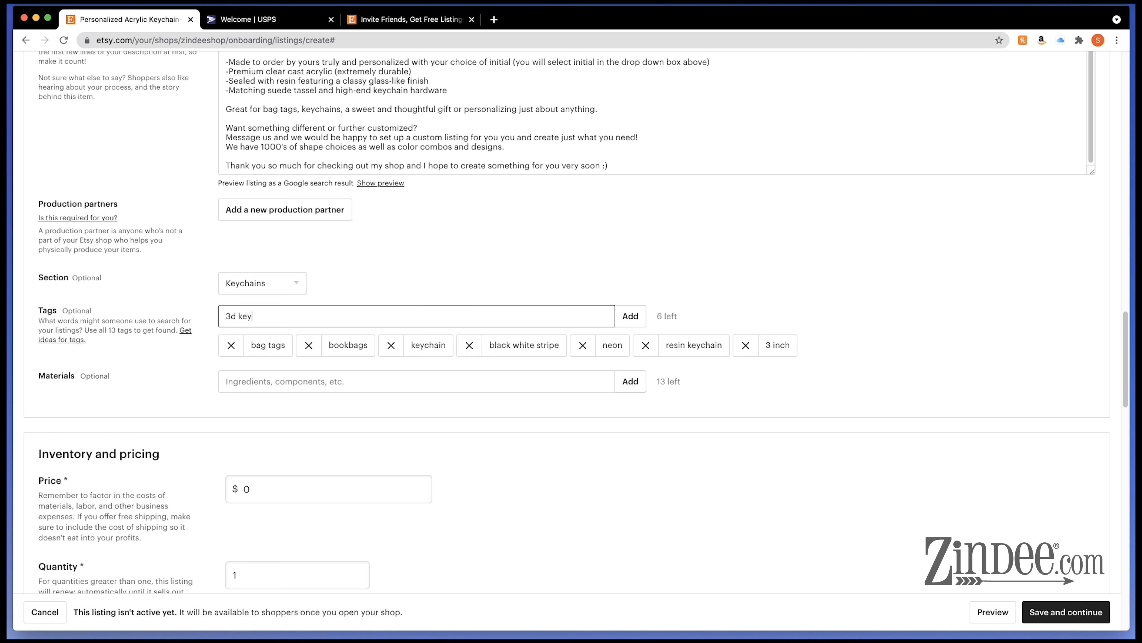
pyautogui.press('Return')
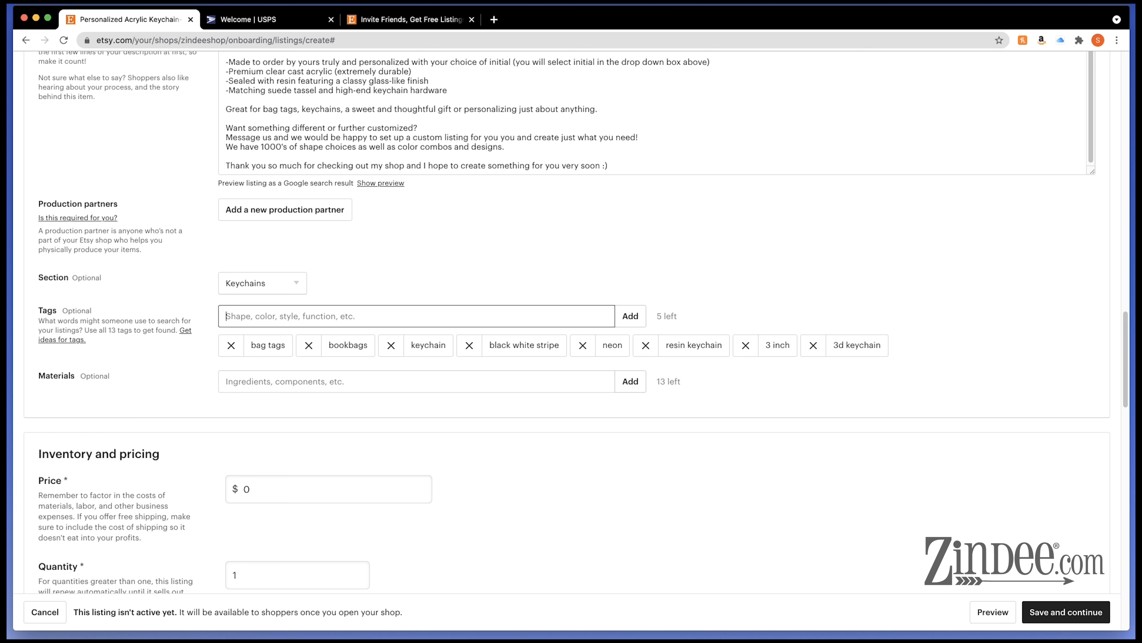
# Step: Add the tags "acrylic" and "acrylic tag" to the listing
pyautogui.write('acrylic')
pyautogui.press('Return')
pyautogui.write('acrylic')
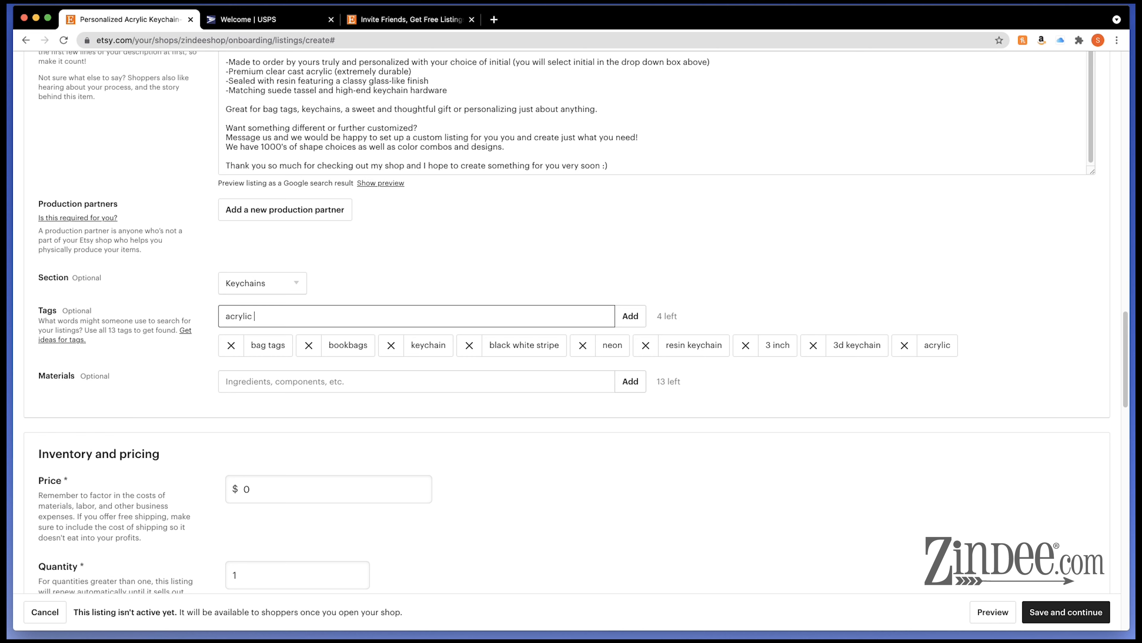
pyautogui.write(' tag')
pyautogui.press('Return')
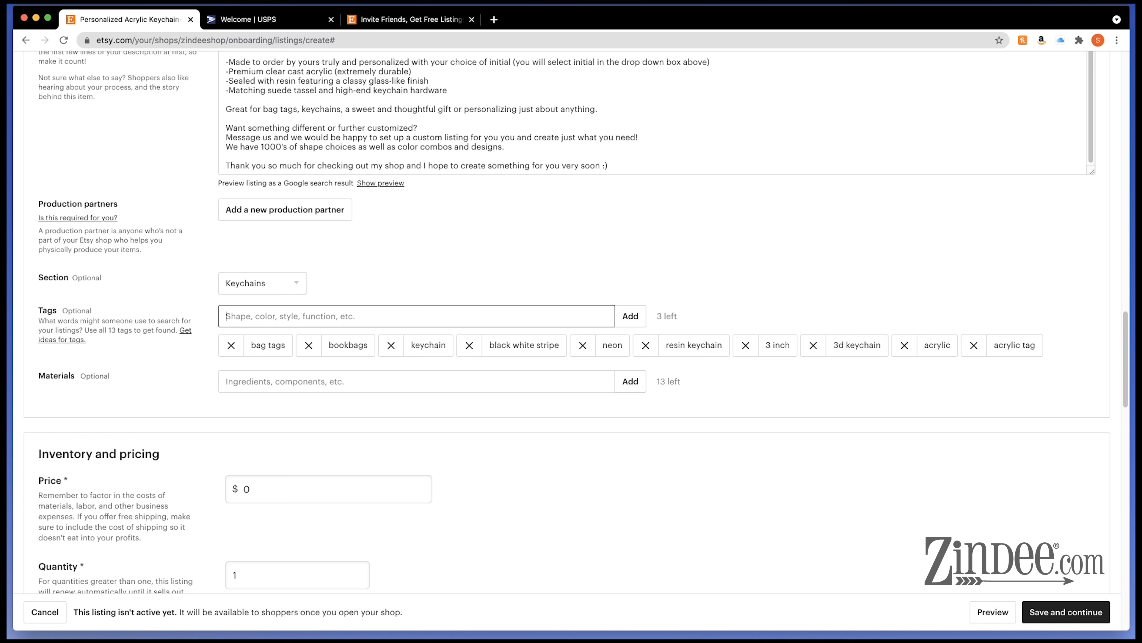
# Step: Fill the remaining tag slots with "floral", "stripe" and "key chain"
pyautogui.write('floral')
pyautogui.press('Return')
pyautogui.write('stripe')
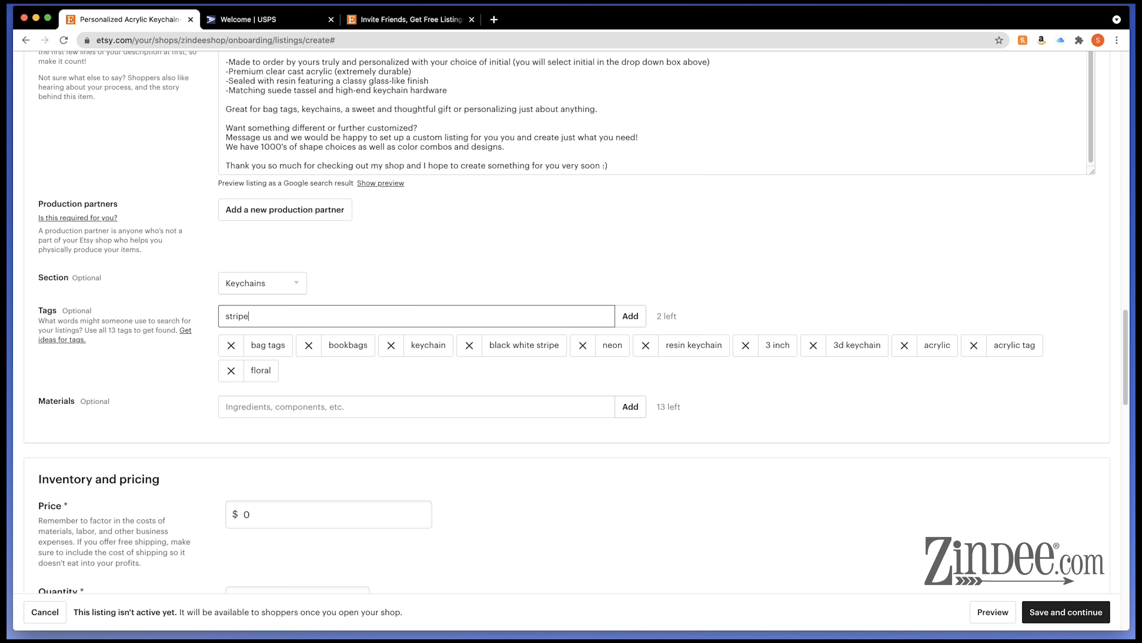
pyautogui.press('Return')
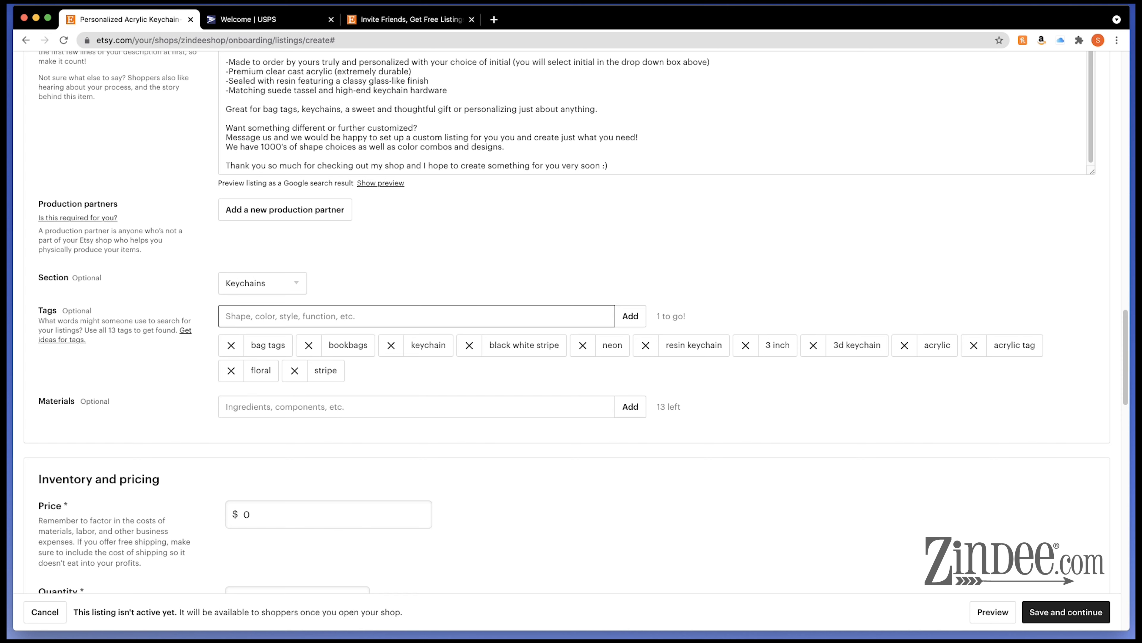
pyautogui.write('key chain')
pyautogui.press('Return')
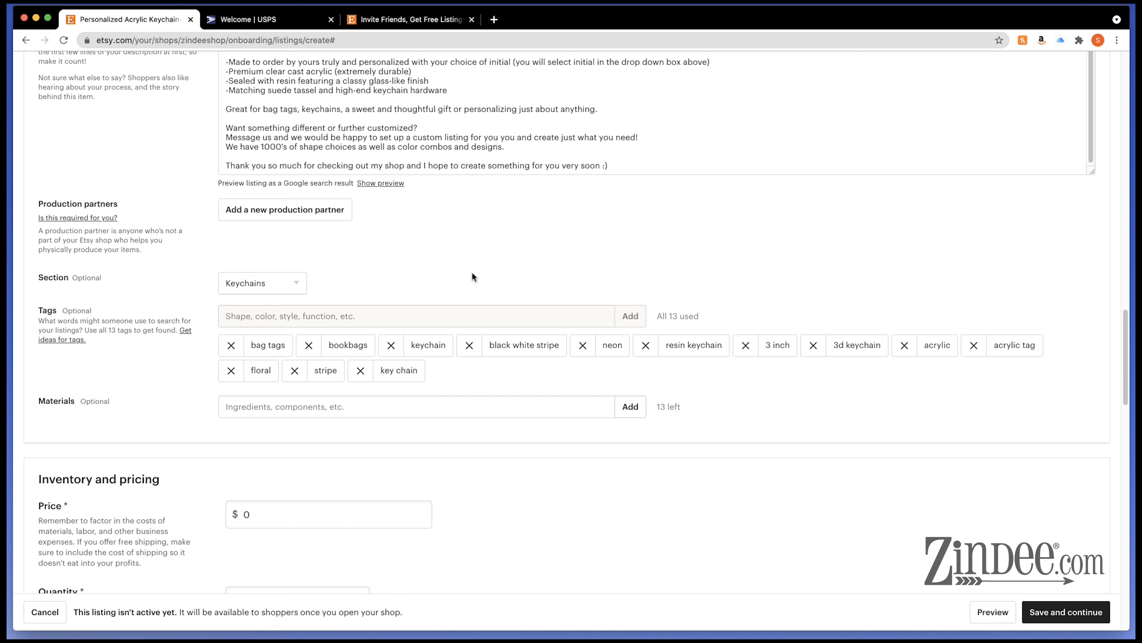
# Step: Remove the tags "neon", "key chain" and "bookbags" from the listing
pyautogui.click(583, 345)
pyautogui.click(297, 370)
pyautogui.click(315, 354)
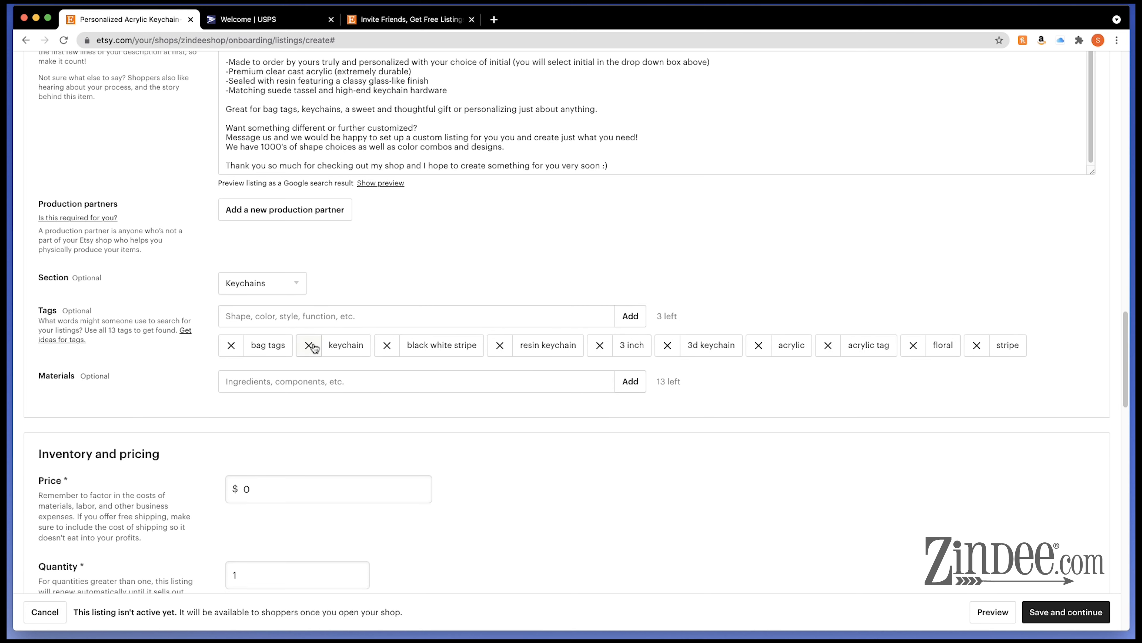
# Step: Add the replacement tags "glitter keychain", "silver glitter" and "floral glitter"
pyautogui.click(294, 307)
pyautogui.write('g')
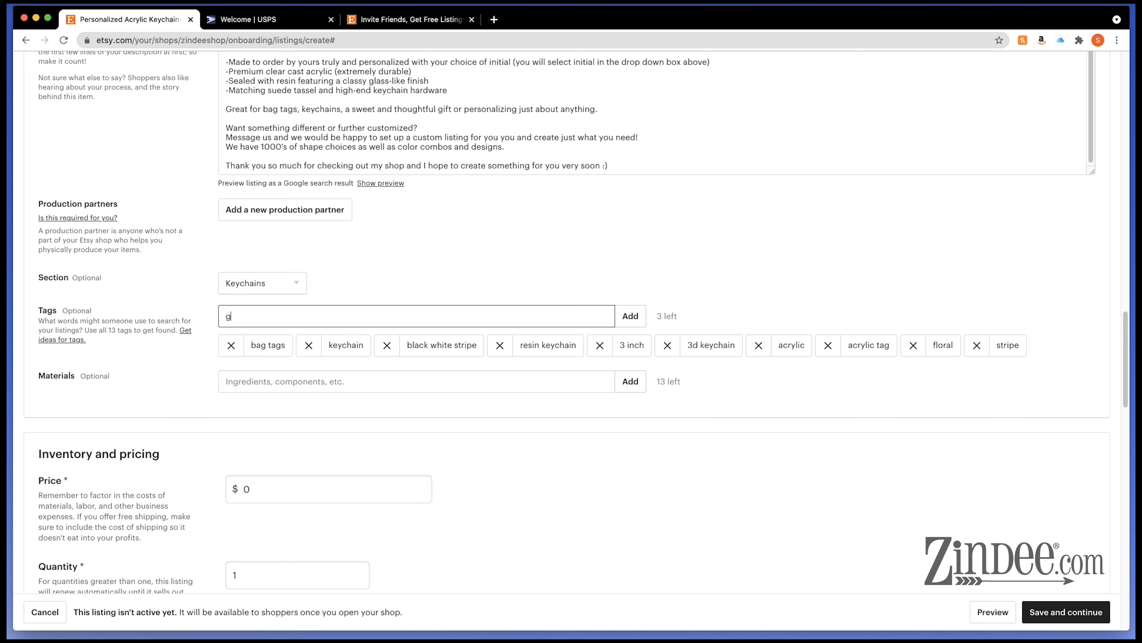
pyautogui.write('litter keychain')
pyautogui.press('Return')
pyautogui.write('silver glitter')
pyautogui.press('Return')
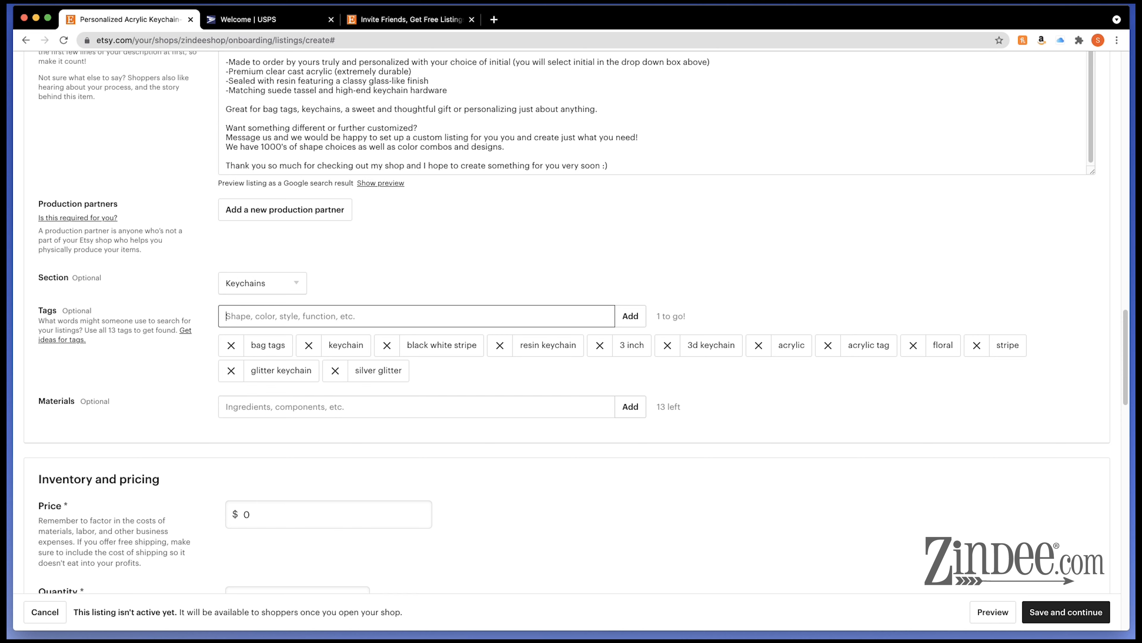
pyautogui.write('floral glitter')
pyautogui.press('Return')
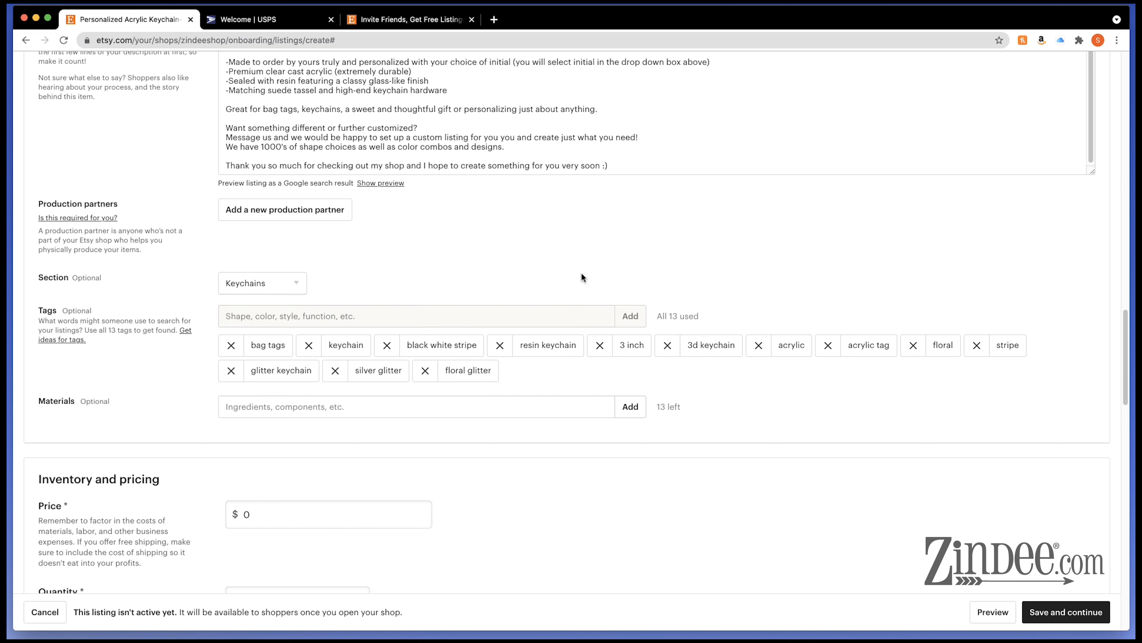
# Step: List the keychain's materials as "resin", "acrylic", "vinyl", "tassel" and "hardware"
pyautogui.click(359, 411)
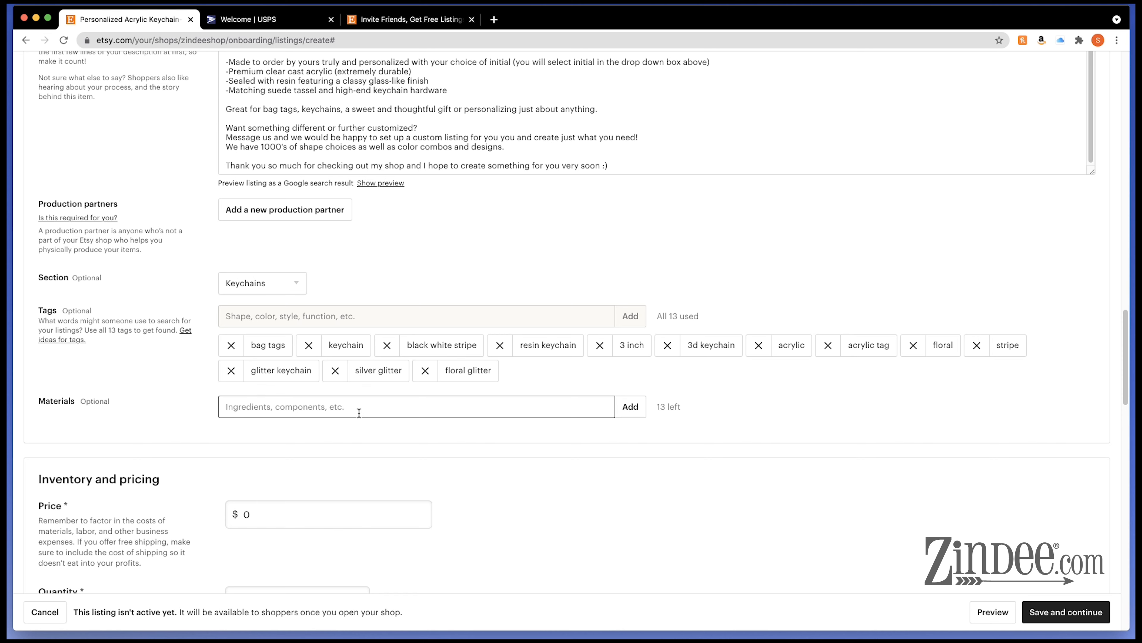
pyautogui.write('resin')
pyautogui.press('Return')
pyautogui.write('acrylic')
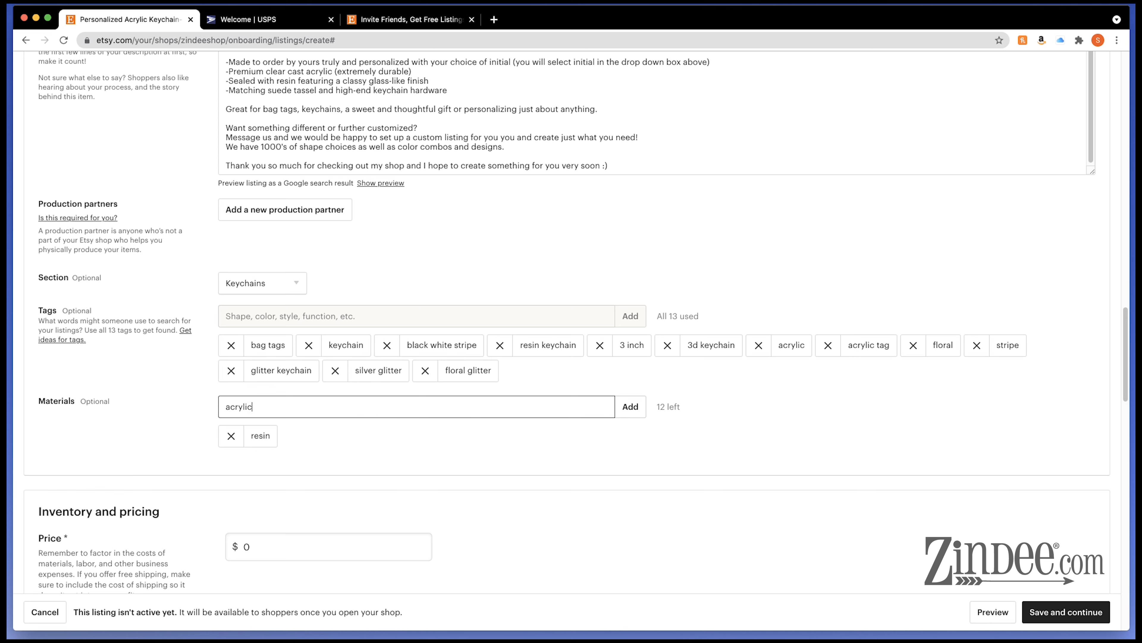
pyautogui.press('Return')
pyautogui.write('vinyl')
pyautogui.press('Return')
pyautogui.write('tassel')
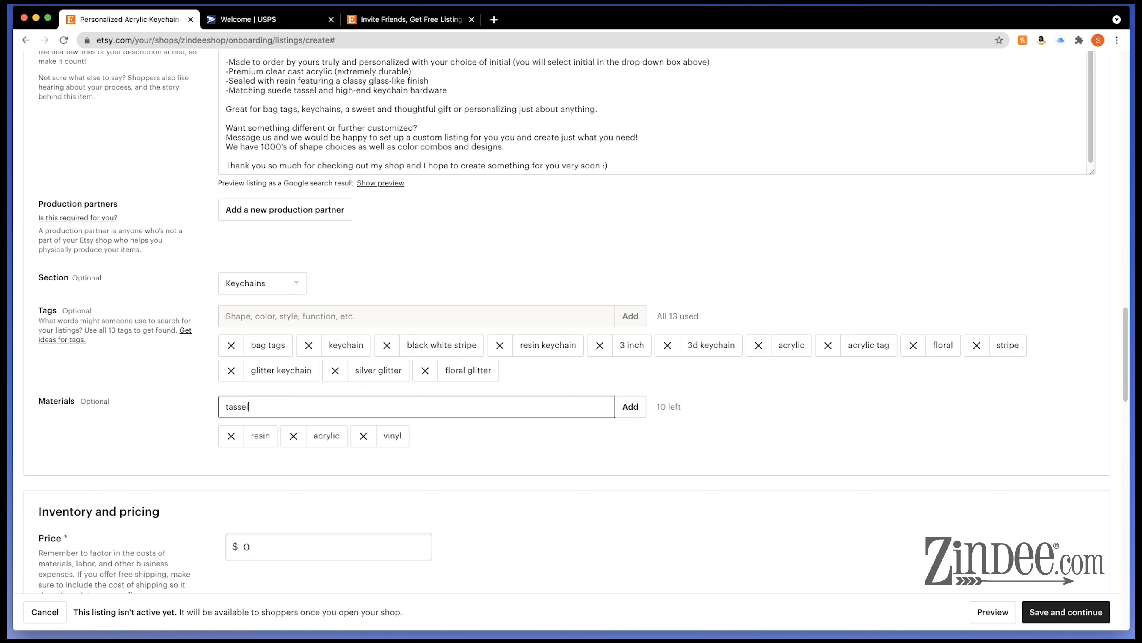
pyautogui.press('Return')
pyautogui.write('hardware')
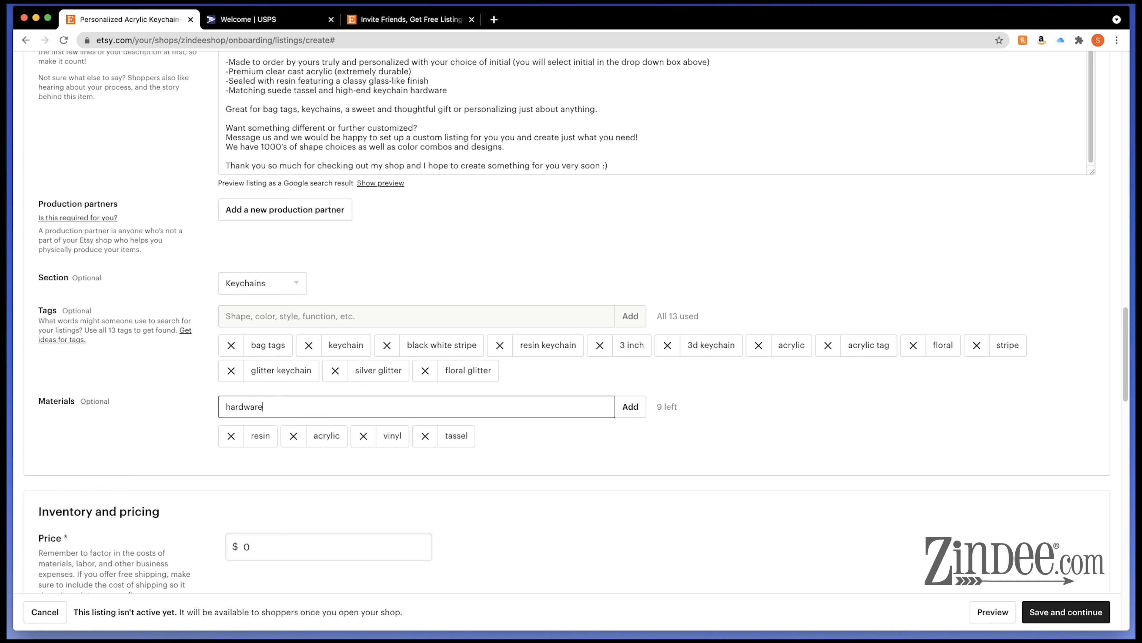
pyautogui.press('Return')
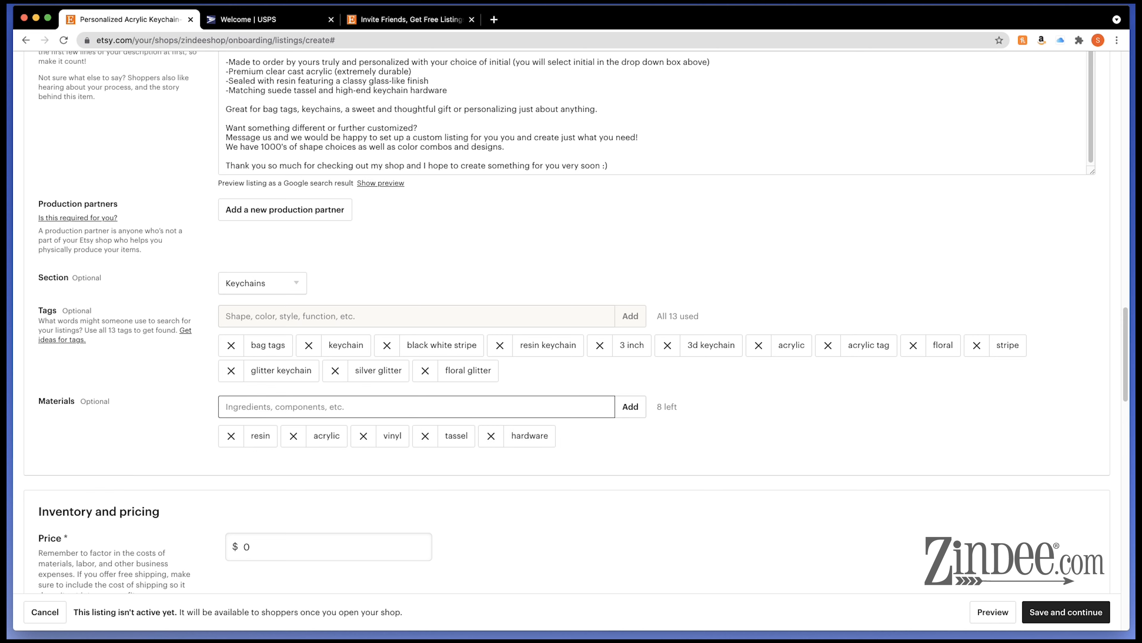
pyautogui.scroll(-4, 263, 515)
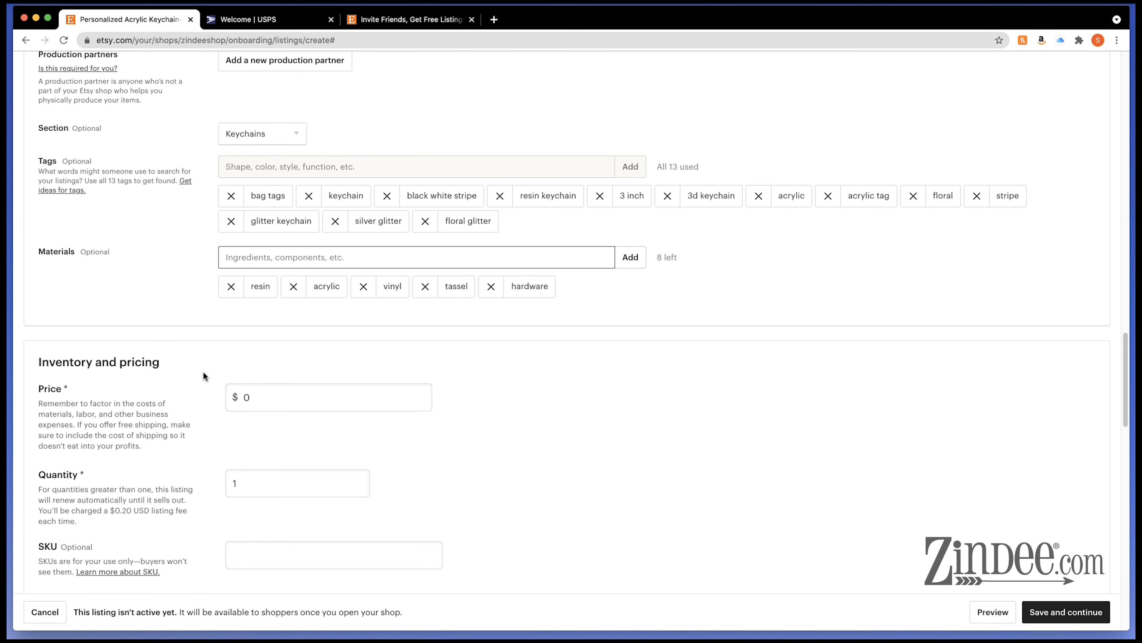
pyautogui.scroll(-4, 199, 346)
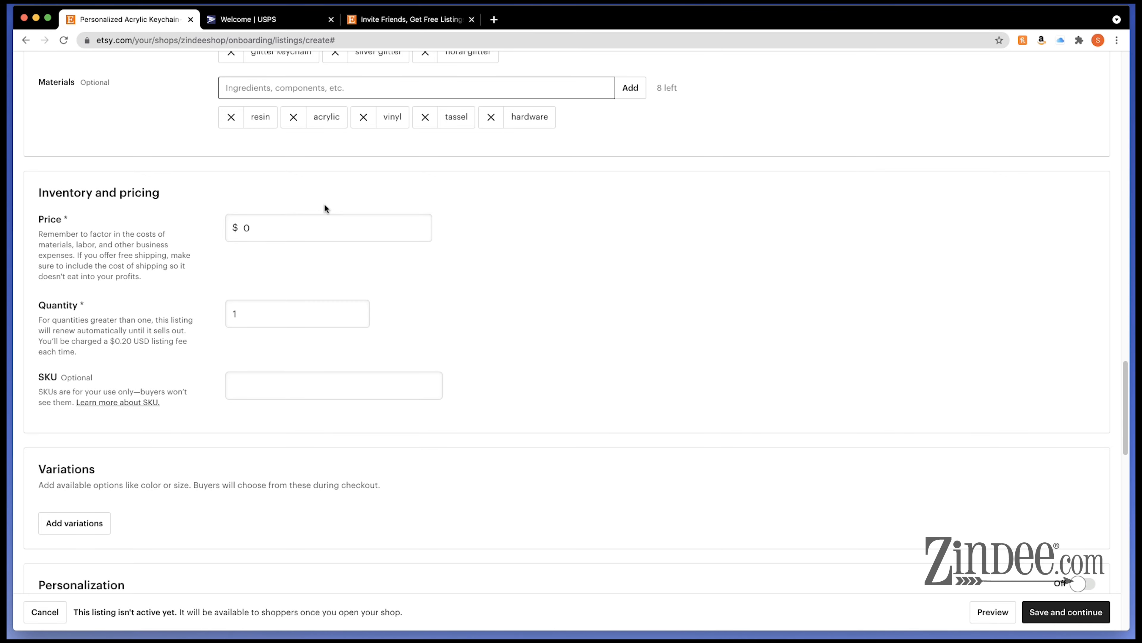
pyautogui.scroll(15, 384, 317)
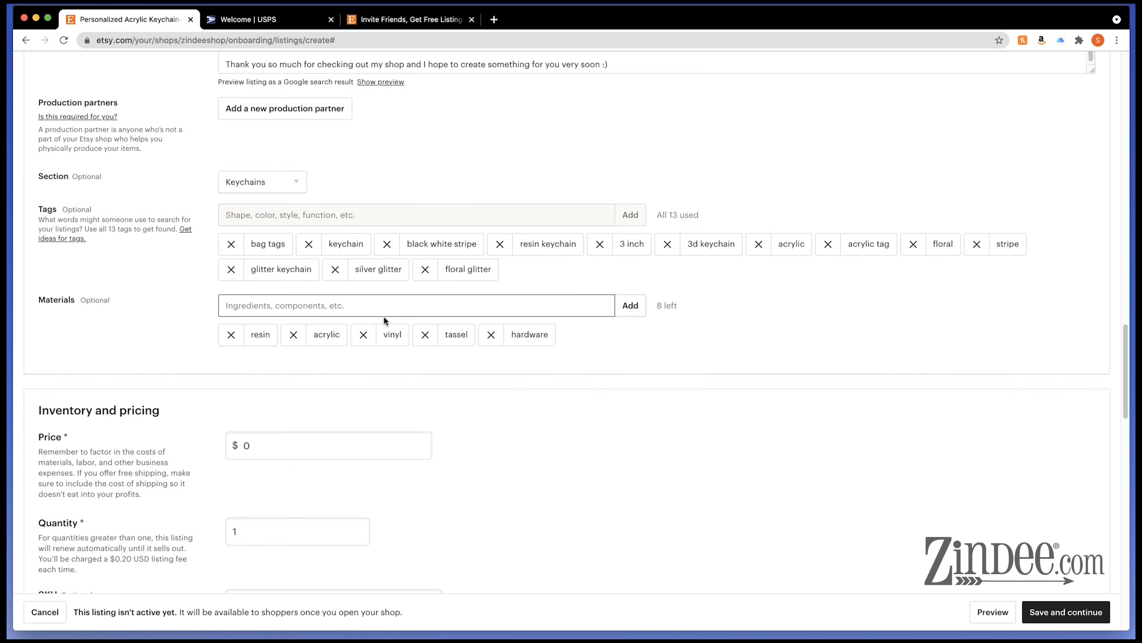
pyautogui.scroll(10, 384, 318)
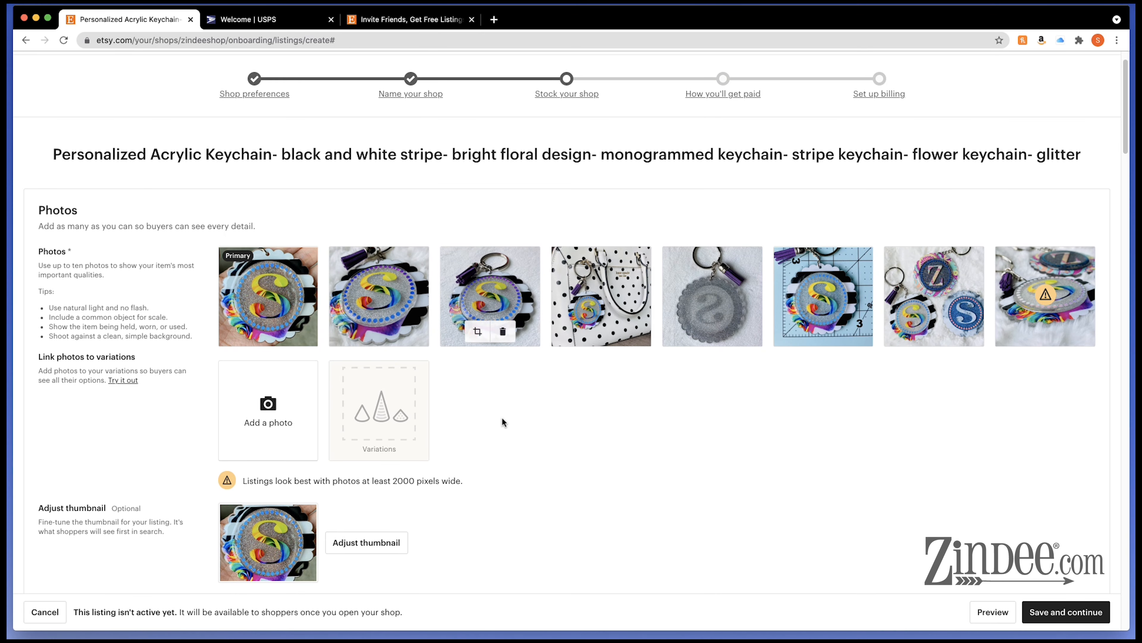
# Step: Set the keychain listing's price to $14.99
pyautogui.moveTo(415, 305)
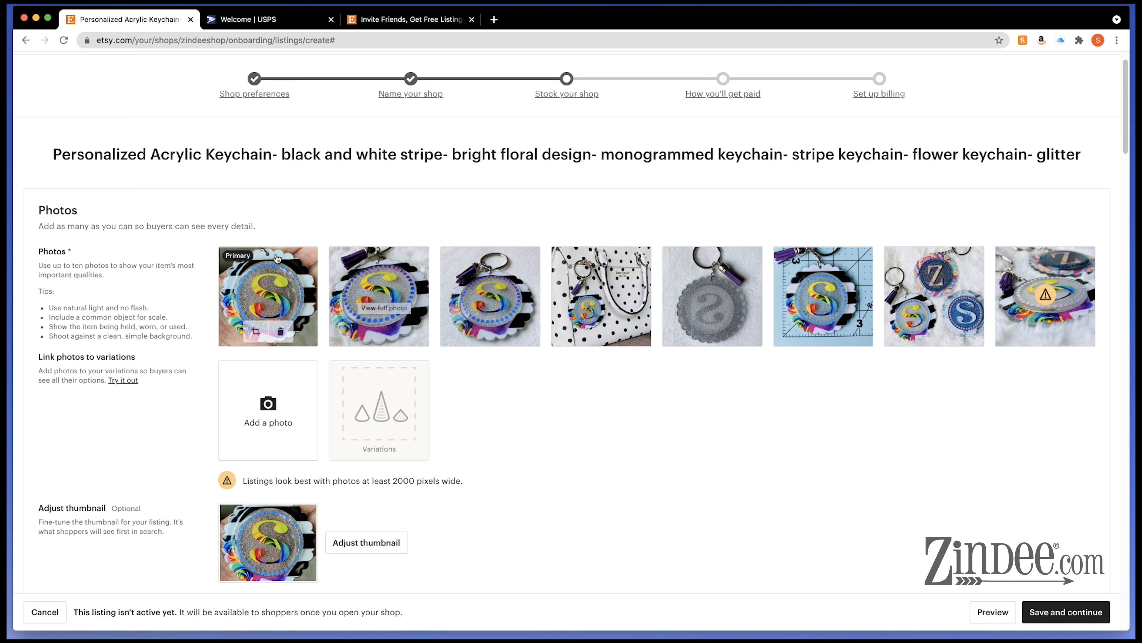
pyautogui.scroll(-8, 583, 348)
pyautogui.scroll(-20, 584, 348)
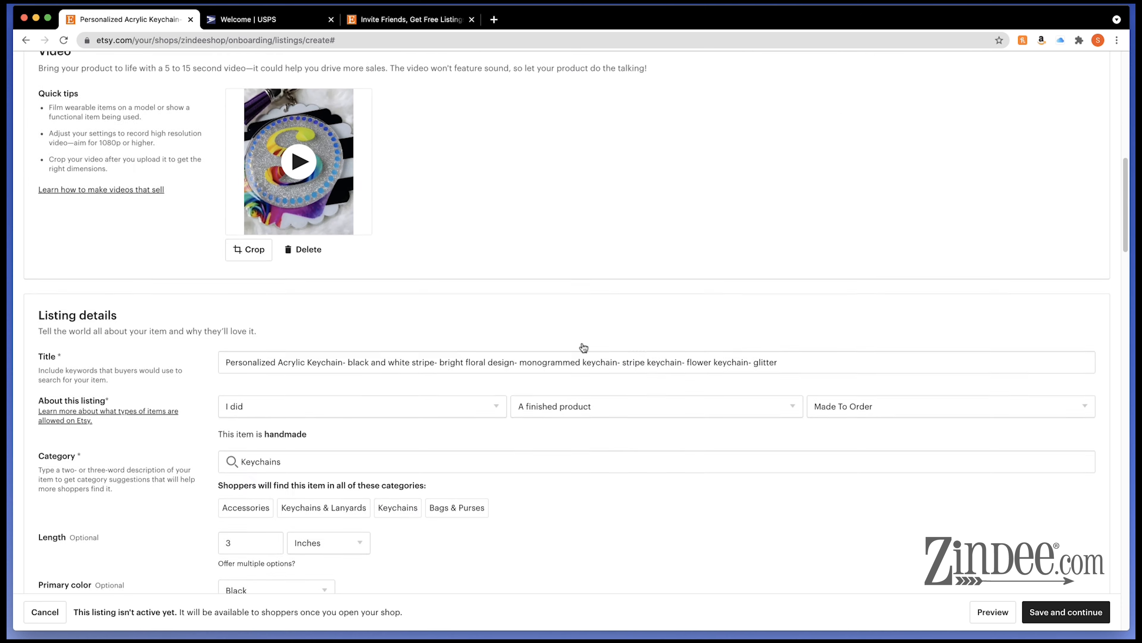
pyautogui.scroll(-7, 584, 348)
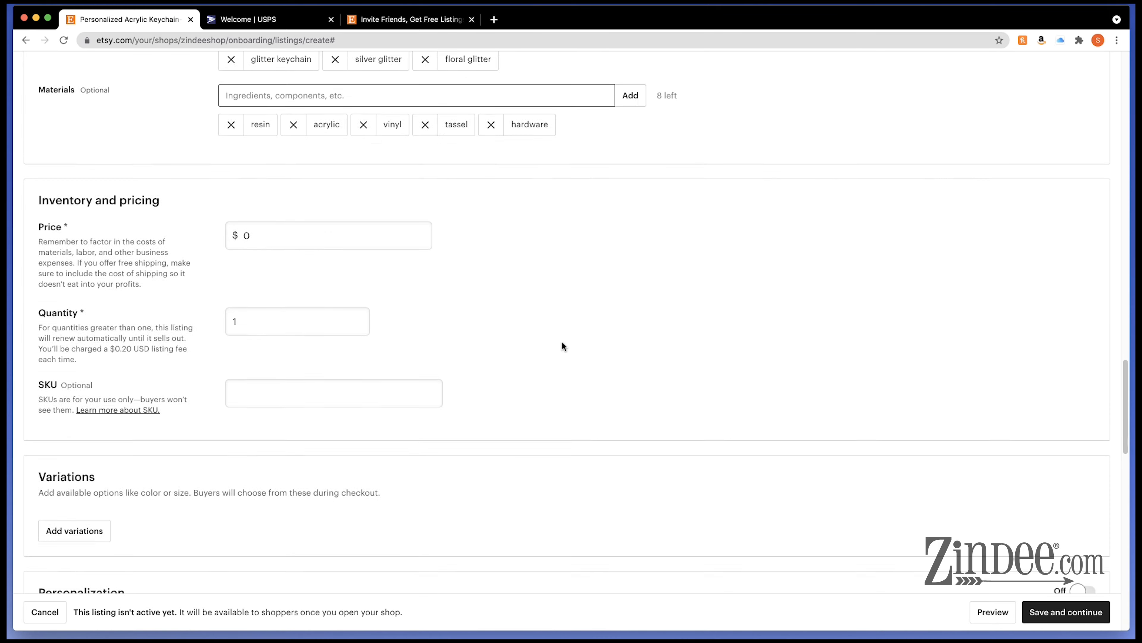
pyautogui.click(259, 217)
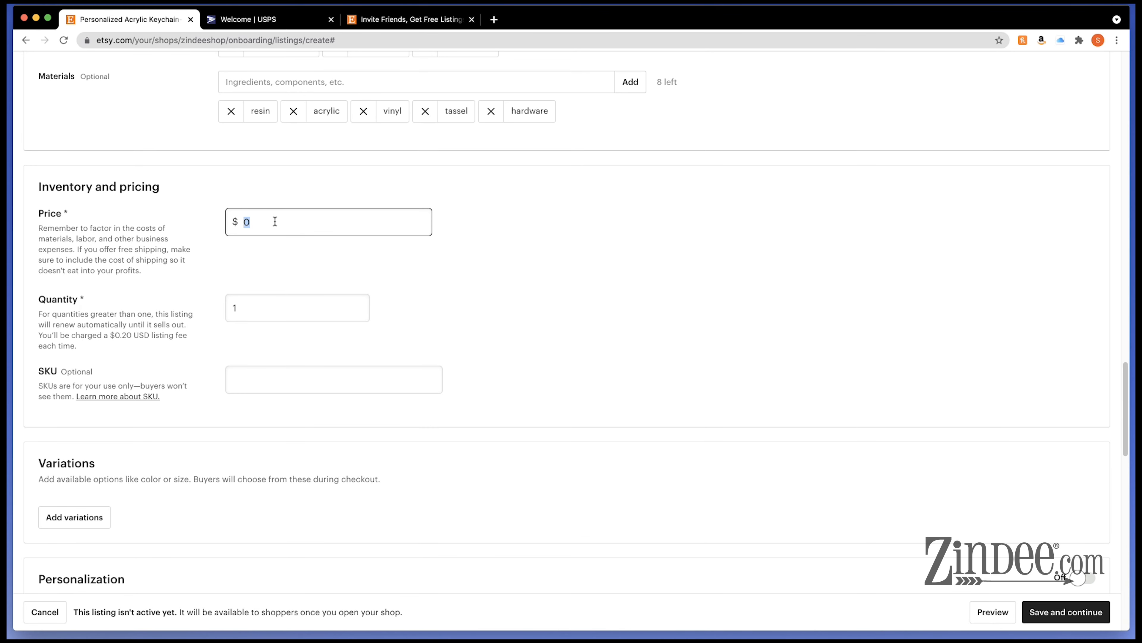
pyautogui.write('14.99')
pyautogui.click(379, 264)
# Step: Enter 10 as the available quantity for the listing
pyautogui.click(293, 314)
pyautogui.doubleClick(294, 306)
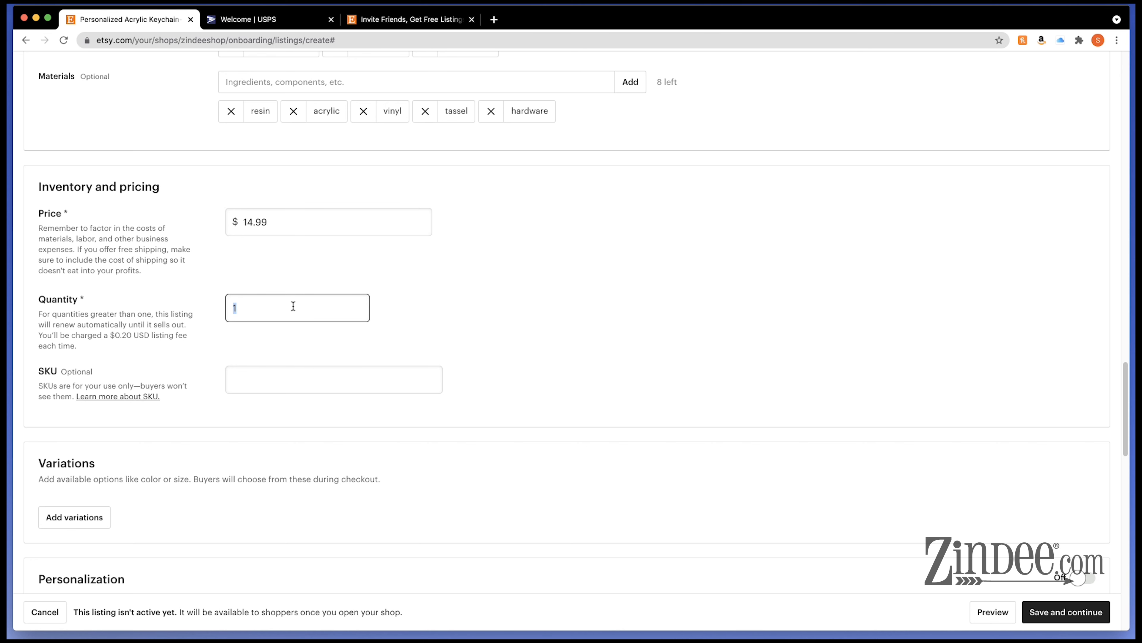
pyautogui.click(521, 341)
pyautogui.doubleClick(288, 307)
pyautogui.write('10')
pyautogui.click(645, 249)
pyautogui.click(291, 306)
pyautogui.doubleClick(291, 306)
pyautogui.click(397, 313)
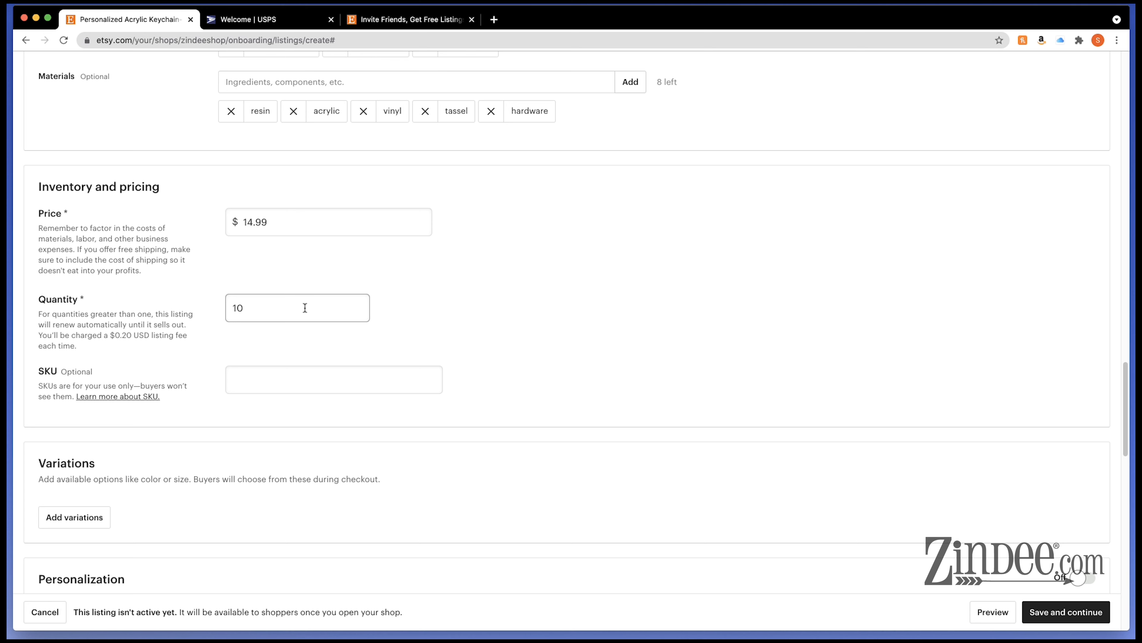
# Step: Try the maximum stock quantity, changing the entry to 999
pyautogui.doubleClick(261, 310)
pyautogui.write('10000')
pyautogui.press('BackSpace')
pyautogui.click(650, 332)
pyautogui.doubleClick(252, 308)
pyautogui.write('900')
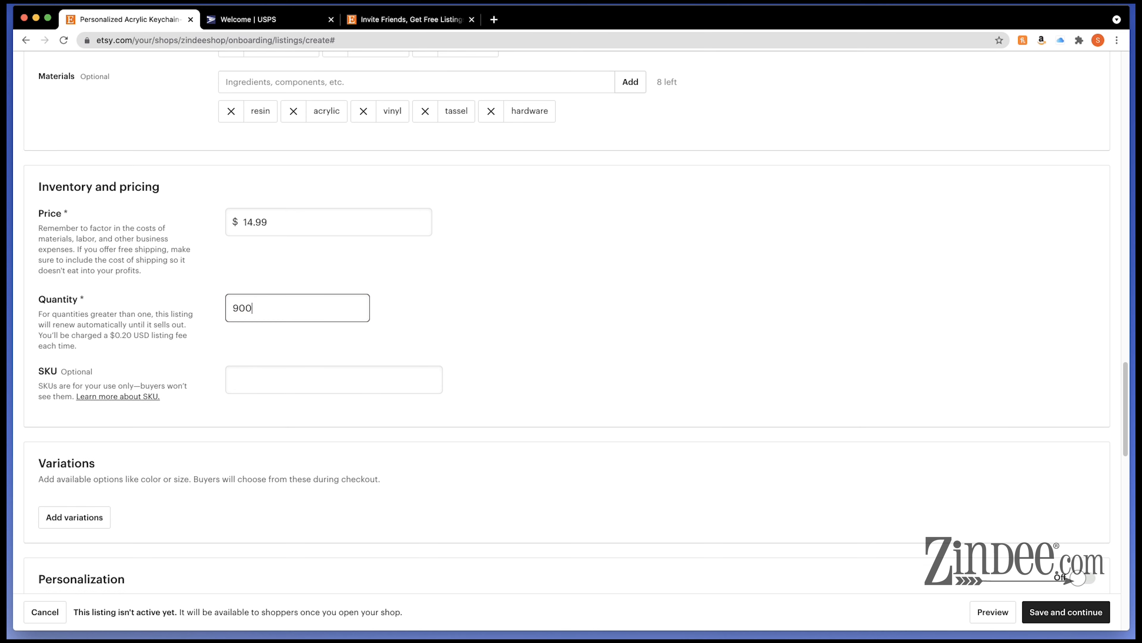
pyautogui.press('BackSpace')
pyautogui.press('BackSpace')
pyautogui.write('99')
pyautogui.click(590, 321)
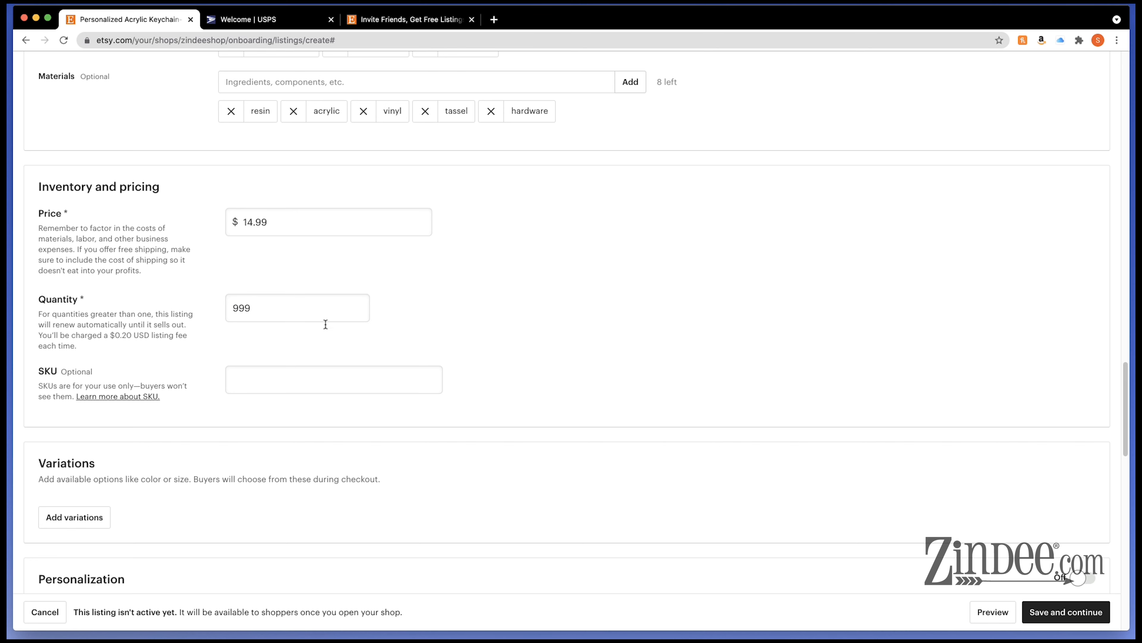
# Step: Clear the quantity entry and set the listing's quantity to 10
pyautogui.click(290, 314)
pyautogui.doubleClick(317, 311)
pyautogui.press('BackSpace')
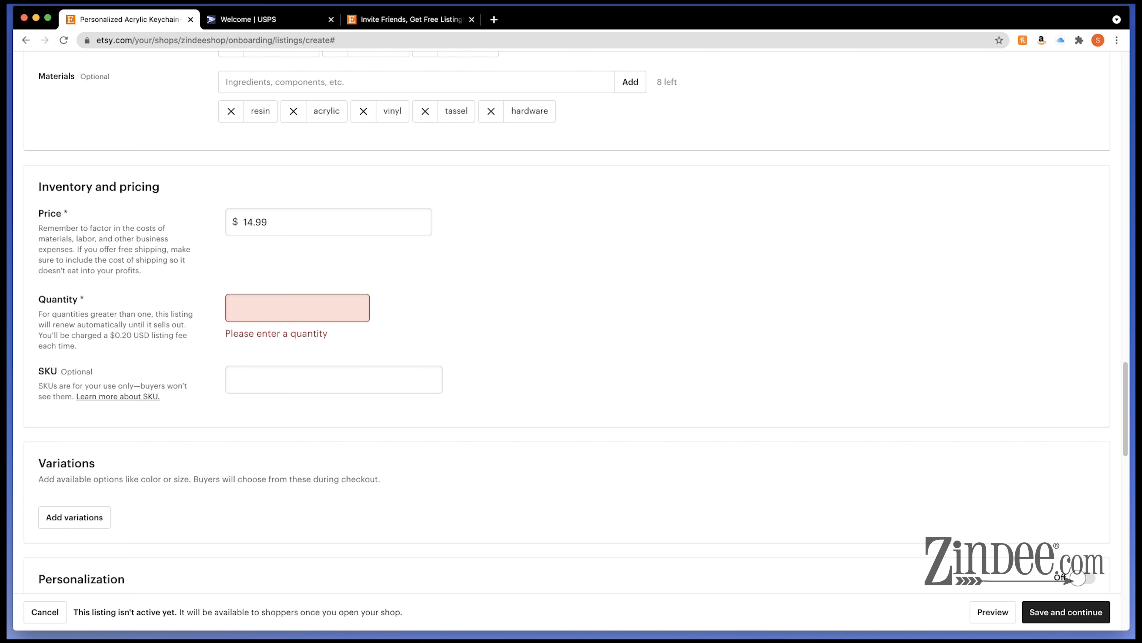
pyautogui.scroll(20, 565, 321)
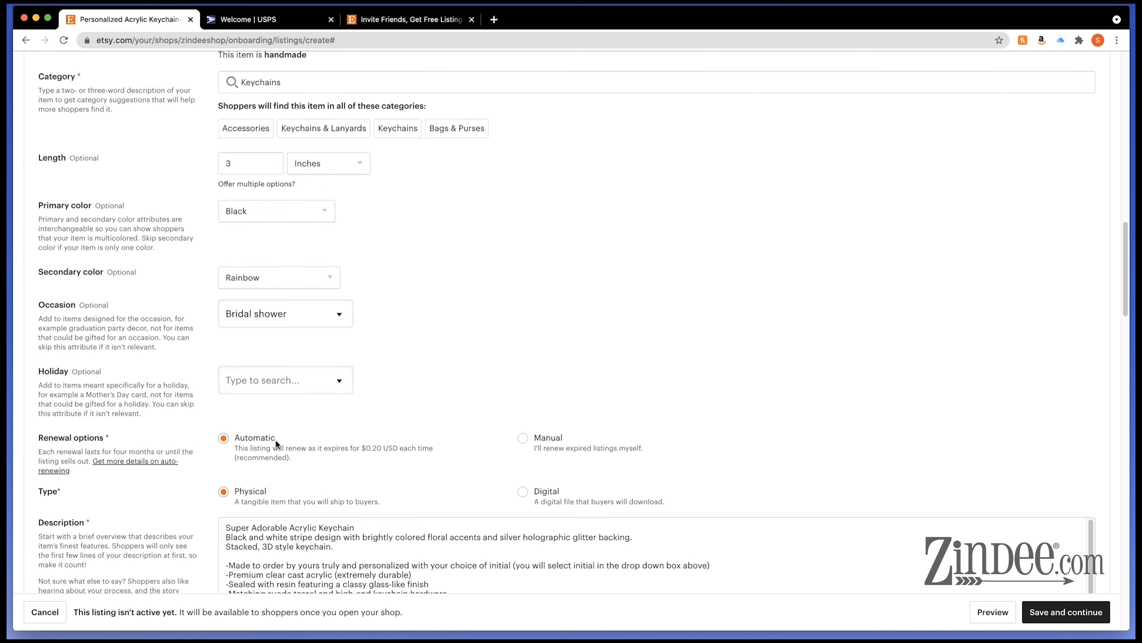
pyautogui.scroll(-20, 275, 440)
pyautogui.click(310, 259)
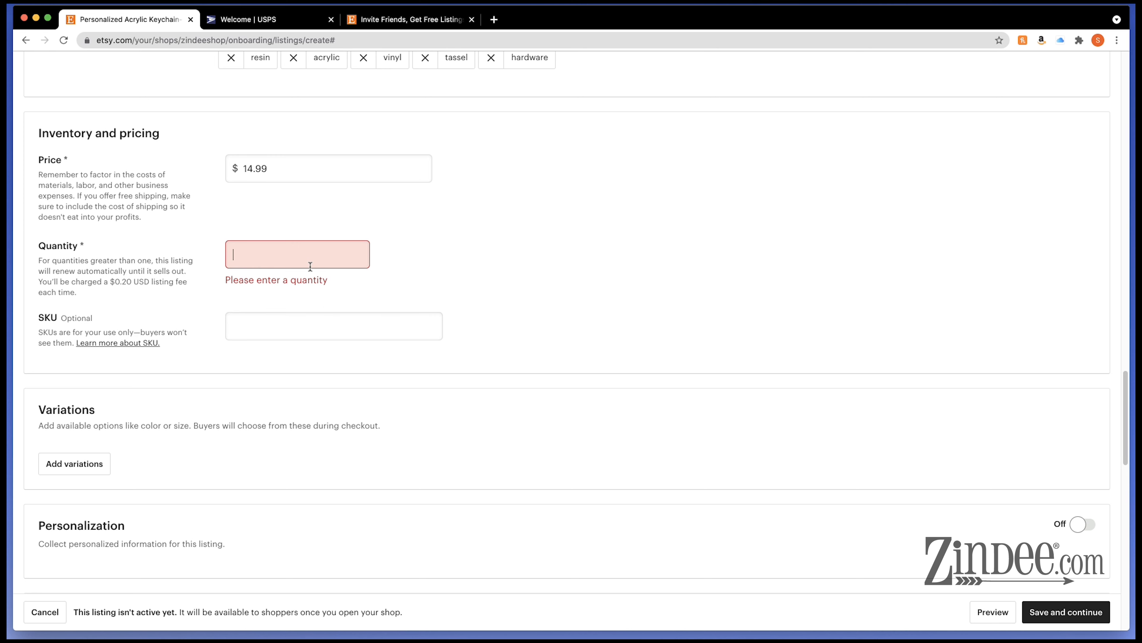
pyautogui.write('10')
pyautogui.click(452, 210)
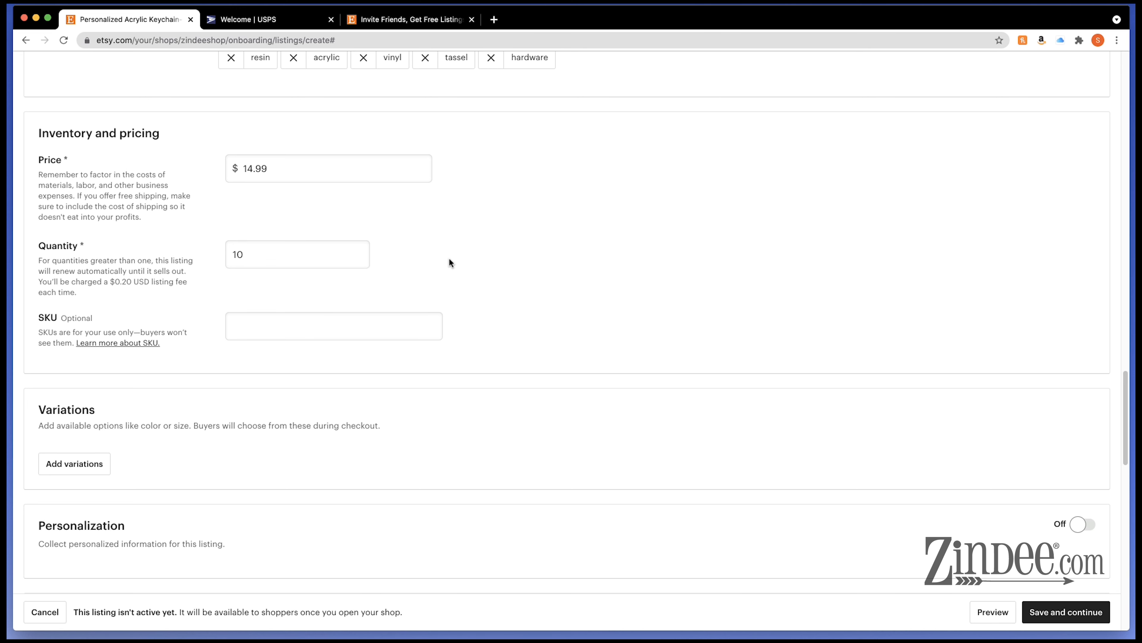
pyautogui.click(306, 332)
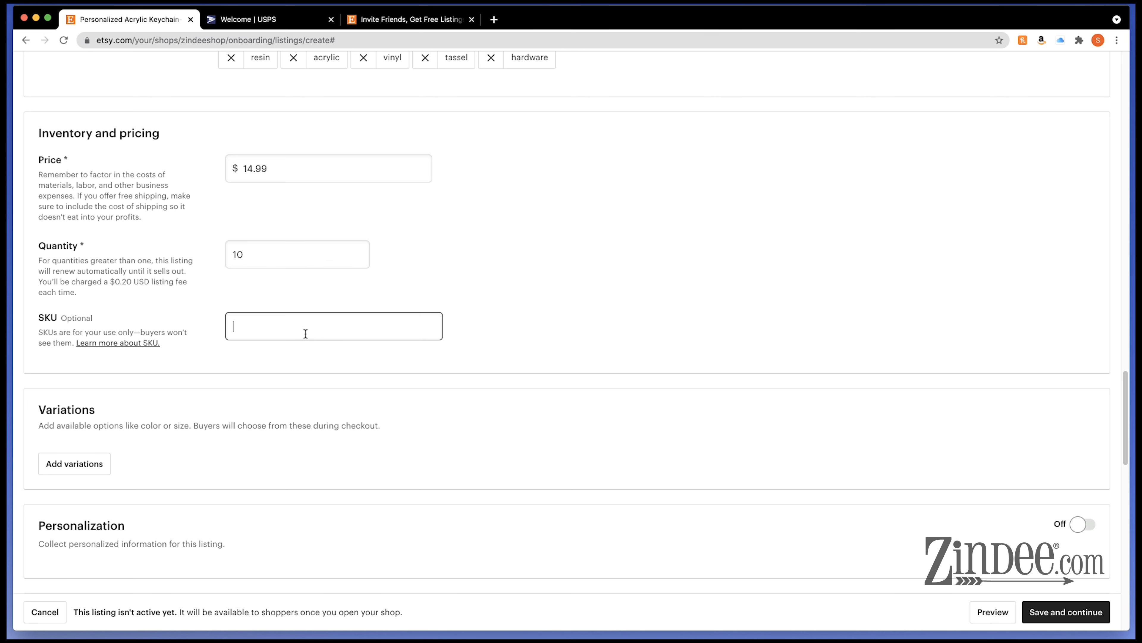
pyautogui.click(258, 325)
pyautogui.scroll(-5, 403, 367)
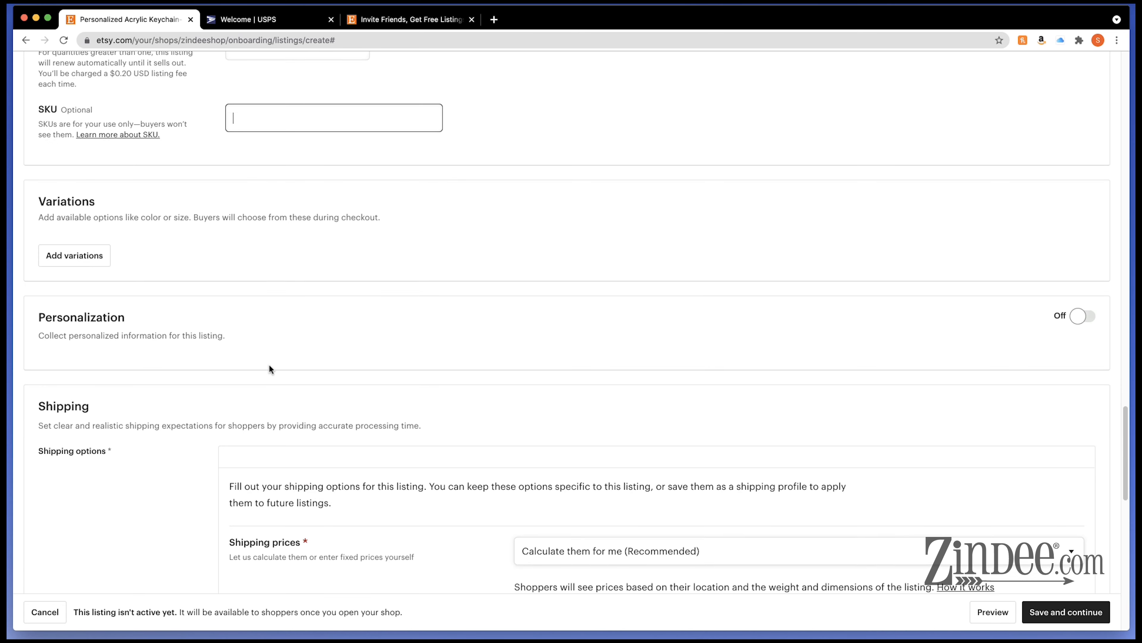
pyautogui.scroll(2, 252, 362)
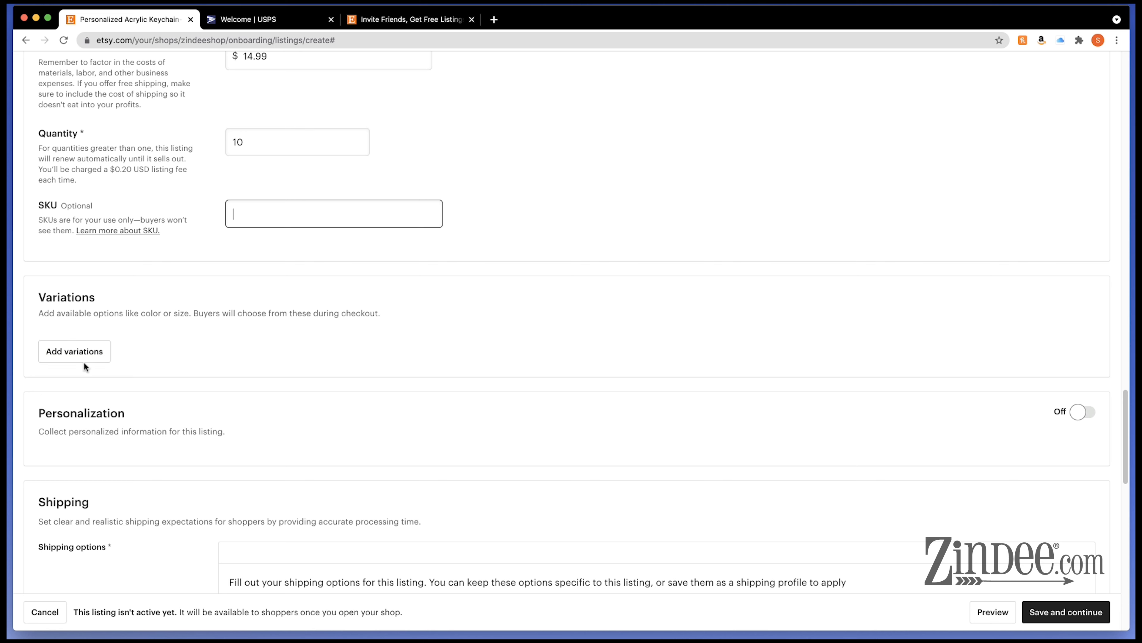
# Step: Create a new custom variation named "Initial Choice (for center of keychain)"
pyautogui.click(93, 353)
pyautogui.click(428, 348)
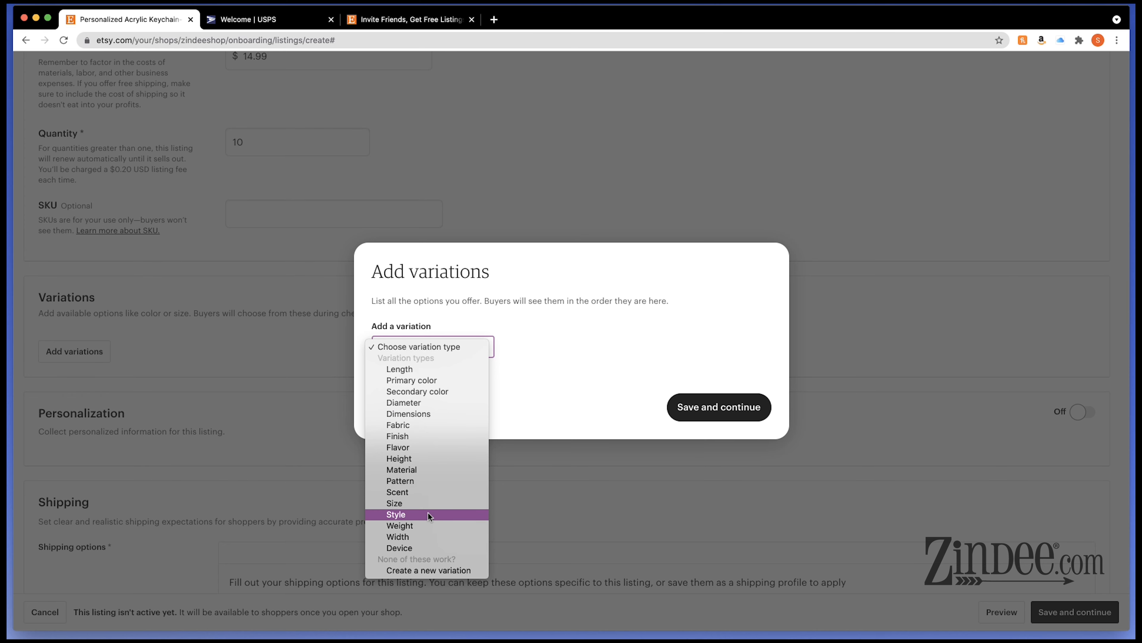
pyautogui.click(430, 570)
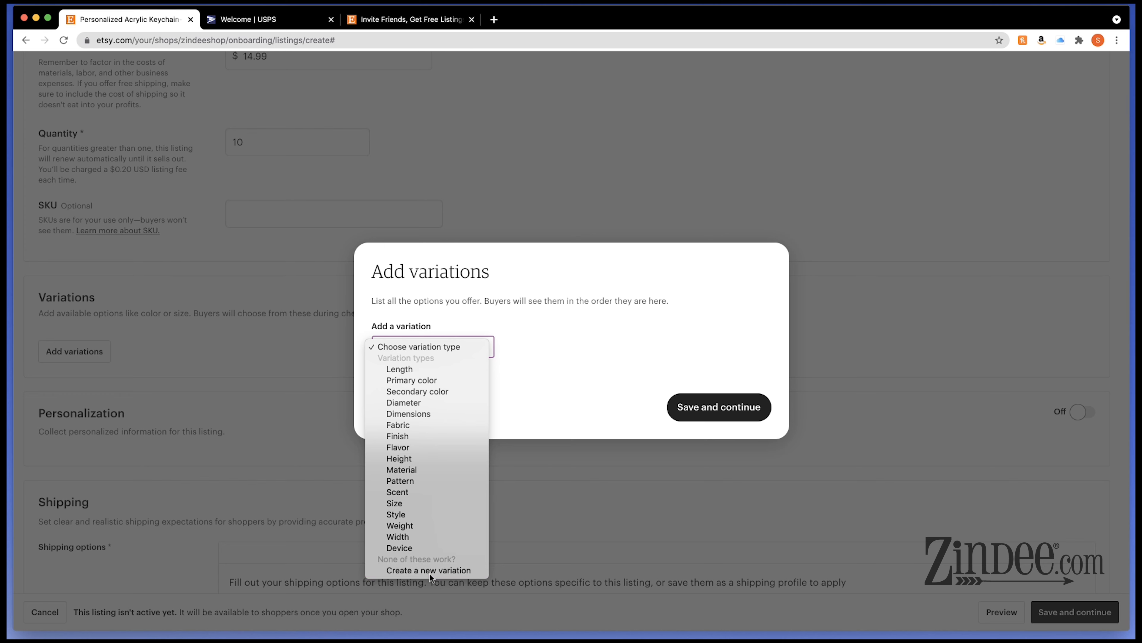
pyautogui.click(426, 344)
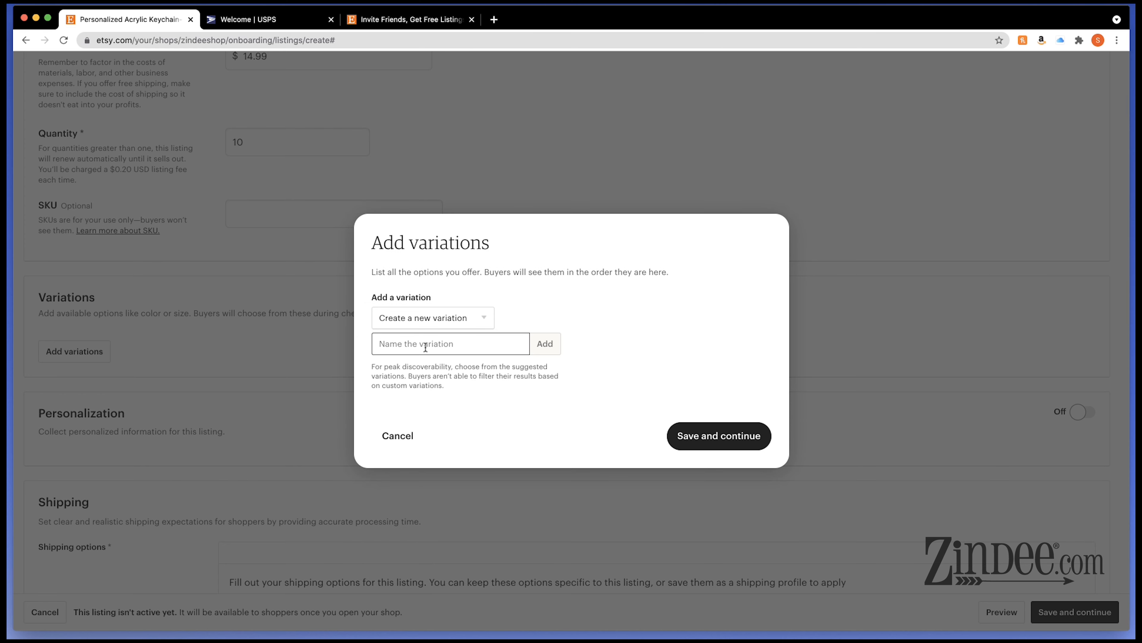
pyautogui.write('Initial Cho')
pyautogui.write('ice (for cen')
pyautogui.write('ter of acr')
pyautogui.press('BackSpace')
pyautogui.press('BackSpace')
pyautogui.press('BackSpace')
pyautogui.write('keychain)')
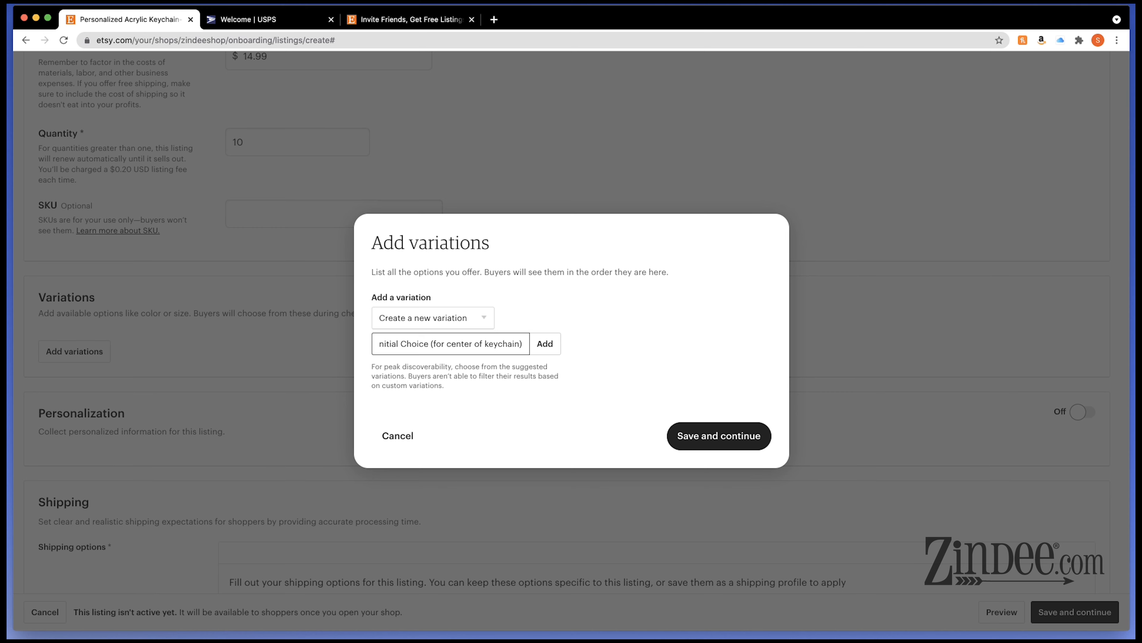
pyautogui.click(557, 344)
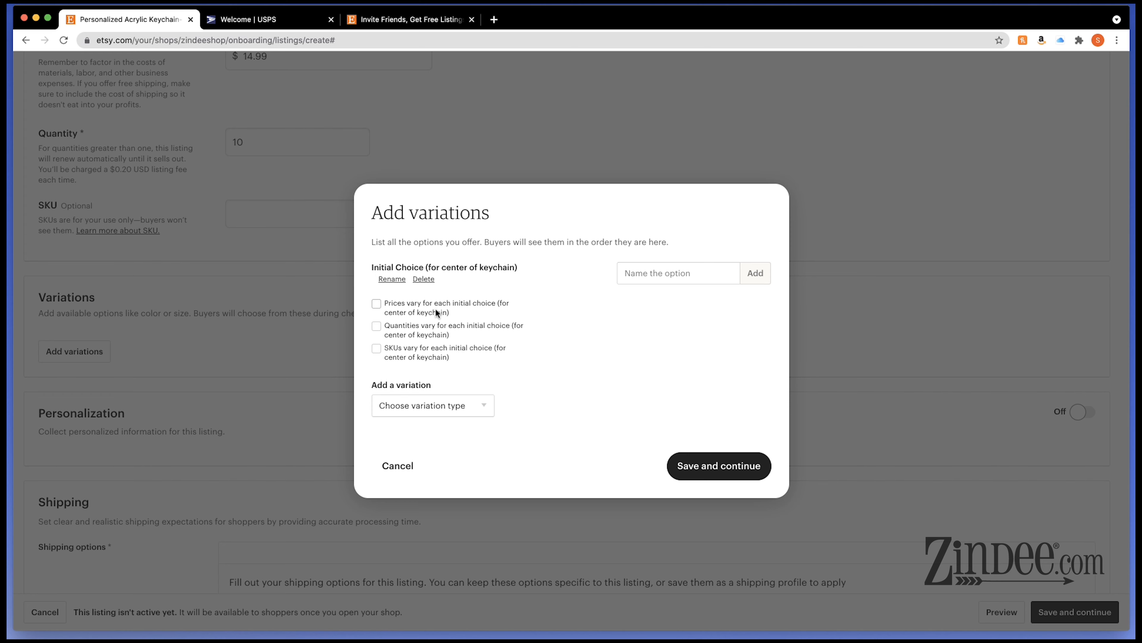
pyautogui.click(378, 305)
pyautogui.moveTo(372, 267); pyautogui.dragTo(530, 265)
pyautogui.click(558, 280)
# Step: Add the letters A through I as separate options of the initial choice variation
pyautogui.click(683, 272)
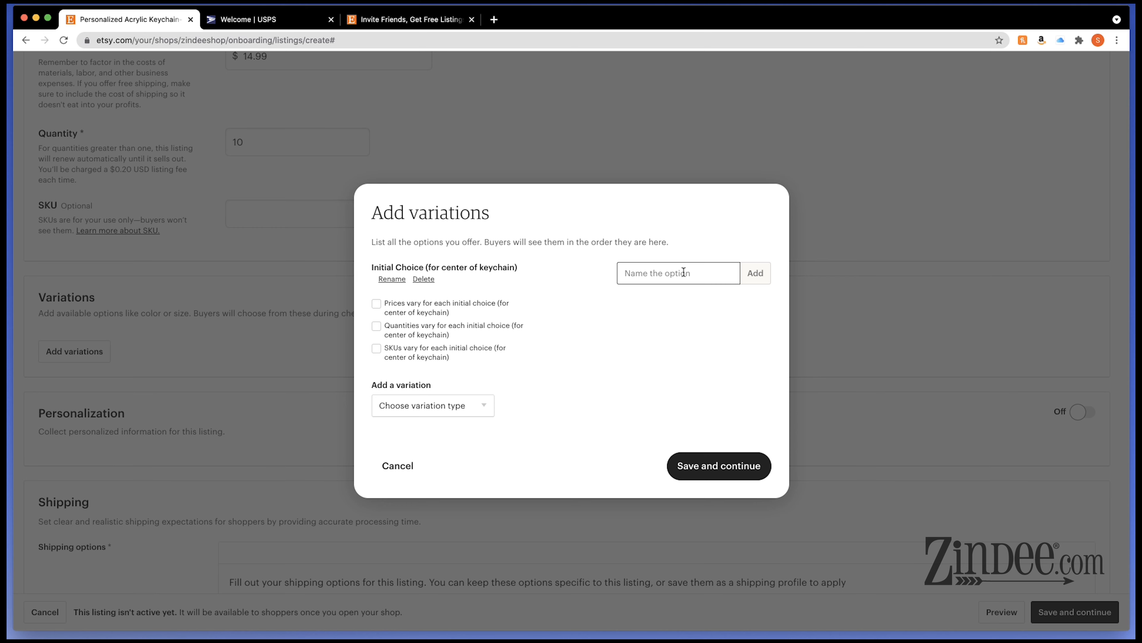
pyautogui.write('A')
pyautogui.press('Return')
pyautogui.write('B')
pyautogui.press('Return')
pyautogui.write('C')
pyautogui.press('Return')
pyautogui.write('D')
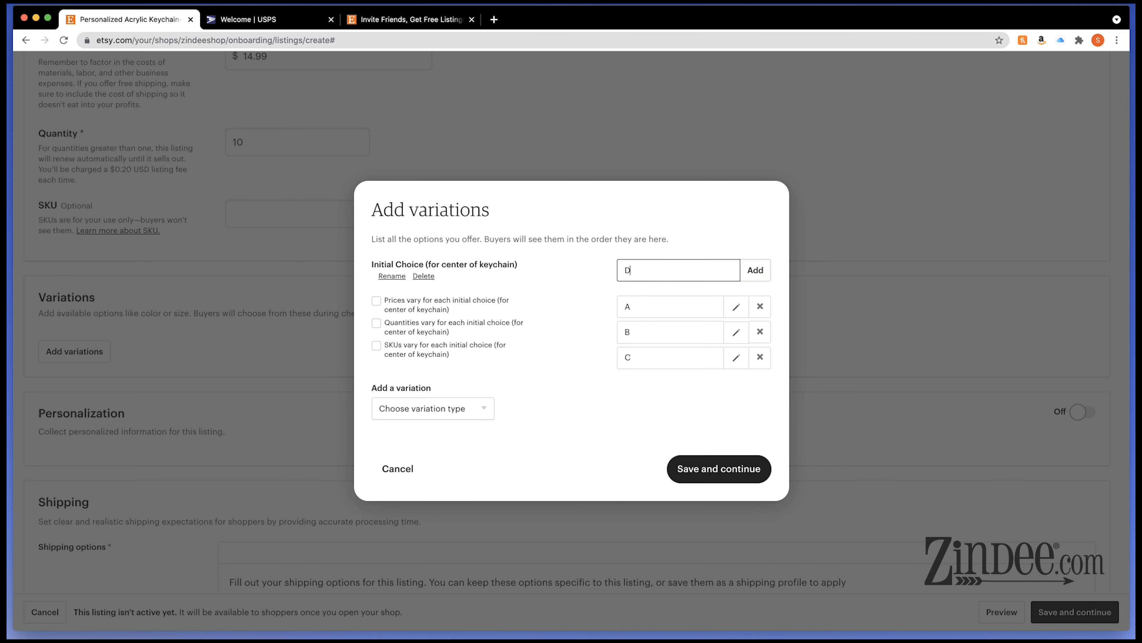
pyautogui.press('Return')
pyautogui.write('E')
pyautogui.press('Return')
pyautogui.write('F')
pyautogui.press('Return')
pyautogui.write('G')
pyautogui.press('Return')
pyautogui.write('H')
pyautogui.press('Return')
pyautogui.write('I')
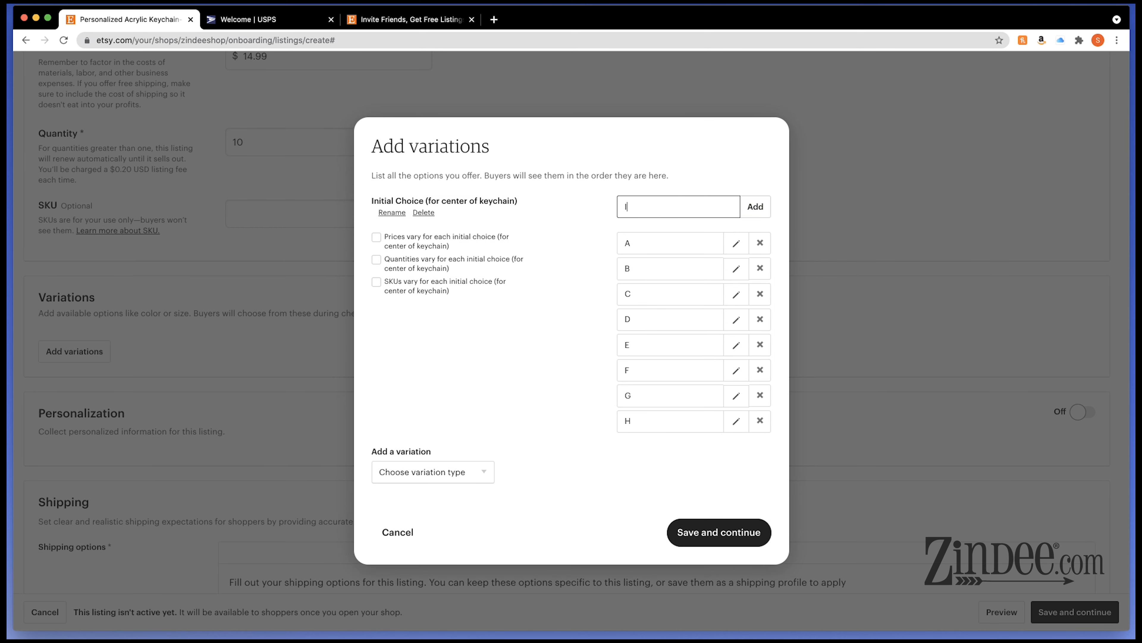
pyautogui.press('Return')
# Step: Add the letters J through Z as further options of the initial choice variation and save the variations
pyautogui.write('H')
pyautogui.press('BackSpace')
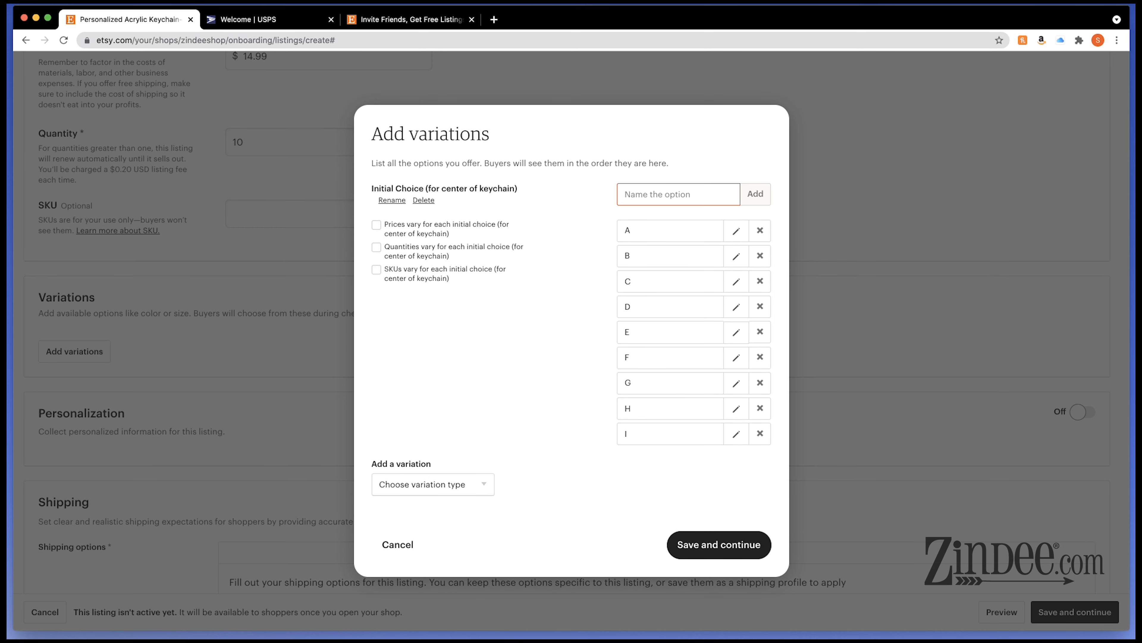
pyautogui.write('J')
pyautogui.press('Return')
pyautogui.write('K')
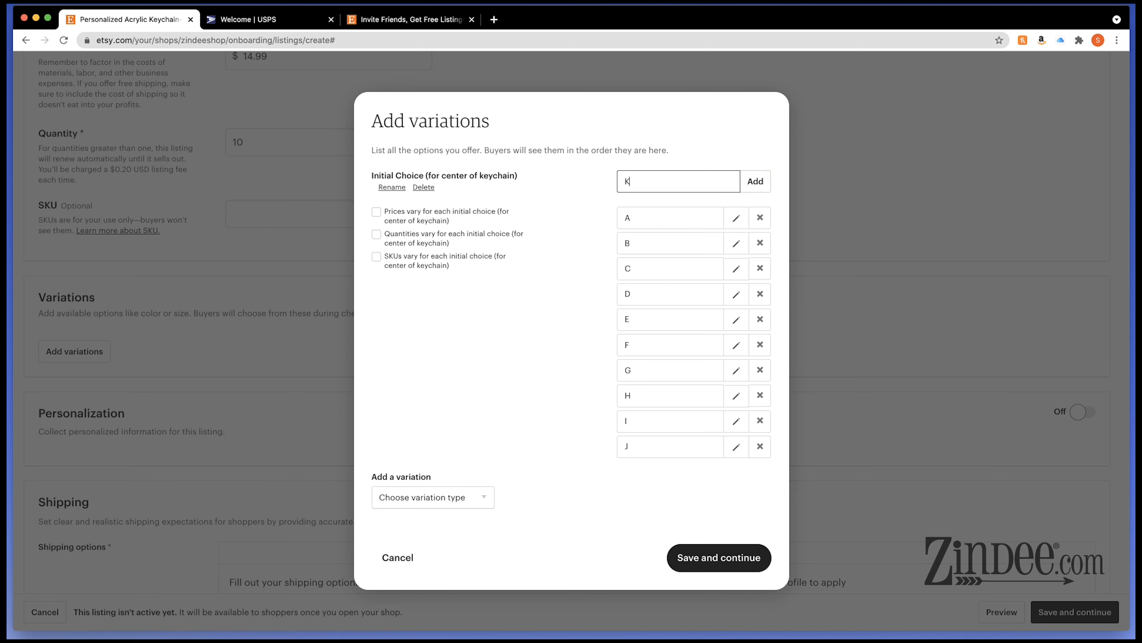
pyautogui.press('Return')
pyautogui.write('L')
pyautogui.press('Return')
pyautogui.write('M N O P Q')
pyautogui.press('Return')
pyautogui.write('R S')
pyautogui.press('Return')
pyautogui.write('T')
pyautogui.press('Return')
pyautogui.write('U V')
pyautogui.press('Return')
pyautogui.write('W')
pyautogui.press('Return')
pyautogui.write('X')
pyautogui.press('Return')
pyautogui.write('Y')
pyautogui.press('Return')
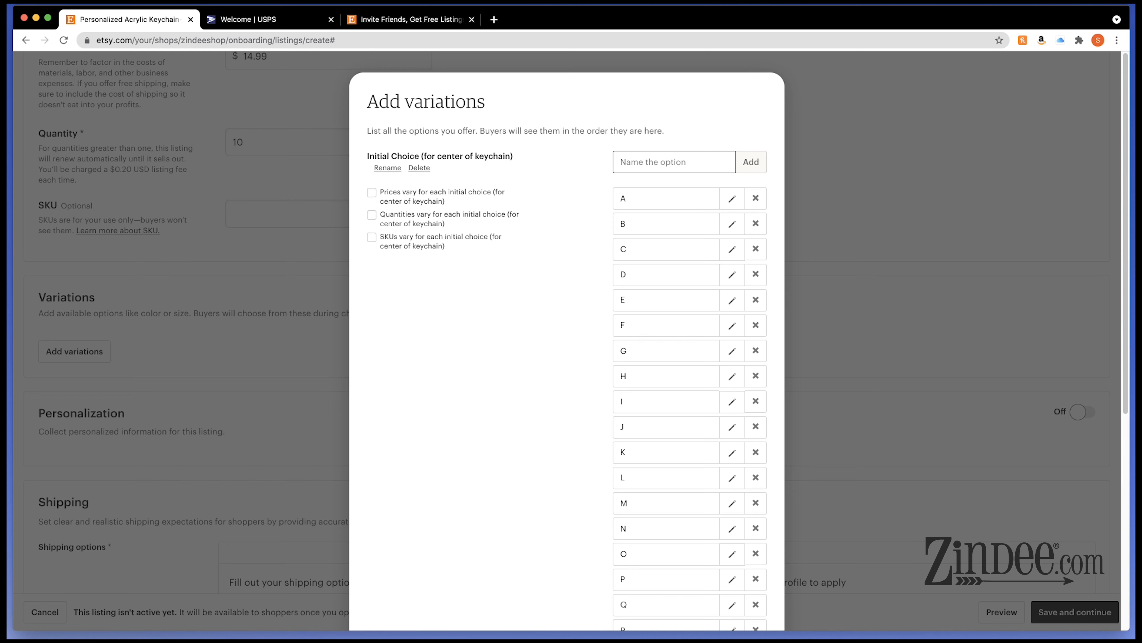
pyautogui.write('Z')
pyautogui.press('Return')
pyautogui.scroll(-10, 675, 361)
pyautogui.scroll(-2, 675, 360)
pyautogui.click(676, 572)
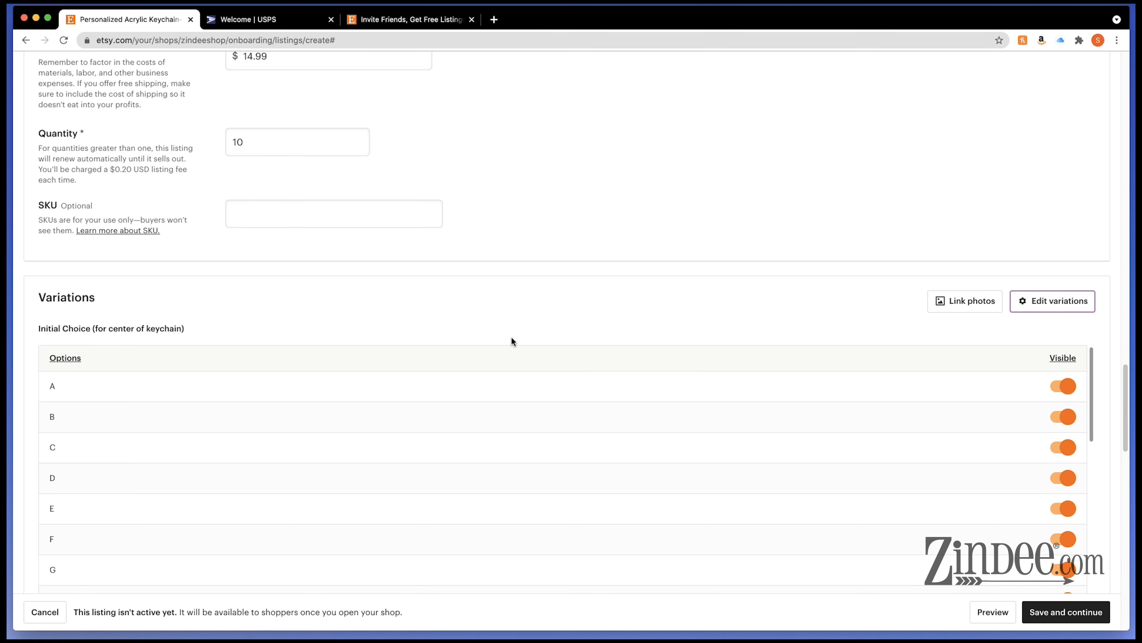
# Step: Check the lettered options in the variations list and turn on personalization for the listing
pyautogui.scroll(-5, 448, 326)
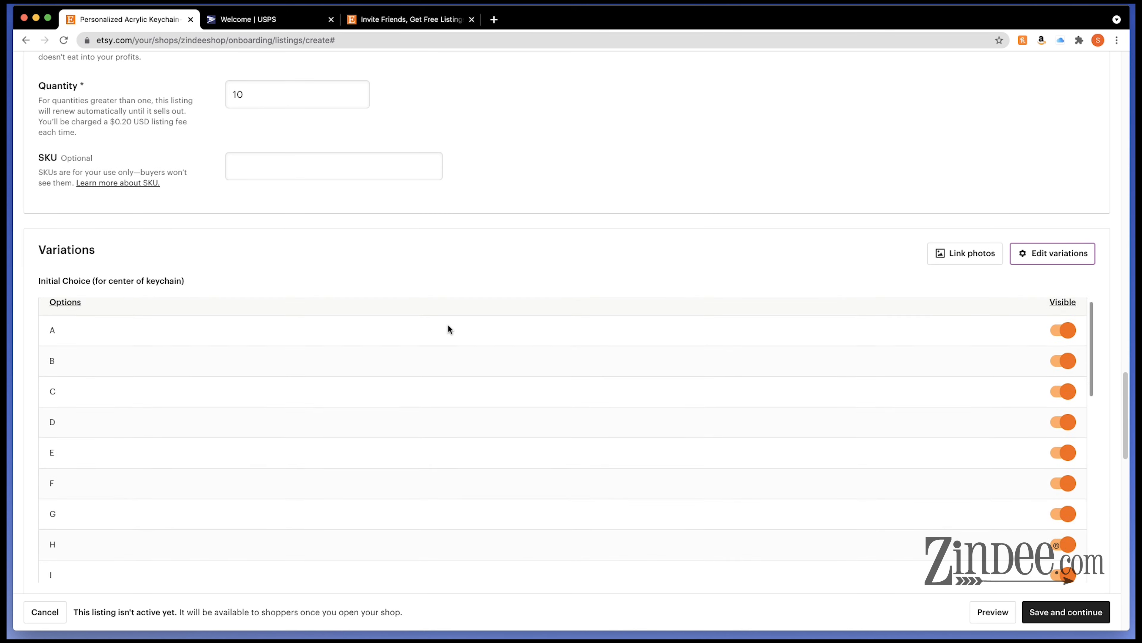
pyautogui.scroll(-5, 163, 434)
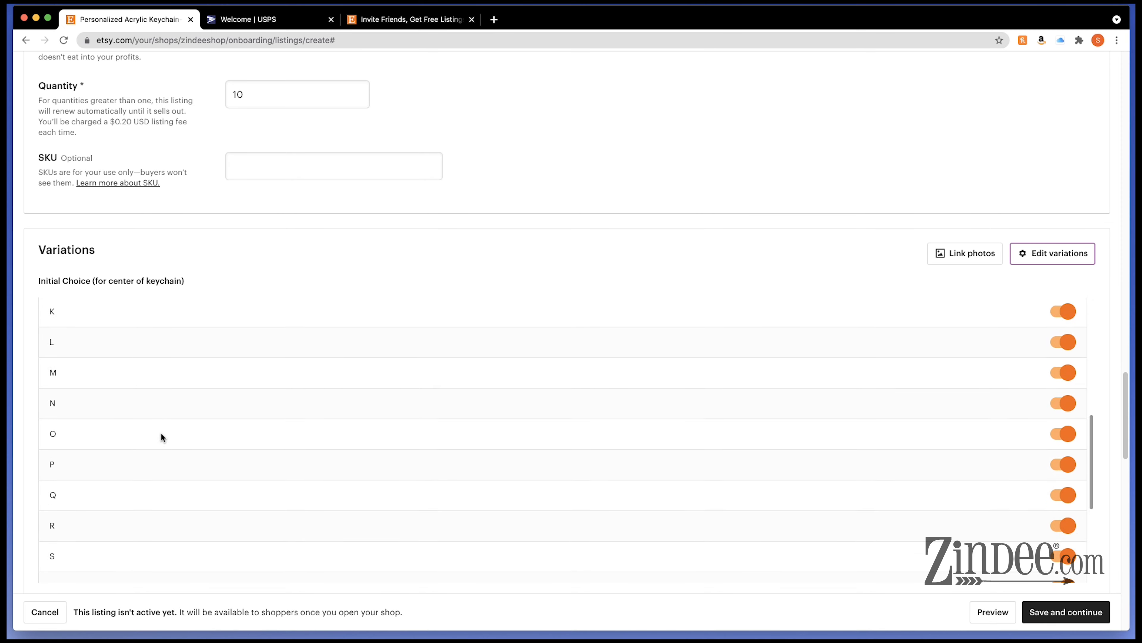
pyautogui.scroll(-3, 161, 432)
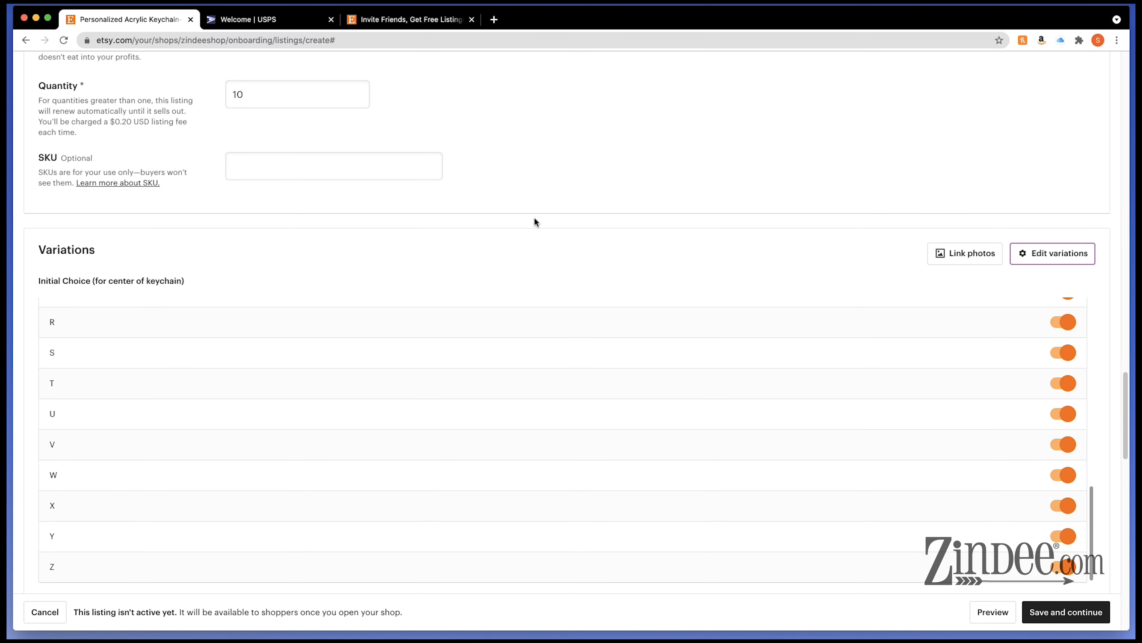
pyautogui.scroll(-4, 526, 214)
pyautogui.scroll(-3, 520, 216)
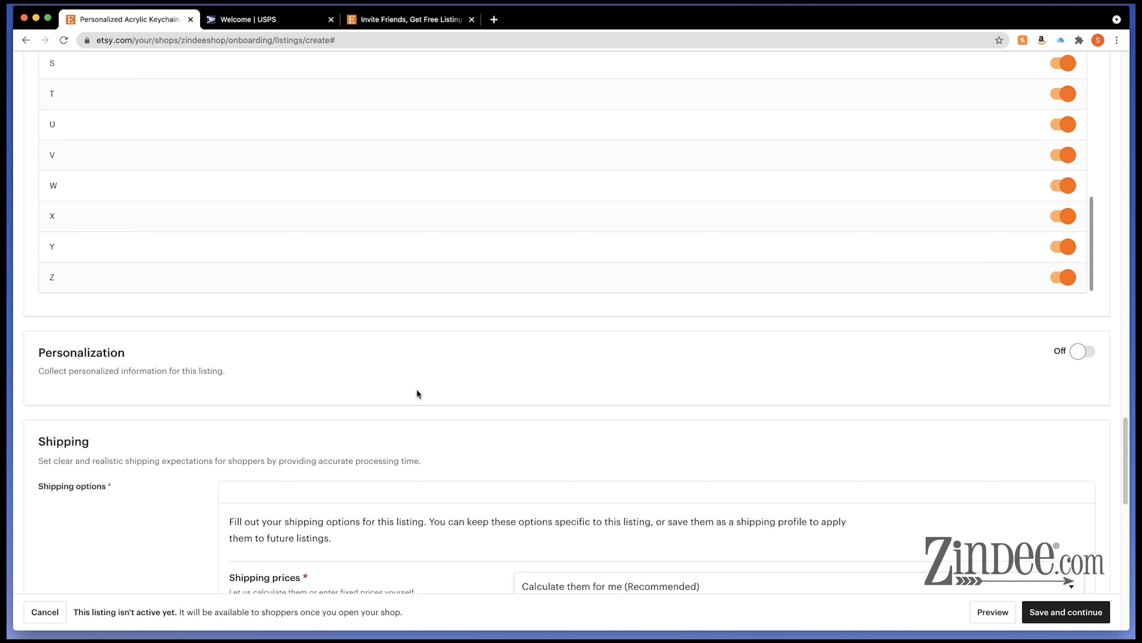
pyautogui.click(1080, 352)
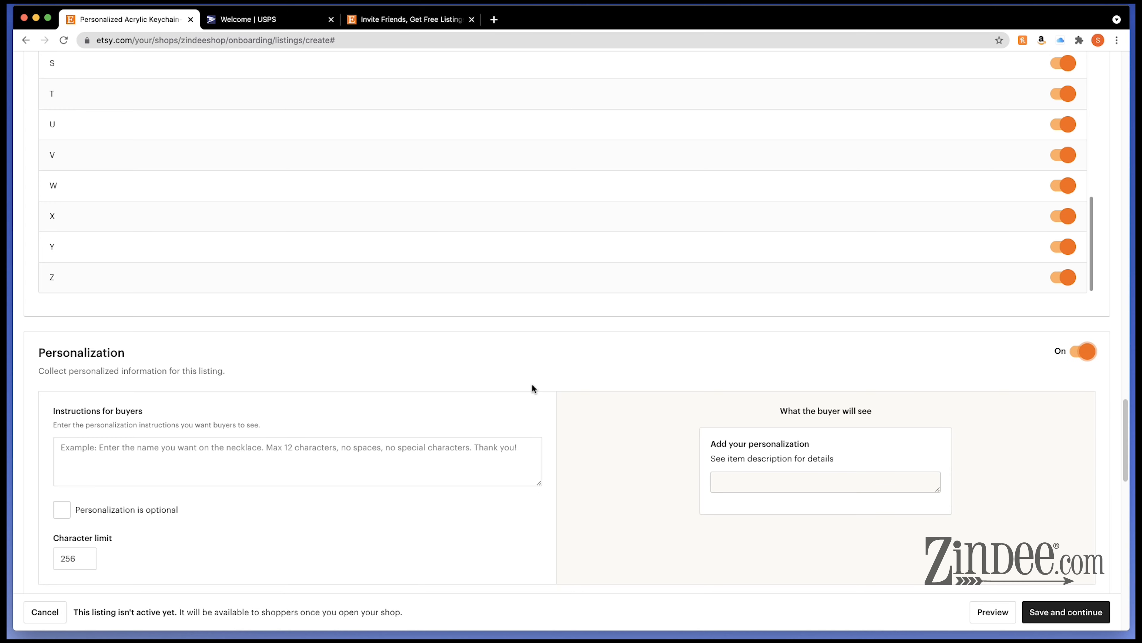
# Step: Fill in the buyer instructions for personalization with "PLEASE WHITE YOUR FULL NAME THAT WILL BE SHOWN ON KEYCHAIN"
pyautogui.scroll(-1, 431, 373)
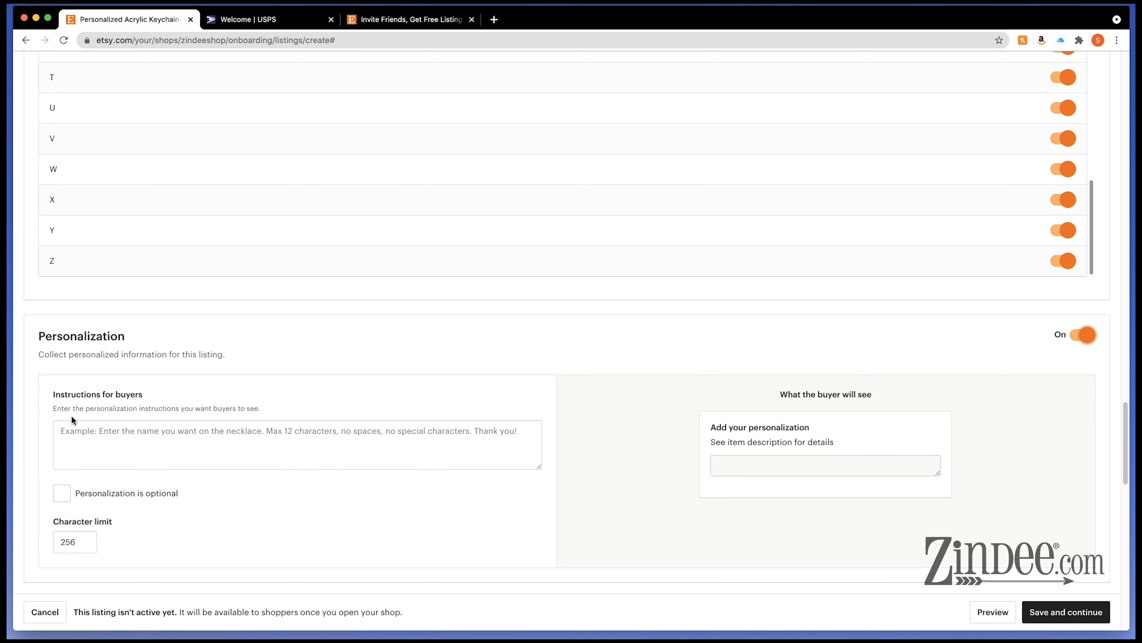
pyautogui.click(61, 427)
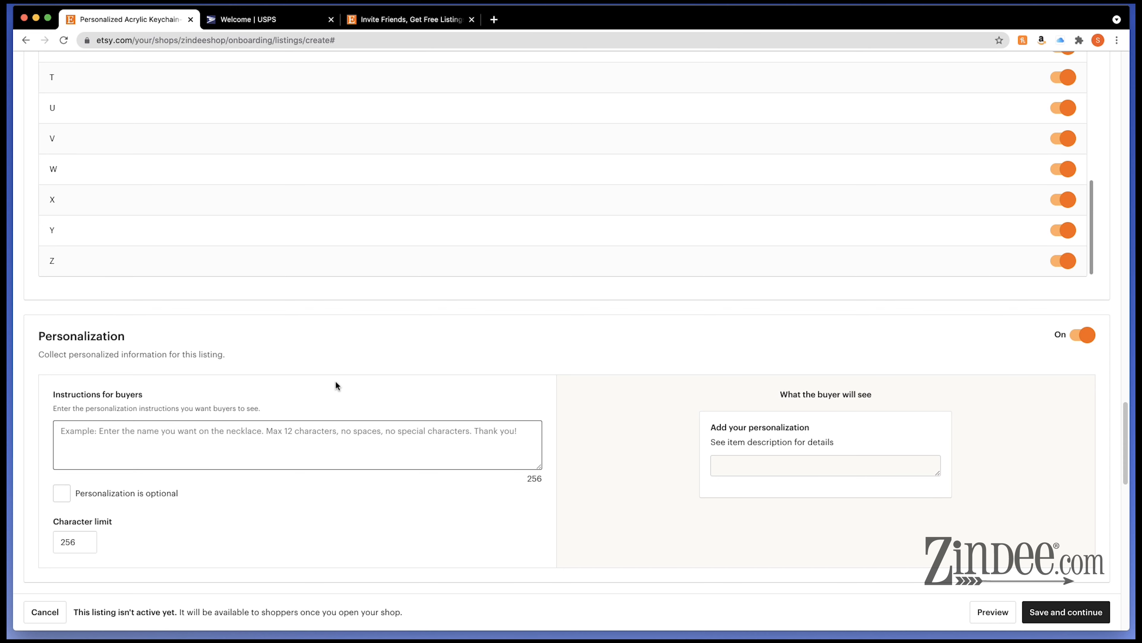
pyautogui.write('PLEASE WHITE')
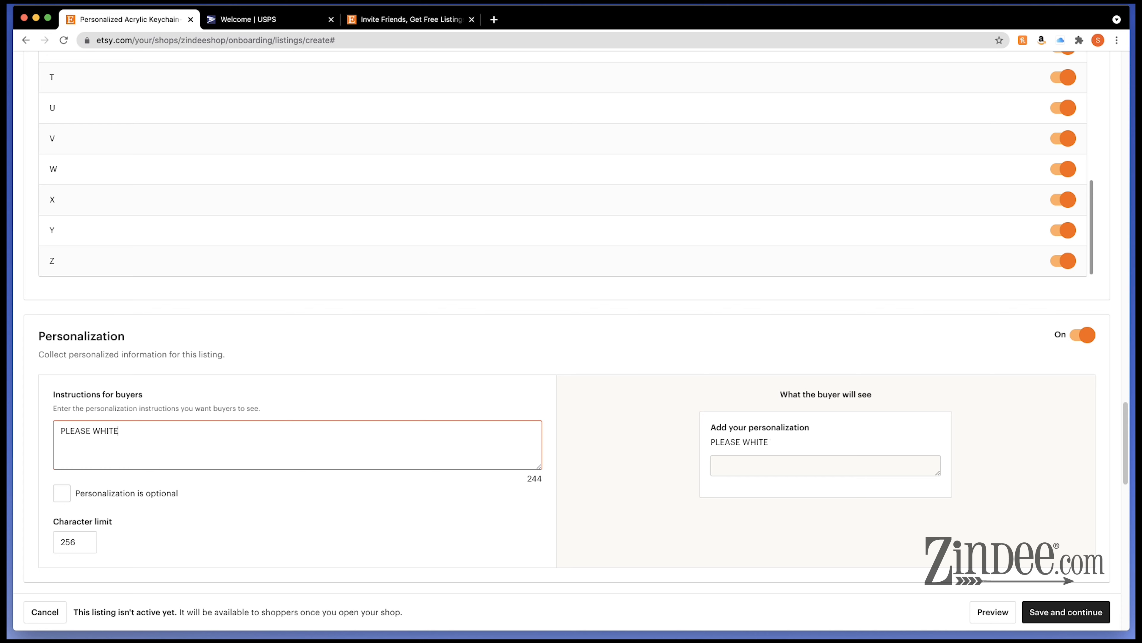
pyautogui.write(' YOUR FULL NAME THAT WILL BE ')
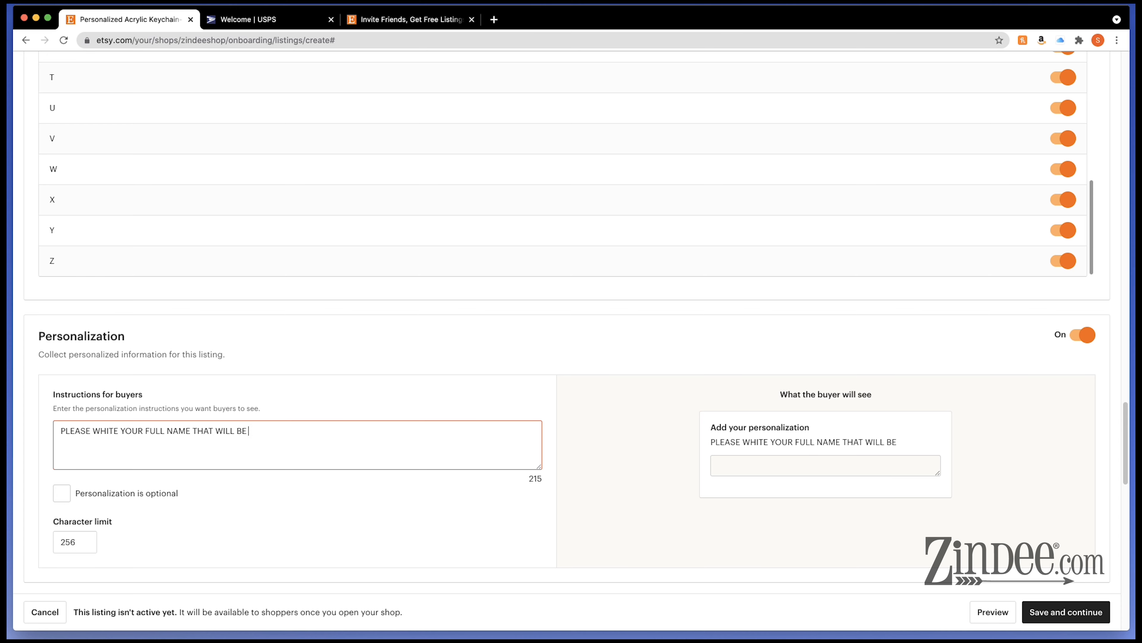
pyautogui.write('SHOWN ON KEYCHAIN')
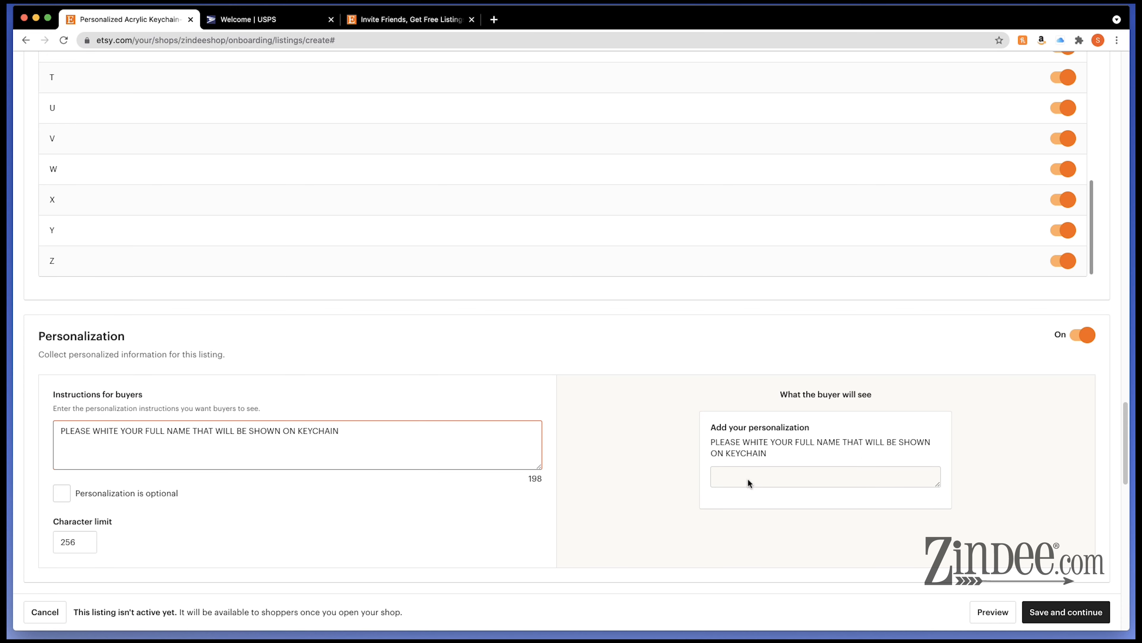
pyautogui.tripleClick(336, 431)
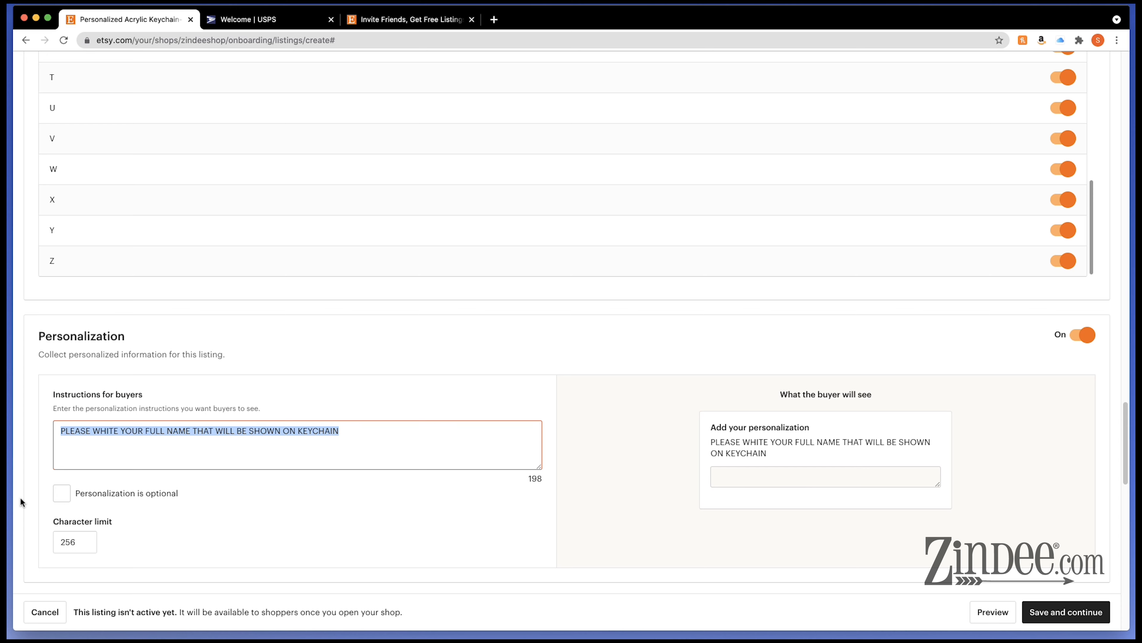
pyautogui.click(62, 495)
pyautogui.click(62, 495)
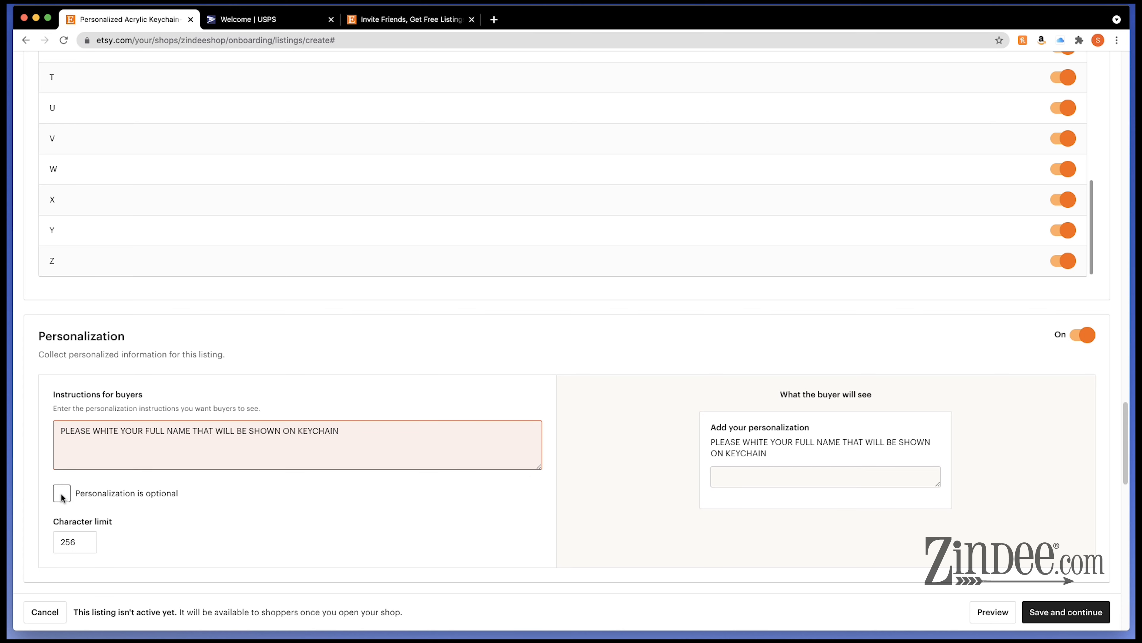
# Step: Clear the personalization instructions and turn off personalization for the listing
pyautogui.tripleClick(163, 441)
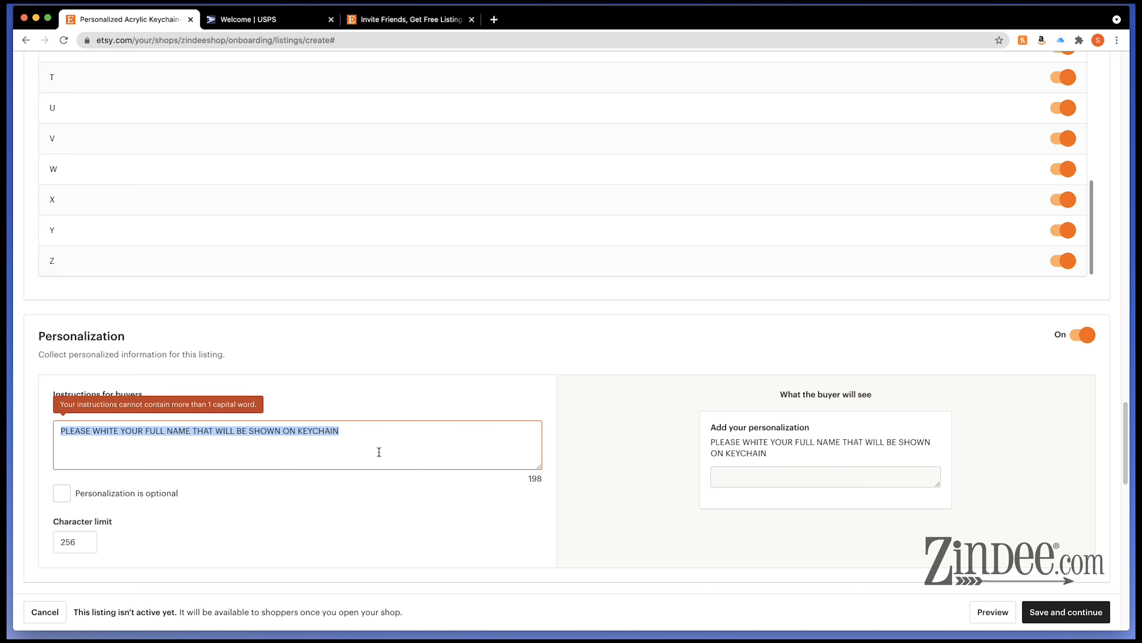
pyautogui.scroll(-2, 401, 373)
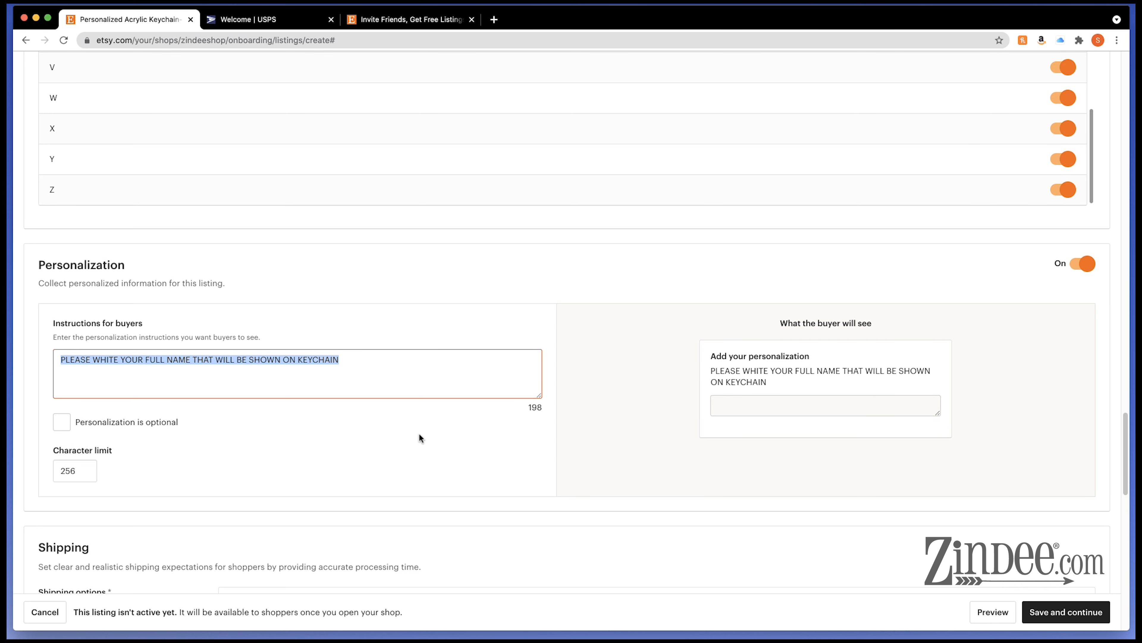
pyautogui.moveTo(354, 368); pyautogui.dragTo(36, 360)
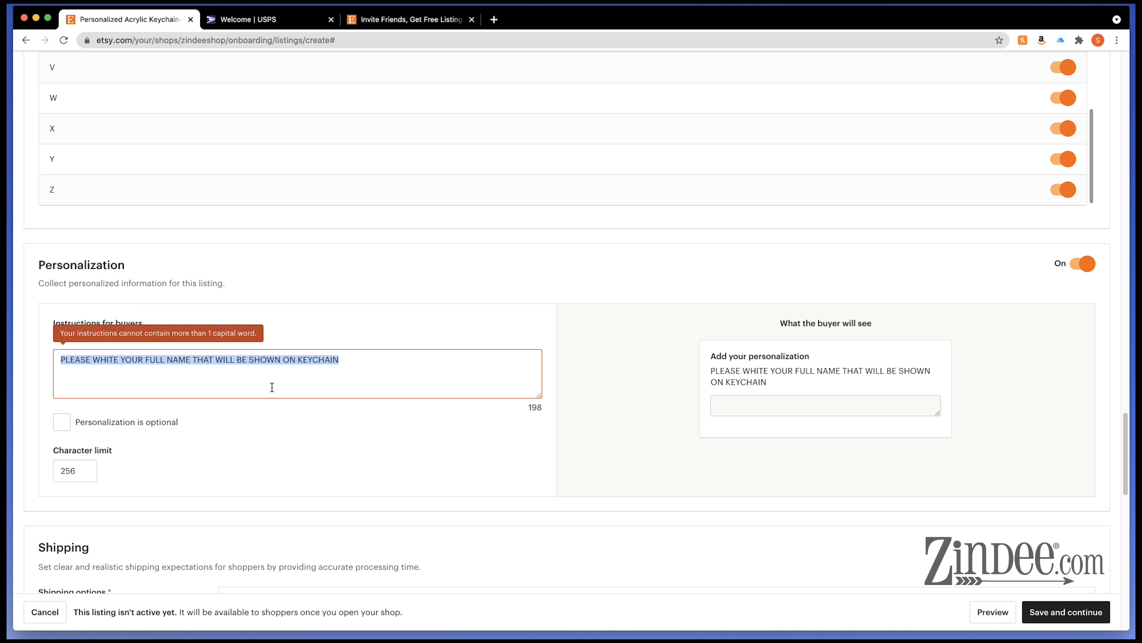
pyautogui.press('BackSpace')
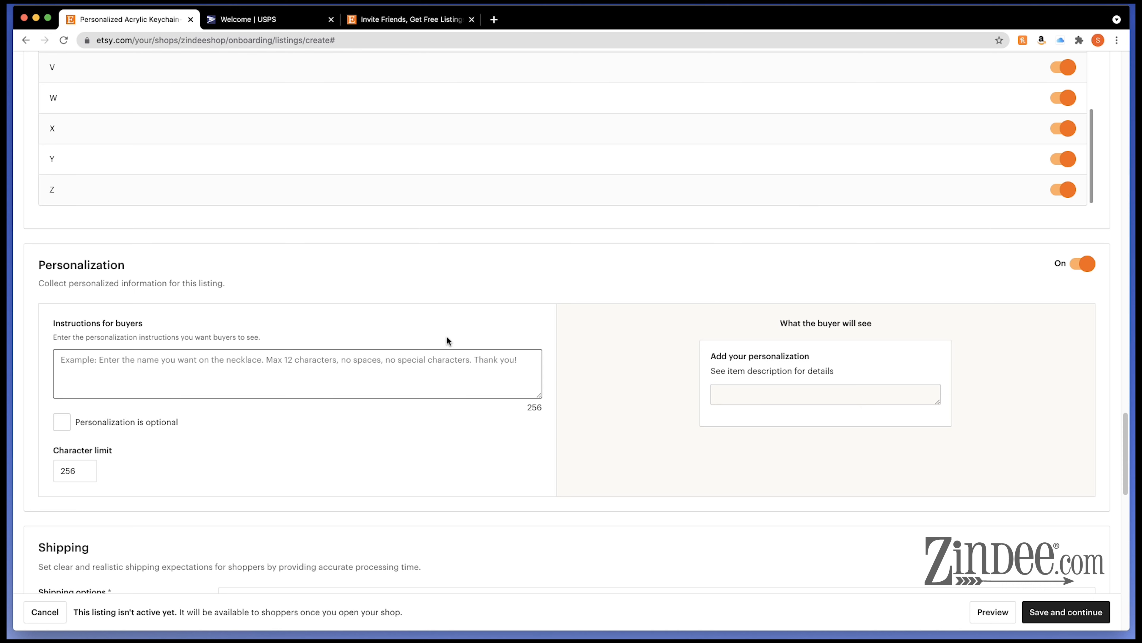
pyautogui.click(1086, 272)
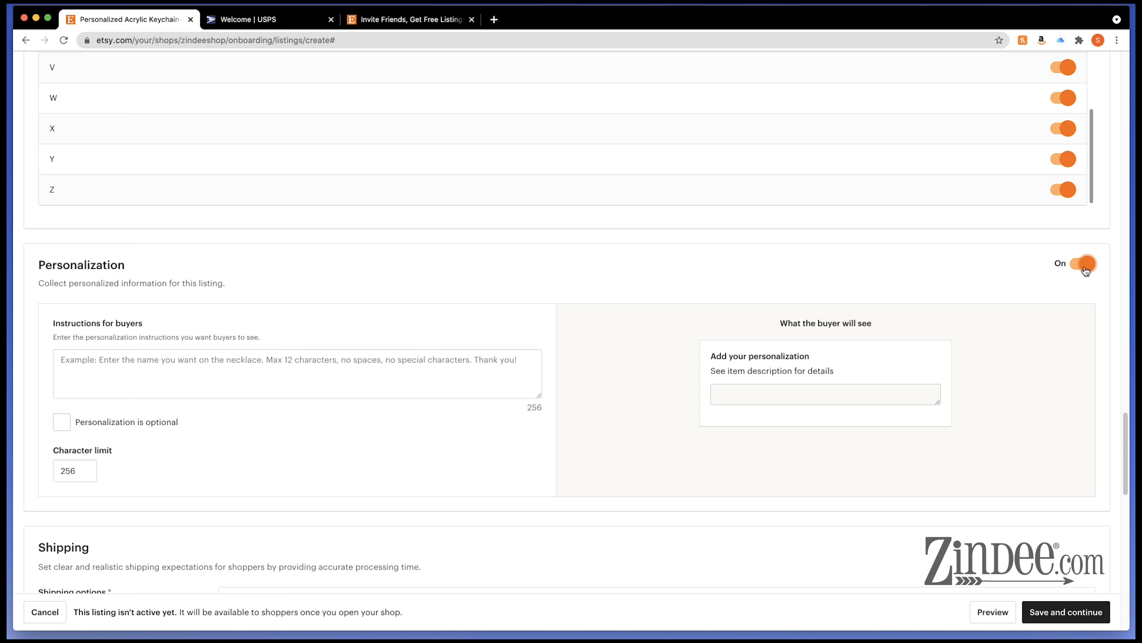
# Step: Try the manually entered fixed shipping prices and return the shipping prices option to "Calculate them for me (Recommended)"
pyautogui.scroll(4, 405, 370)
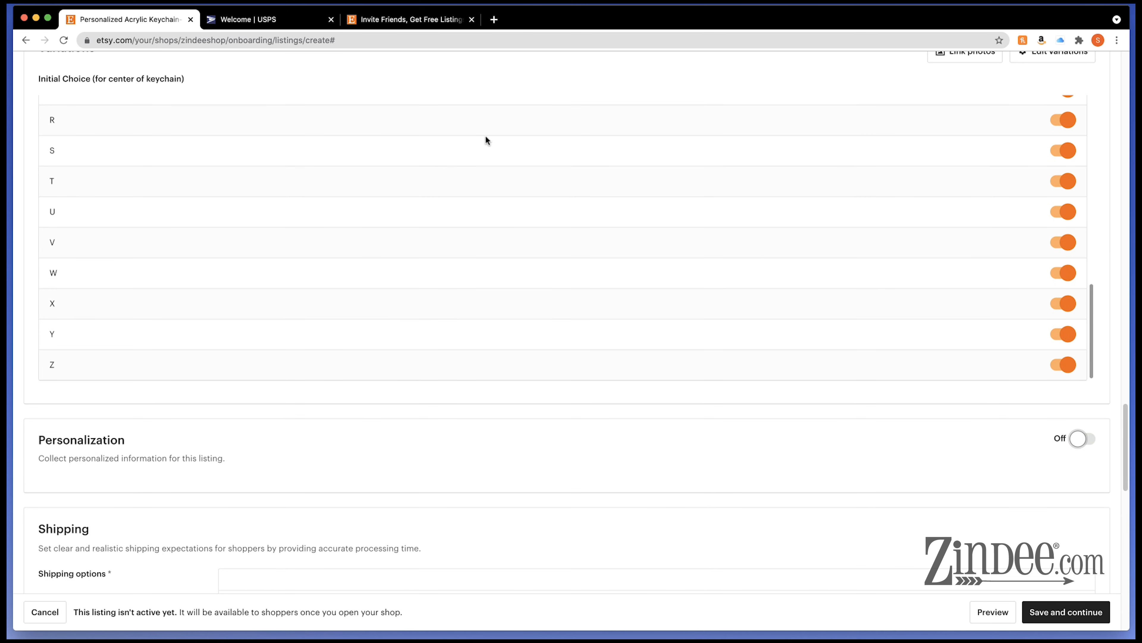
pyautogui.scroll(-5, 353, 203)
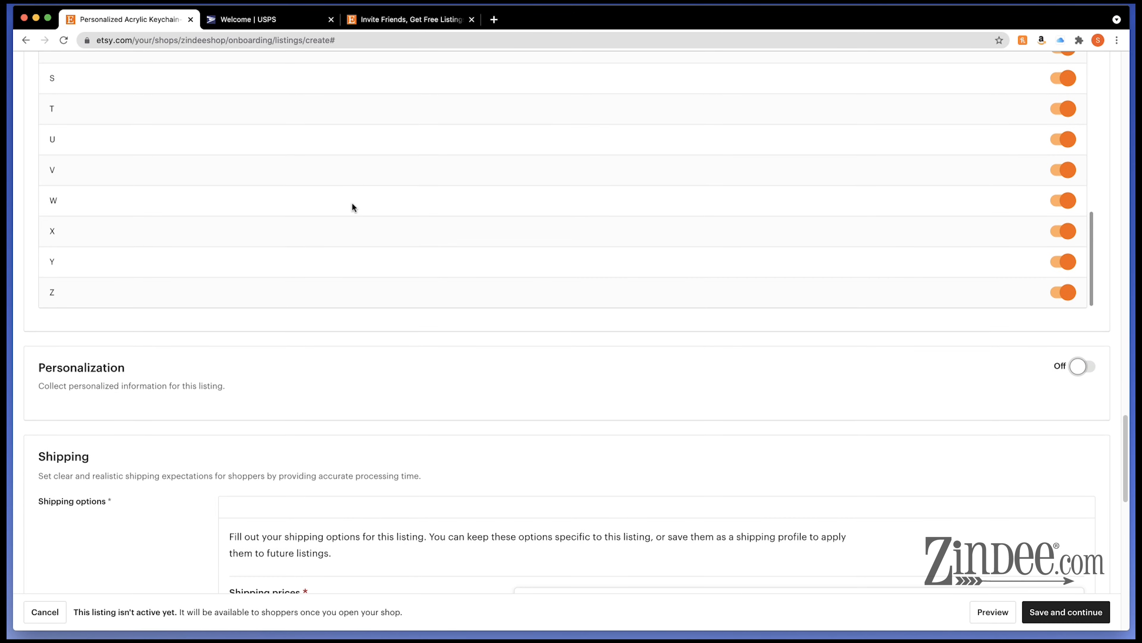
pyautogui.scroll(-2, 352, 201)
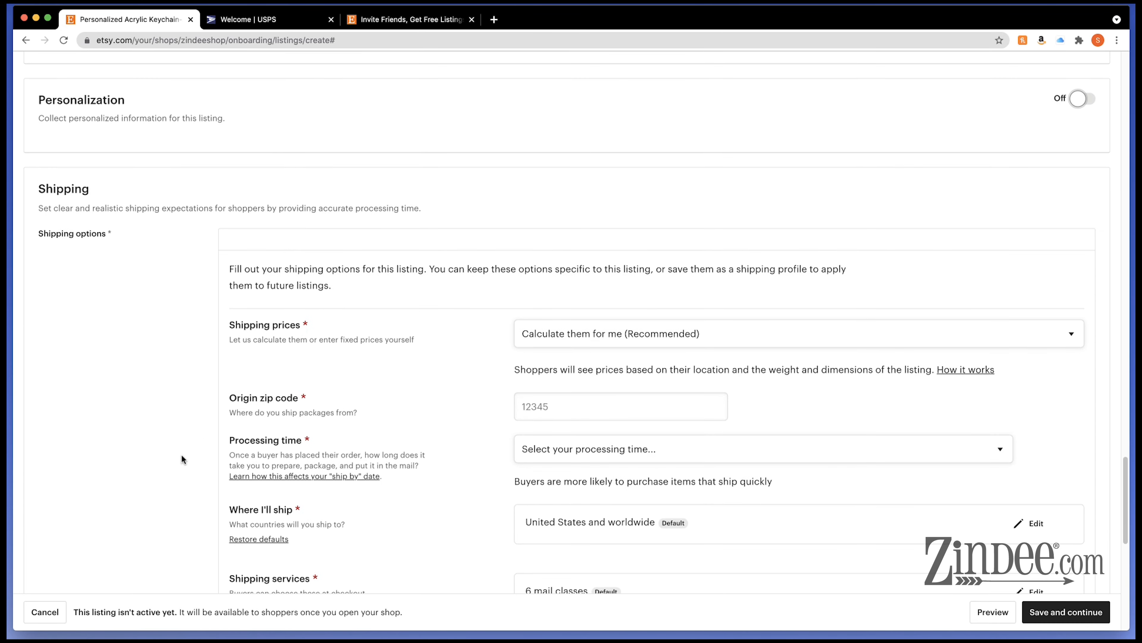
pyautogui.scroll(-2, 173, 462)
pyautogui.scroll(-1, 173, 463)
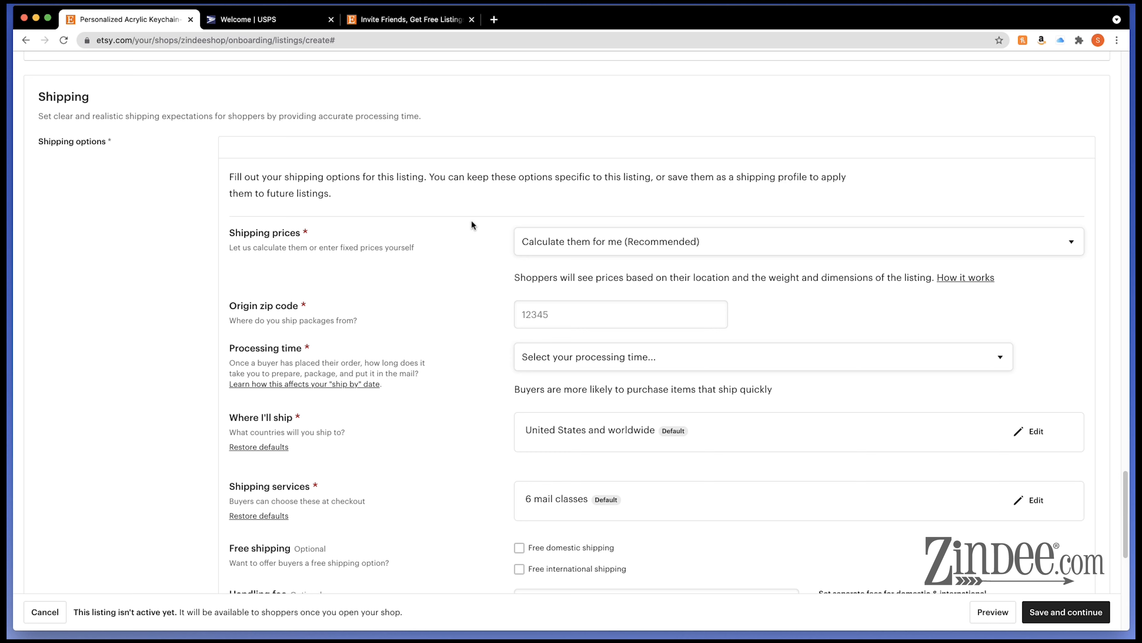
pyautogui.click(673, 242)
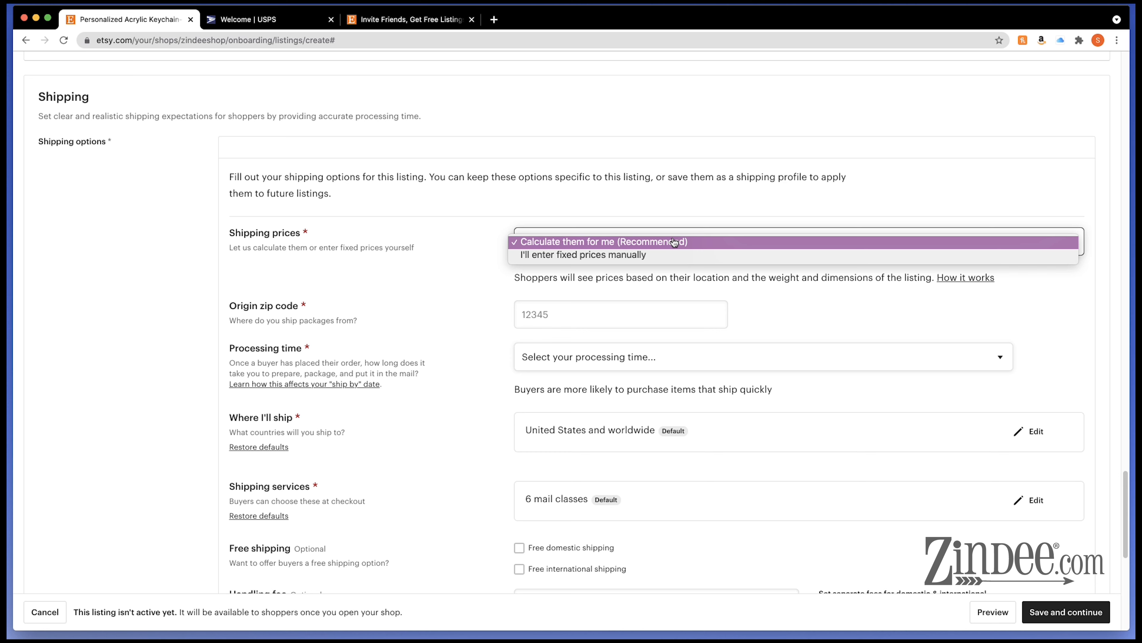
pyautogui.click(638, 260)
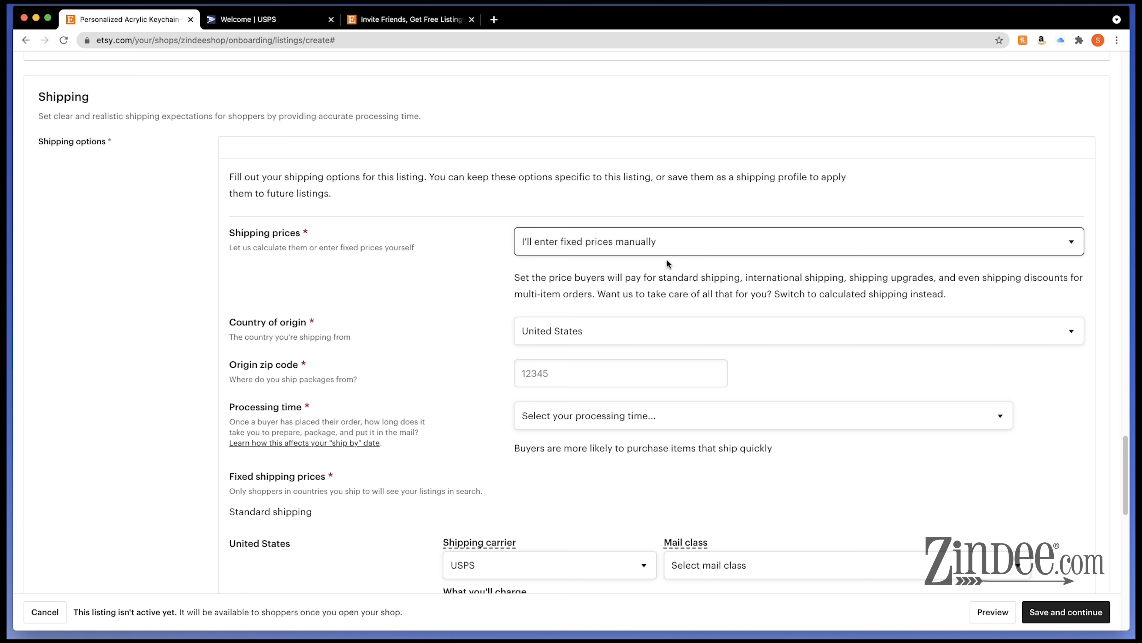
pyautogui.click(671, 247)
pyautogui.click(668, 229)
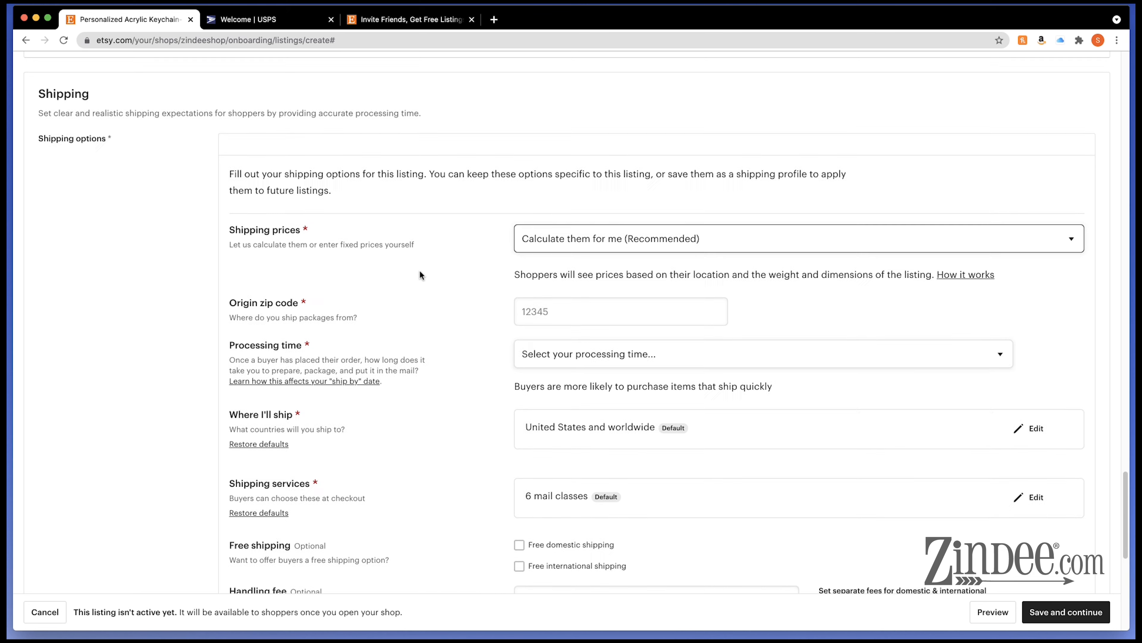
# Step: Enter the seller's origin zip code in the shipping options
pyautogui.scroll(-1, 420, 274)
pyautogui.click(661, 296)
pyautogui.write('32571')
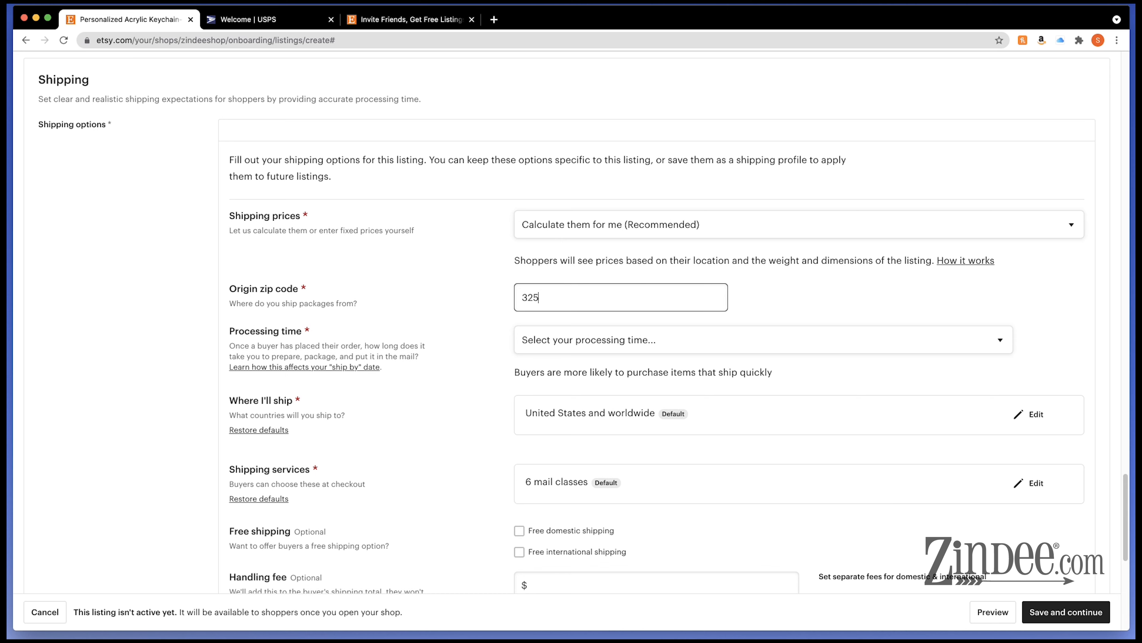
pyautogui.click(824, 297)
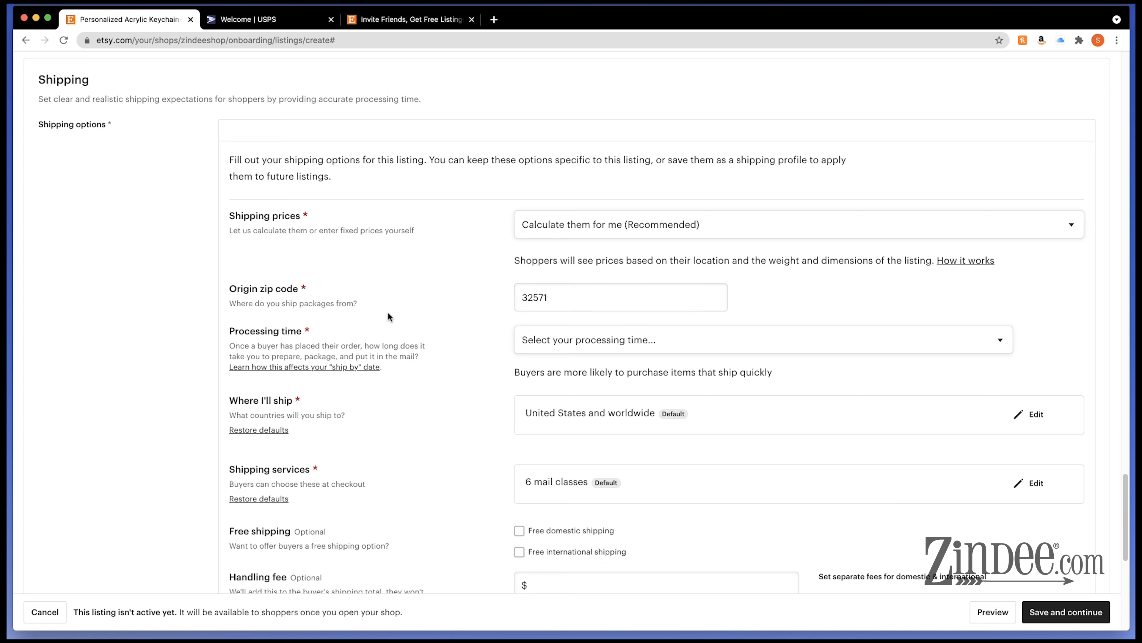
# Step: Try a custom processing time range with both the minimum and maximum set to 2 business days
pyautogui.click(655, 343)
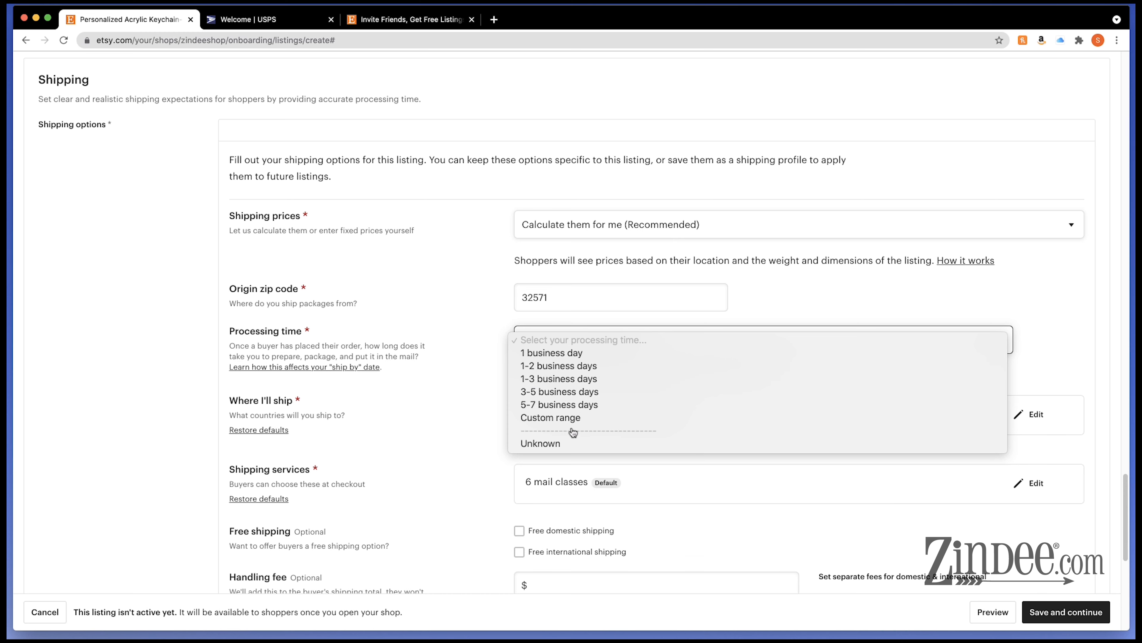
pyautogui.click(574, 418)
pyautogui.click(607, 386)
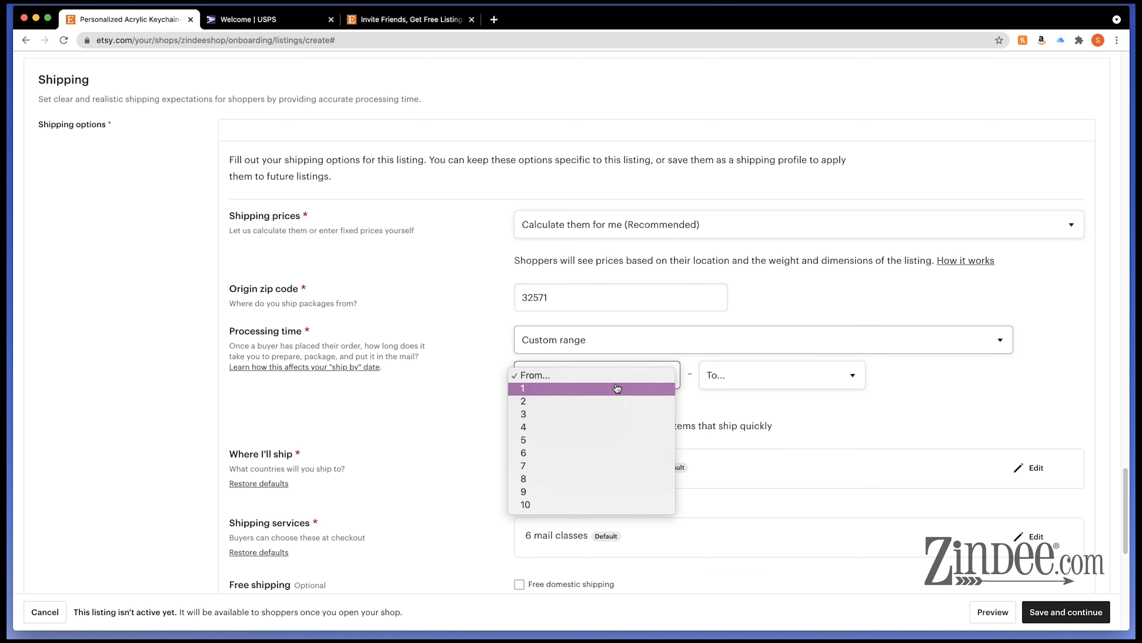
pyautogui.click(615, 388)
pyautogui.click(595, 403)
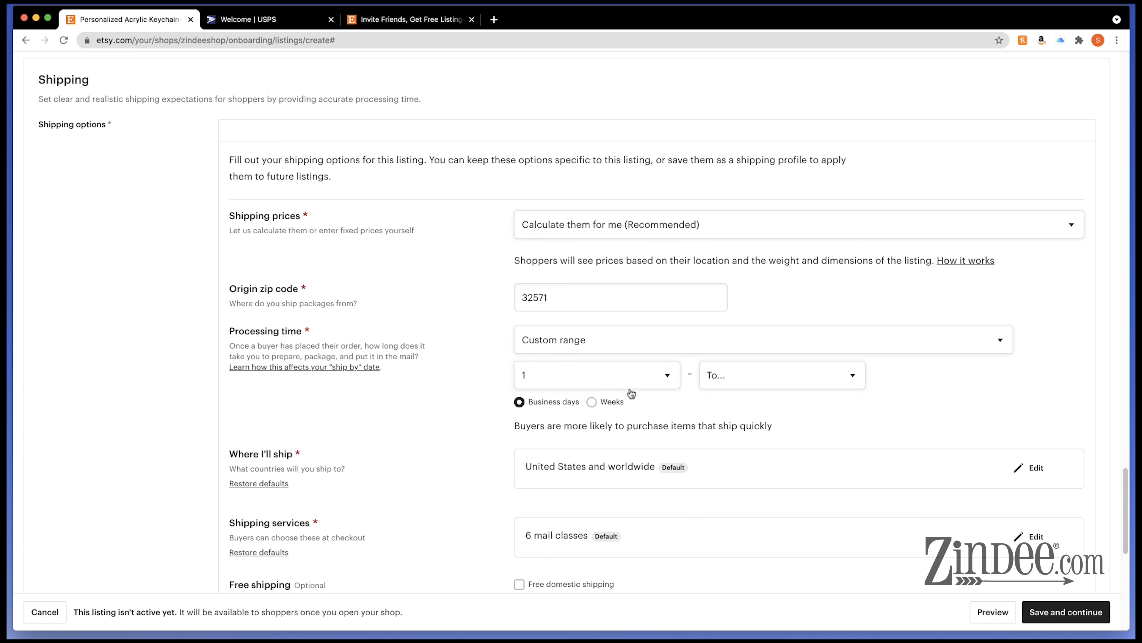
pyautogui.click(715, 375)
pyautogui.press('Return')
pyautogui.click(551, 376)
pyautogui.press('Down')
pyautogui.press('Down')
pyautogui.press('Return')
pyautogui.click(554, 379)
pyautogui.click(553, 379)
pyautogui.click(704, 382)
pyautogui.click(585, 406)
pyautogui.click(587, 405)
pyautogui.click(604, 339)
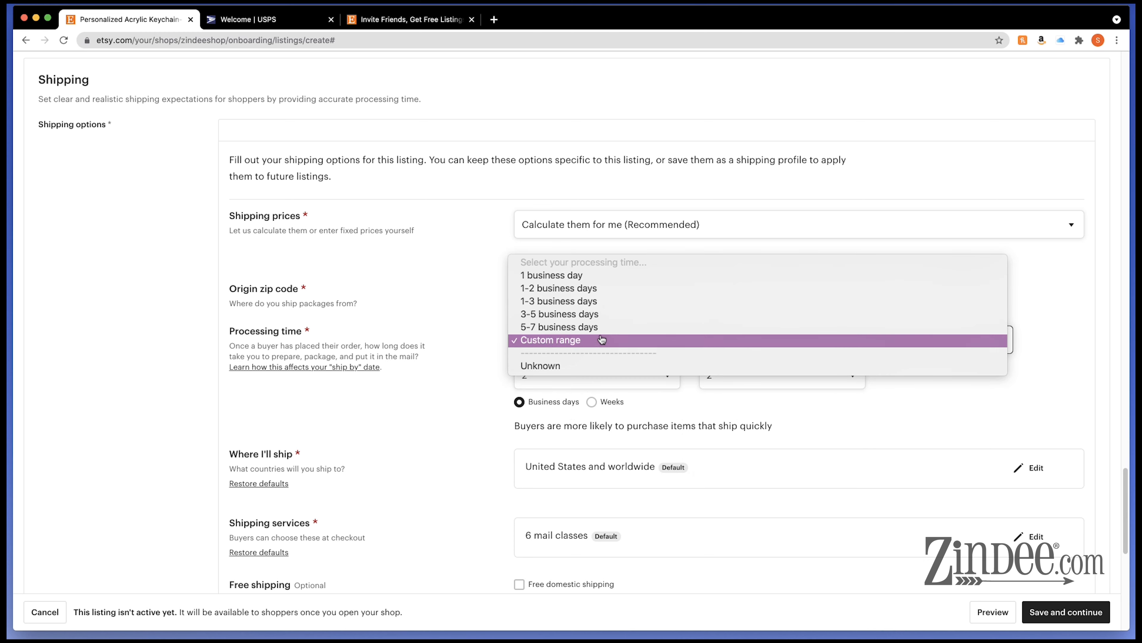
pyautogui.click(555, 364)
pyautogui.click(576, 350)
pyautogui.click(571, 318)
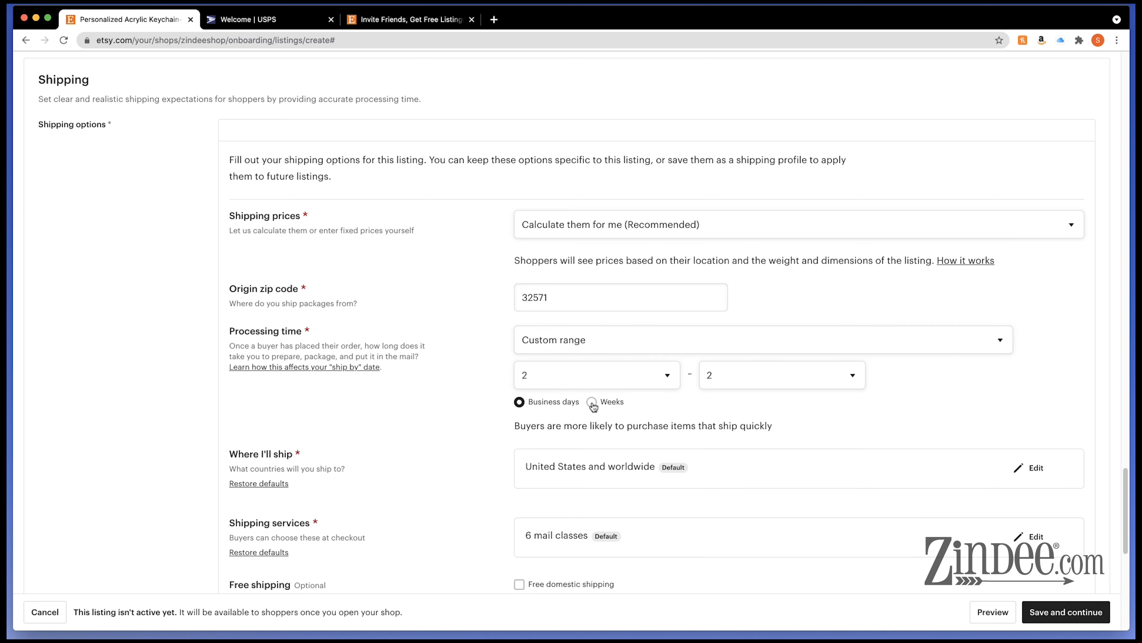
pyautogui.click(598, 348)
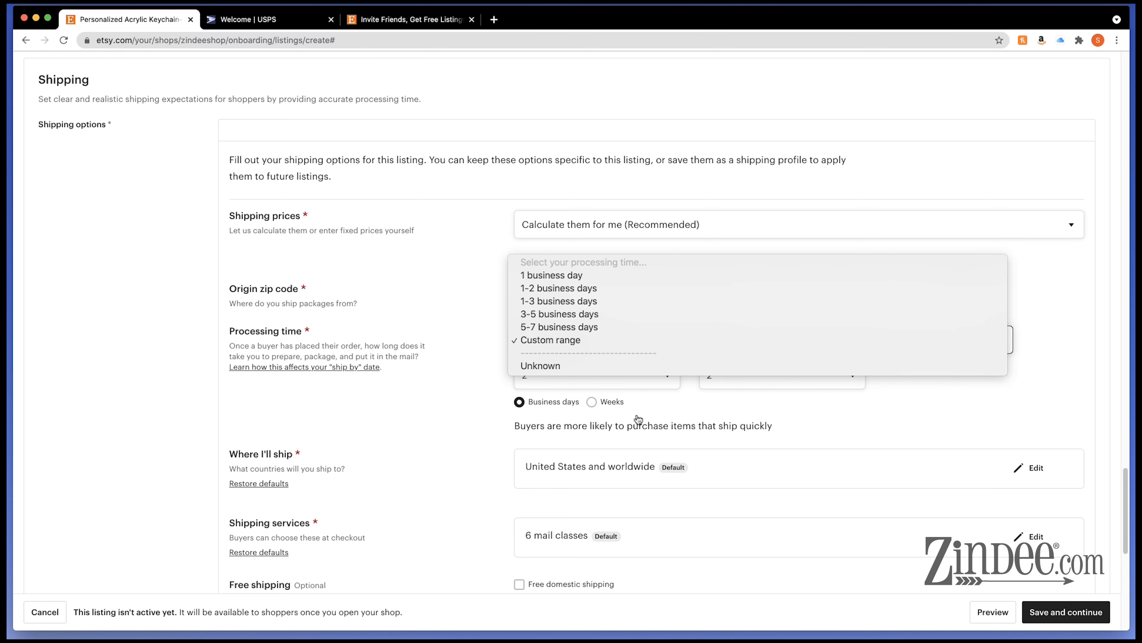
pyautogui.click(625, 413)
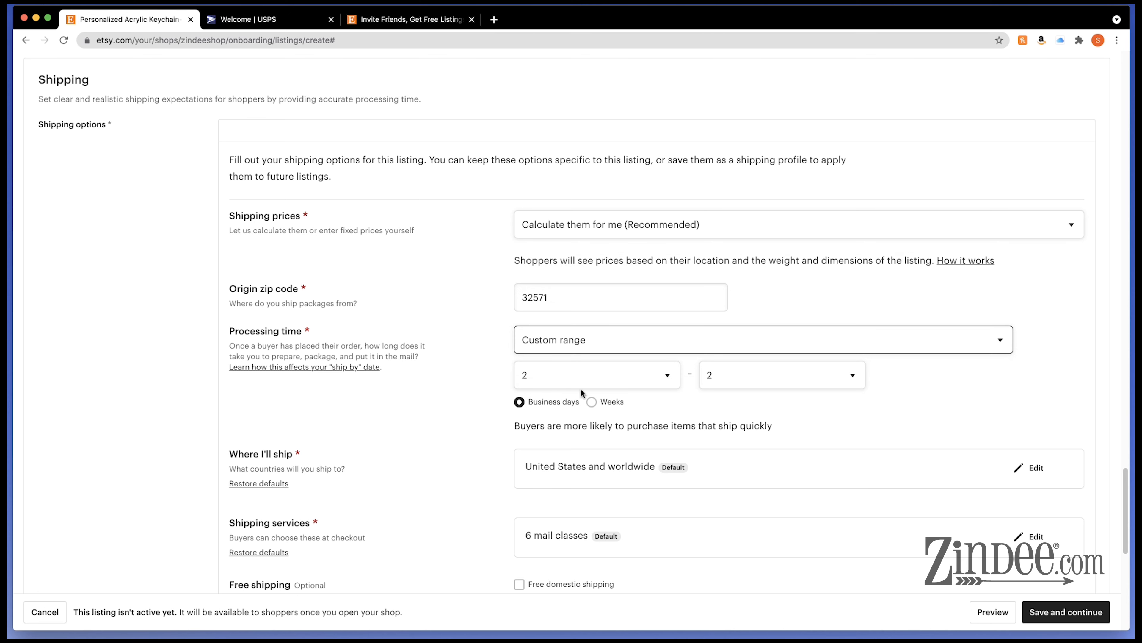
# Step: Set the custom processing time range to 7 through 10 business days
pyautogui.click(669, 376)
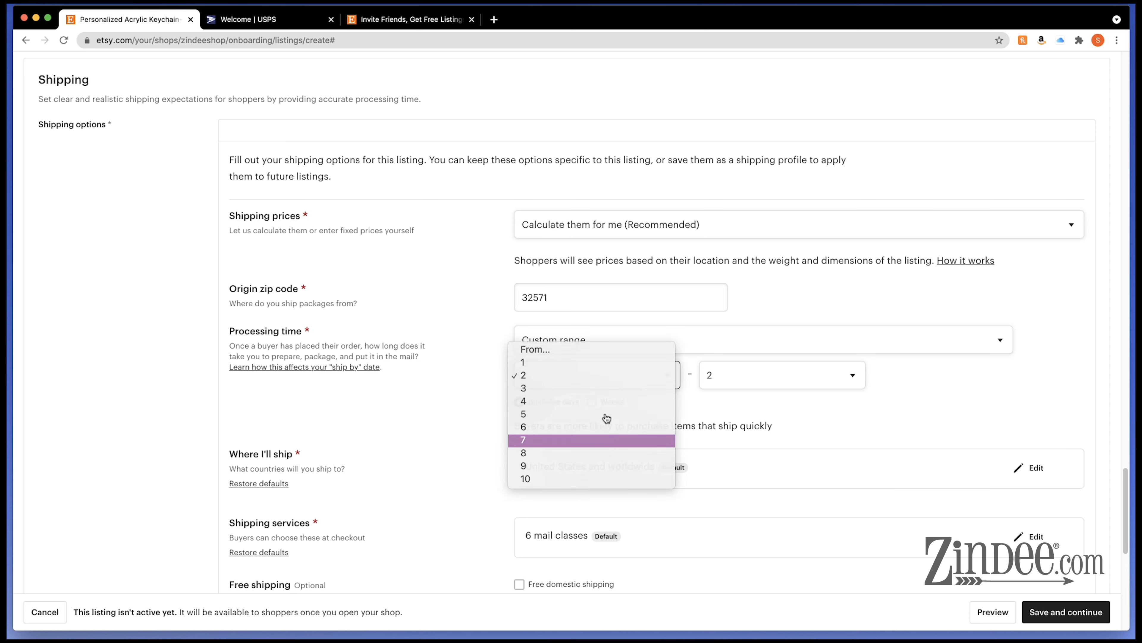
pyautogui.click(546, 439)
pyautogui.click(722, 384)
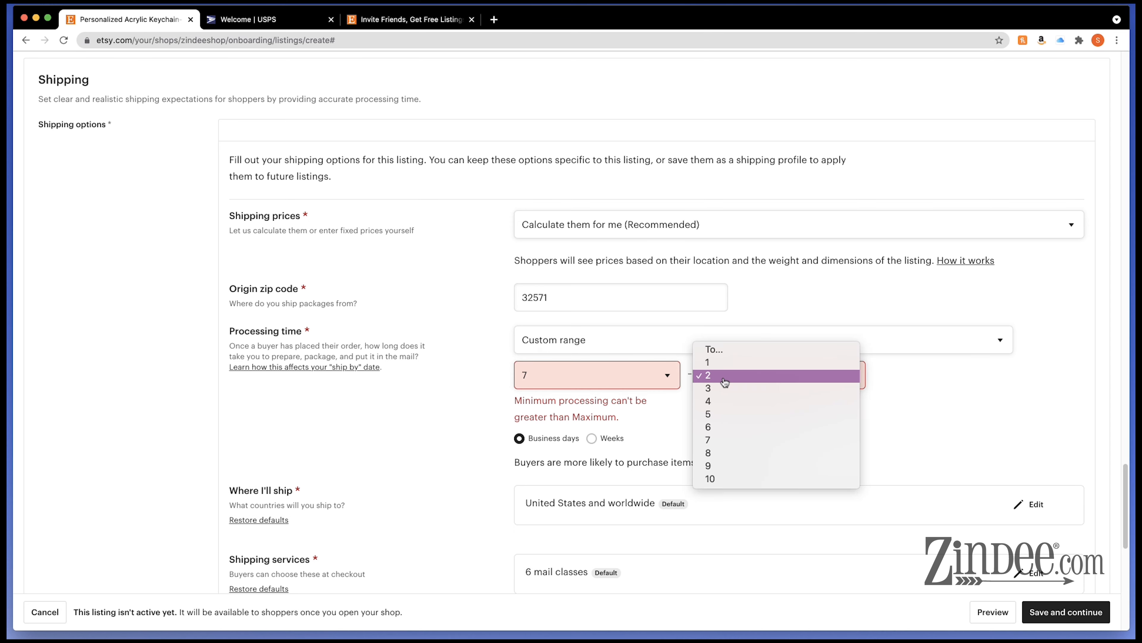
pyautogui.click(727, 478)
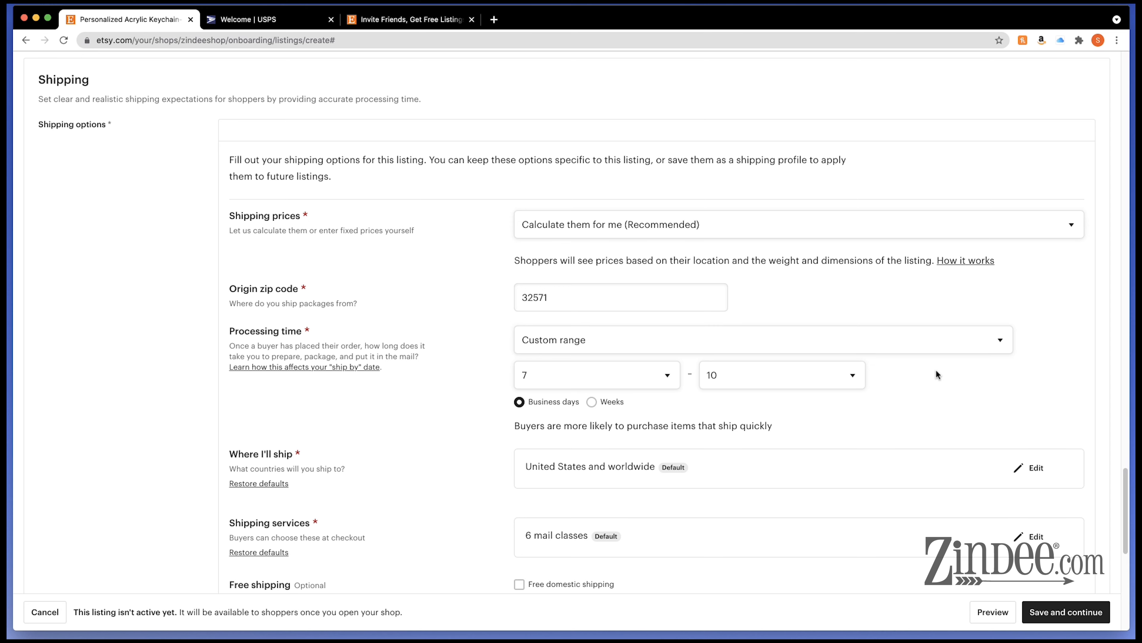
# Step: Set the processing time to the preset of 5-7 business days
pyautogui.click(834, 350)
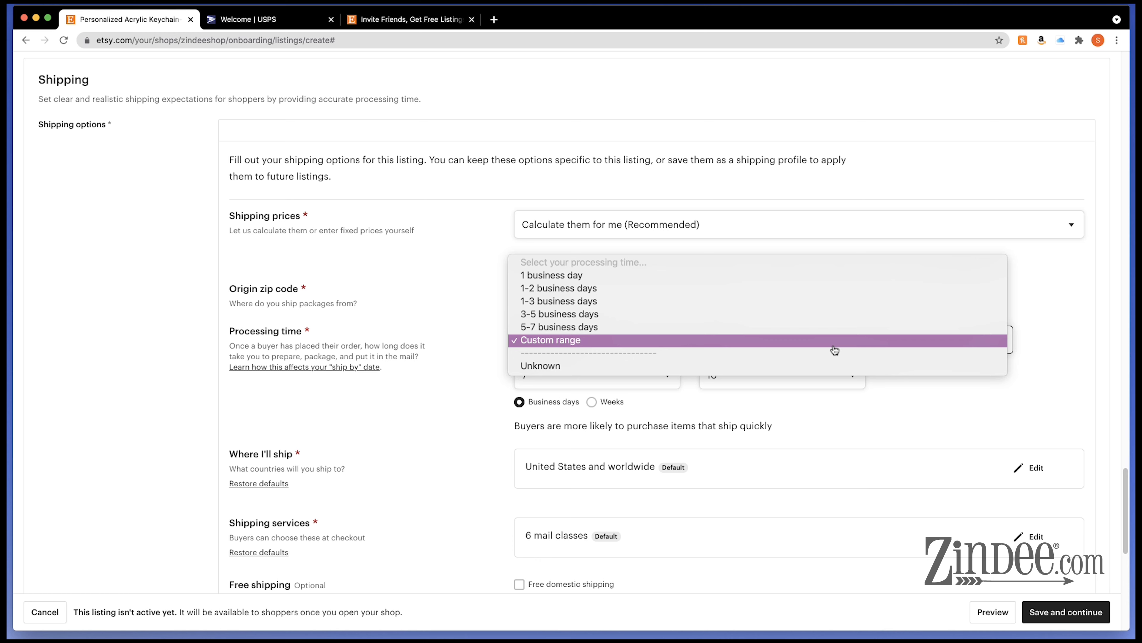
pyautogui.click(574, 328)
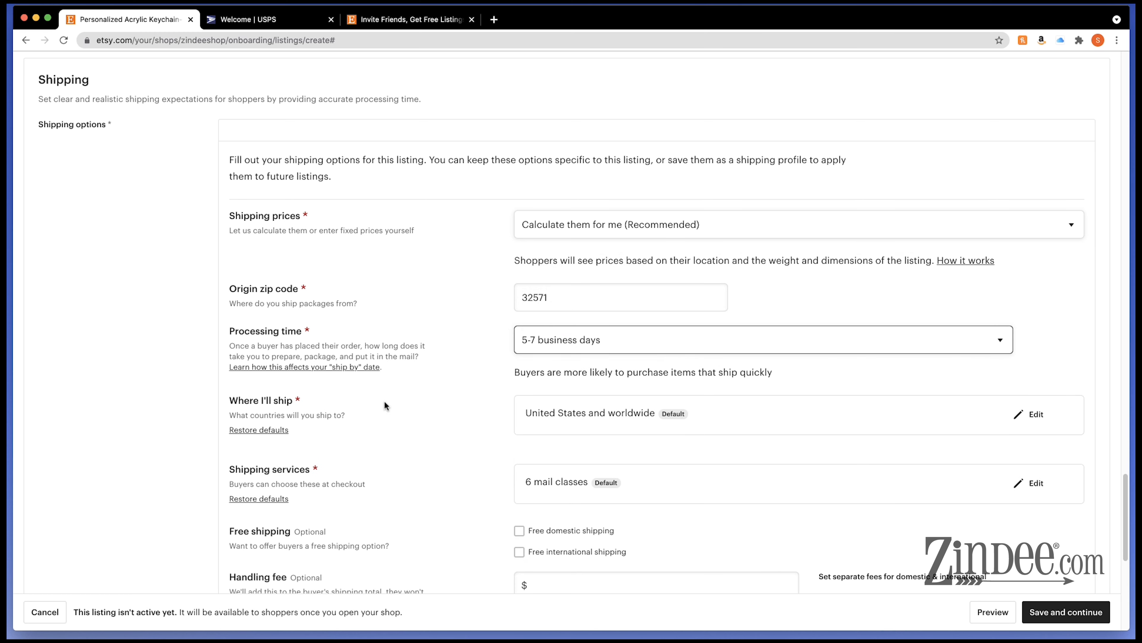
pyautogui.click(114, 362)
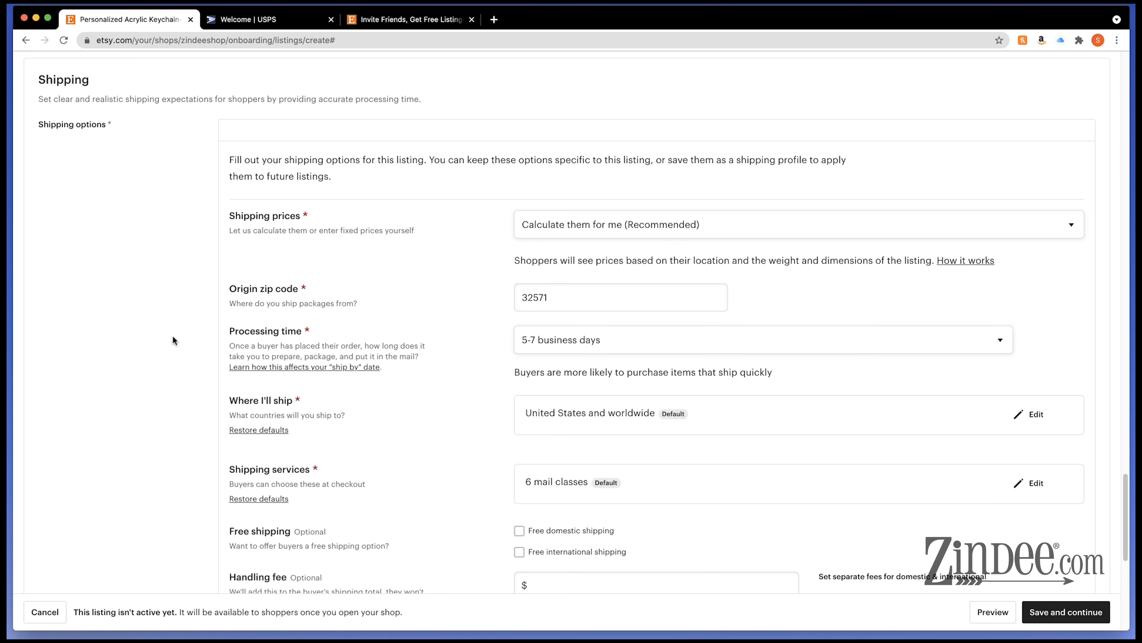
pyautogui.scroll(-1, 468, 383)
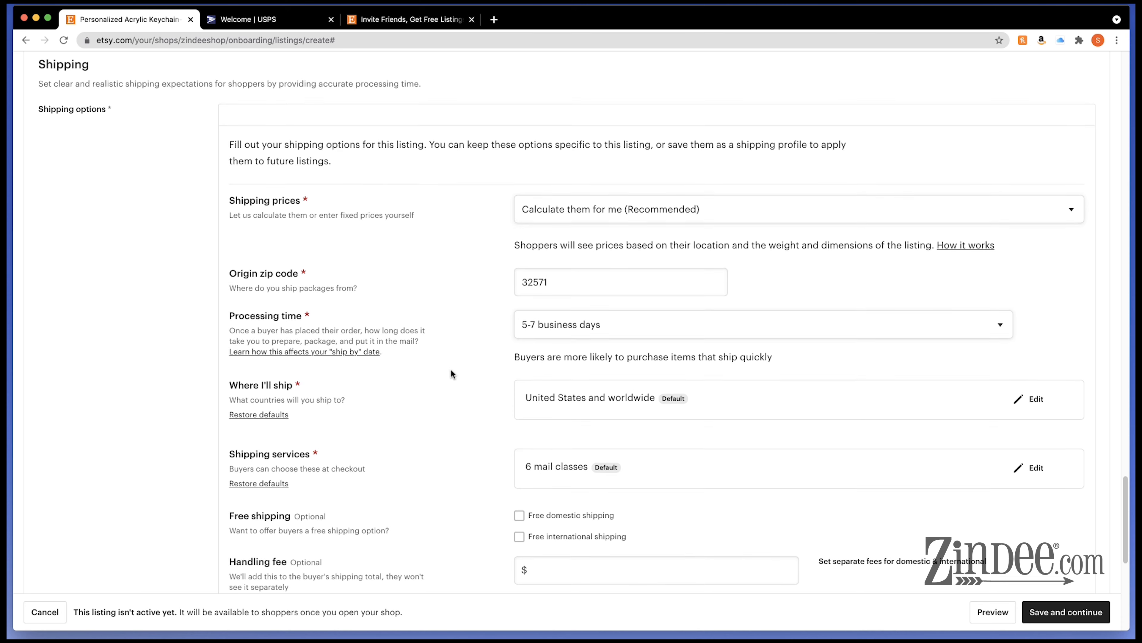
# Step: Open the listing's shipping destinations for editing and look over the available world regions
pyautogui.scroll(-1, 451, 372)
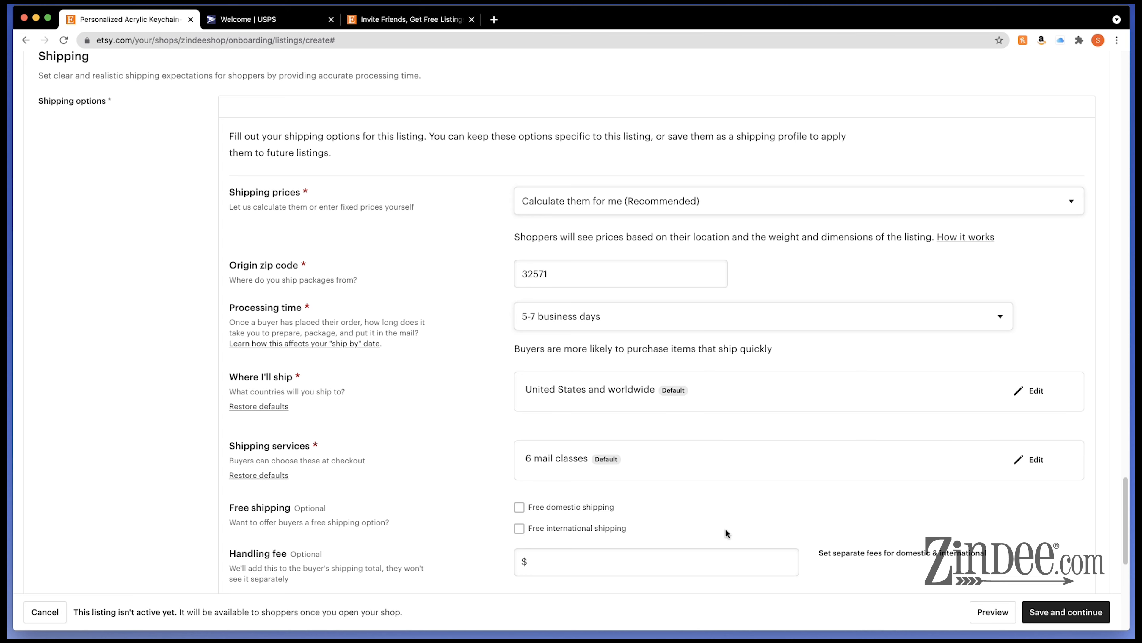
pyautogui.click(1035, 392)
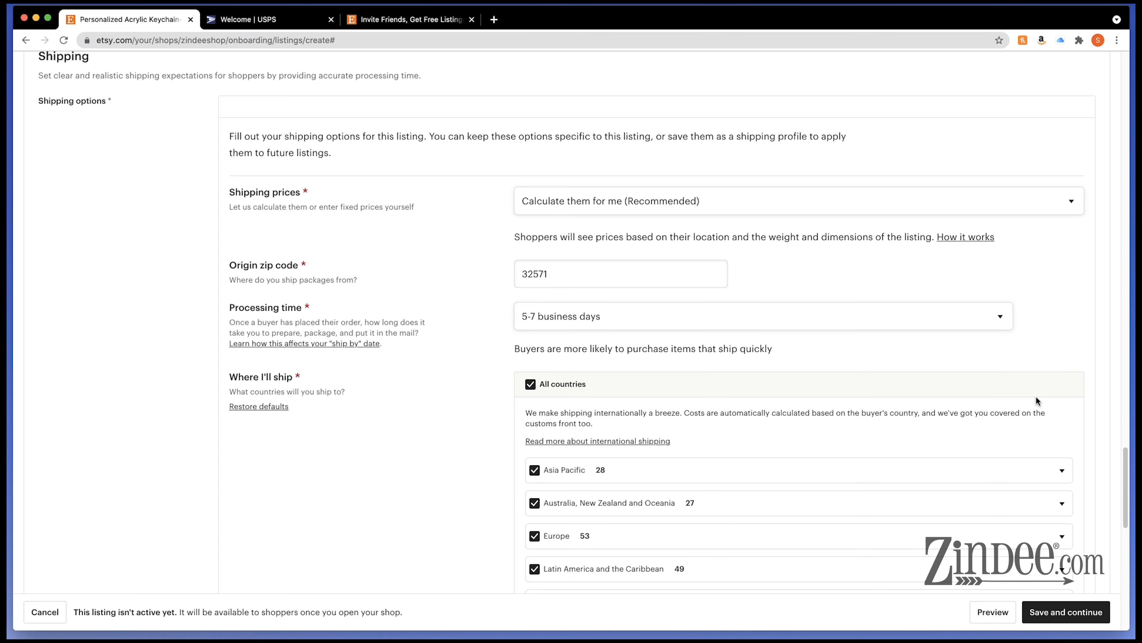
pyautogui.scroll(-6, 904, 425)
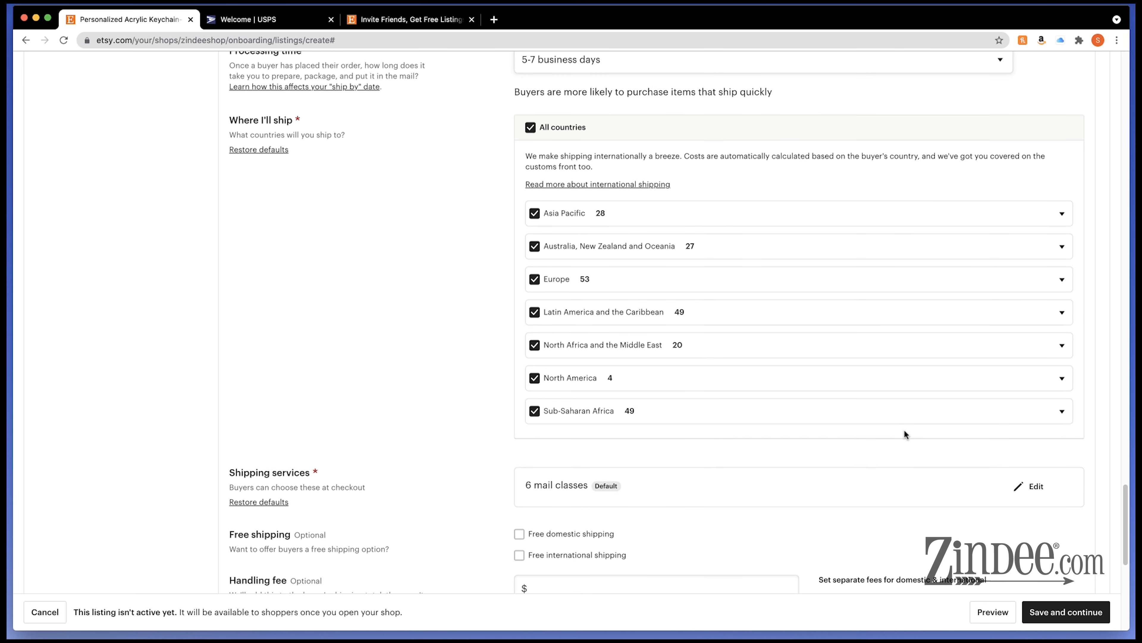
pyautogui.scroll(4, 888, 448)
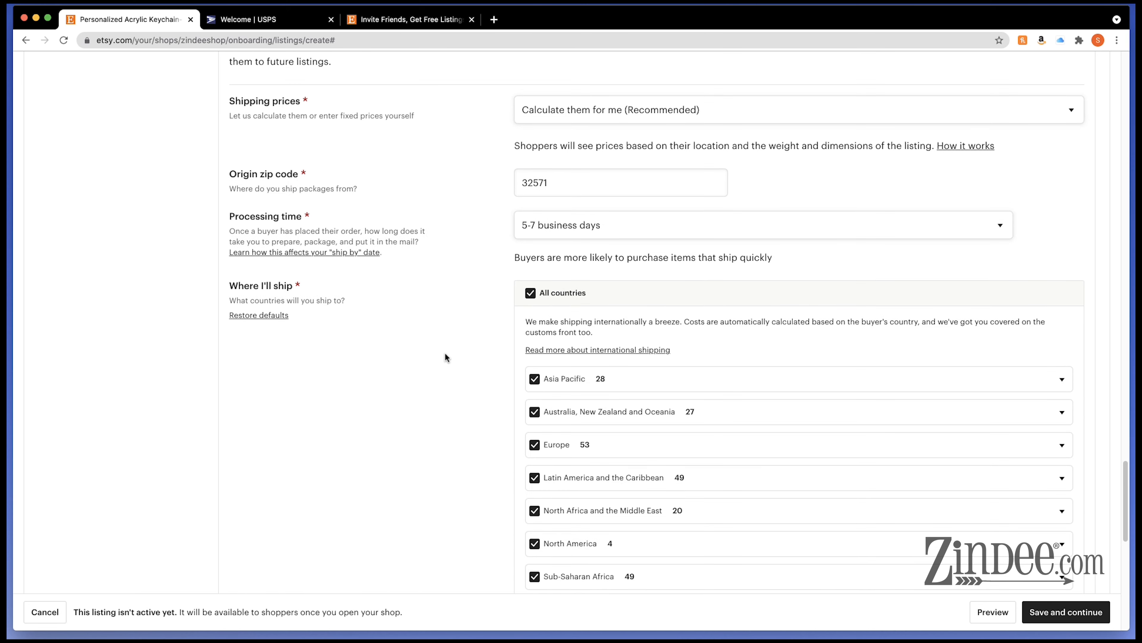
pyautogui.scroll(-5, 446, 357)
pyautogui.scroll(3, 436, 378)
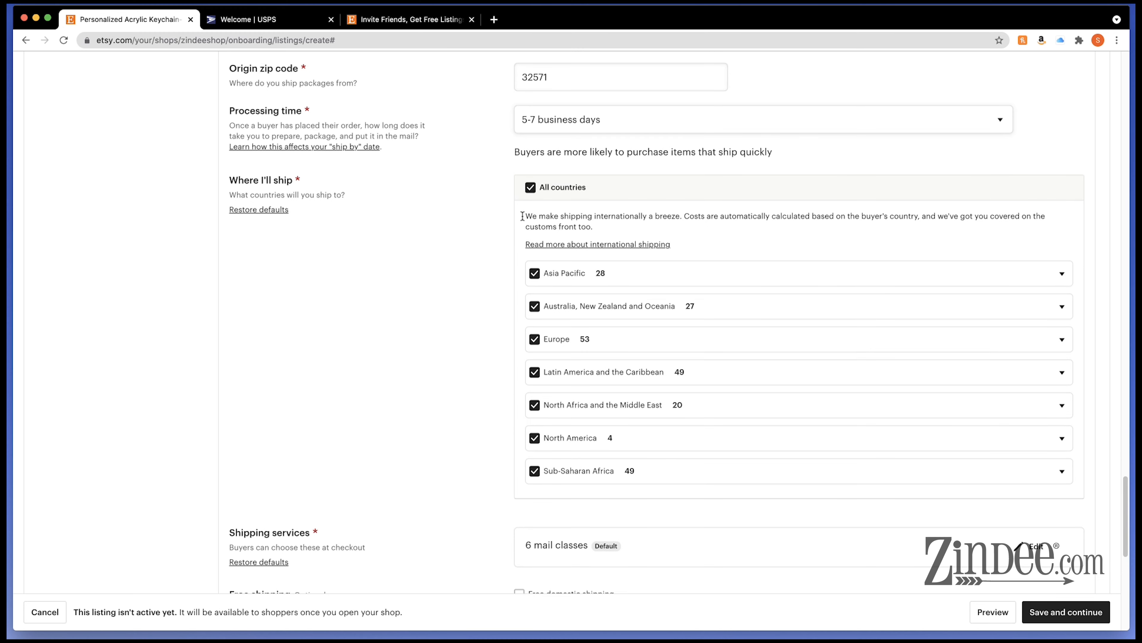
# Step: Try limiting the shipping destinations to the United States only, and reselect all countries
pyautogui.click(531, 187)
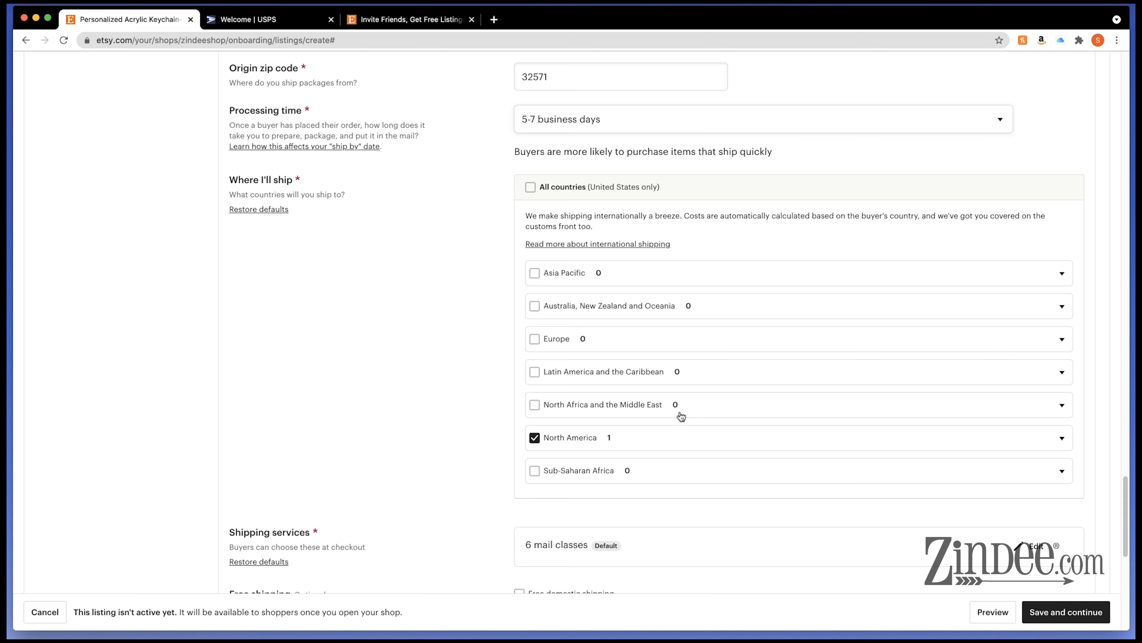
pyautogui.scroll(7, 448, 387)
pyautogui.scroll(-5, 447, 386)
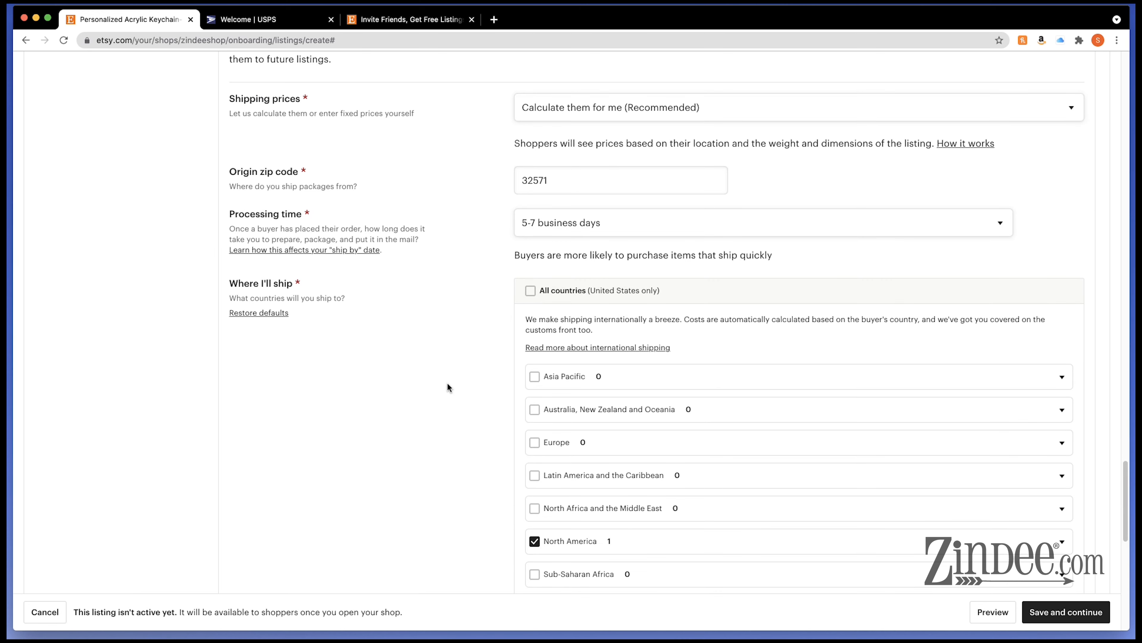
pyautogui.click(530, 291)
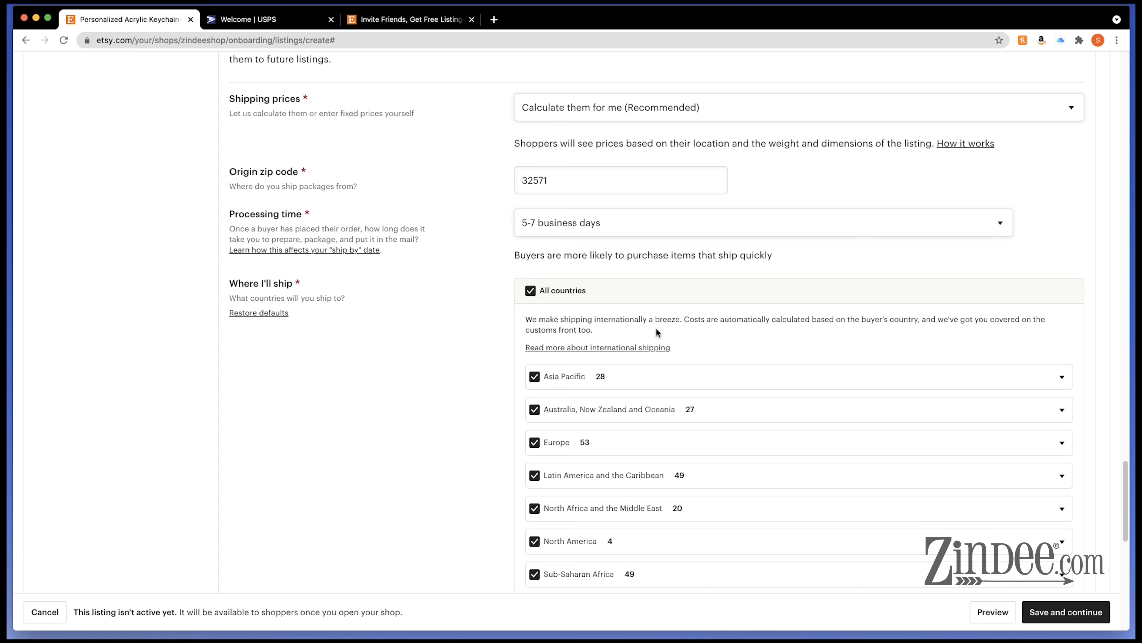
# Step: Edit the shipping services to exclude USPS Priority Mail Express and USPS Priority Mail Express International
pyautogui.scroll(-5, 452, 369)
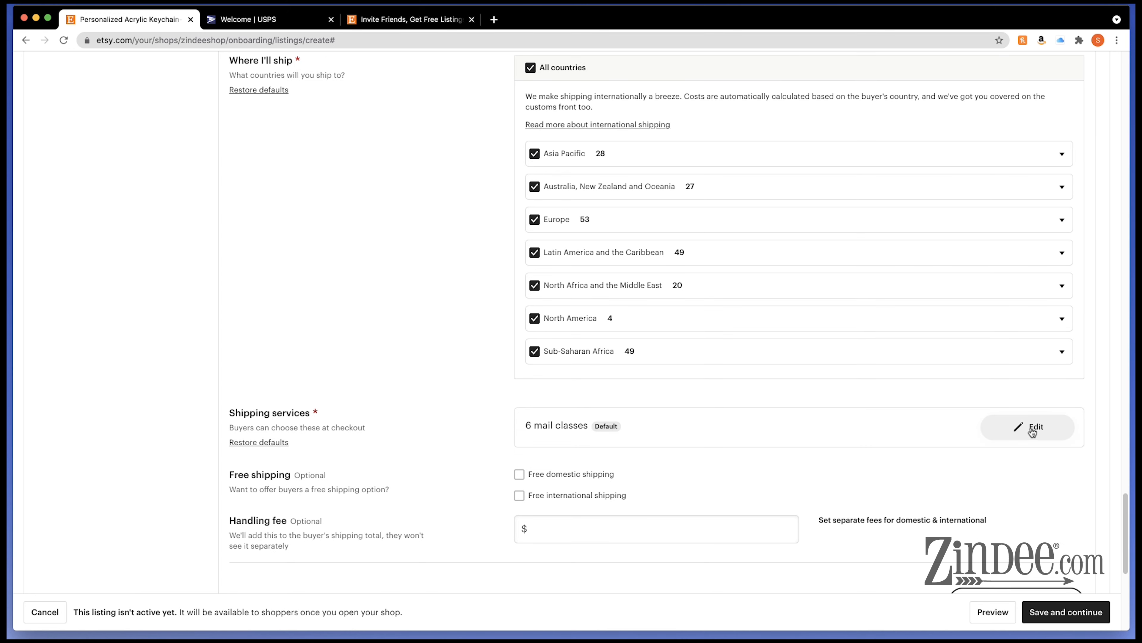
pyautogui.click(1033, 431)
pyautogui.scroll(7, 246, 356)
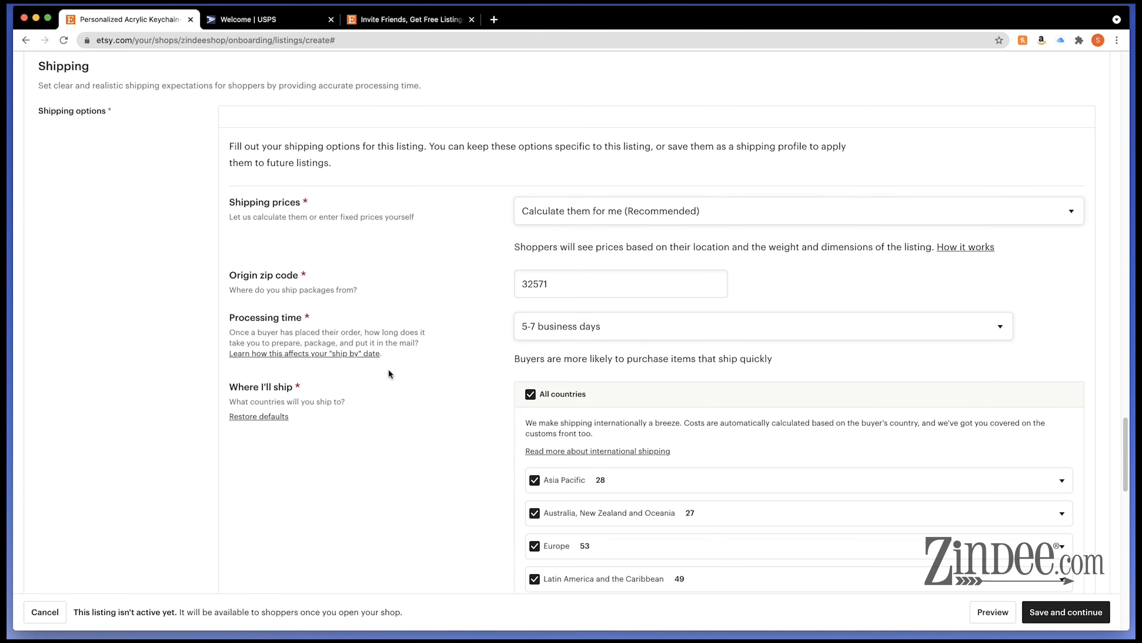
pyautogui.scroll(-11, 443, 559)
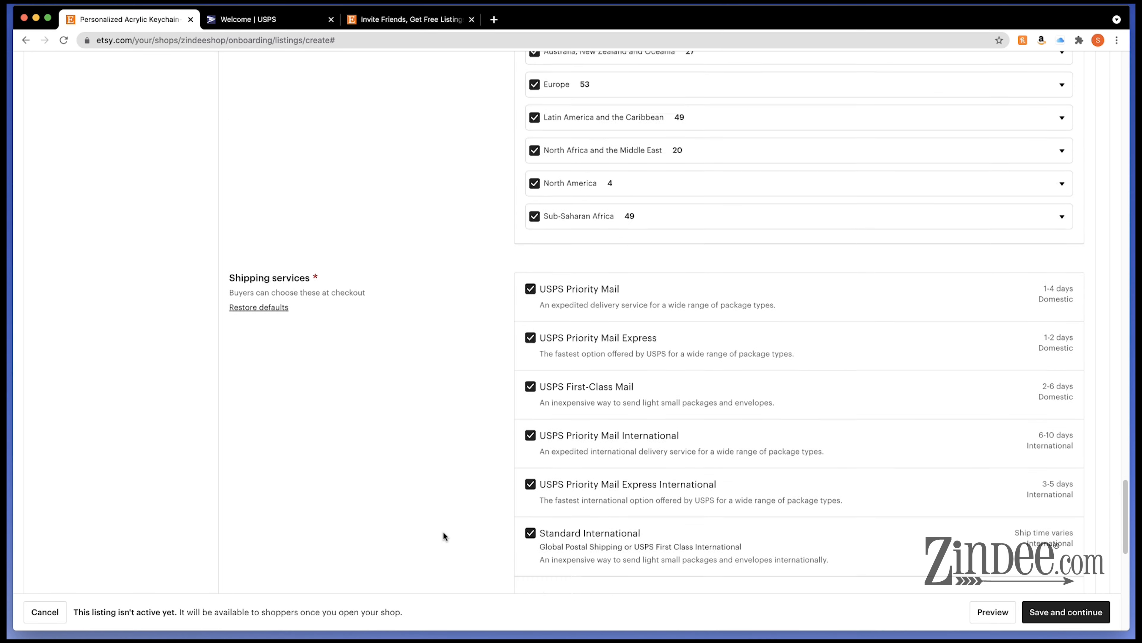
pyautogui.scroll(7, 452, 431)
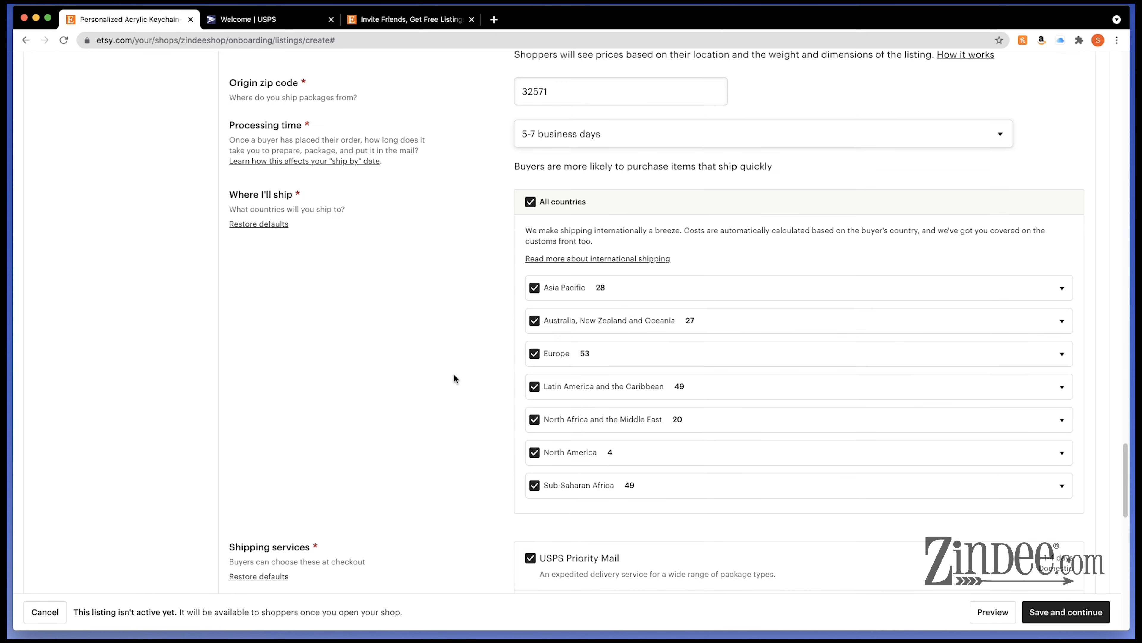
pyautogui.scroll(-6, 446, 357)
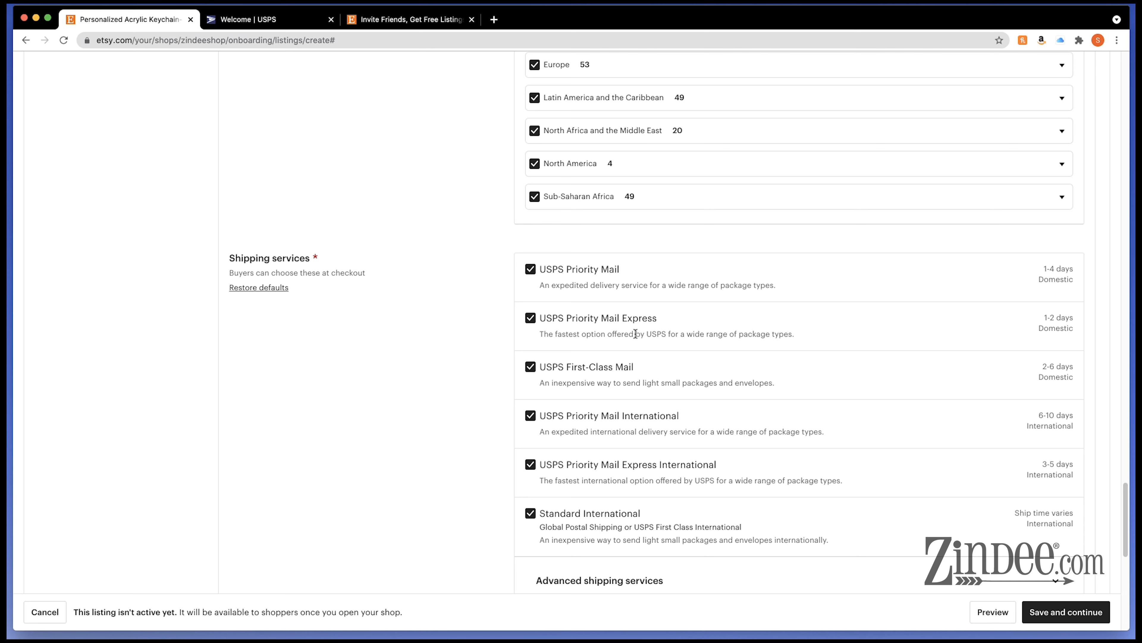
pyautogui.click(530, 319)
pyautogui.scroll(-1, 468, 502)
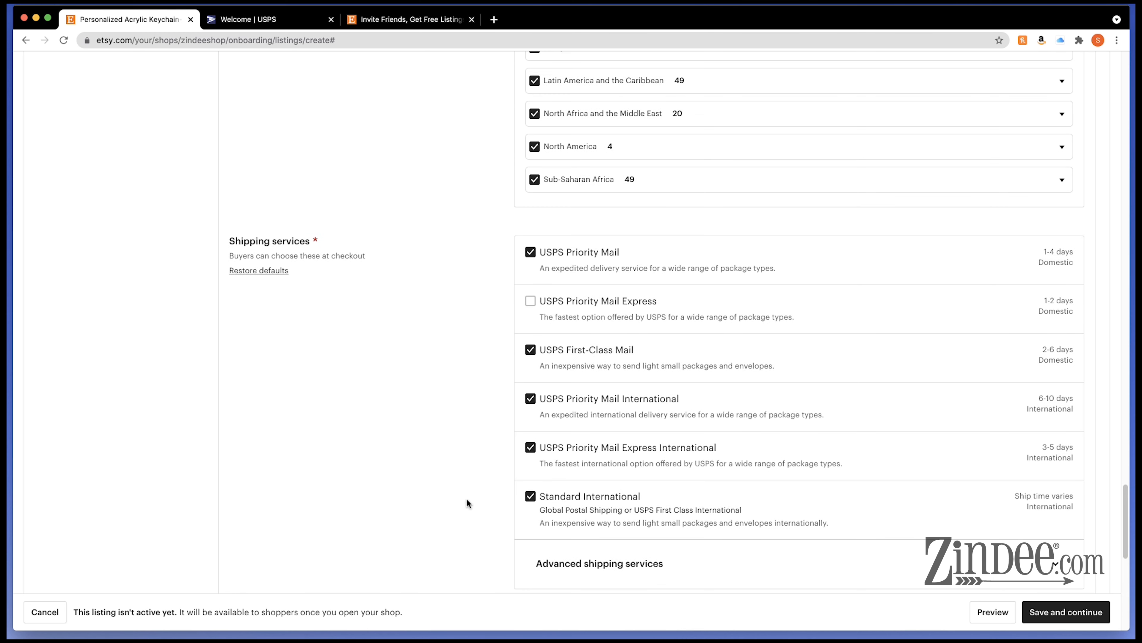
pyautogui.click(531, 447)
# Step: Try offering free domestic shipping and turn the option back off
pyautogui.scroll(-5, 499, 515)
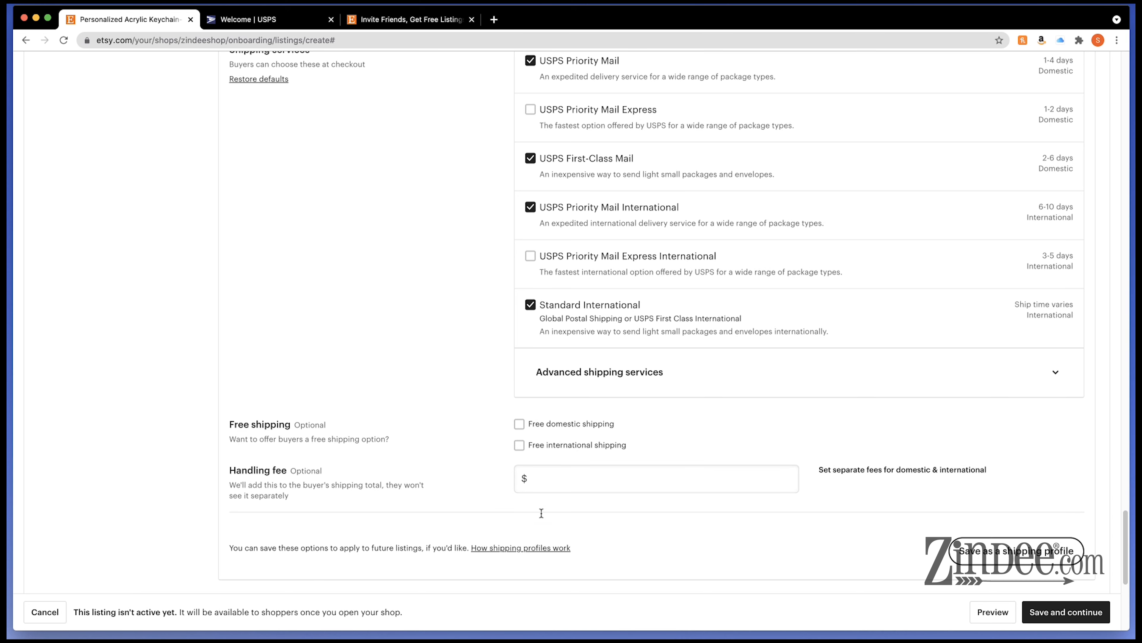
pyautogui.click(520, 423)
pyautogui.click(520, 426)
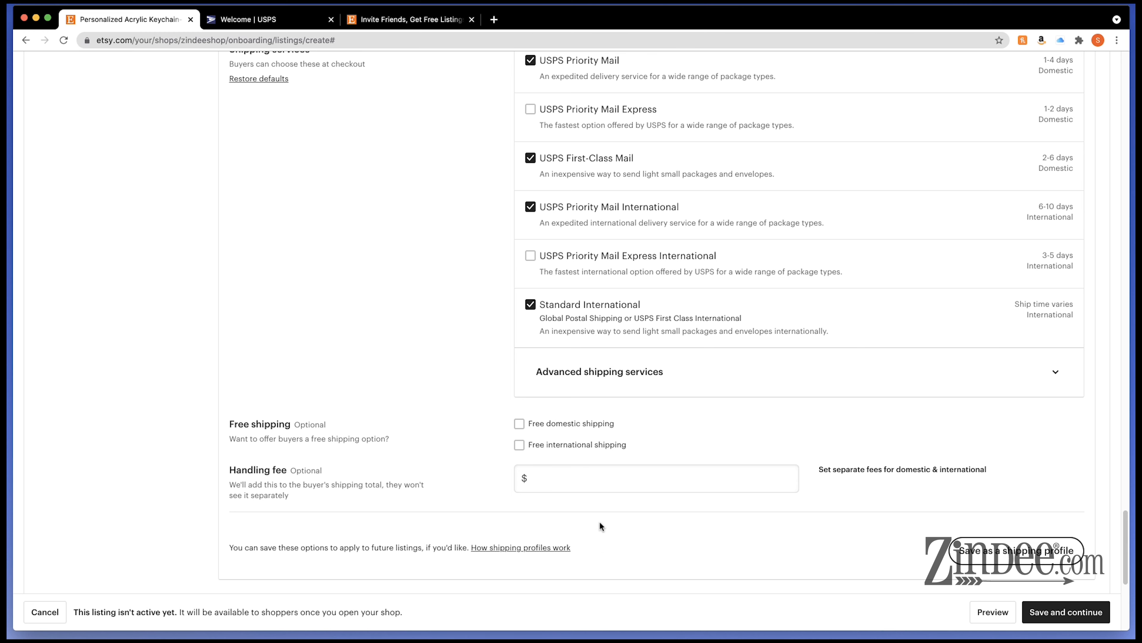
# Step: Set the handling fee for the shipping options to $1.00
pyautogui.scroll(9, 346, 431)
pyautogui.scroll(9, 346, 431)
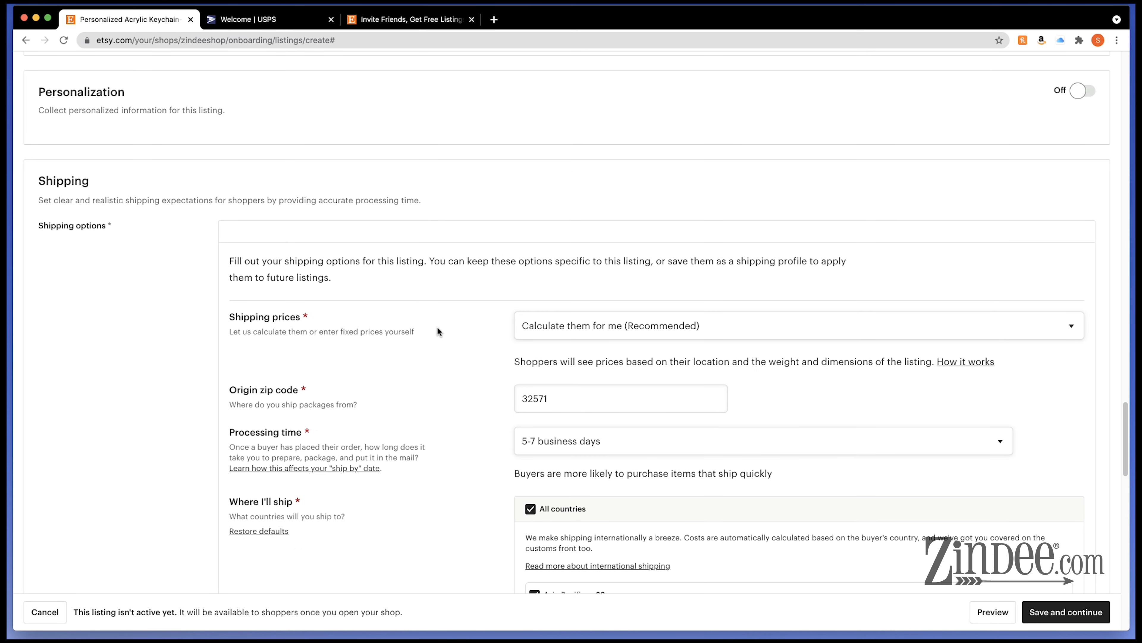
pyautogui.scroll(-8, 438, 331)
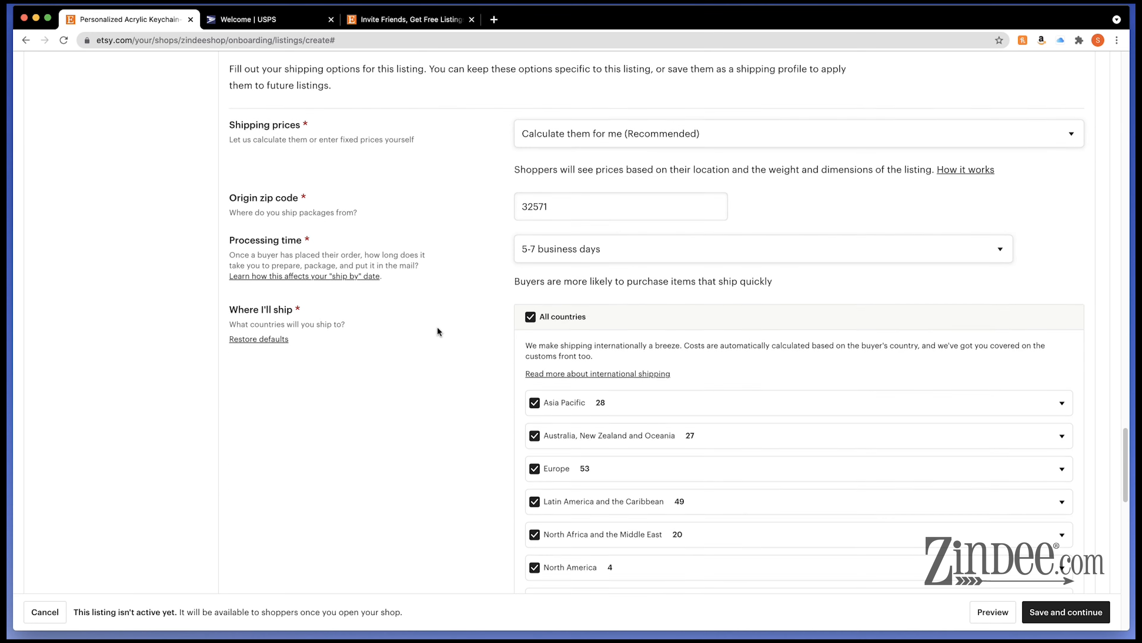
pyautogui.scroll(-12, 437, 332)
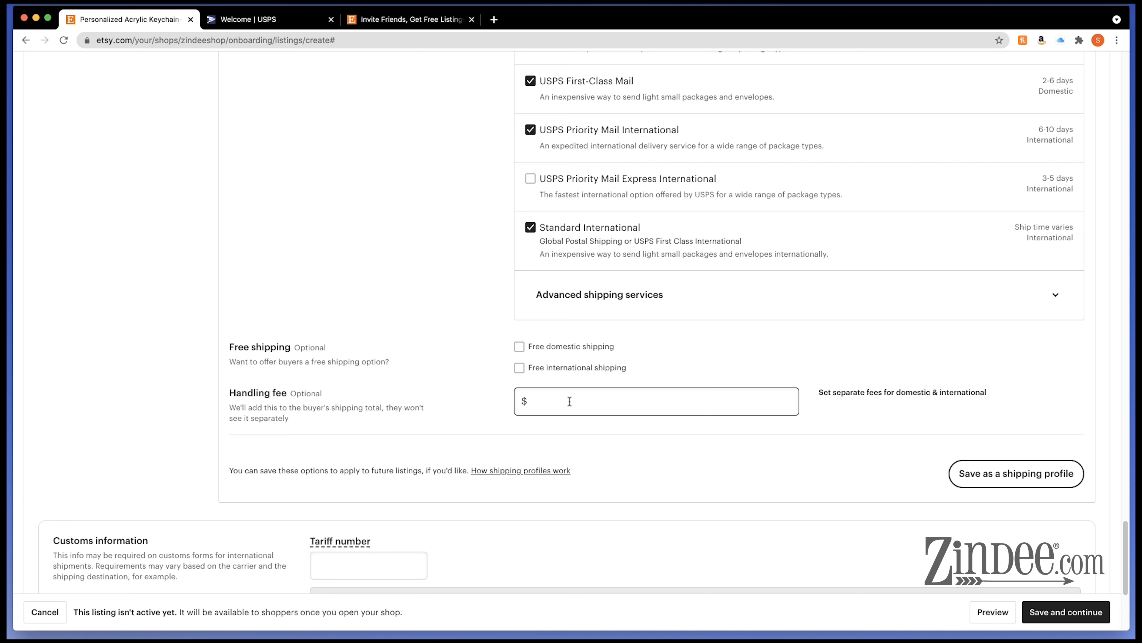
pyautogui.write('1')
pyautogui.click(852, 435)
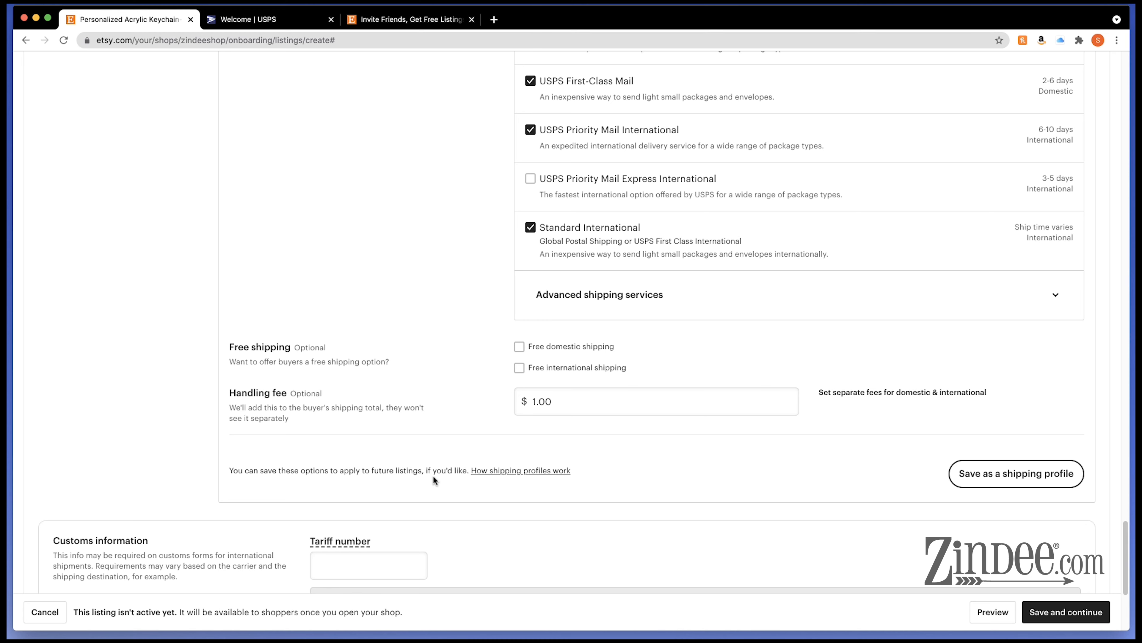
# Step: Review the completed shipping options, from shipping prices and destinations to services, handling fee, customs information and item size
pyautogui.scroll(-5, 432, 476)
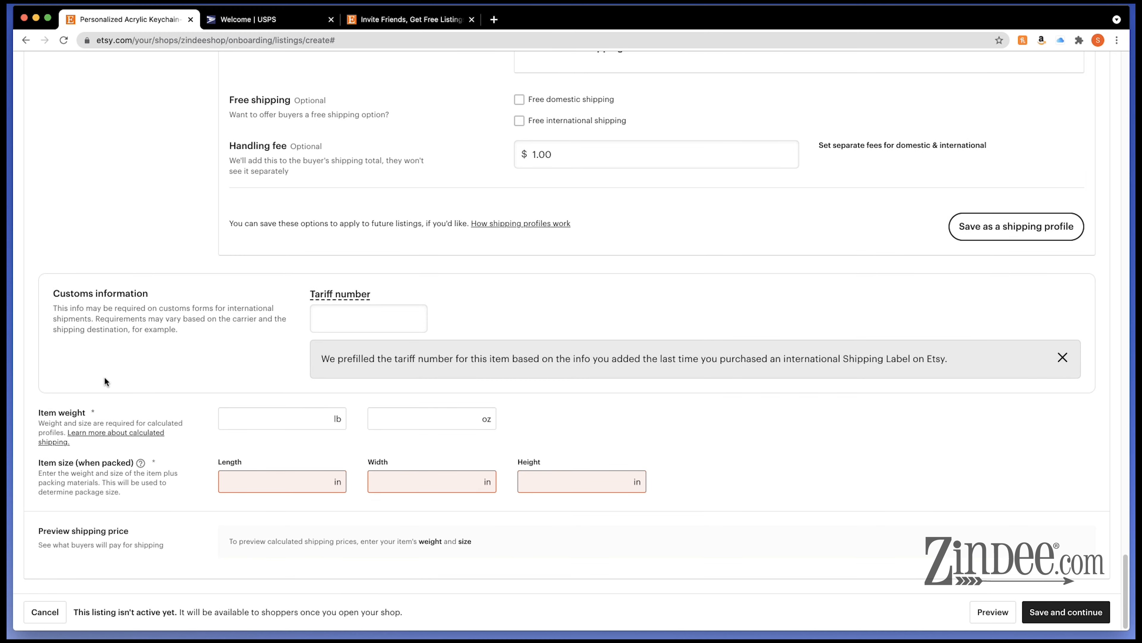
pyautogui.scroll(1, 237, 417)
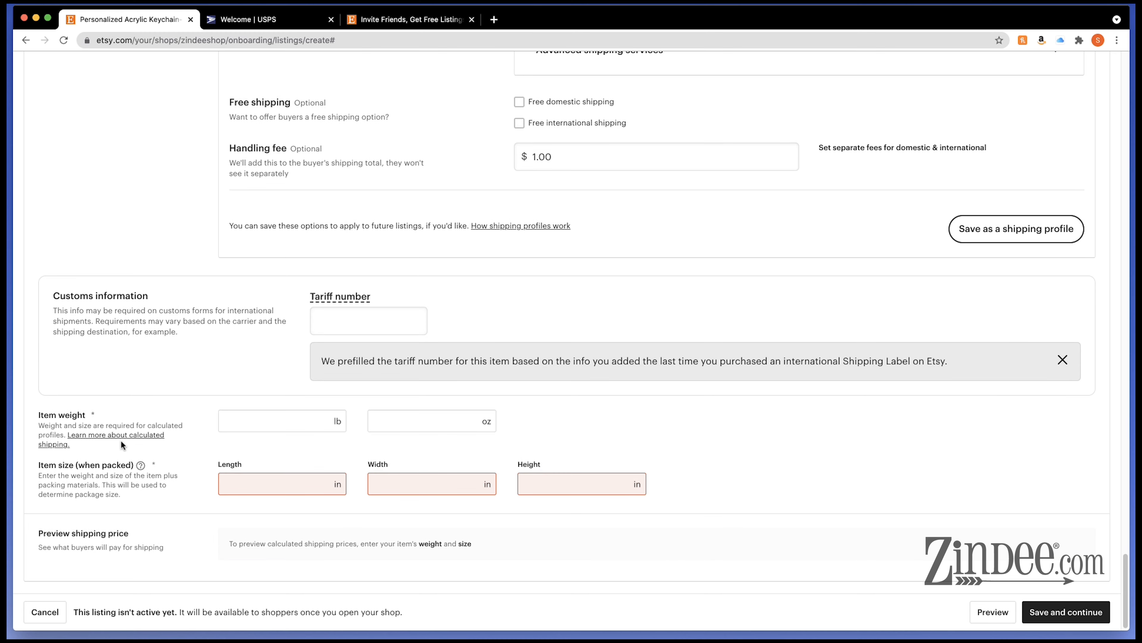
pyautogui.scroll(4, 120, 439)
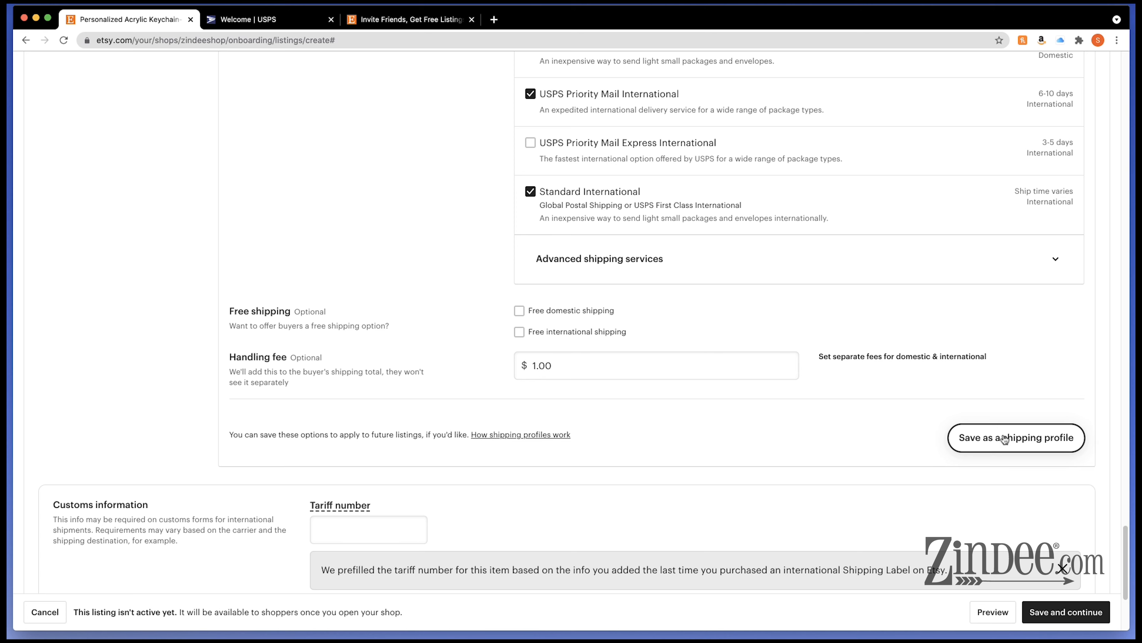
pyautogui.scroll(15, 708, 405)
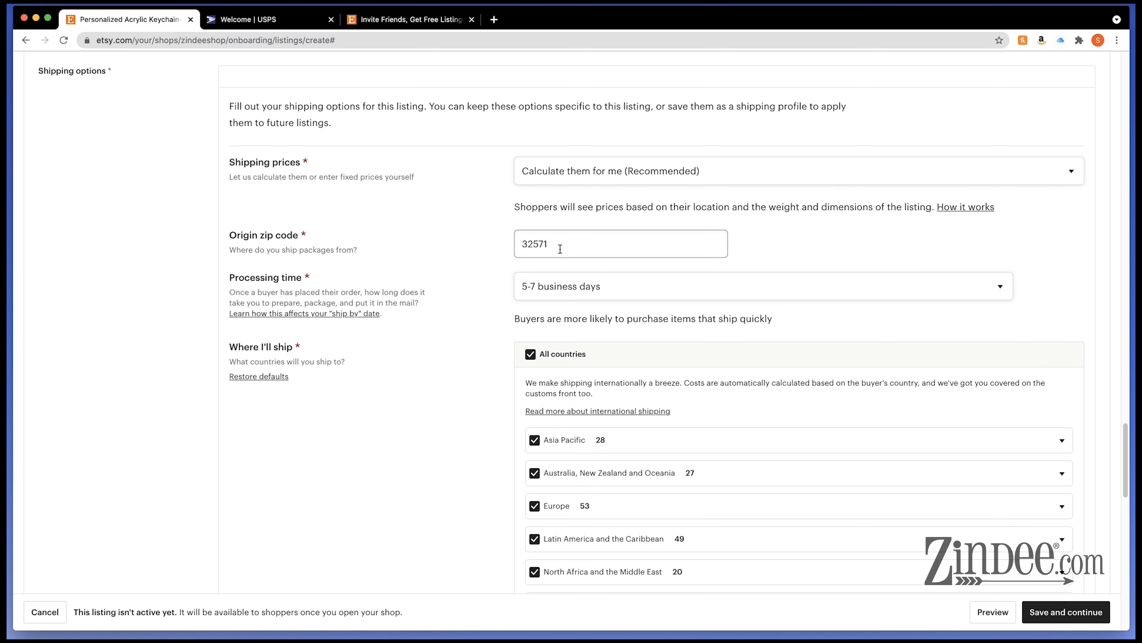
pyautogui.scroll(-5, 594, 274)
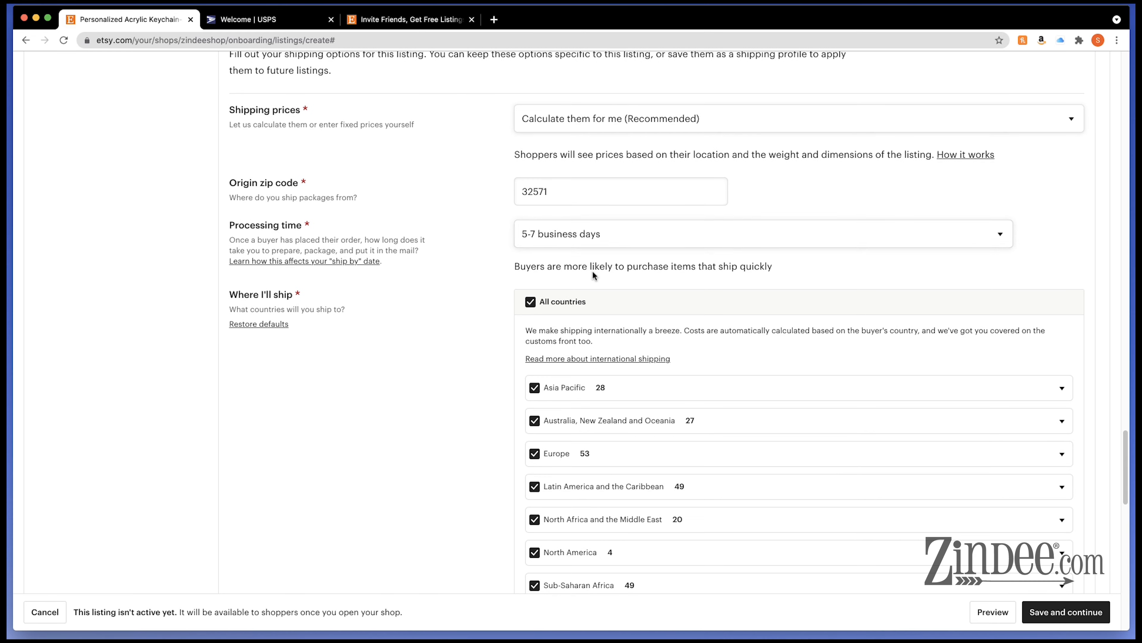
pyautogui.scroll(-6, 594, 272)
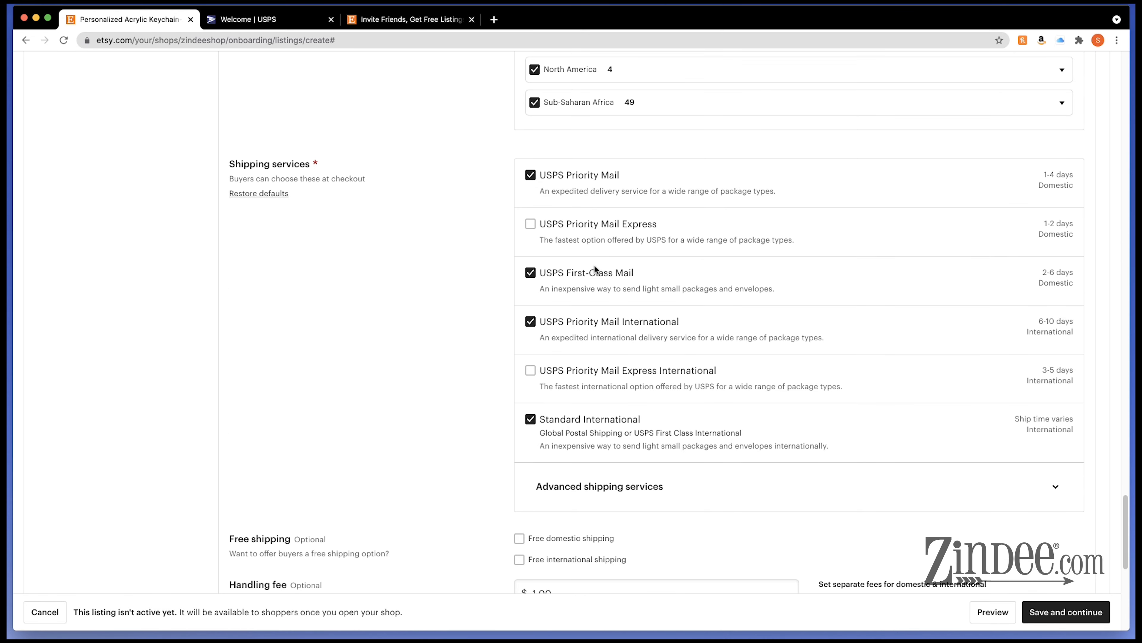
pyautogui.scroll(-6, 595, 269)
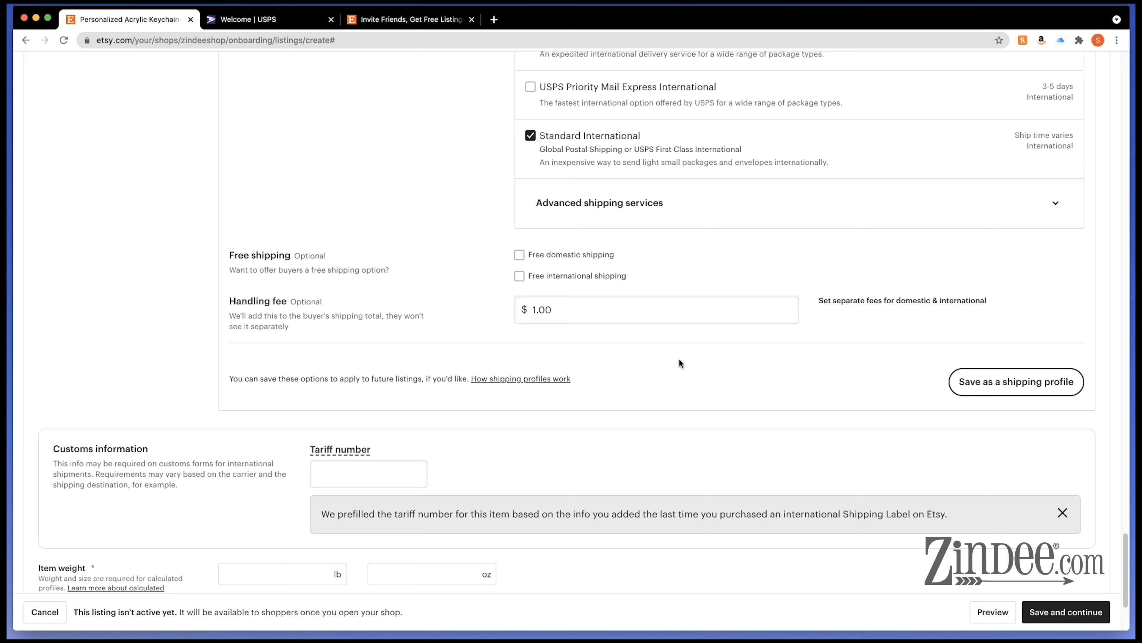
# Step: Save the shipping options as a shipping profile named "etsy calculated all countries $1 handling fee"
pyautogui.click(1009, 384)
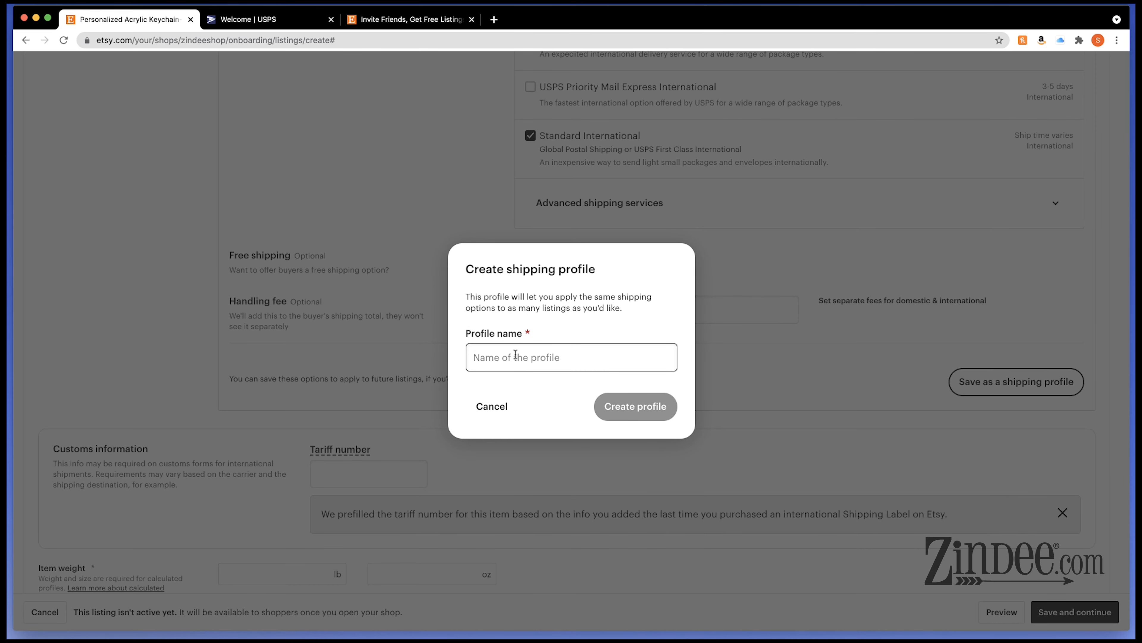
pyautogui.write('etsy ')
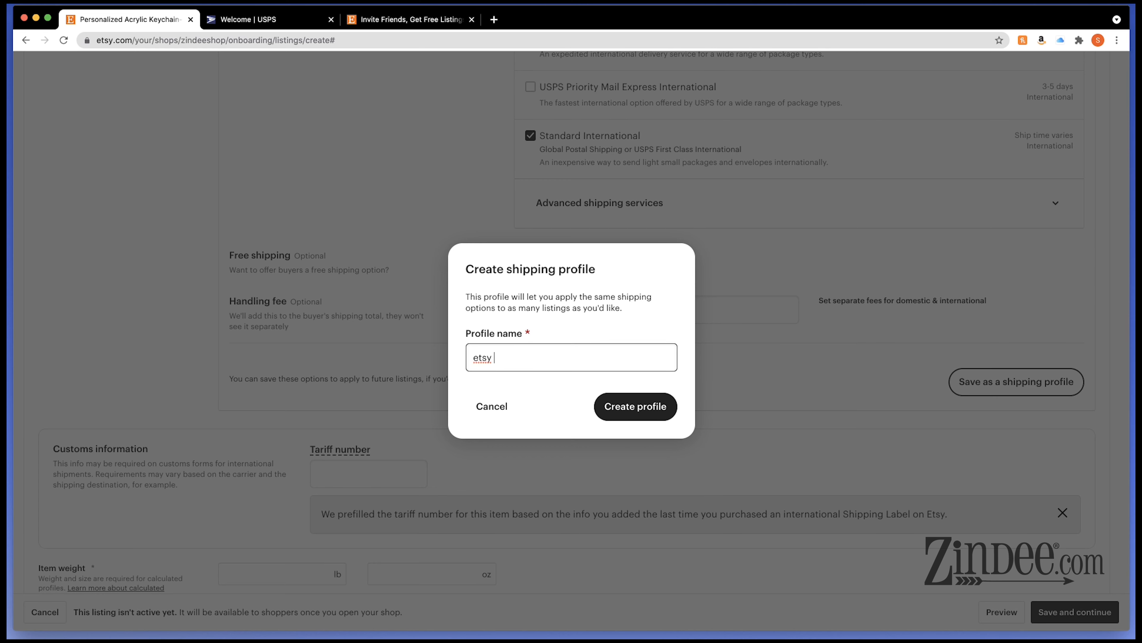
pyautogui.write('calculated all countries $1 handle')
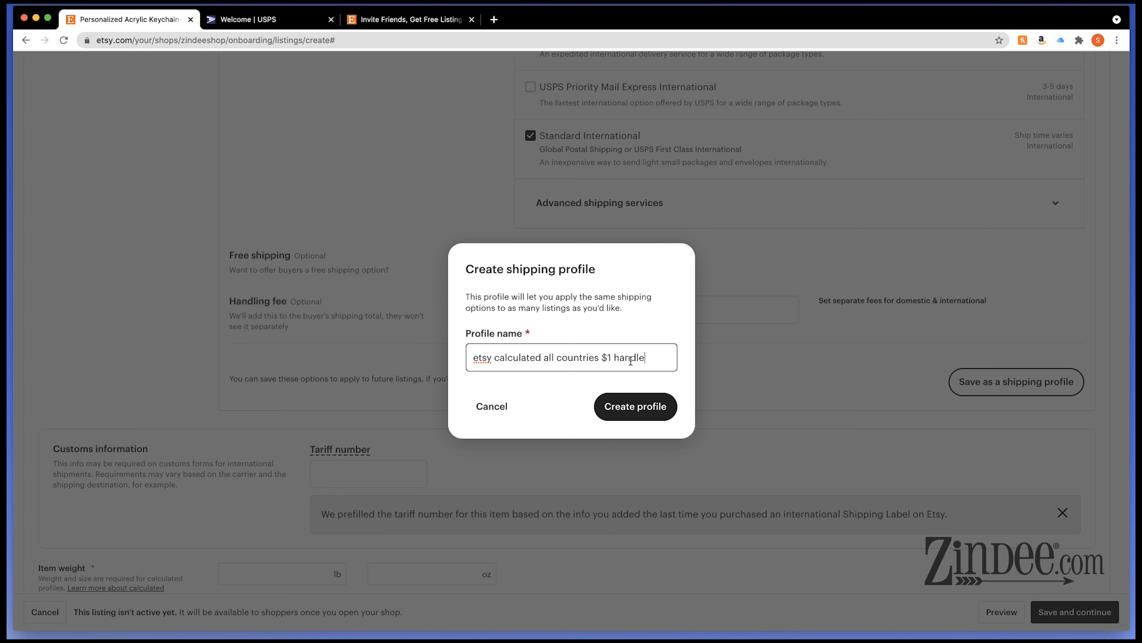
pyautogui.press('BackSpace')
pyautogui.write('ing fee')
pyautogui.click(636, 410)
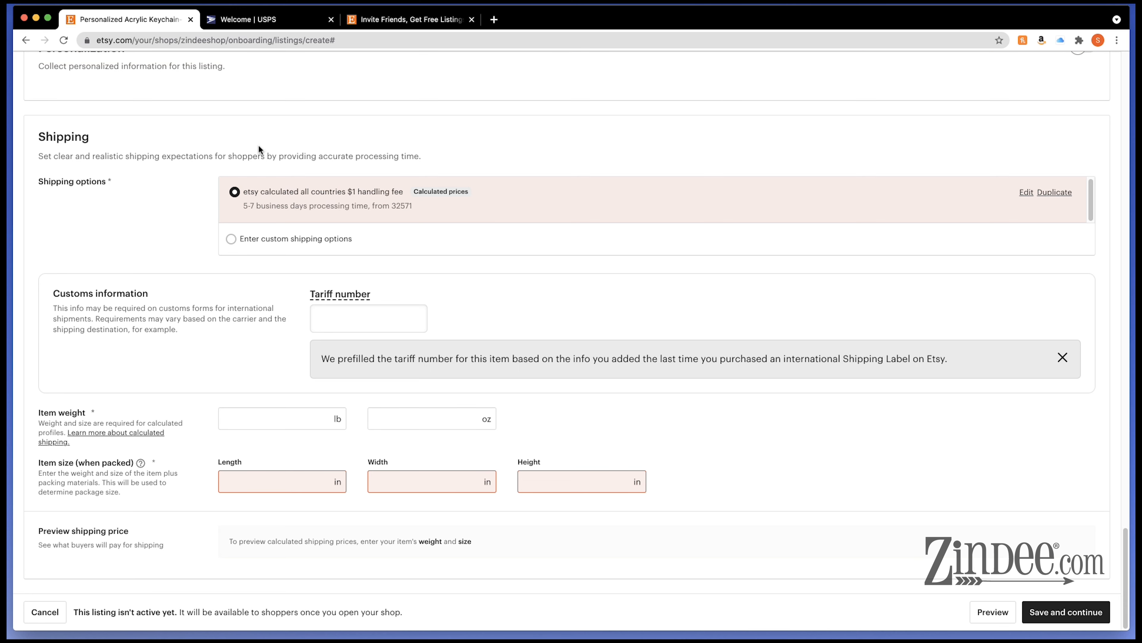
# Step: Set the item weight for calculated shipping to 8 oz
pyautogui.scroll(2, 254, 337)
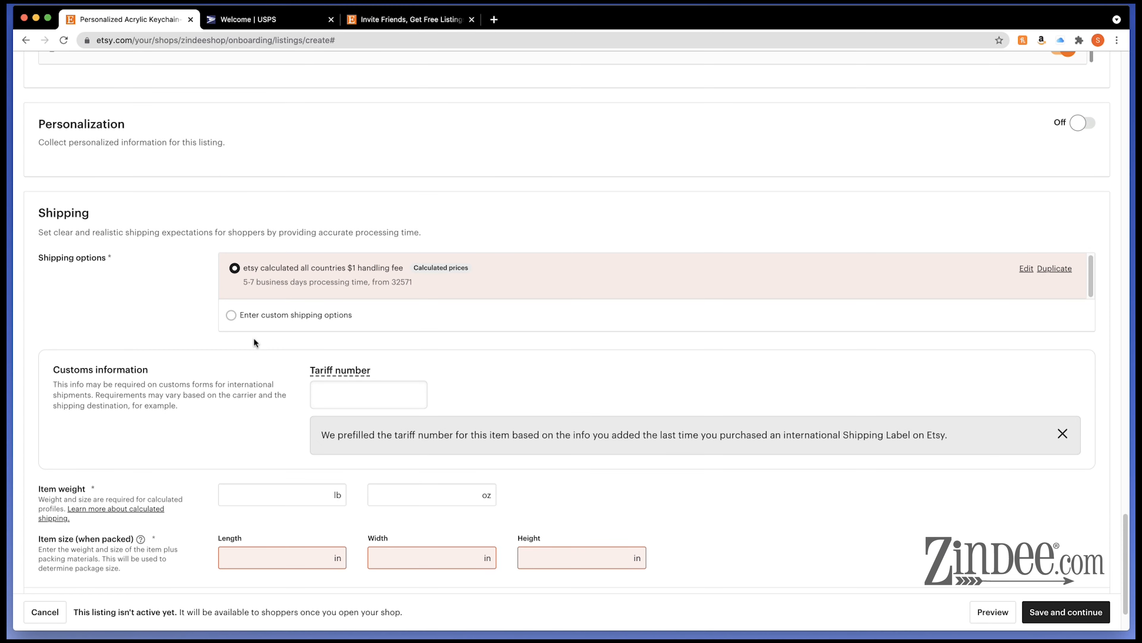
pyautogui.scroll(-2, 253, 337)
pyautogui.click(443, 416)
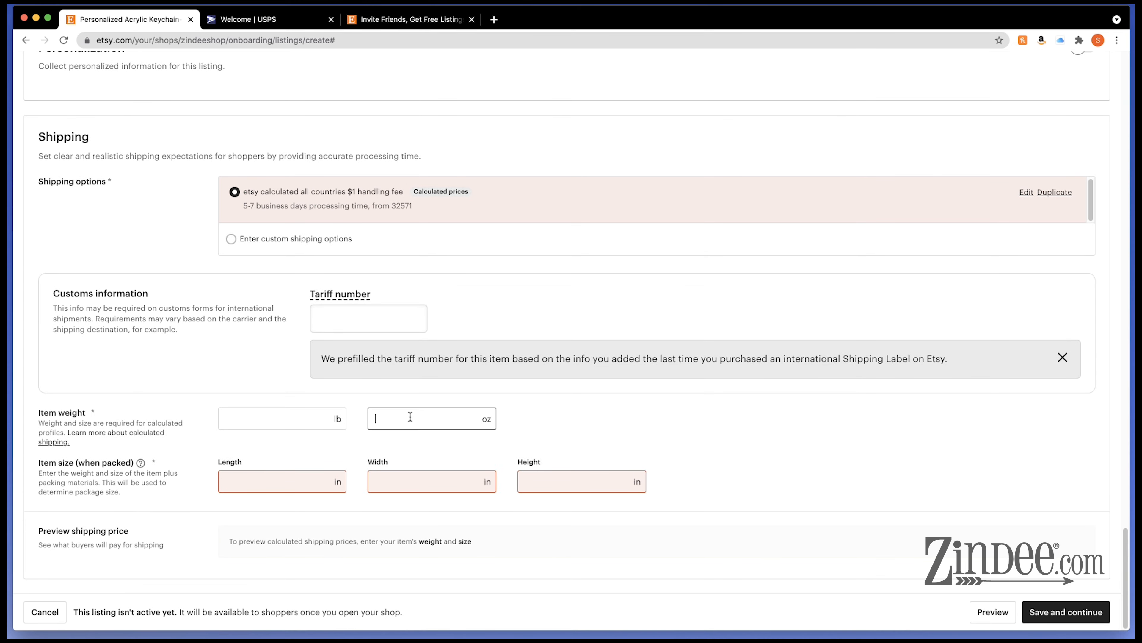
pyautogui.write('8')
pyautogui.click(772, 416)
pyautogui.click(432, 418)
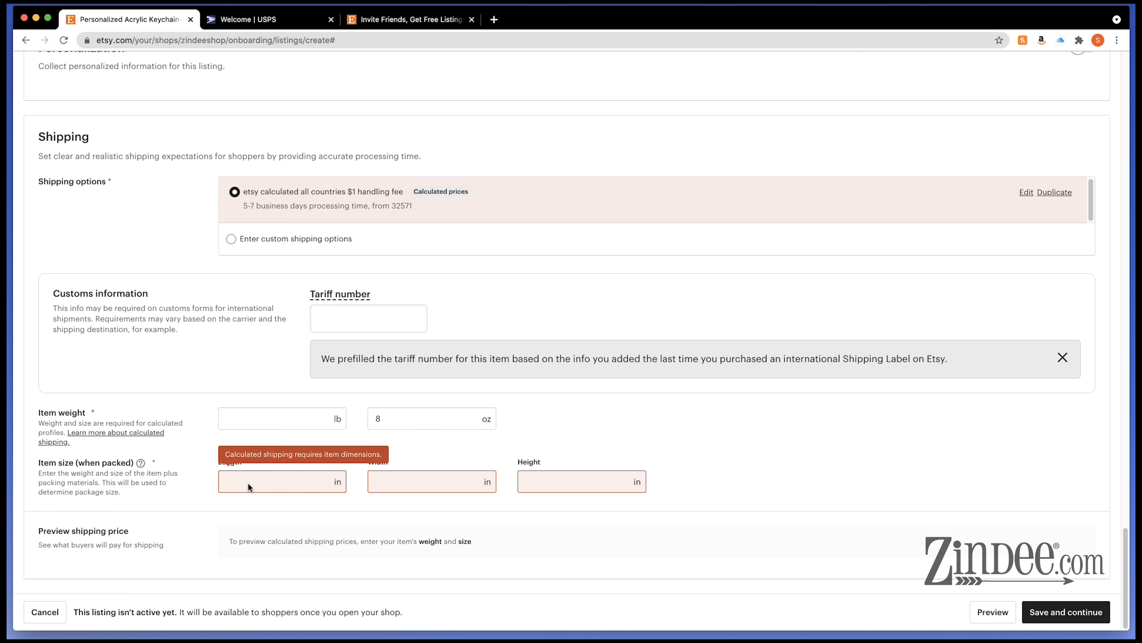
# Step: Set the packed item size to 8 in length, 5 in width and 1 in height
pyautogui.click(265, 486)
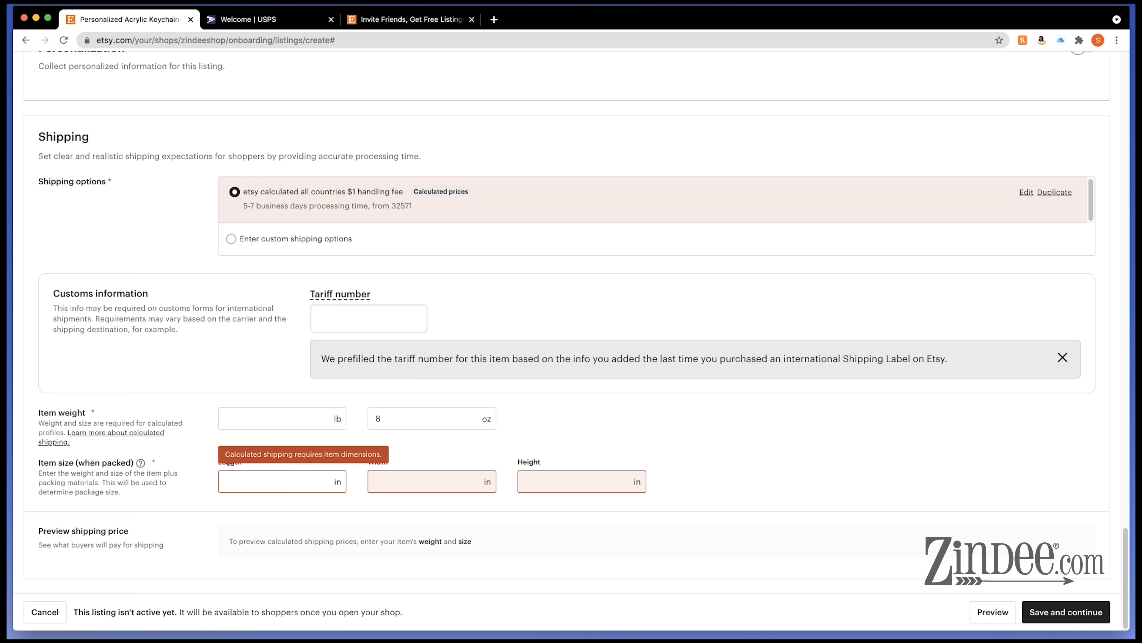
pyautogui.write('8')
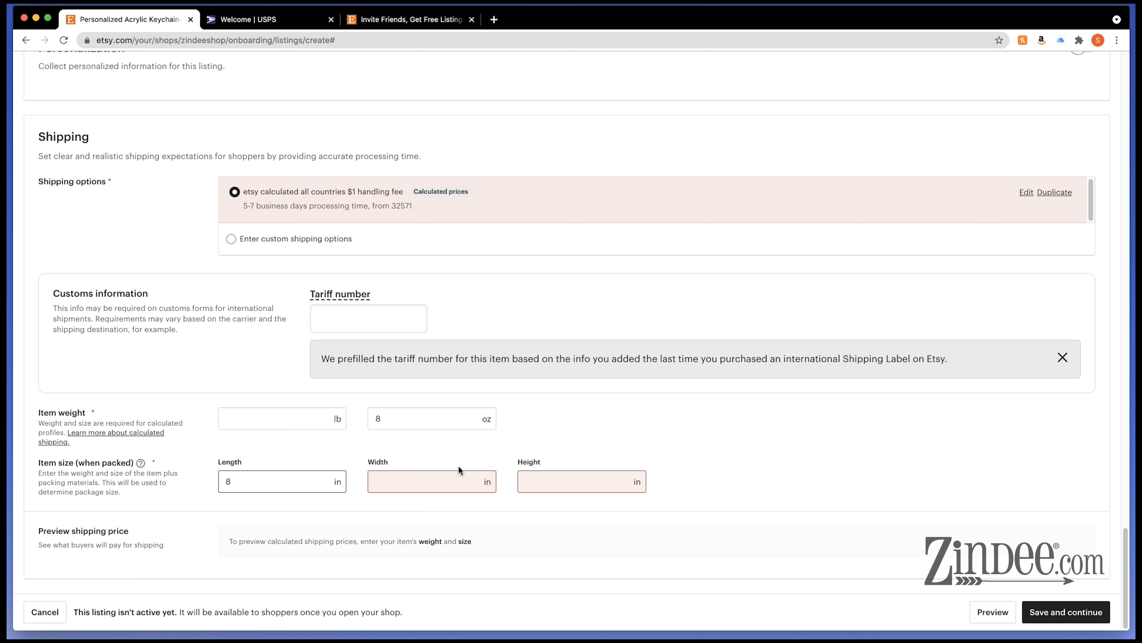
pyautogui.click(451, 484)
pyautogui.write('5')
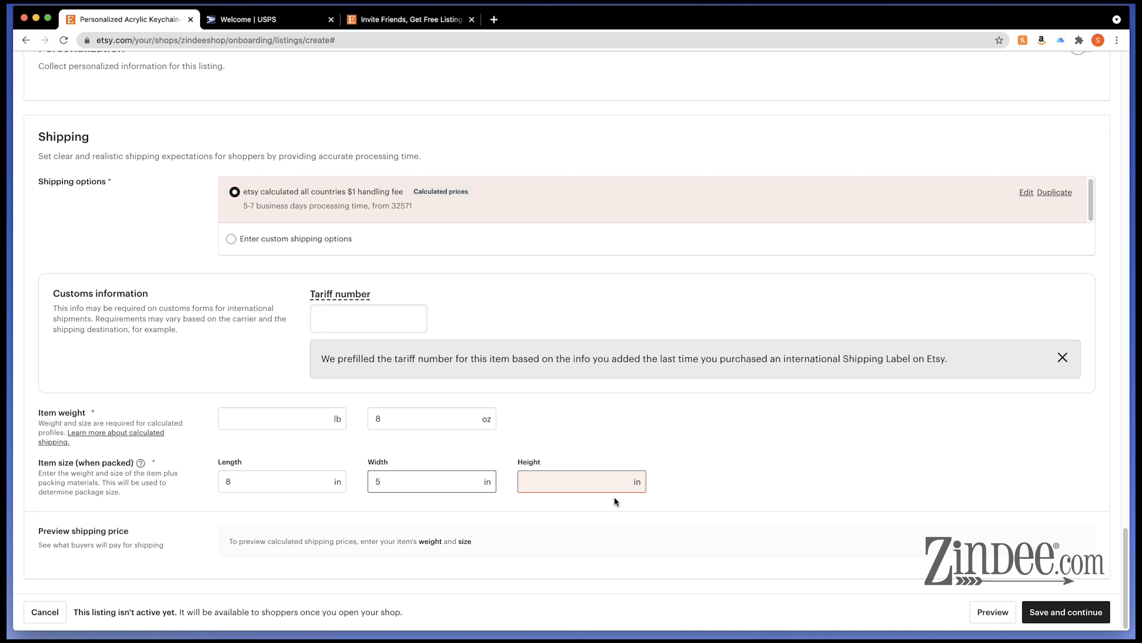
pyautogui.click(614, 485)
pyautogui.write('1')
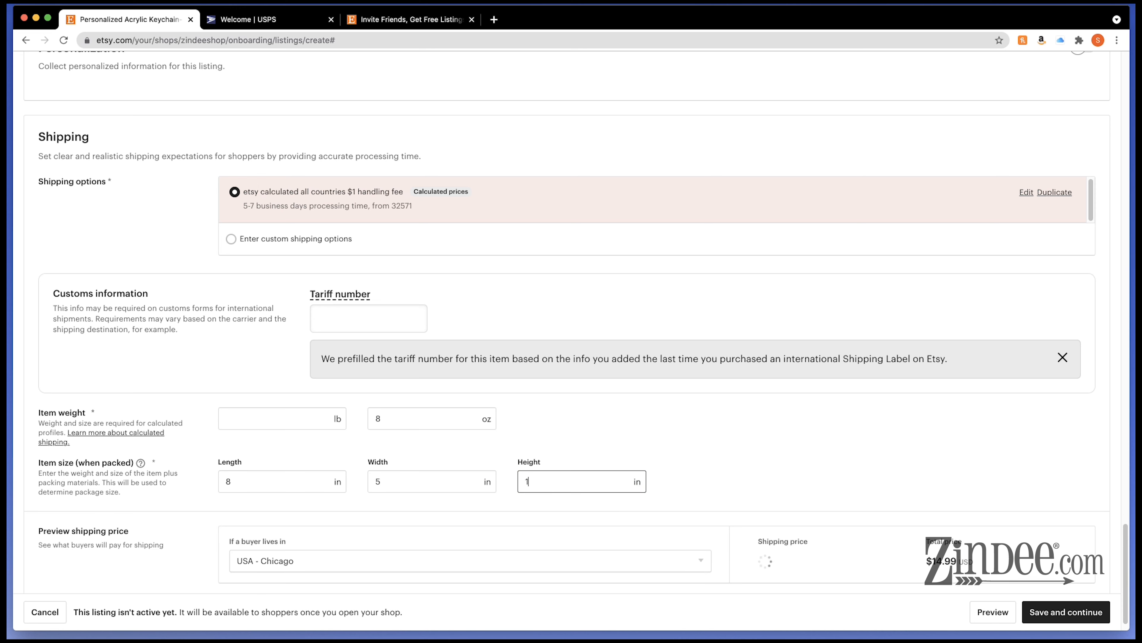
pyautogui.click(749, 478)
# Step: Preview the calculated shipping price for buyers in Denver, Los Angeles and New York
pyautogui.scroll(-1, 723, 365)
pyautogui.scroll(-2, 724, 370)
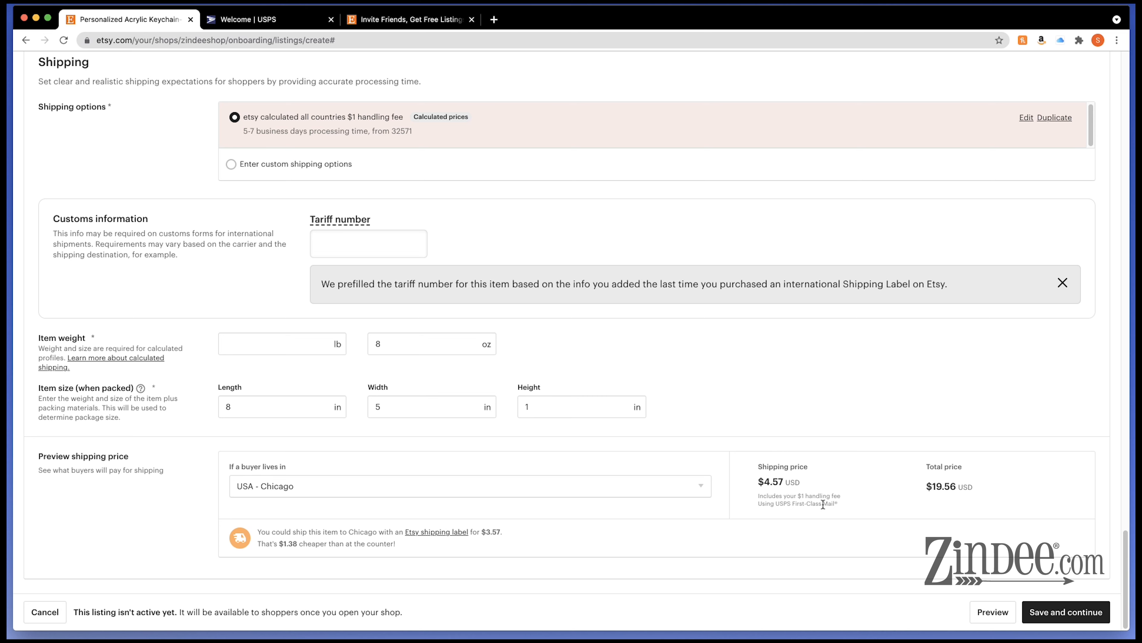
pyautogui.click(701, 488)
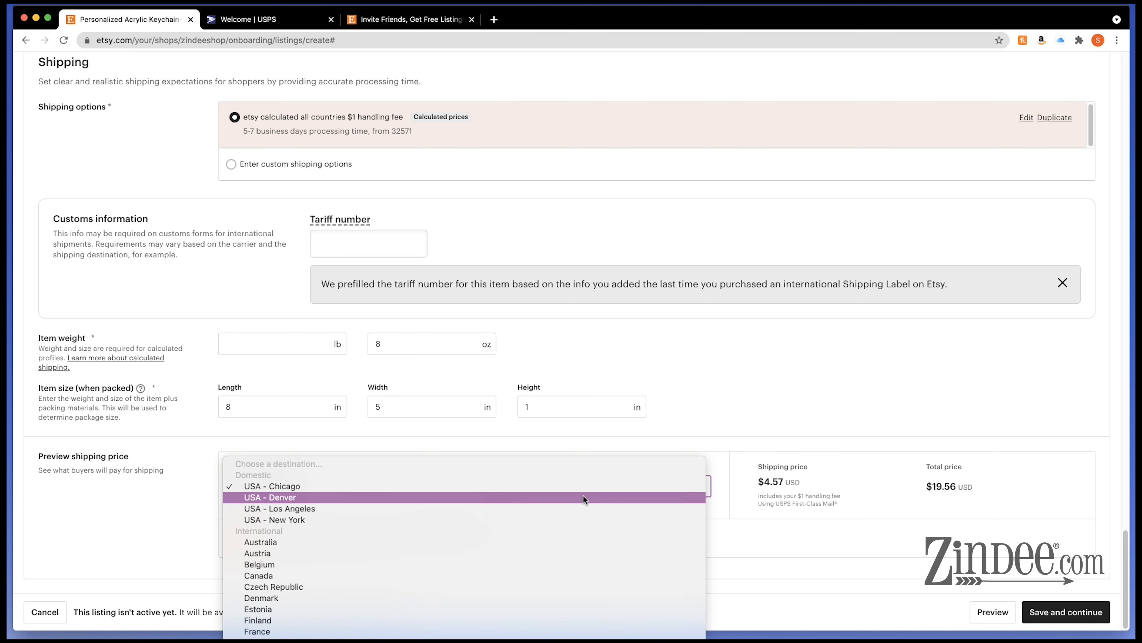
pyautogui.click(583, 495)
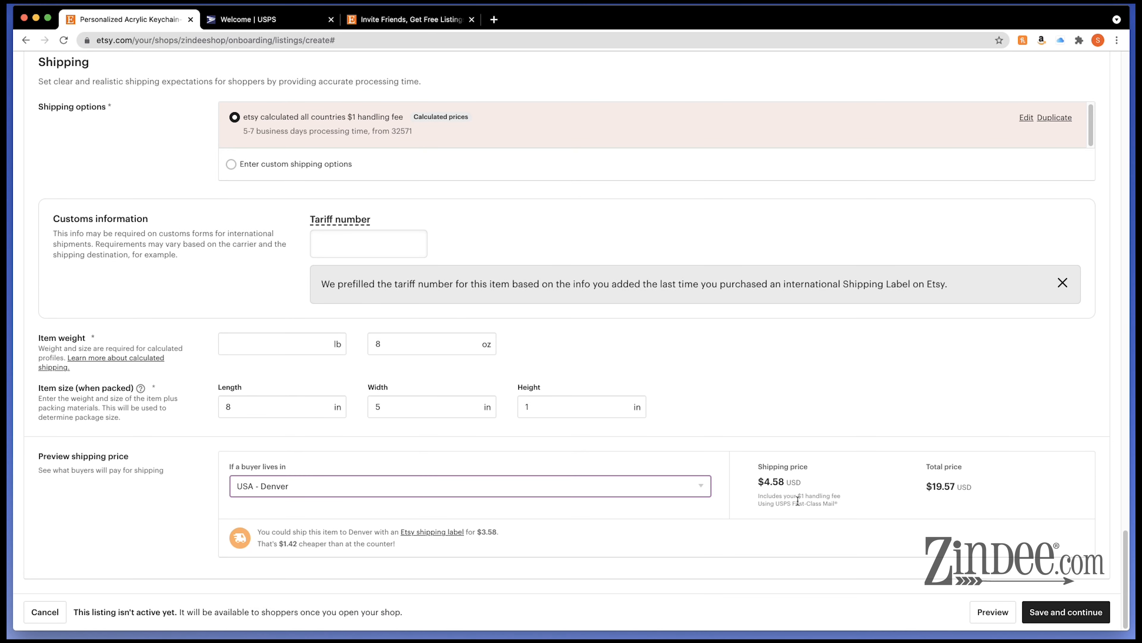
pyautogui.click(665, 494)
pyautogui.click(566, 499)
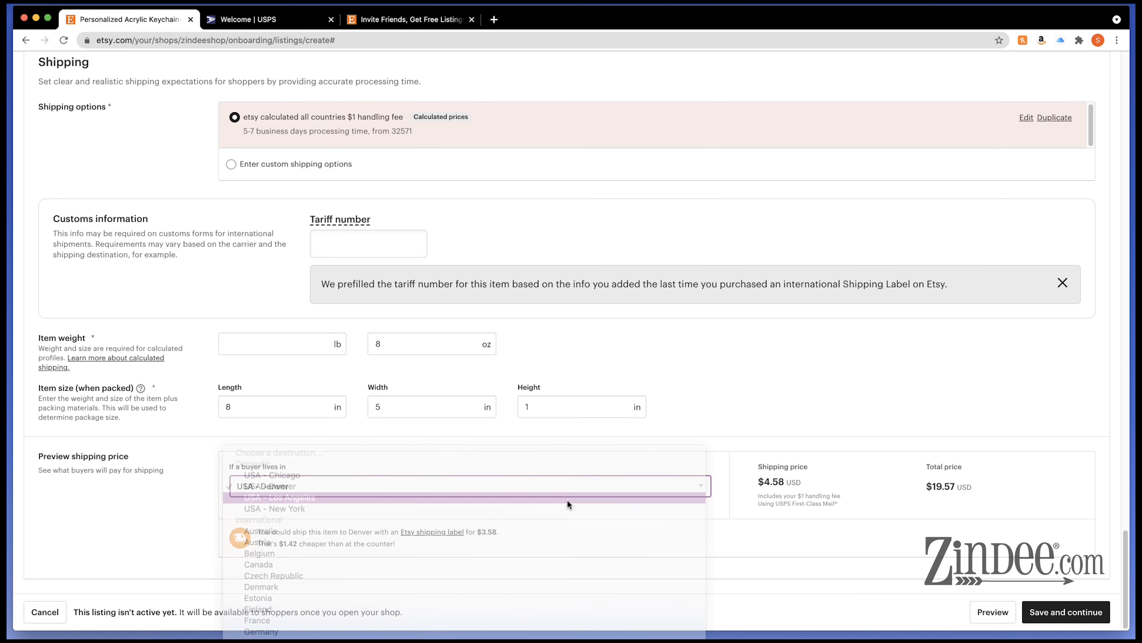
pyautogui.click(641, 490)
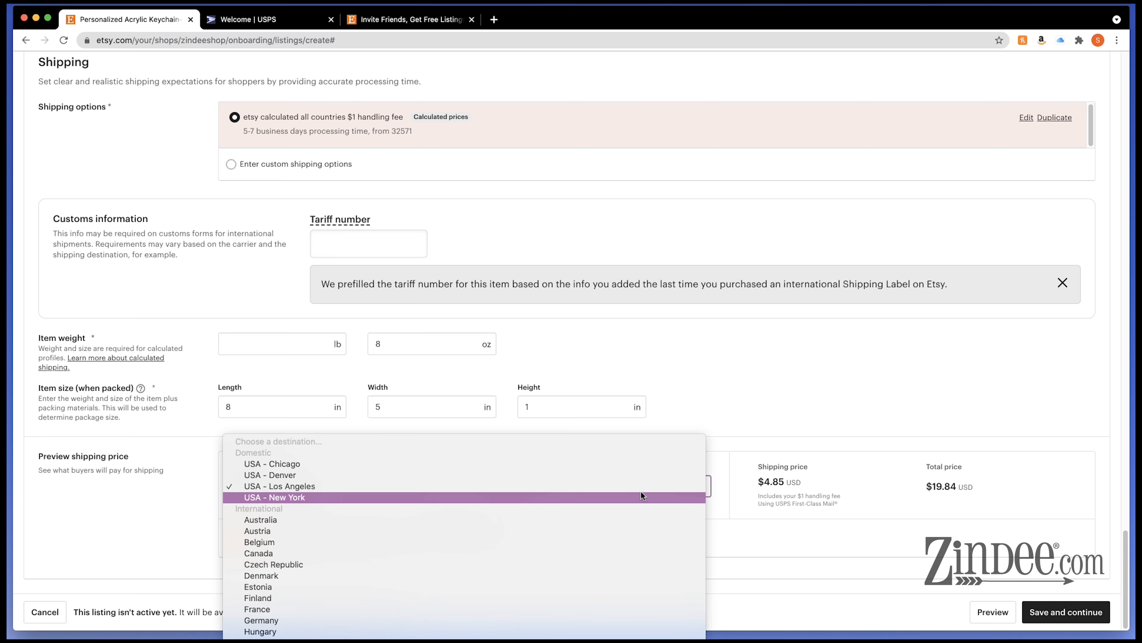
pyautogui.click(589, 501)
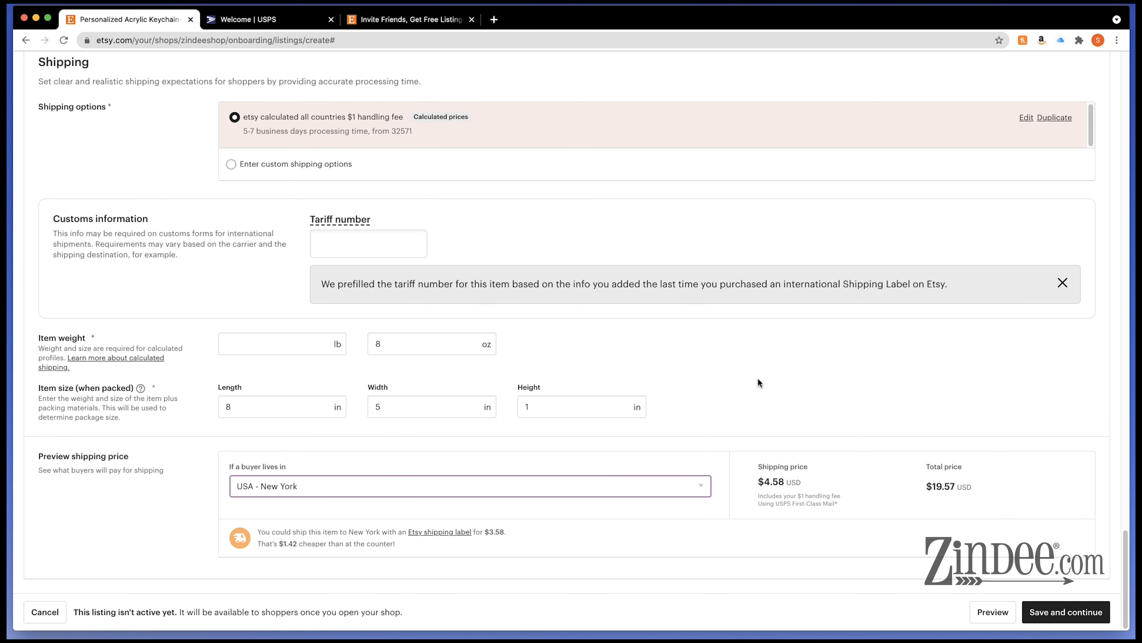
# Step: Preview the calculated shipping price for international buyers in Canada and Ireland
pyautogui.click(623, 483)
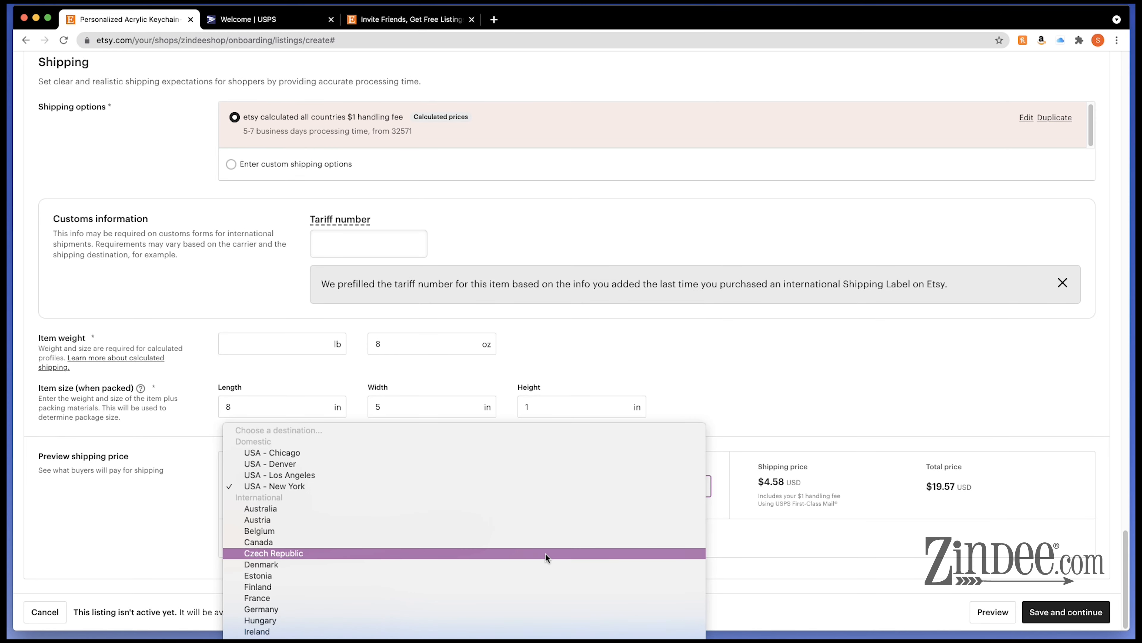
pyautogui.click(415, 545)
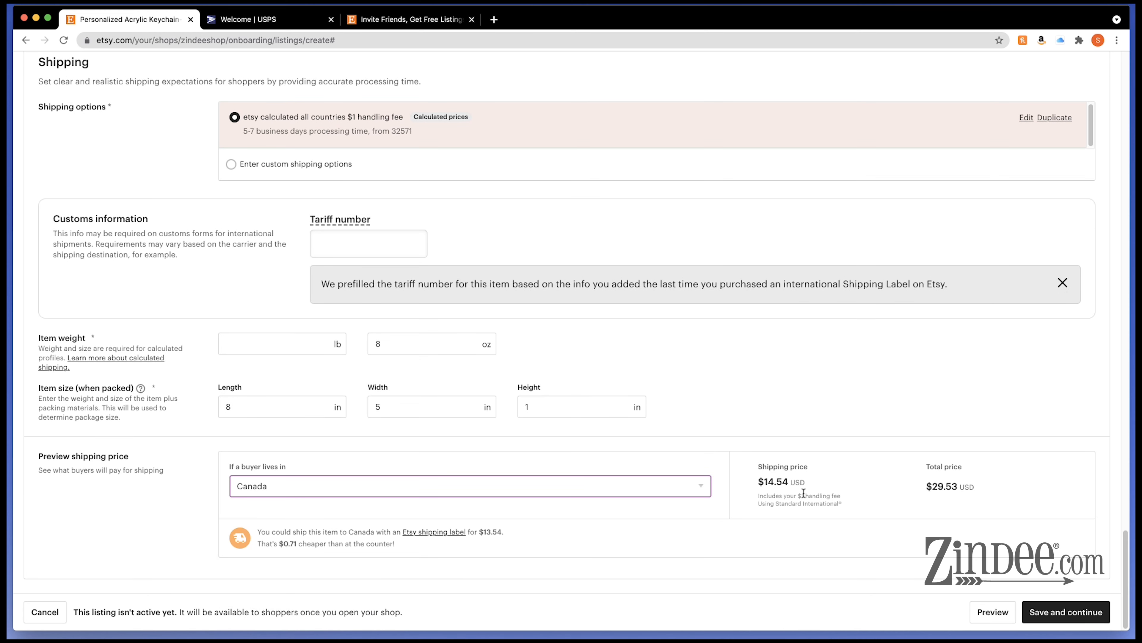
pyautogui.click(628, 494)
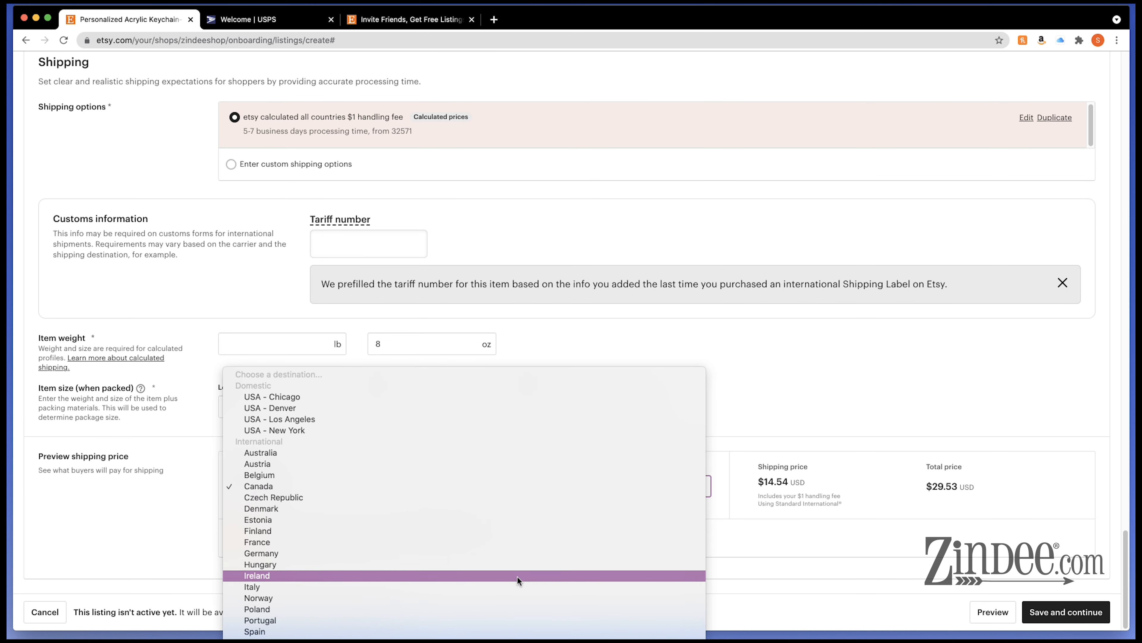
pyautogui.click(517, 575)
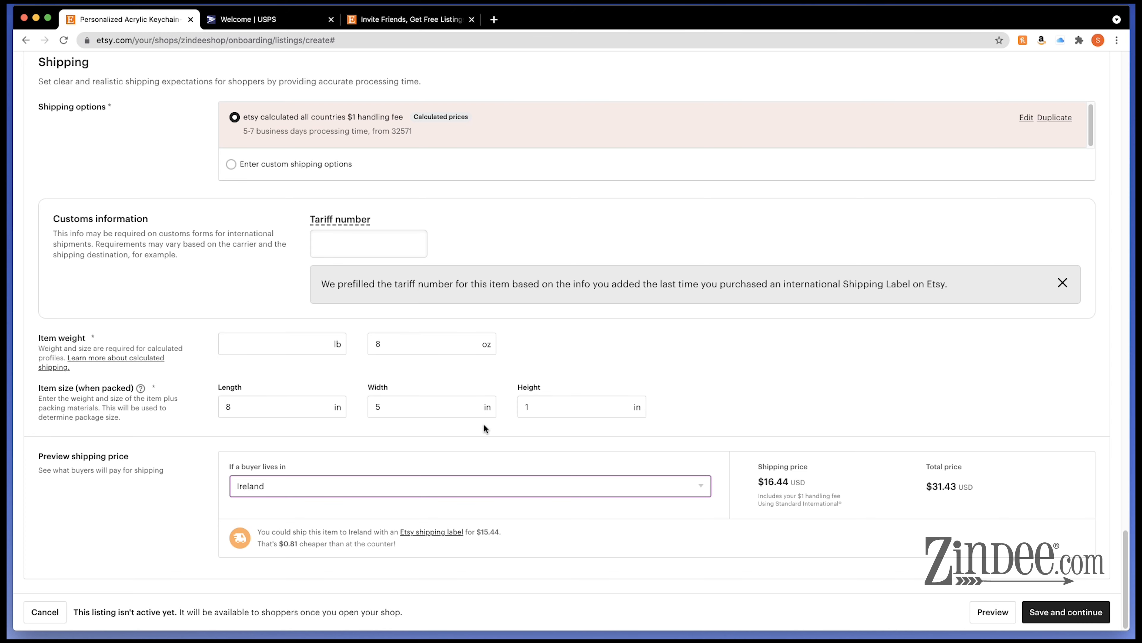
# Step: Switch the listing to custom shipping options with fixed prices entered manually
pyautogui.scroll(12, 518, 399)
pyautogui.scroll(-5, 519, 399)
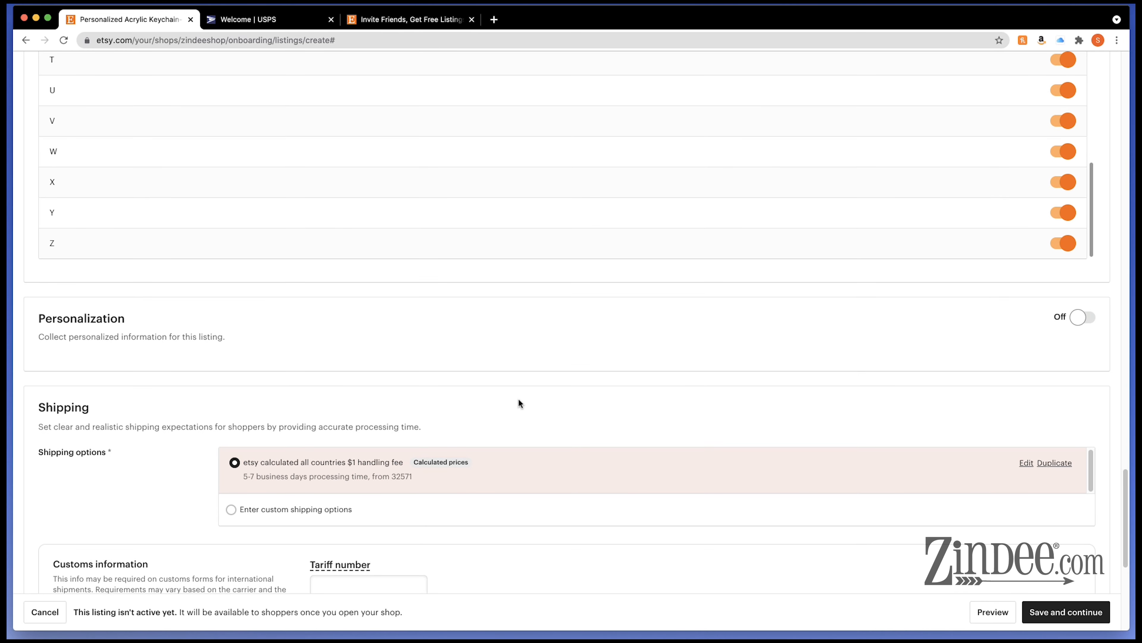
pyautogui.scroll(-4, 519, 398)
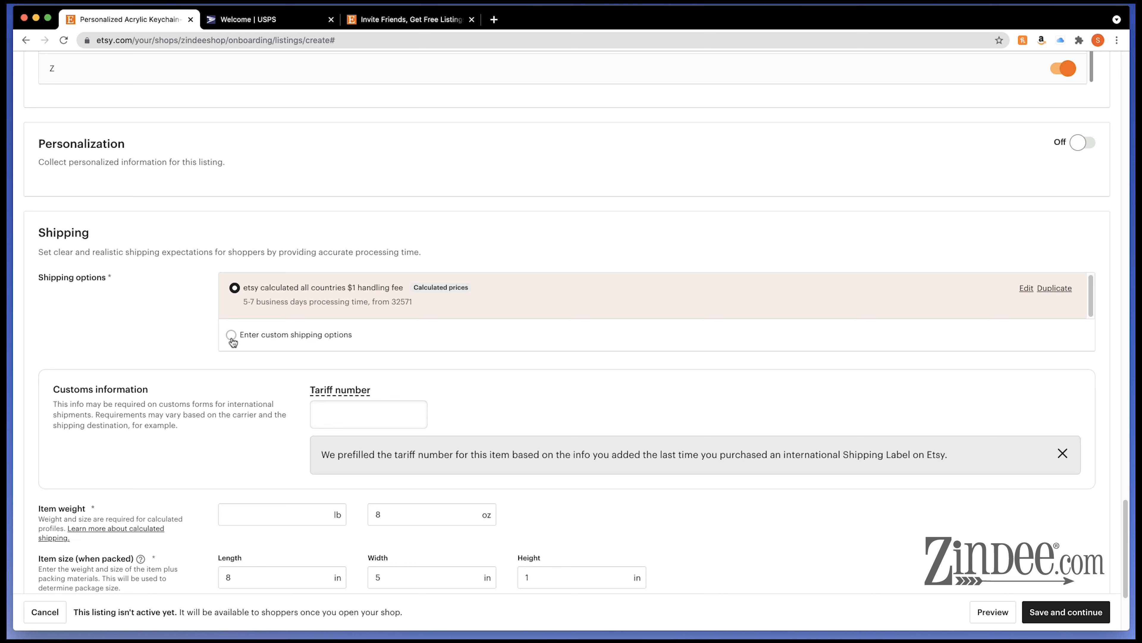
pyautogui.click(236, 334)
pyautogui.scroll(-4, 130, 277)
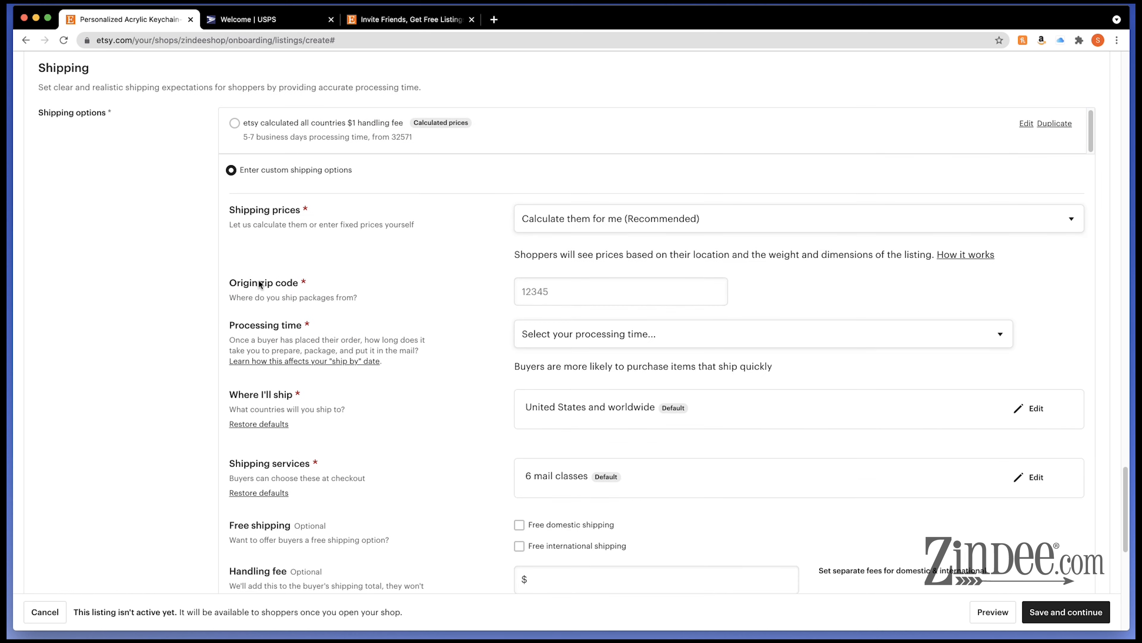
pyautogui.click(720, 220)
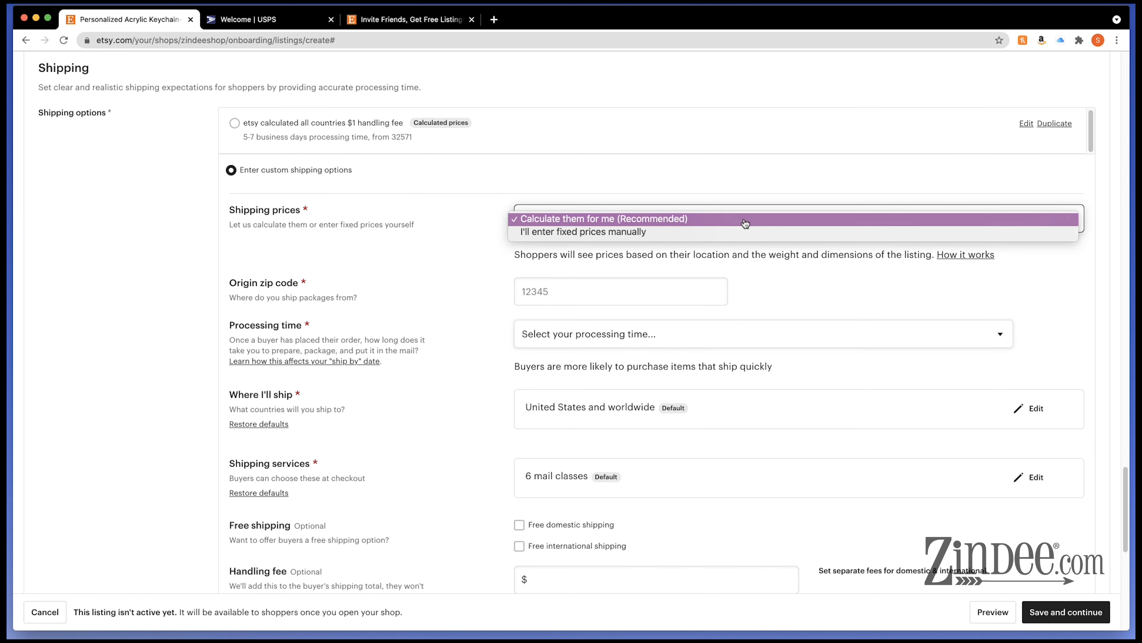
pyautogui.click(706, 233)
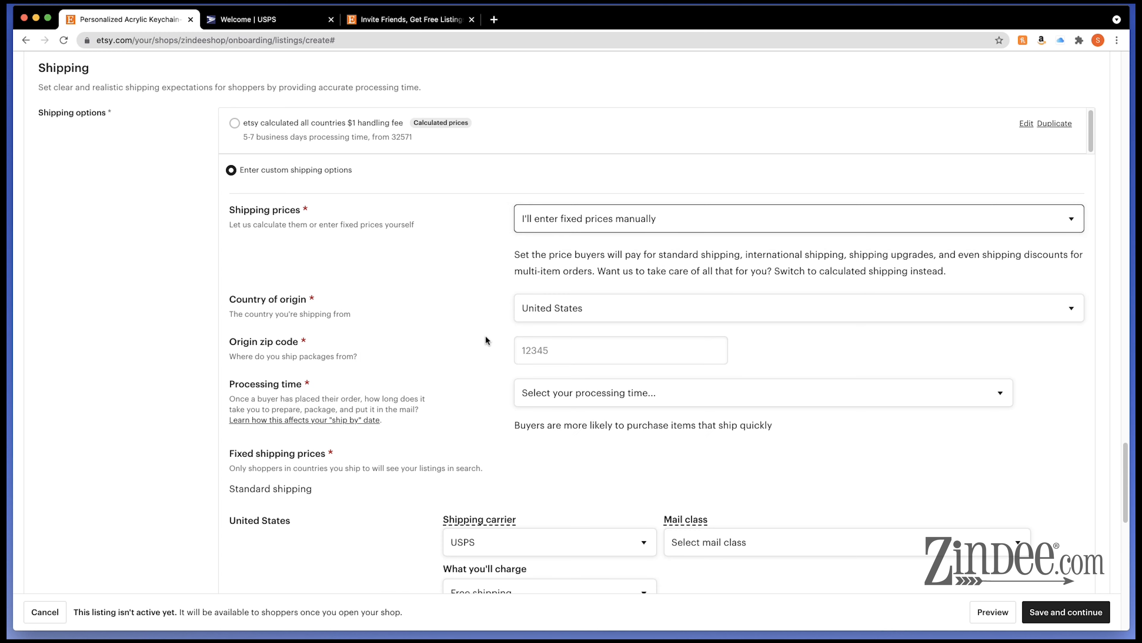
# Step: Enter the shop's origin zip code and set the processing time to 5-7 business days
pyautogui.click(532, 349)
pyautogui.write('3')
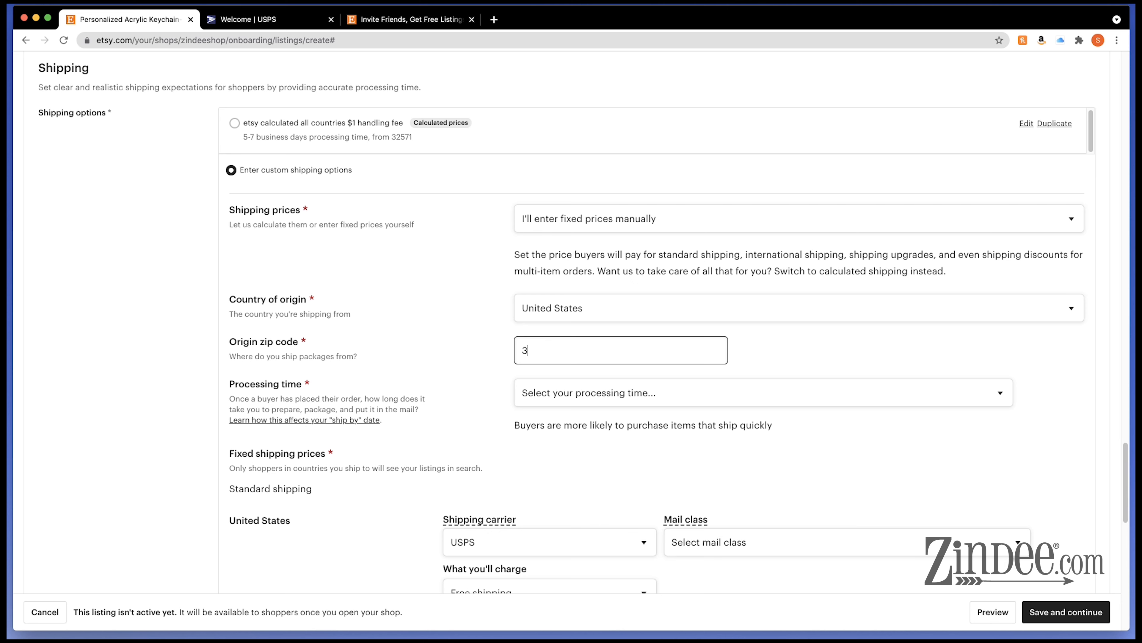
pyautogui.write('2571')
pyautogui.click(694, 429)
pyautogui.click(696, 397)
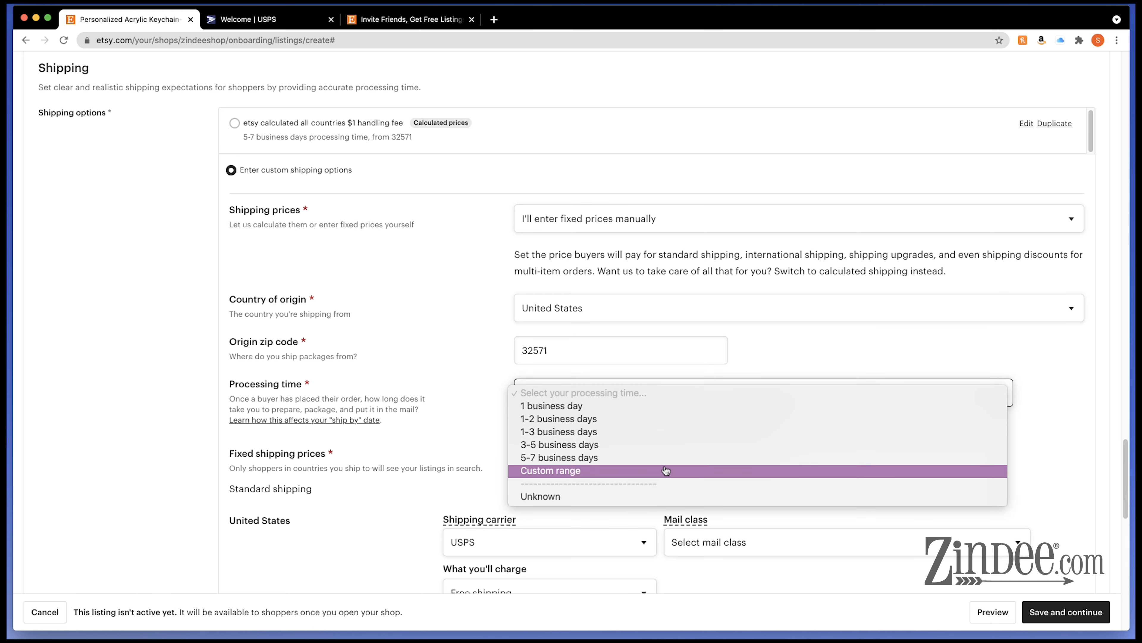
pyautogui.click(668, 457)
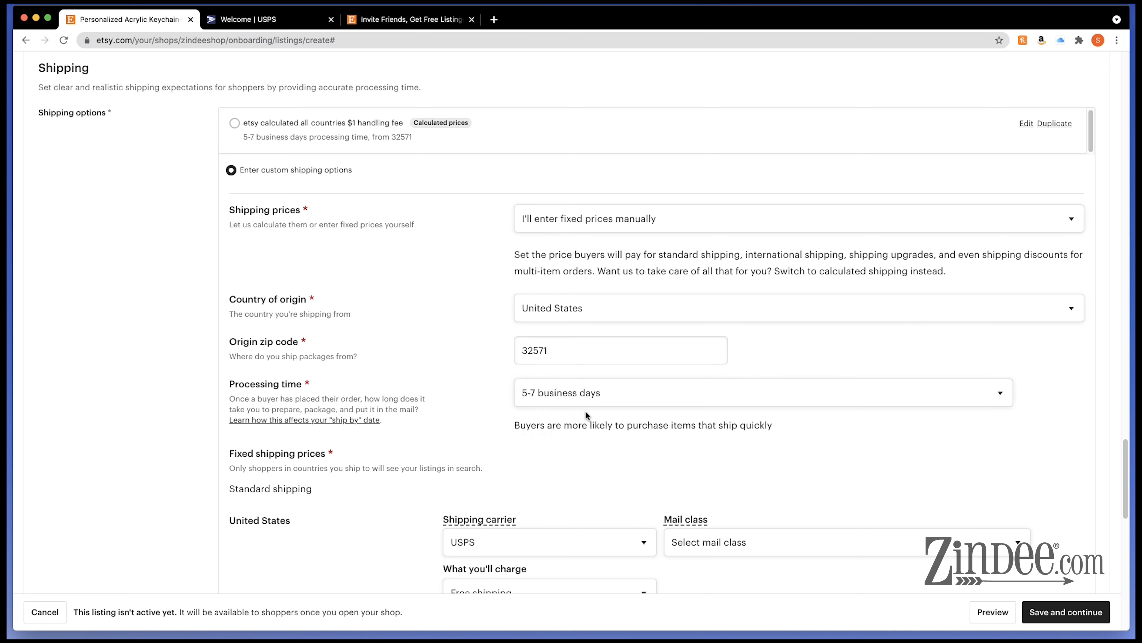
# Step: Remove the "Everywhere else" shipping location and set the United States mail class to USPS First-Class Mail
pyautogui.scroll(-3, 520, 414)
pyautogui.scroll(-4, 520, 411)
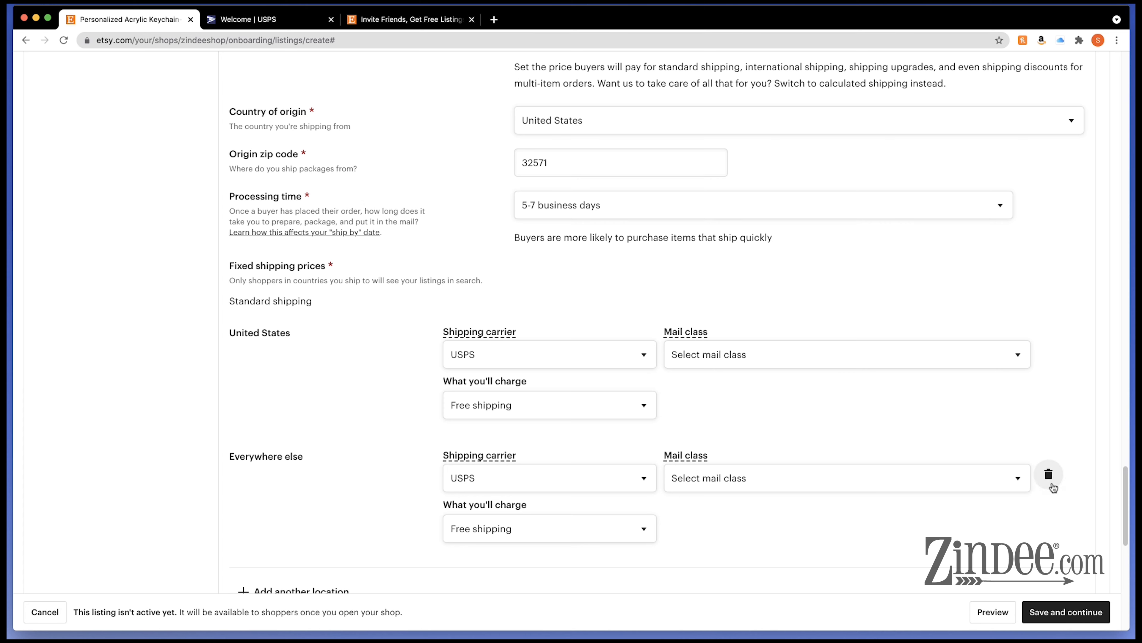
pyautogui.click(1050, 474)
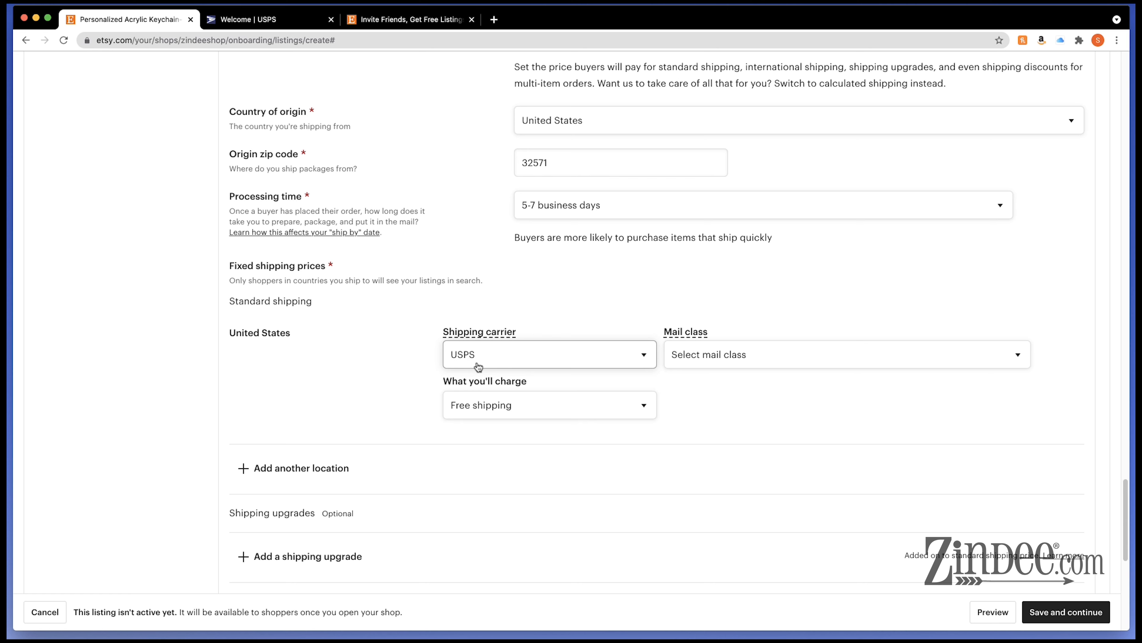
pyautogui.click(779, 363)
pyautogui.click(776, 394)
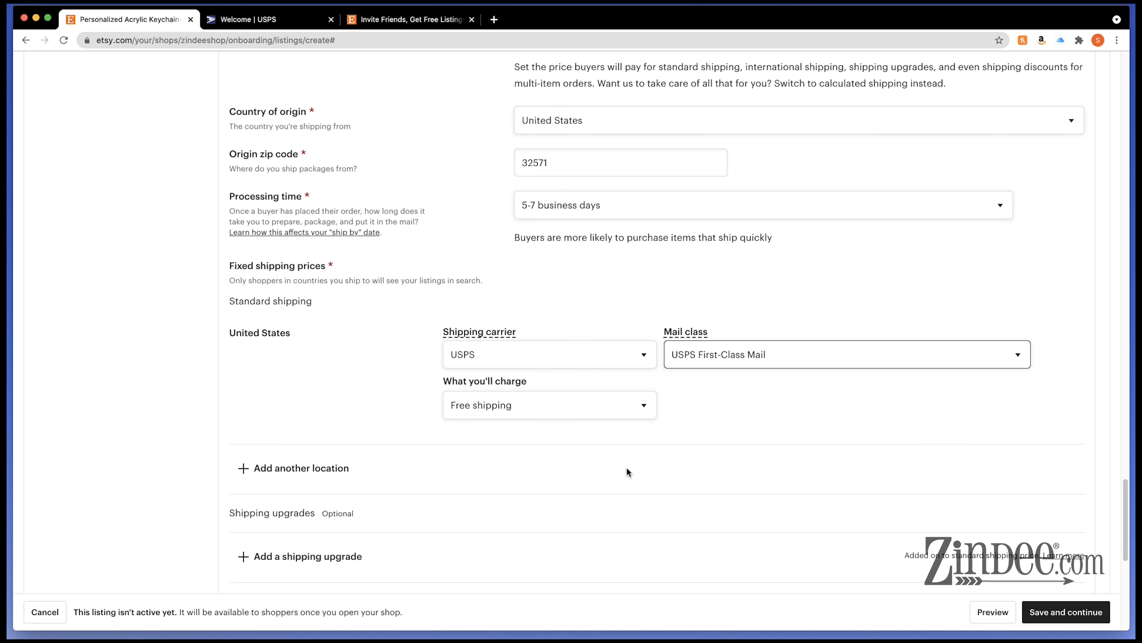
# Step: Charge a fixed price for United States shipping, with $4.99 for one item
pyautogui.click(555, 407)
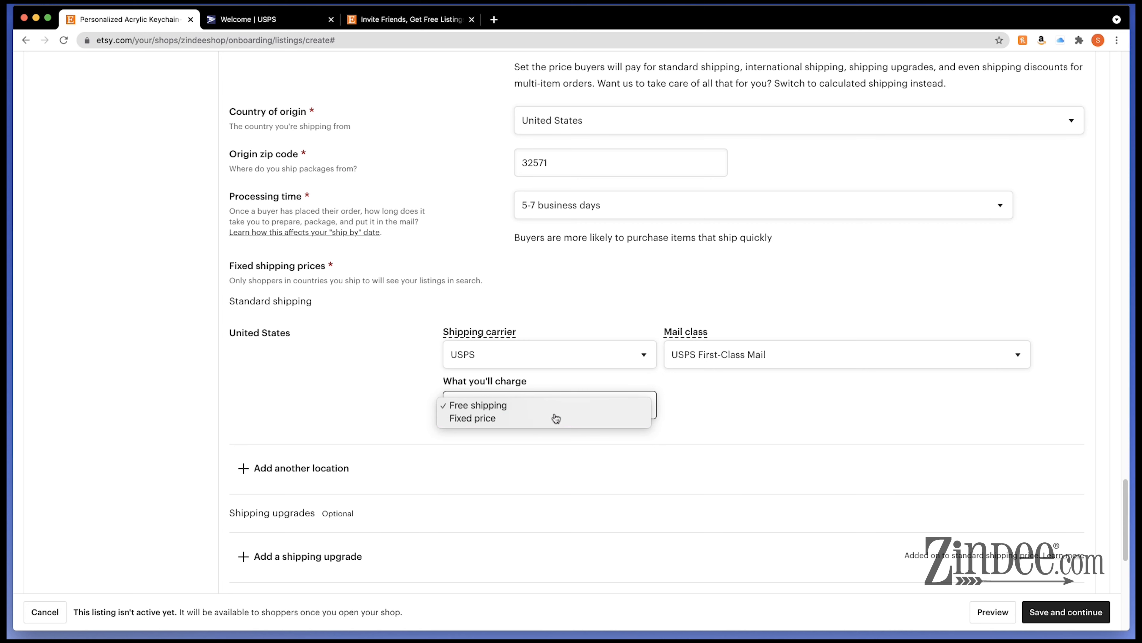
pyautogui.click(556, 418)
pyautogui.click(743, 411)
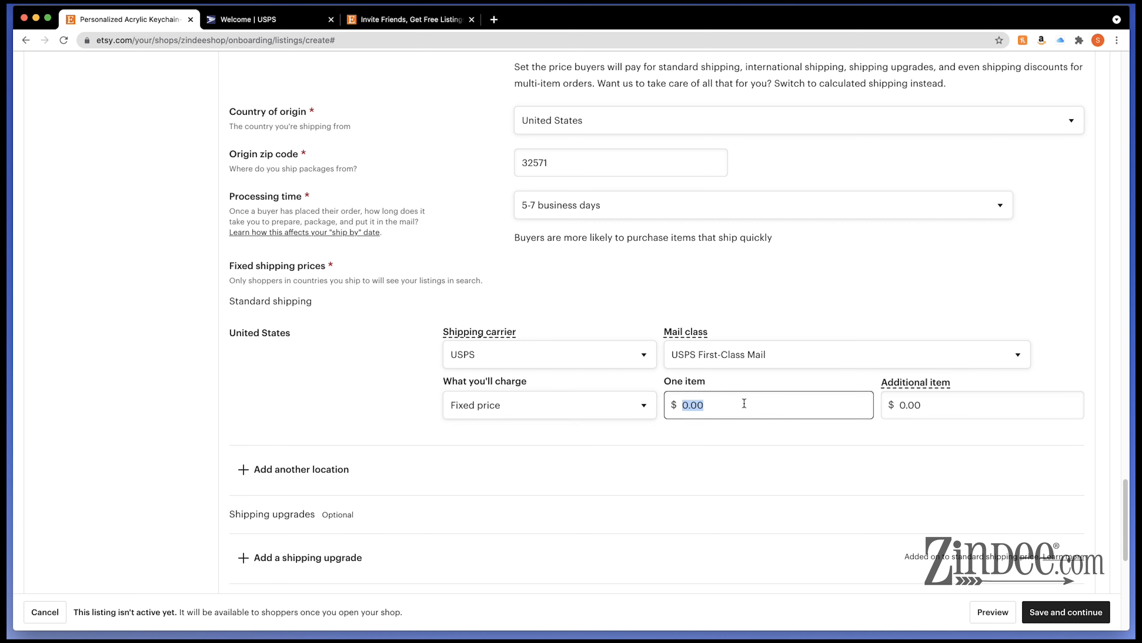
pyautogui.write('4.99')
pyautogui.click(885, 275)
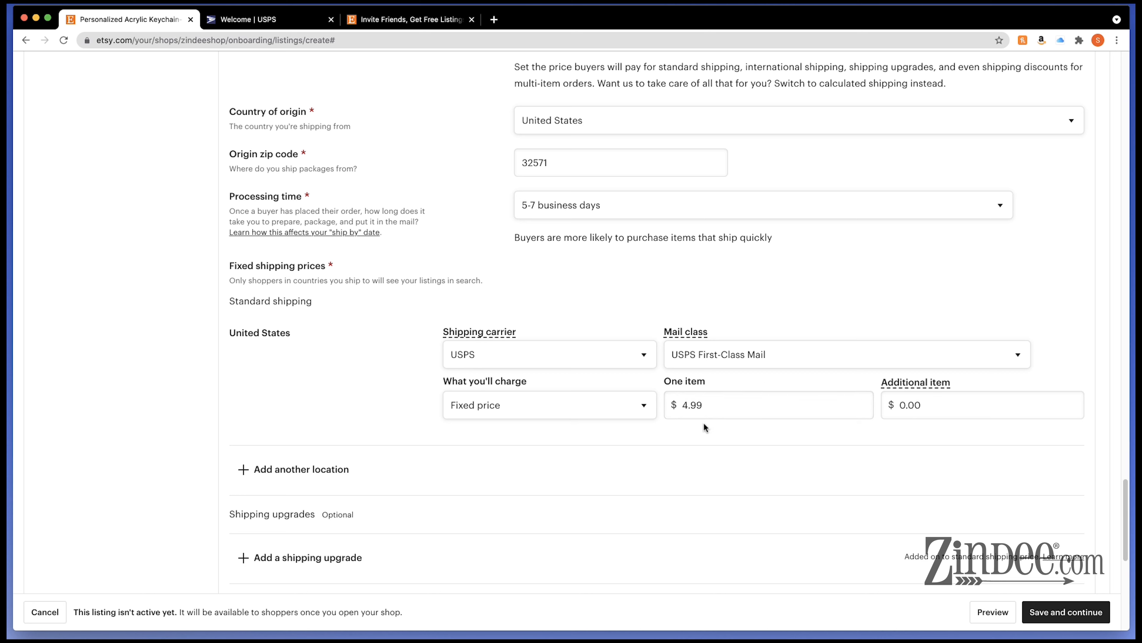
# Step: Set the additional item charge for United States shipping to $0.50
pyautogui.click(961, 413)
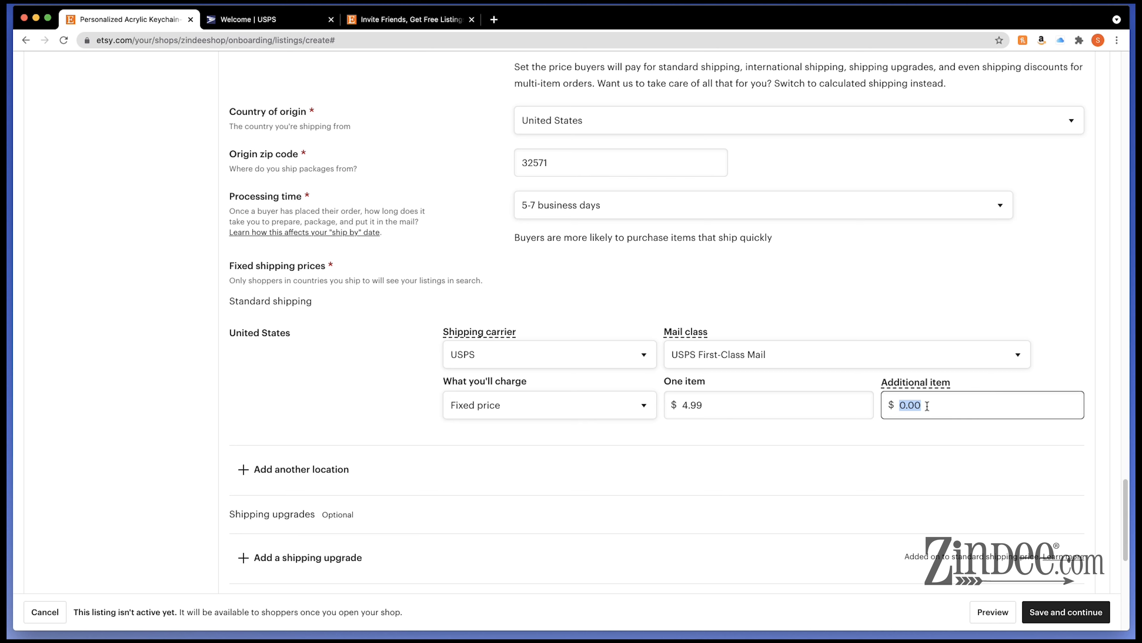
pyautogui.moveTo(908, 381)
pyautogui.write('.50')
pyautogui.click(928, 316)
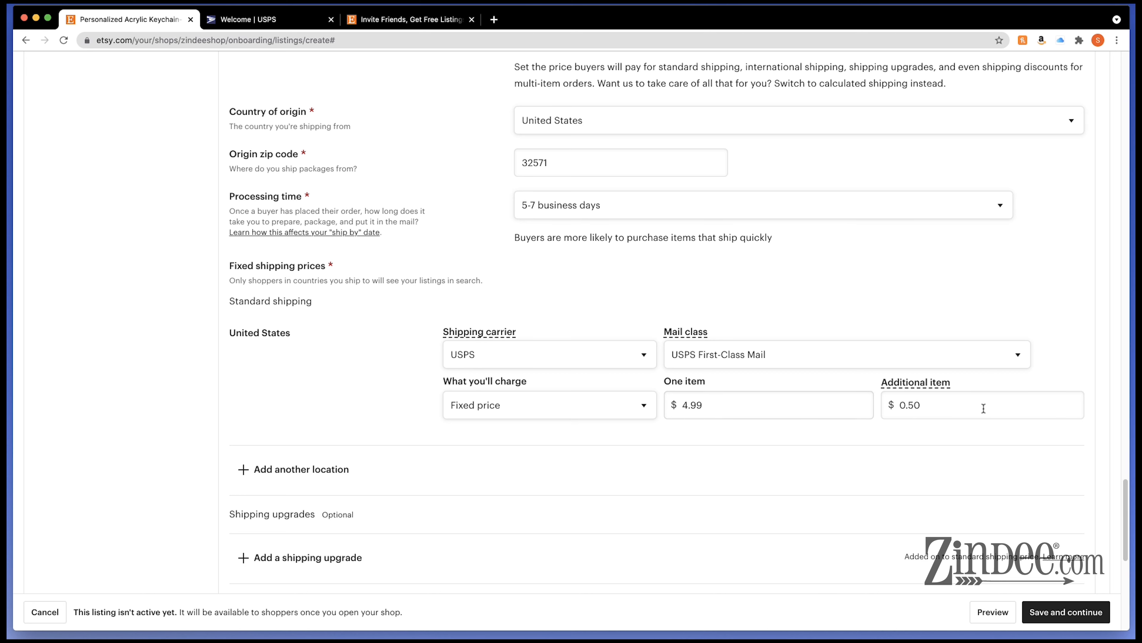
# Step: Reset the United States additional item charge to $0.00 and look over the available USPS mail classes
pyautogui.tripleClick(961, 414)
pyautogui.write('0')
pyautogui.click(1043, 320)
pyautogui.tripleClick(934, 400)
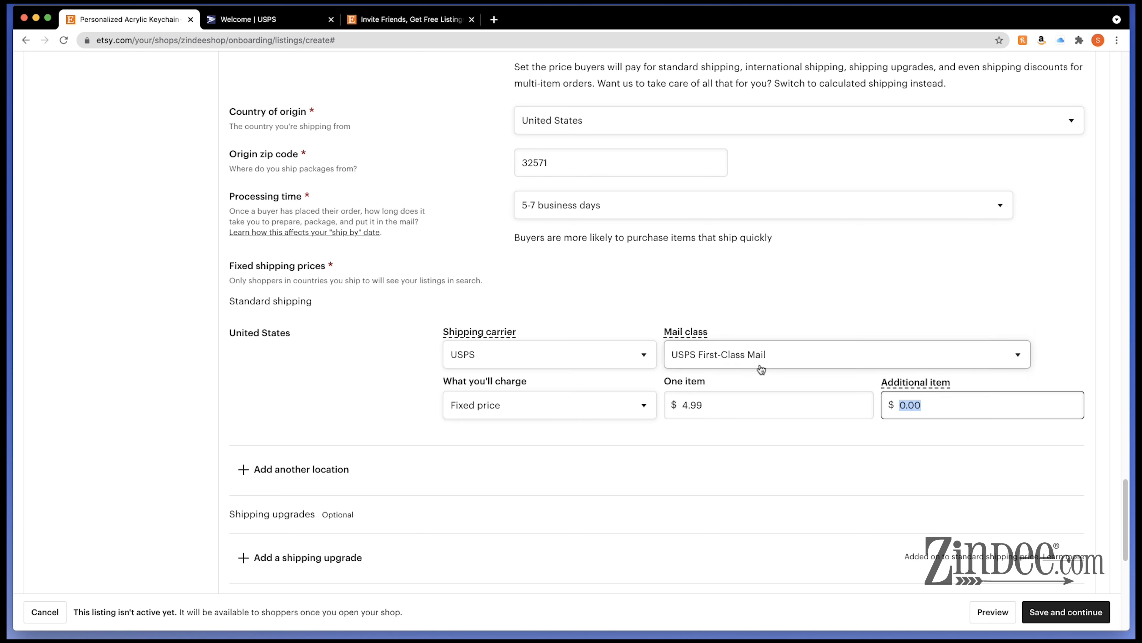
pyautogui.click(759, 356)
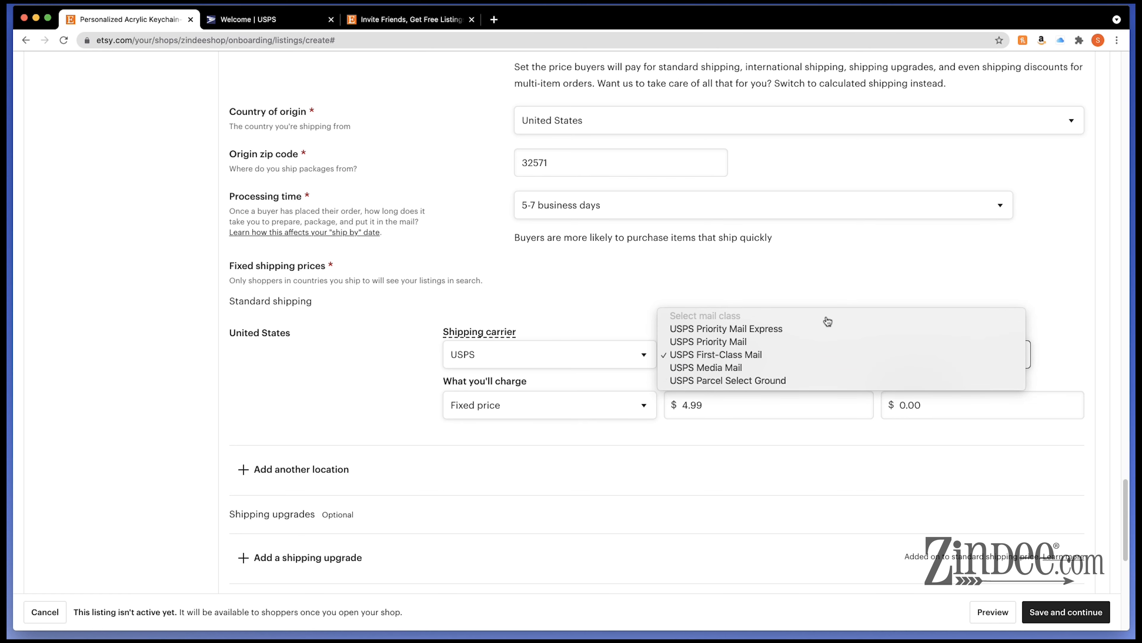
pyautogui.click(929, 284)
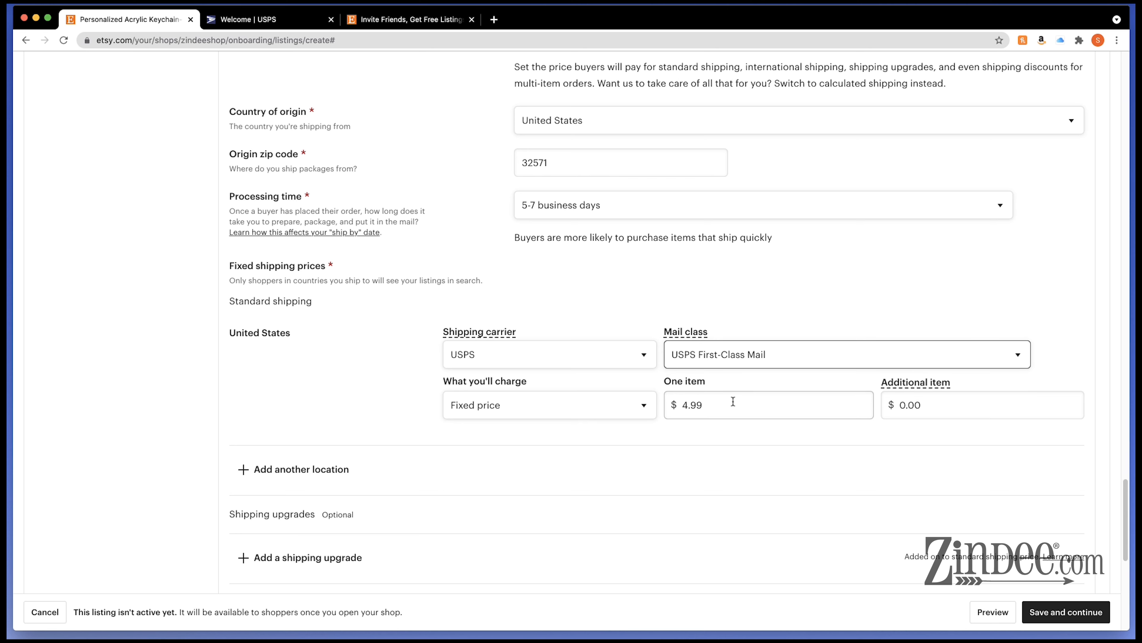
# Step: Change the United States additional item charge from free to $0.50
pyautogui.click(917, 405)
pyautogui.press('BackSpace')
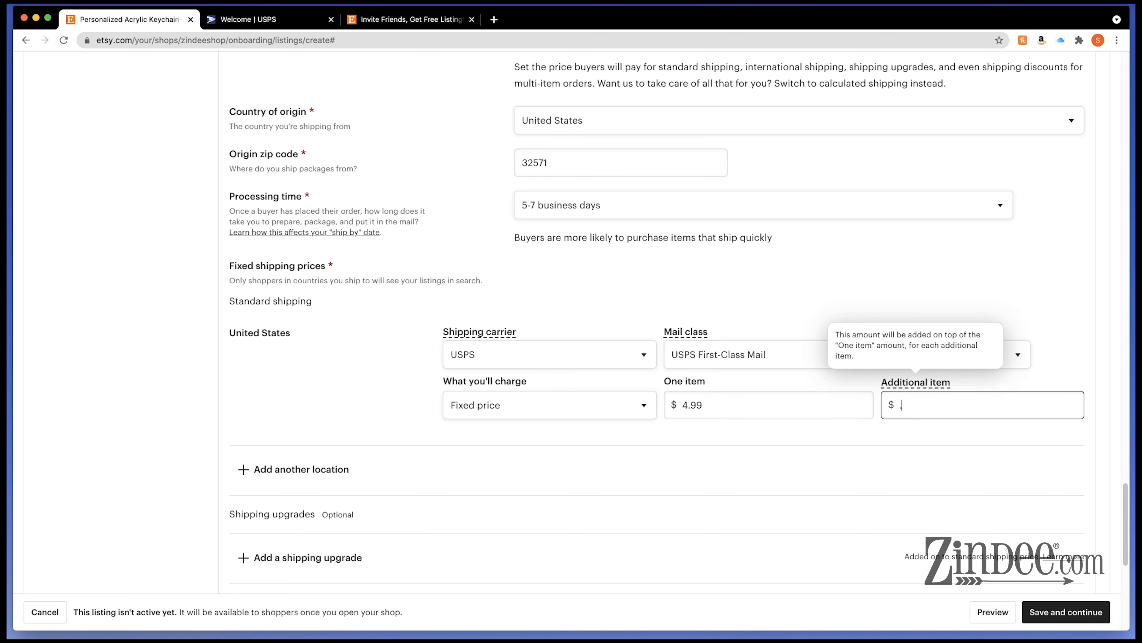
pyautogui.write('.50')
pyautogui.click(1079, 272)
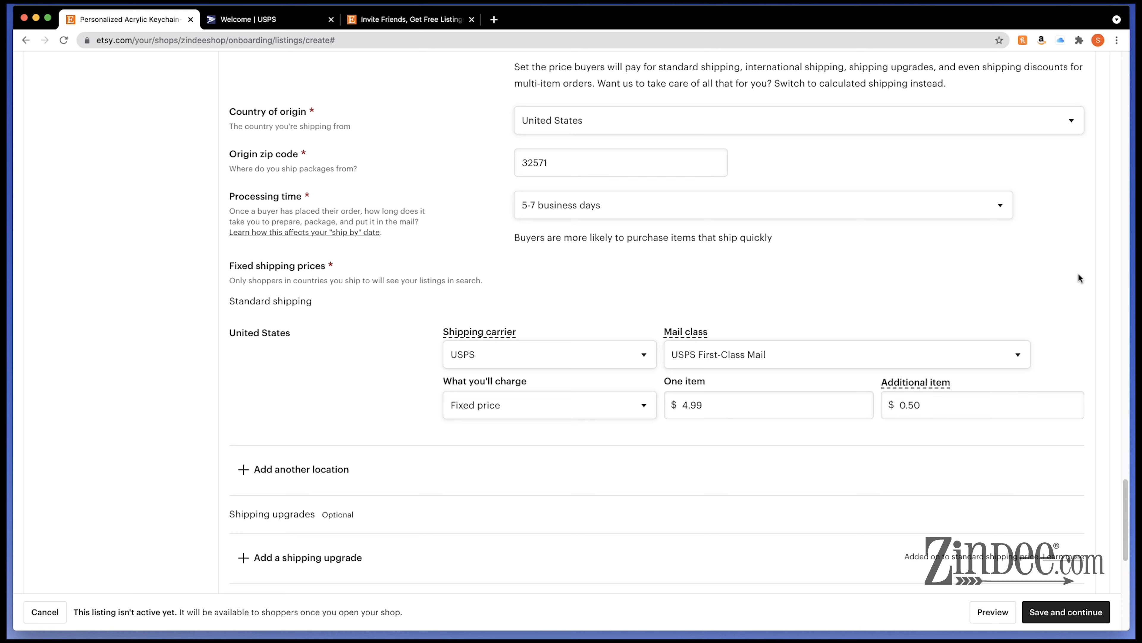
# Step: Check the shipping price methods, keep manually entered fixed prices, and review the custom shipping settings
pyautogui.scroll(6, 427, 353)
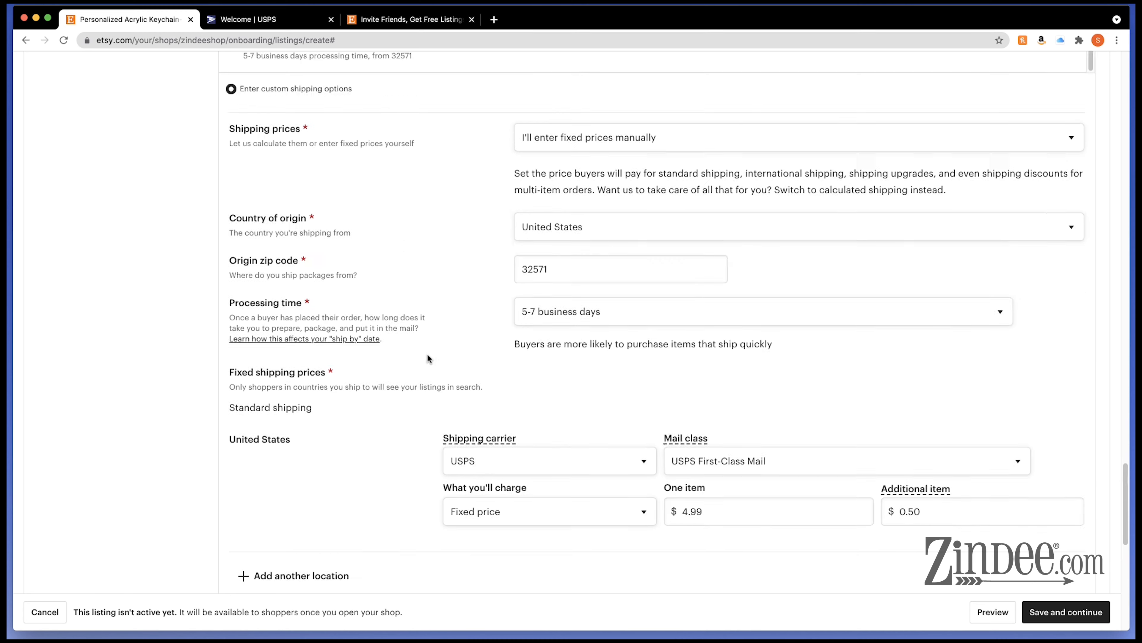
pyautogui.click(657, 332)
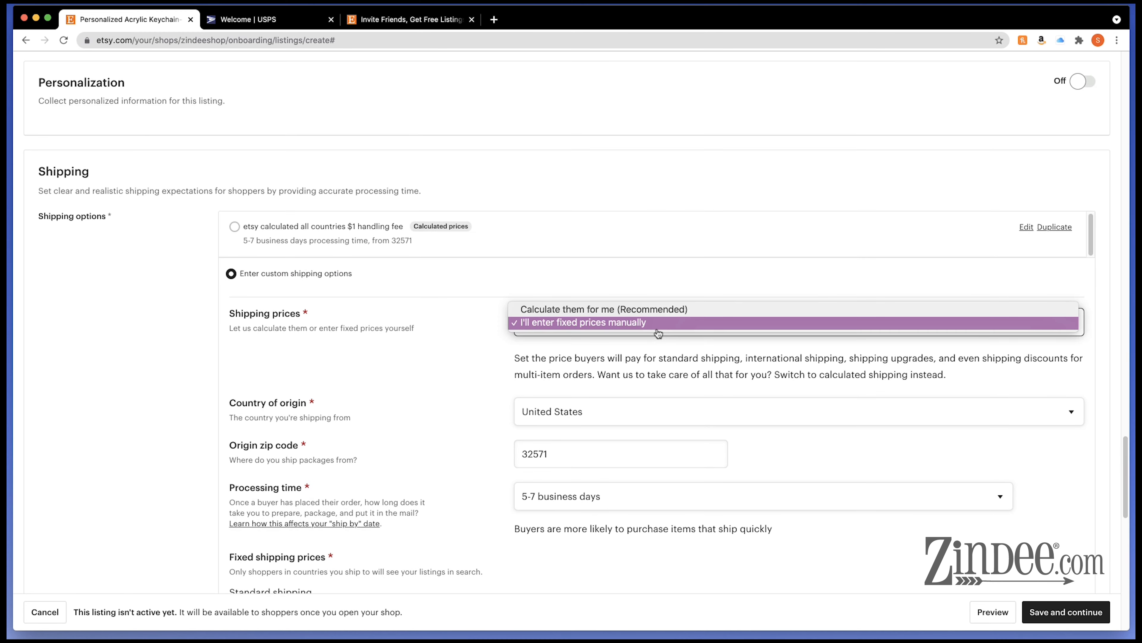
pyautogui.click(657, 329)
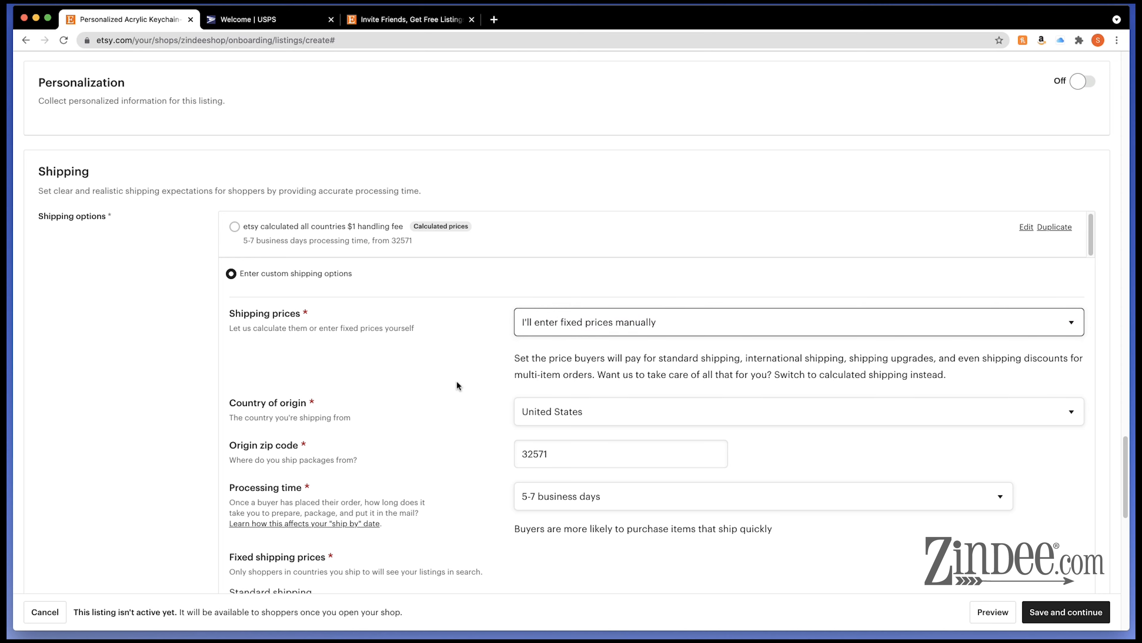
pyautogui.scroll(-5, 427, 377)
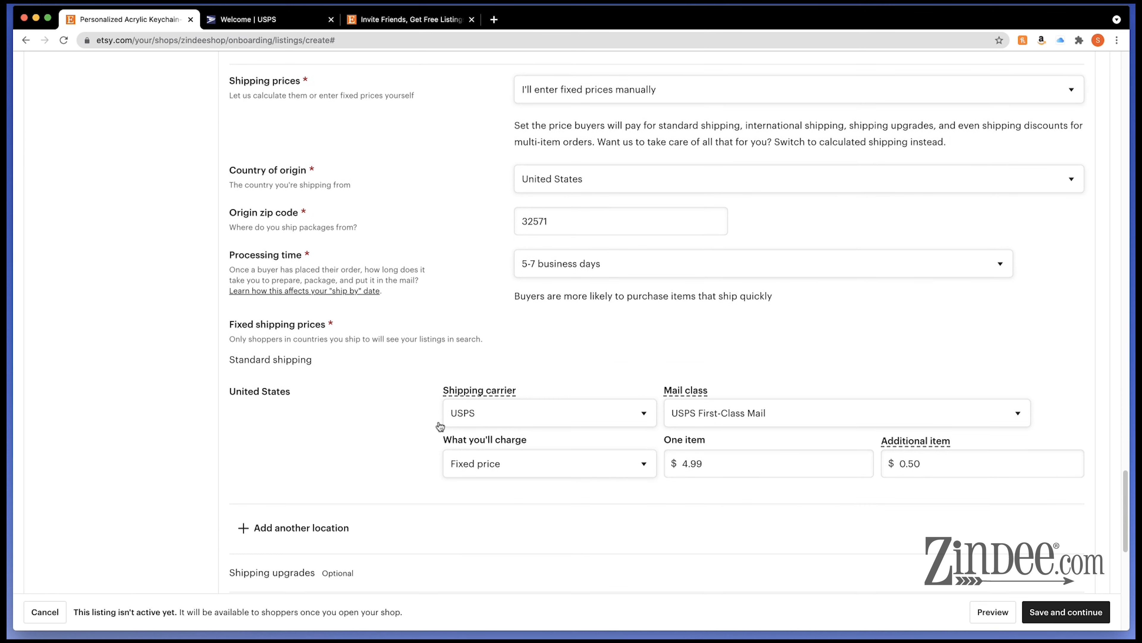
pyautogui.scroll(2, 573, 265)
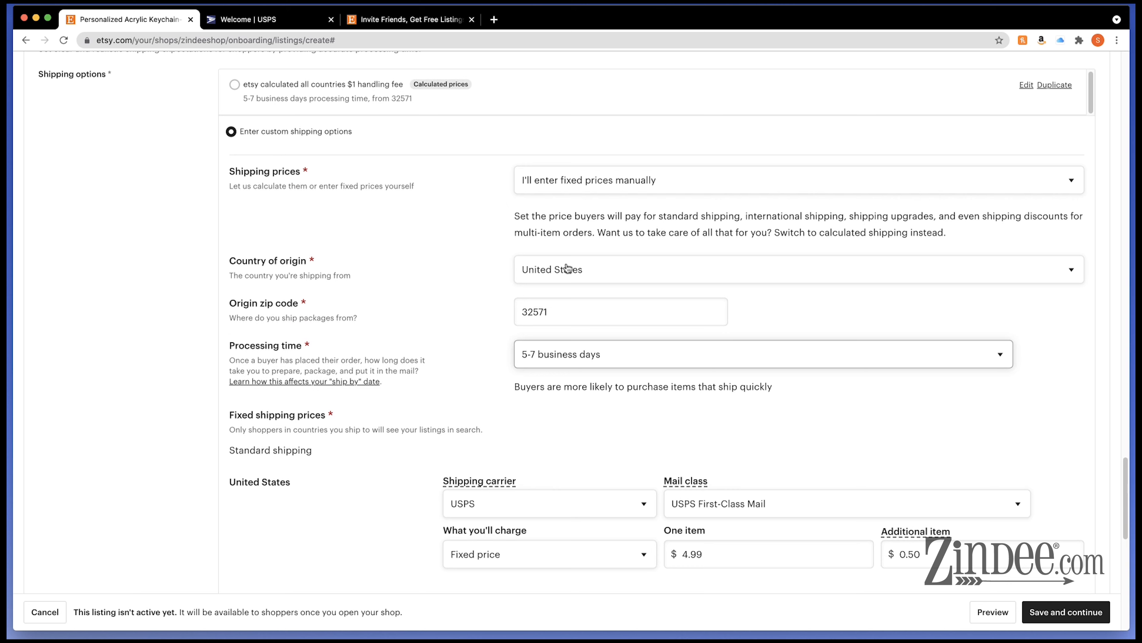
pyautogui.scroll(-2, 607, 433)
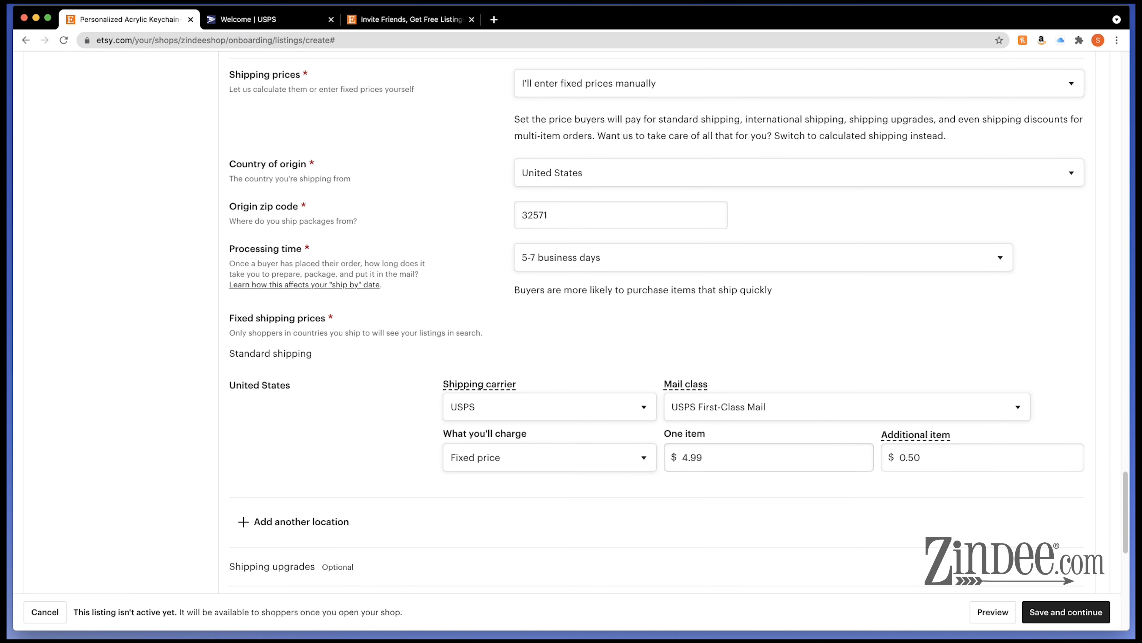
# Step: Switch to the USPS website, open its postage price calculator, and set the mailing-from ZIP code to 32571
pyautogui.click(286, 22)
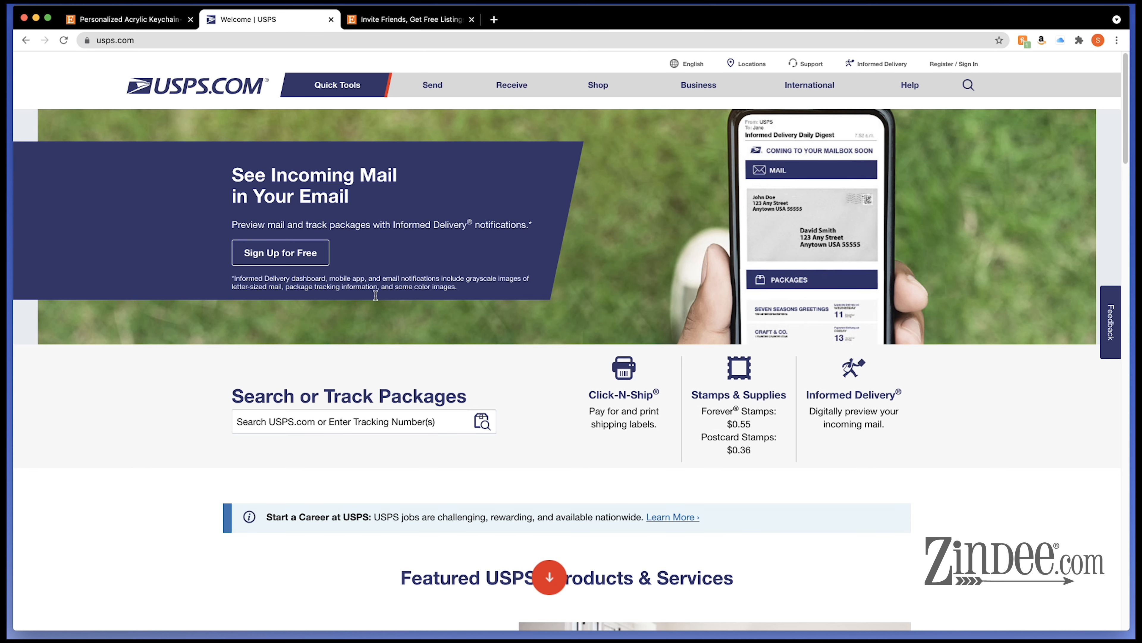
pyautogui.moveTo(449, 94)
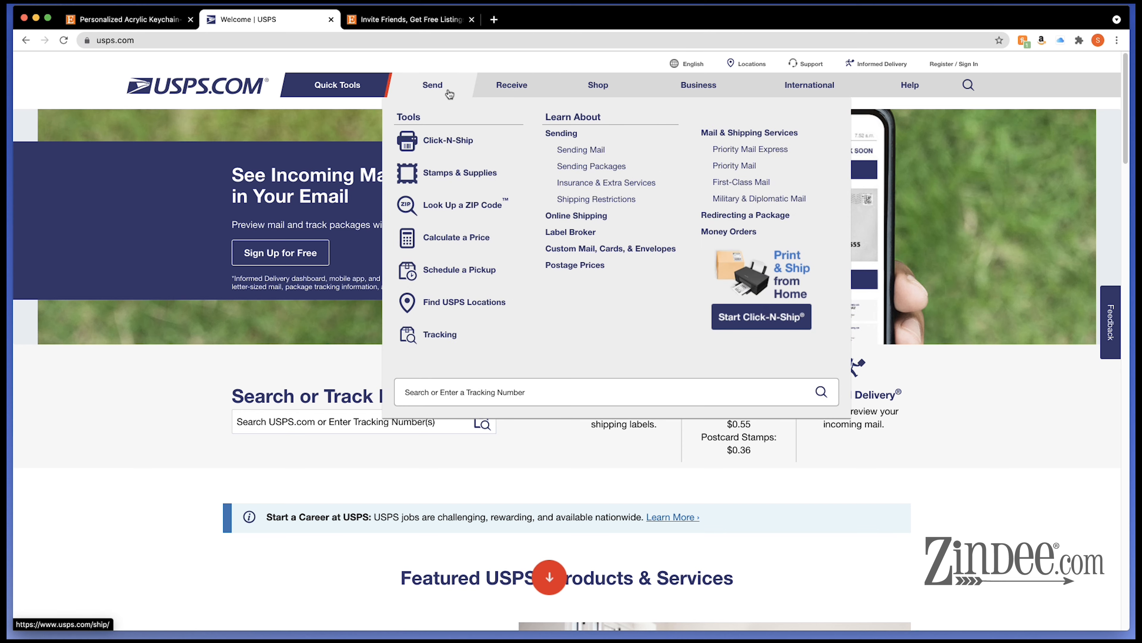
pyautogui.click(451, 243)
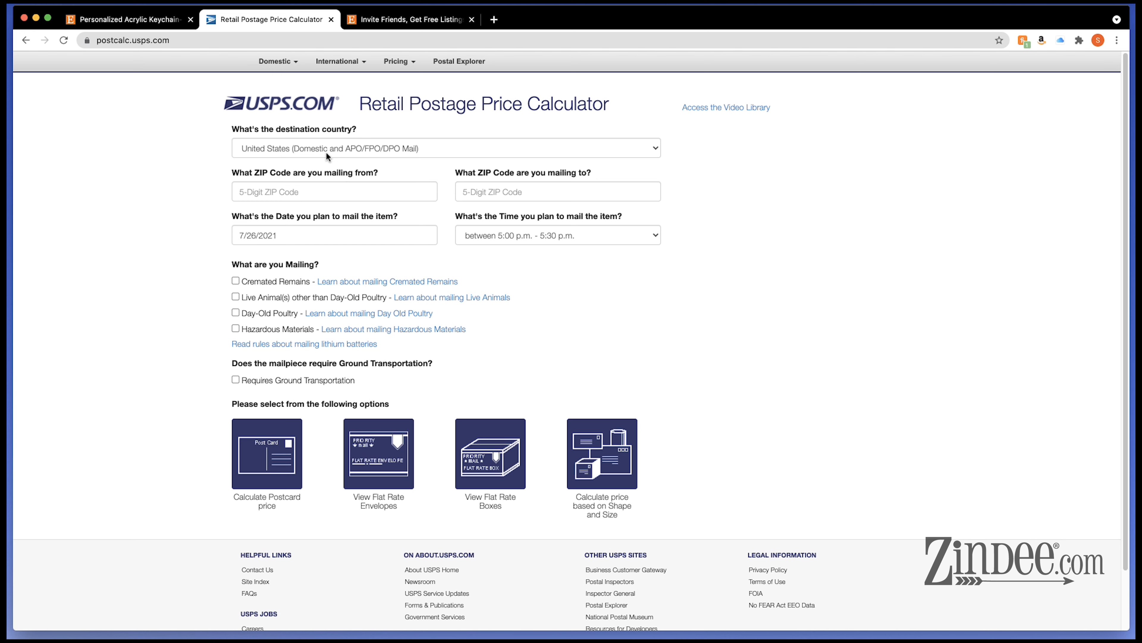
pyautogui.click(321, 188)
pyautogui.write('32571')
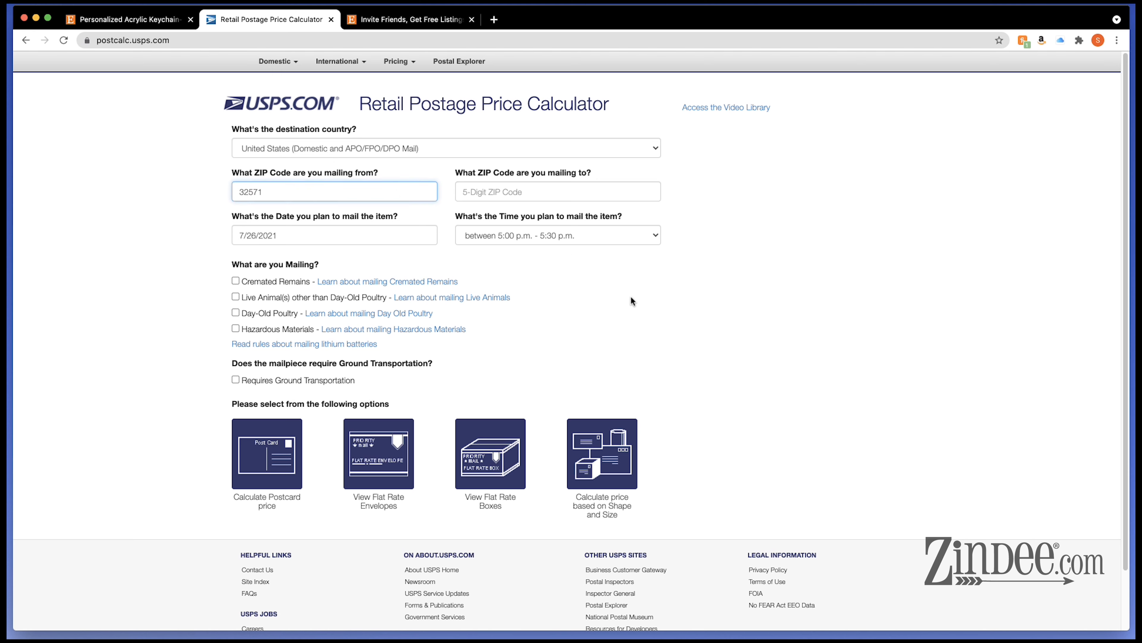
# Step: Run a web search for California zip codes to find a destination for the postage estimate
pyautogui.click(506, 190)
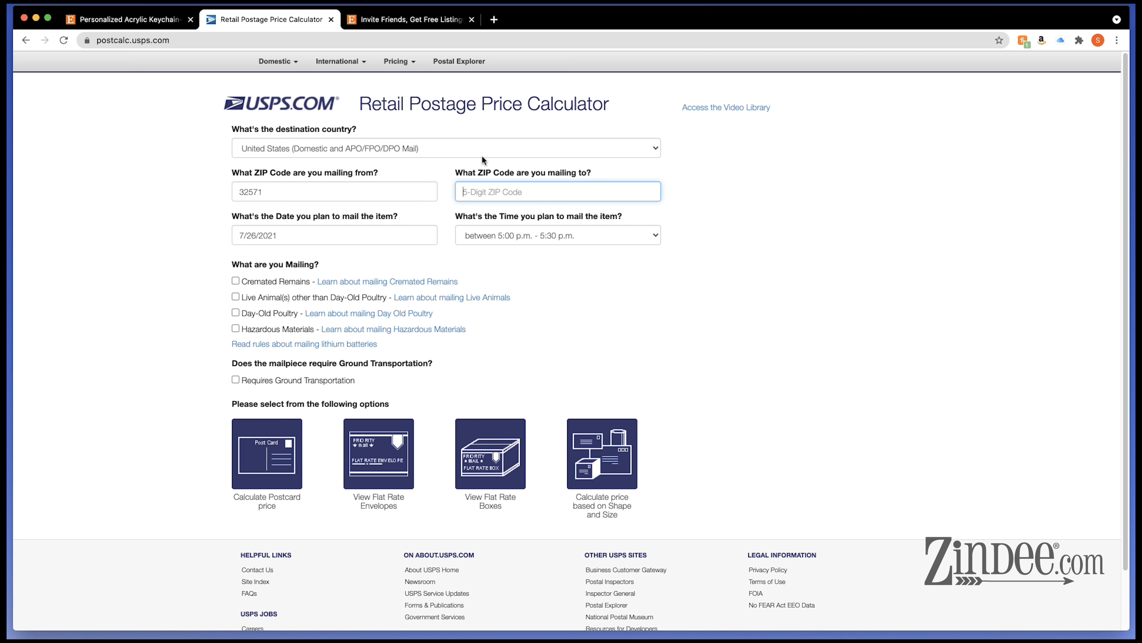
pyautogui.click(425, 19)
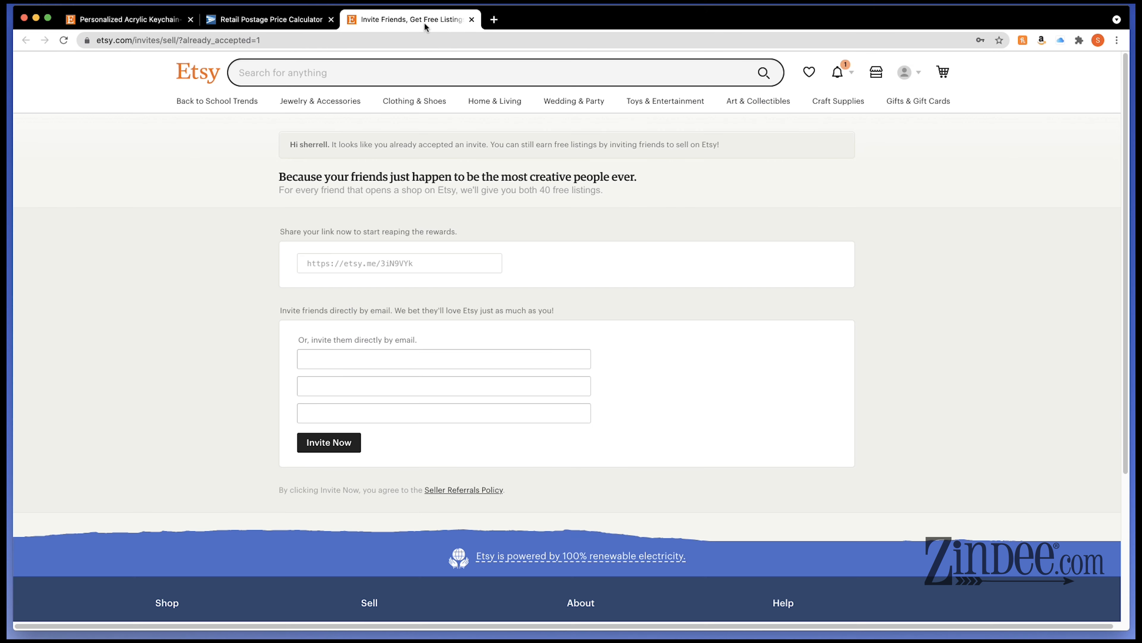
pyautogui.click(441, 40)
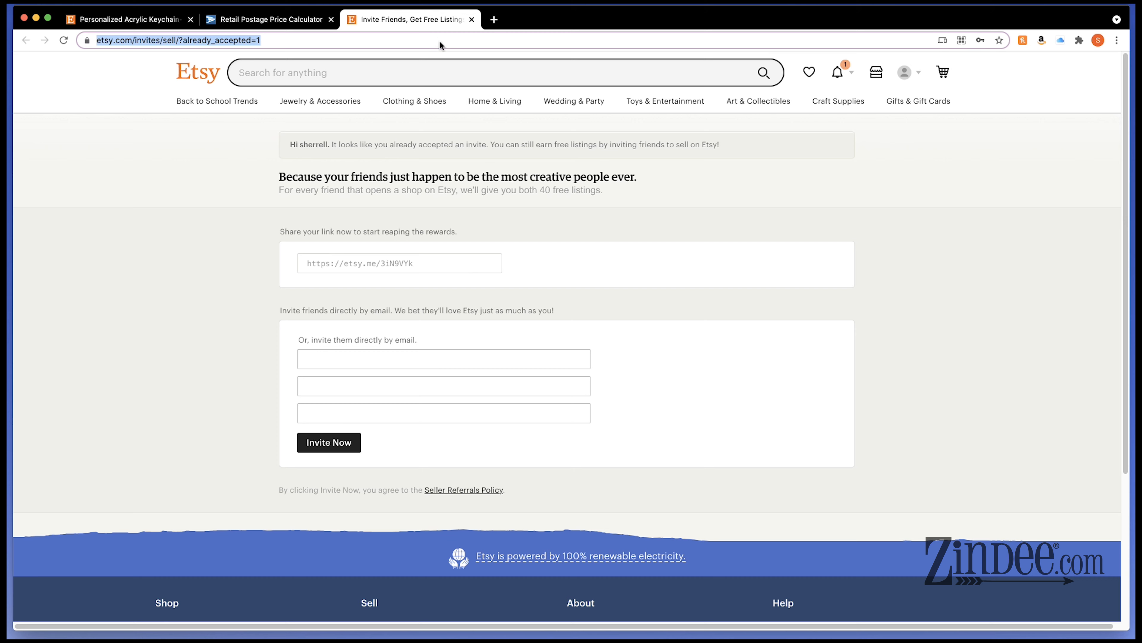
pyautogui.write('calif')
pyautogui.press('Return')
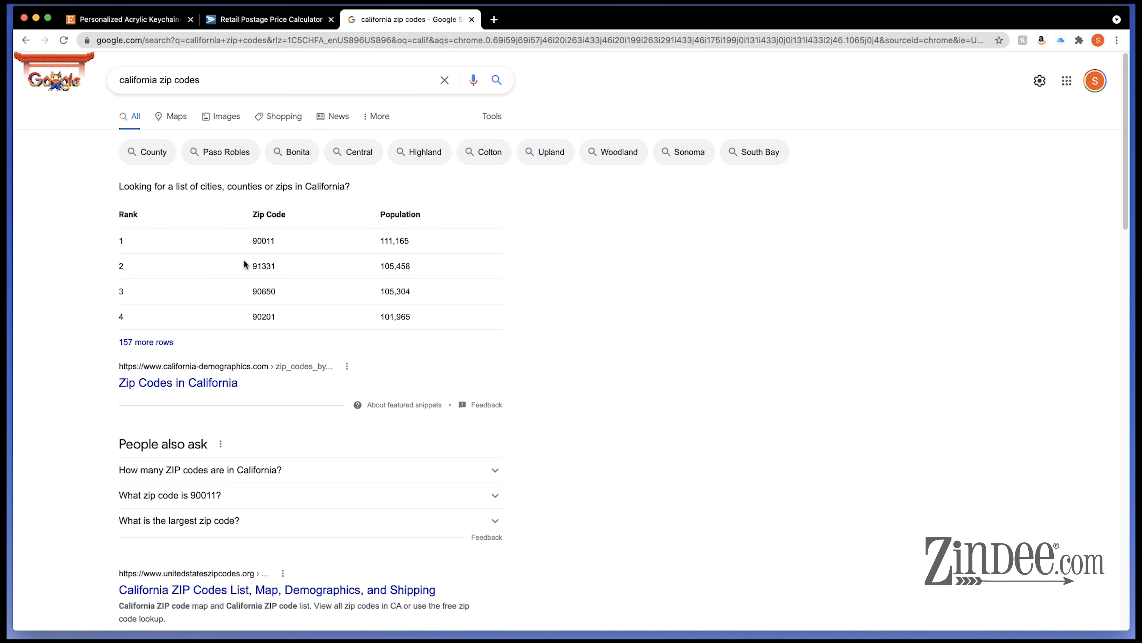
# Step: Copy ZIP code 90011 from the search results and enter it as the mailing-to ZIP code in the USPS calculator
pyautogui.doubleClick(274, 240)
pyautogui.rightClick(269, 241)
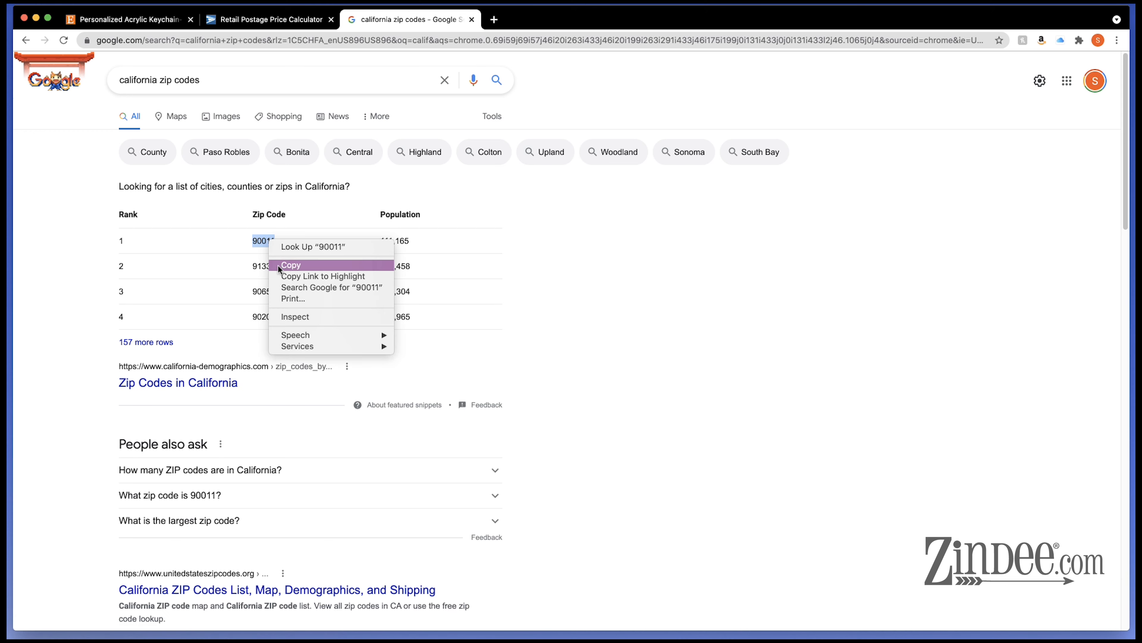
pyautogui.click(294, 266)
pyautogui.click(270, 20)
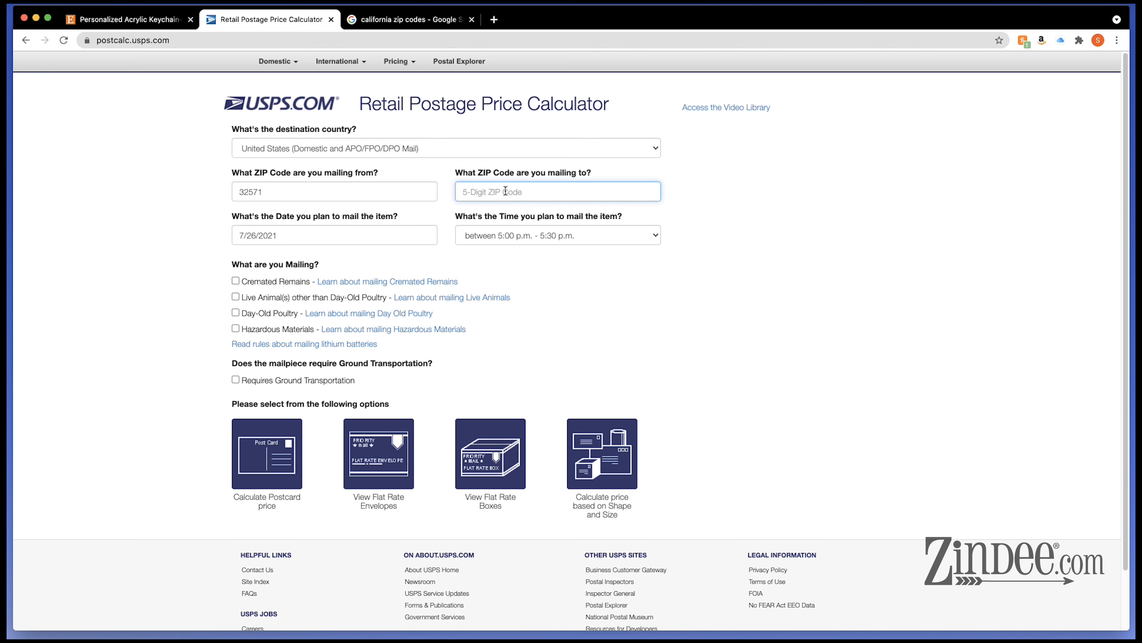
pyautogui.press('super+v')
pyautogui.click(803, 216)
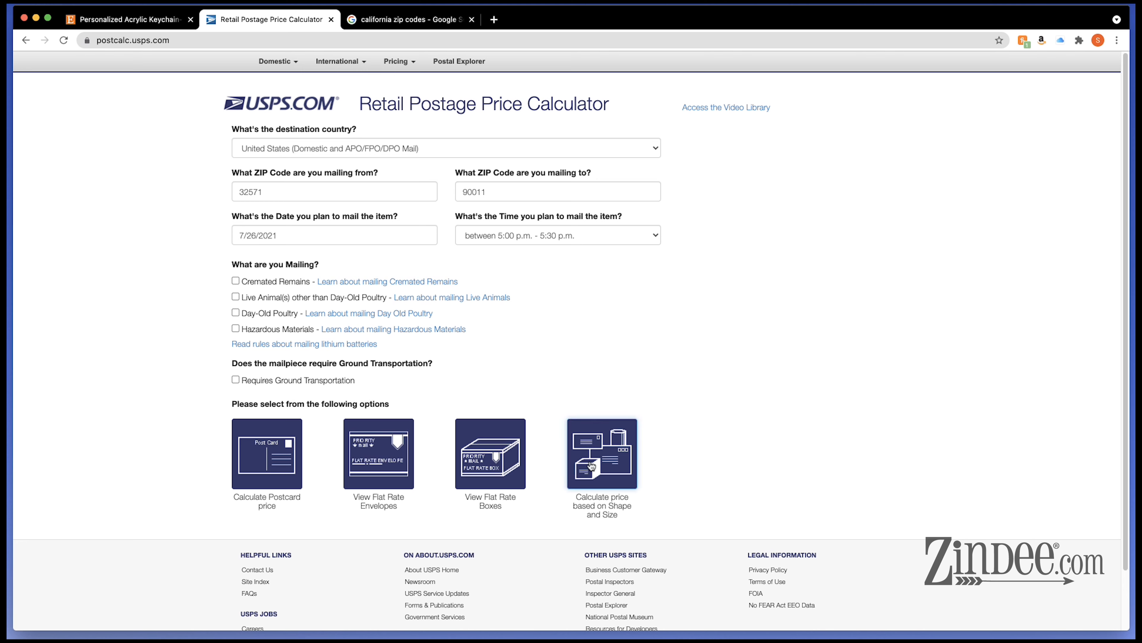
# Step: Calculate the postage by shape and size for a package weighing 8 ounces
pyautogui.click(631, 464)
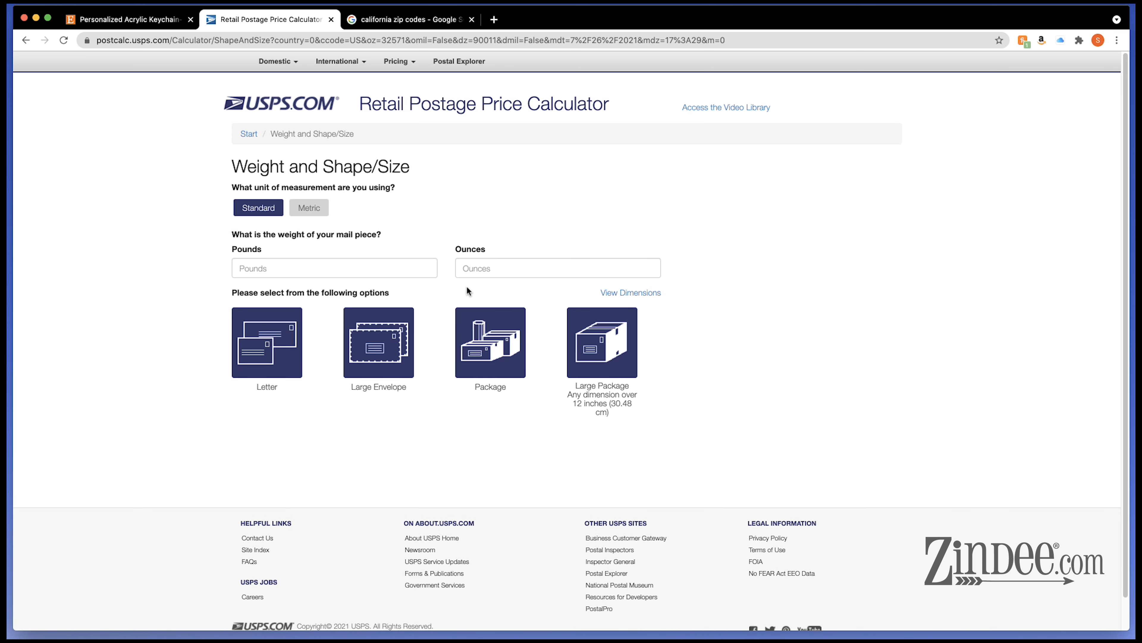
pyautogui.click(491, 272)
pyautogui.write('8')
pyautogui.click(490, 225)
pyautogui.click(476, 355)
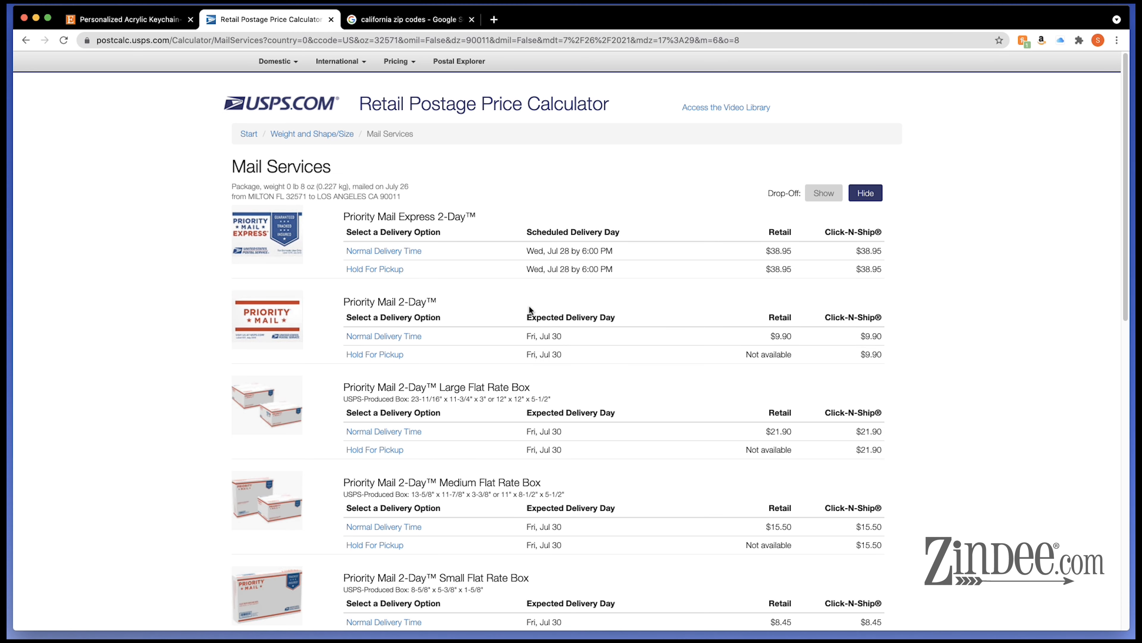
# Step: Examine the retail prices of the listed USPS mail services, including Priority Mail, First-Class Package Service and Media Mail
pyautogui.scroll(-2, 530, 310)
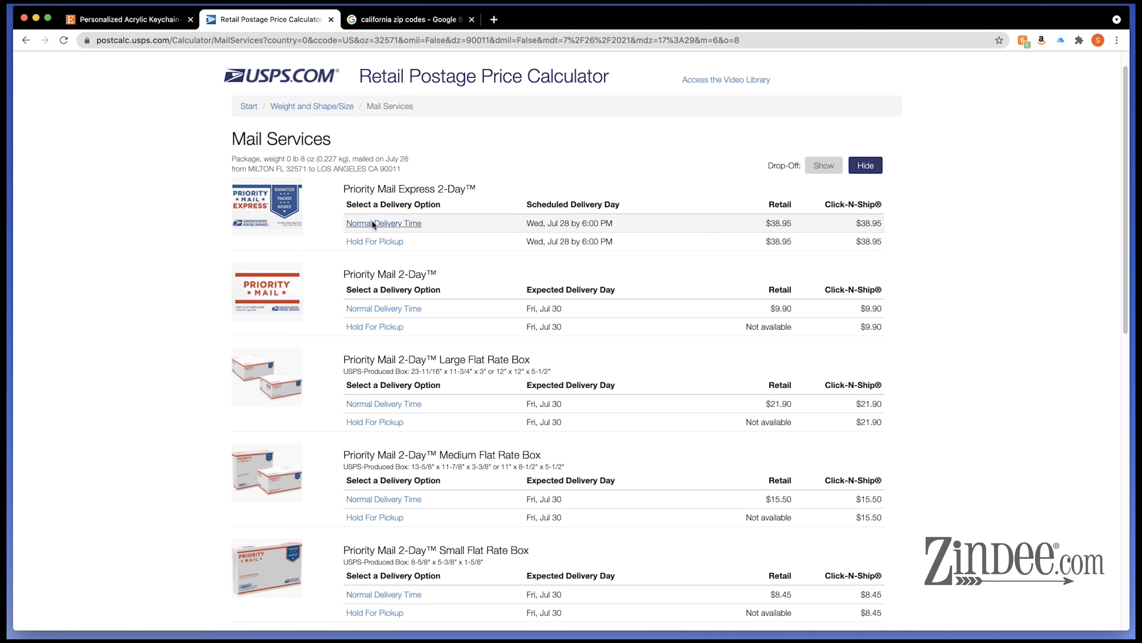
pyautogui.scroll(-1, 644, 286)
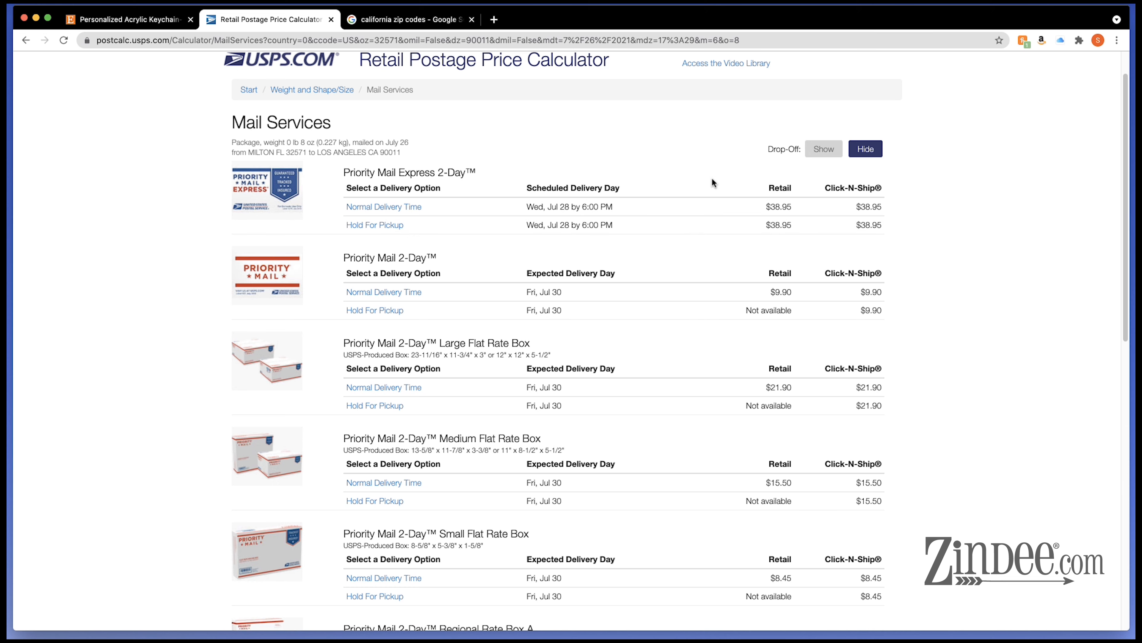
pyautogui.scroll(-2, 669, 200)
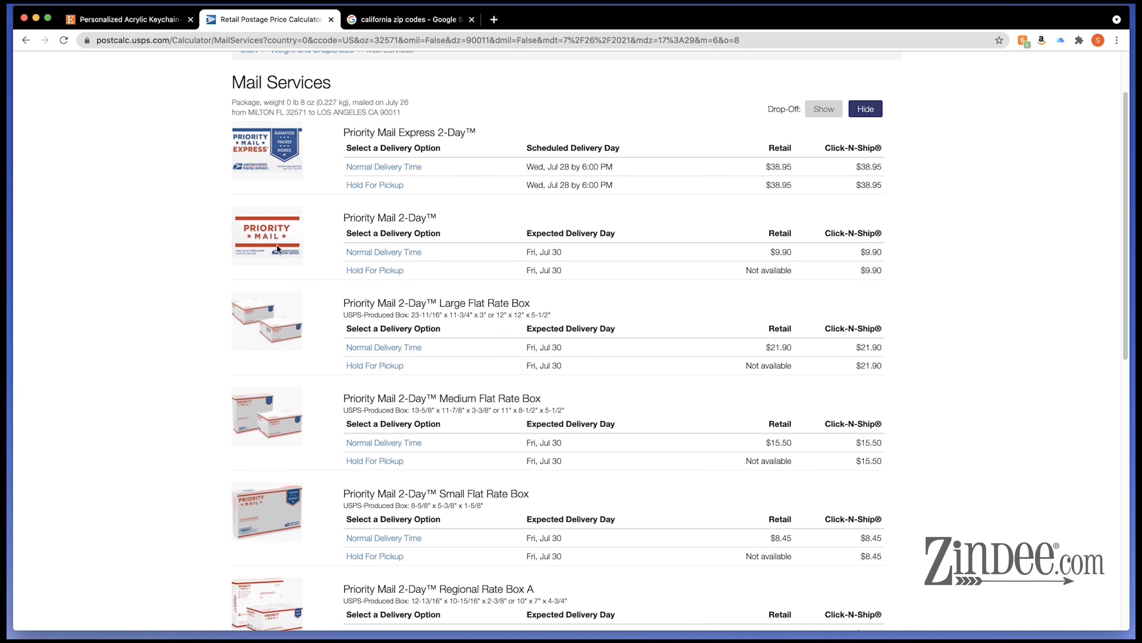
pyautogui.scroll(-4, 277, 245)
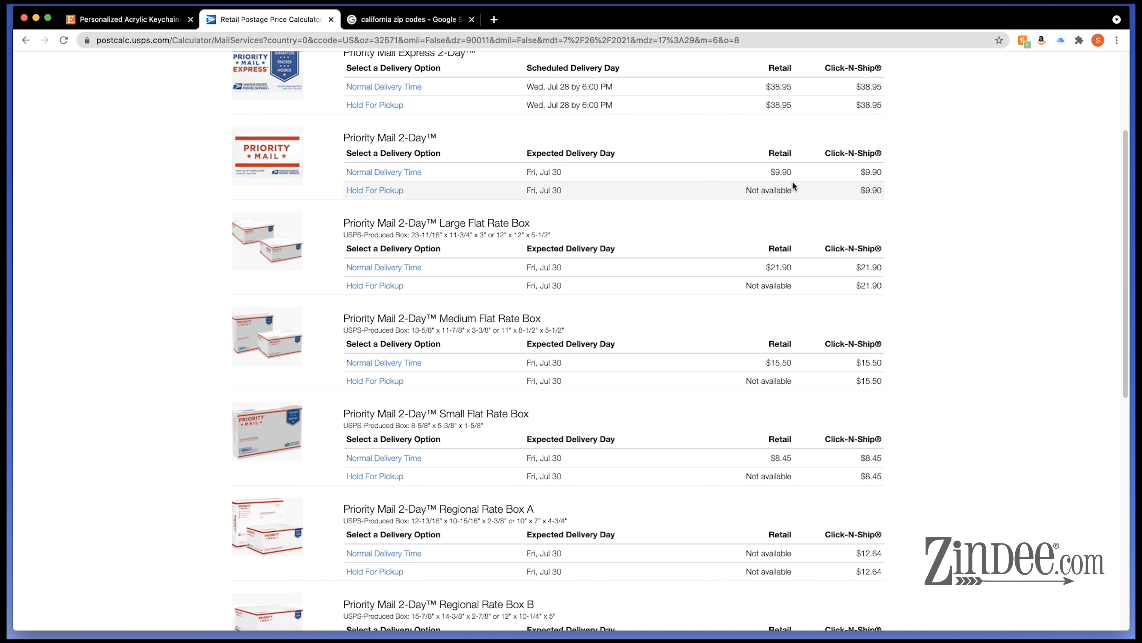
pyautogui.scroll(-1, 394, 225)
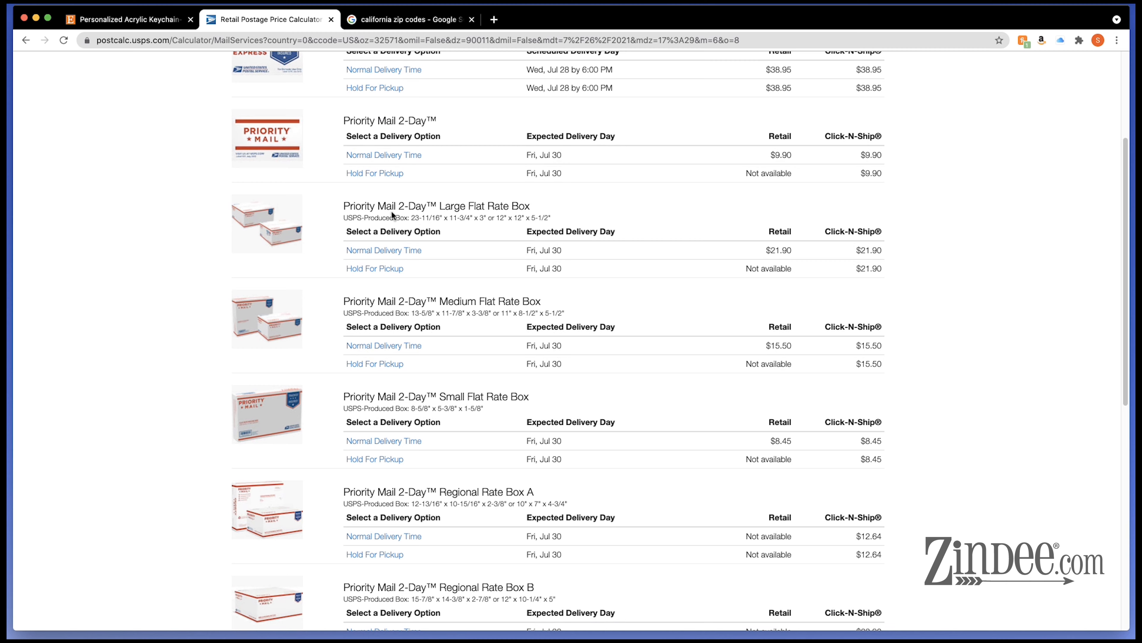
pyautogui.scroll(-5, 387, 211)
pyautogui.scroll(-3, 381, 206)
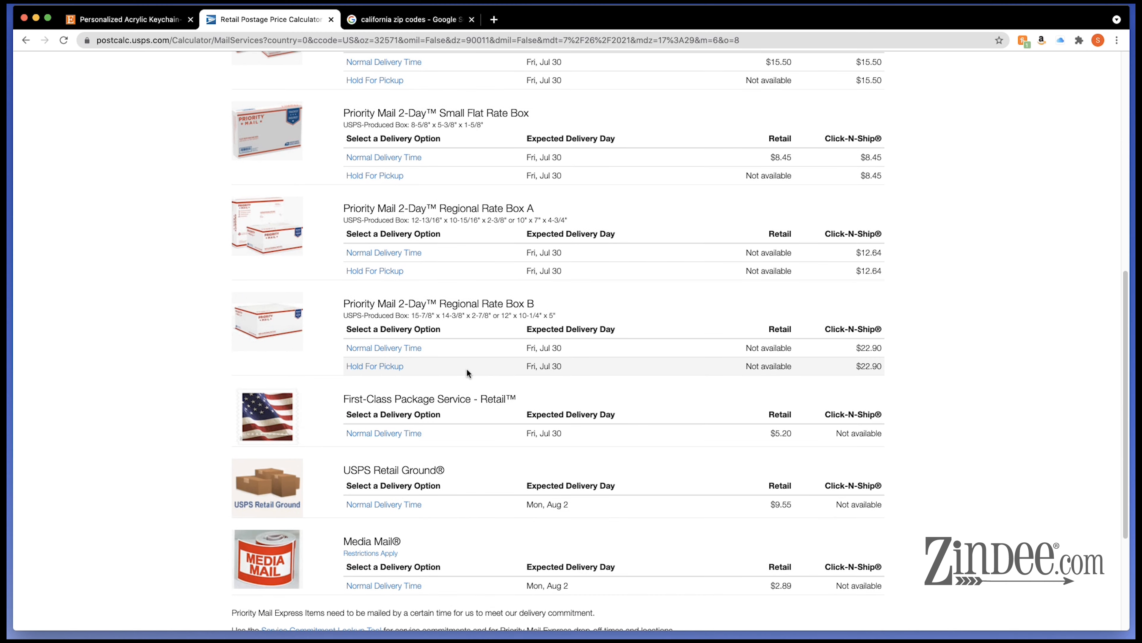
pyautogui.scroll(5, 538, 322)
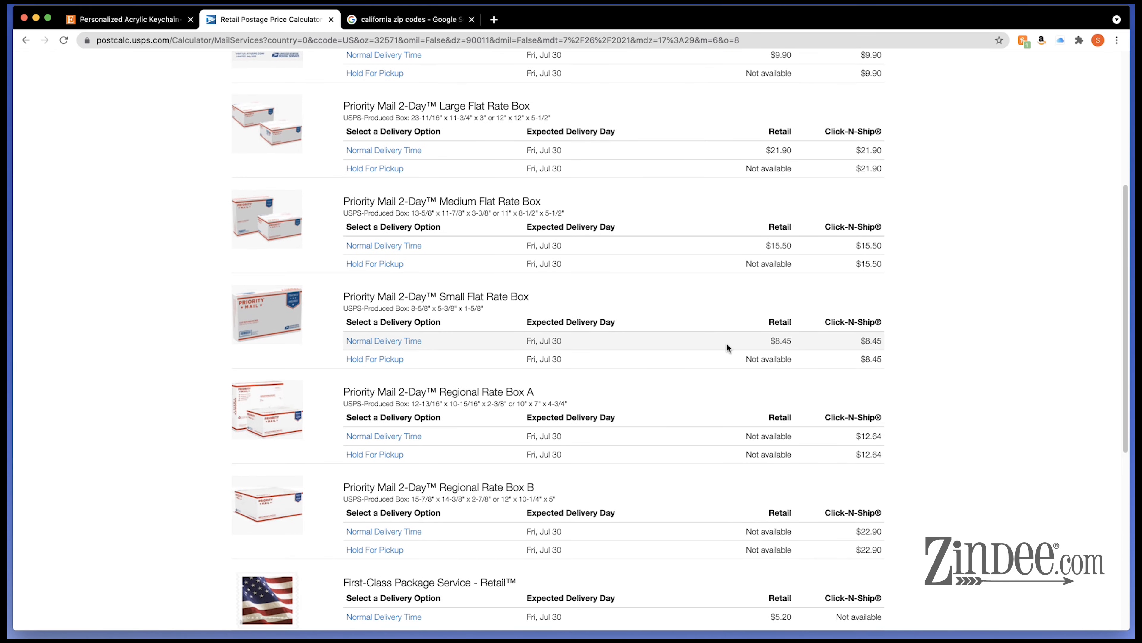
pyautogui.scroll(-8, 646, 348)
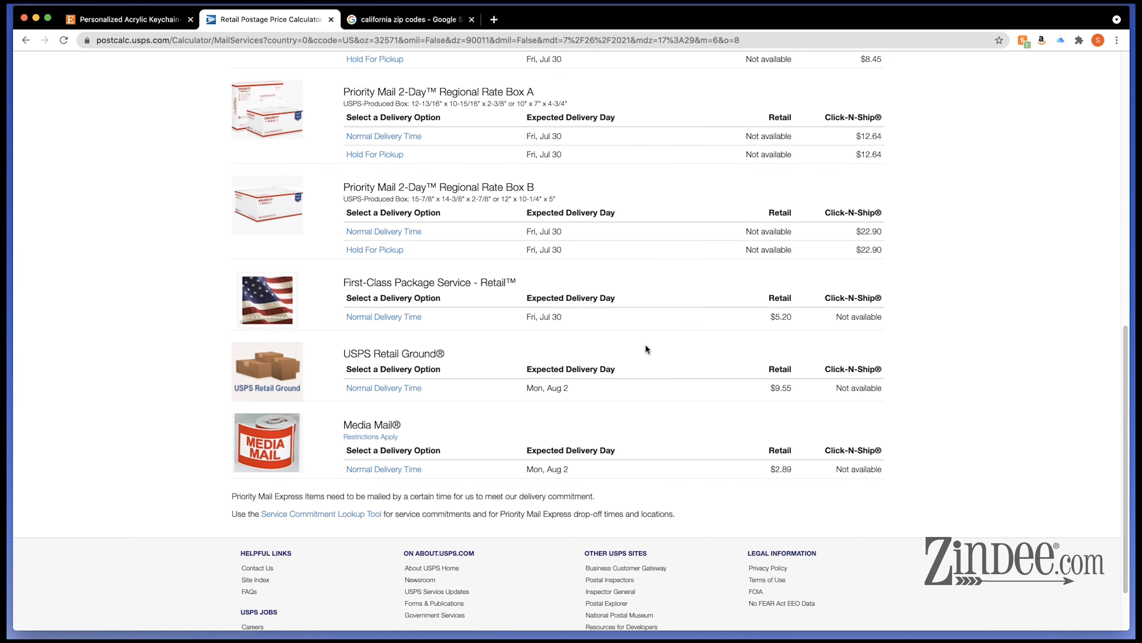
pyautogui.scroll(5, 646, 349)
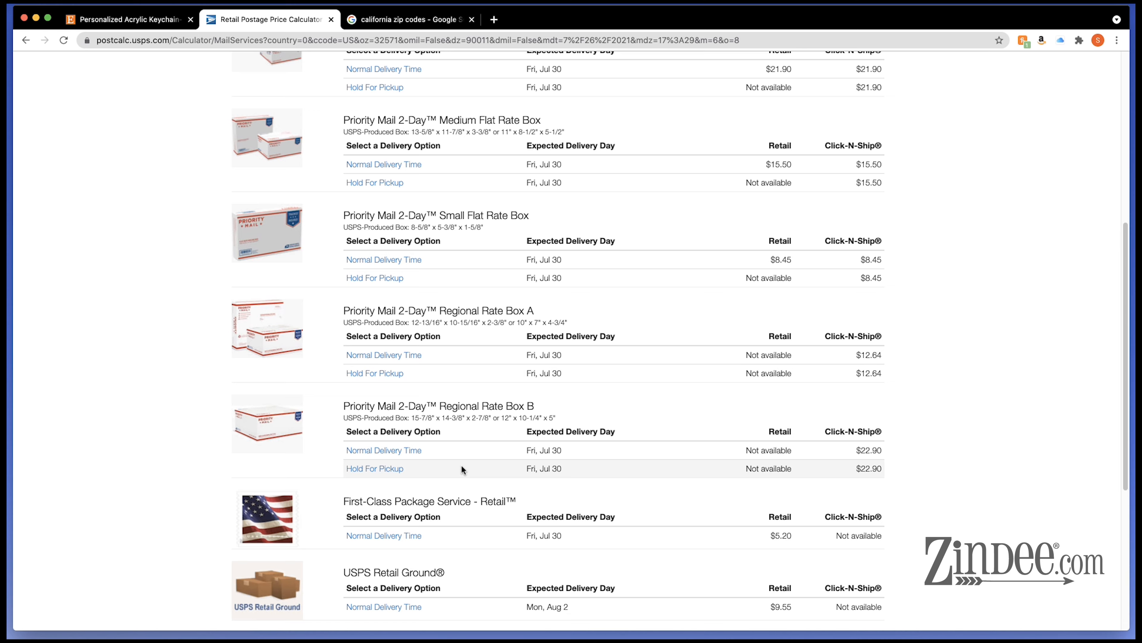
pyautogui.scroll(-1, 387, 465)
pyautogui.scroll(-3, 315, 432)
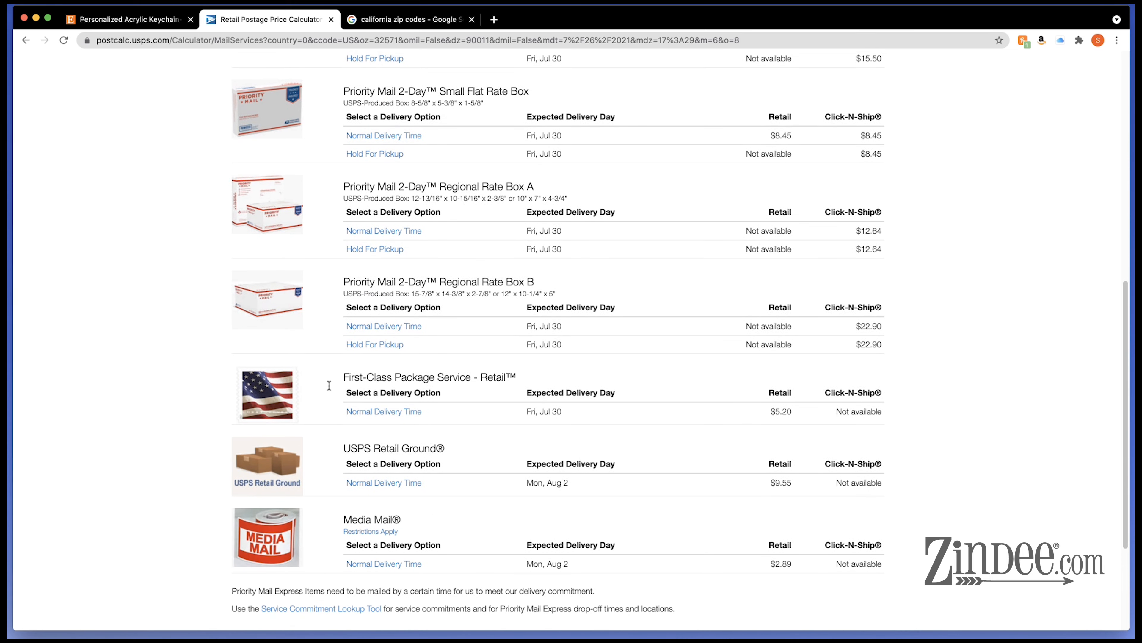
pyautogui.moveTo(340, 382); pyautogui.dragTo(537, 380)
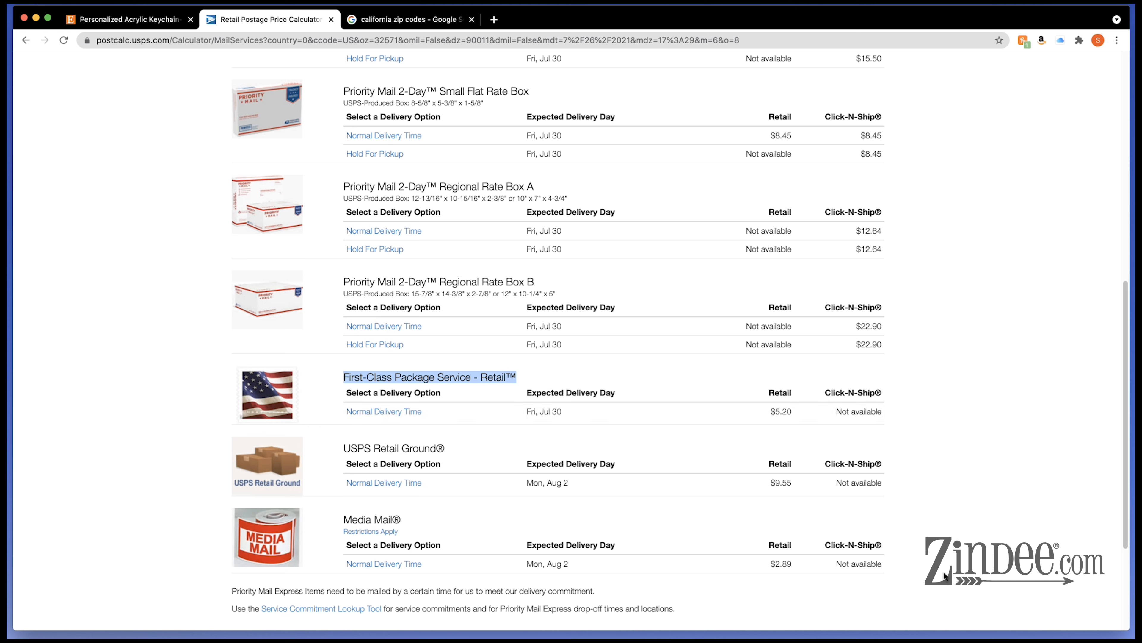
pyautogui.moveTo(884, 567); pyautogui.dragTo(771, 568)
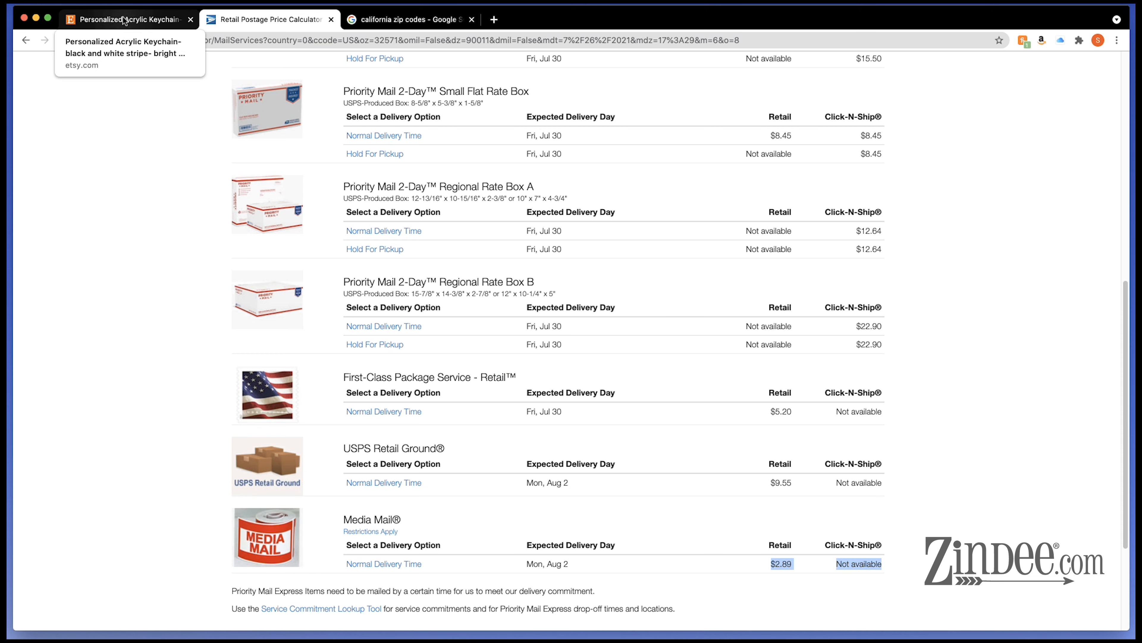
# Step: Compare the USPS rates with the fixed United States shipping price in the Etsy listing, ending on the listing form
pyautogui.click(157, 24)
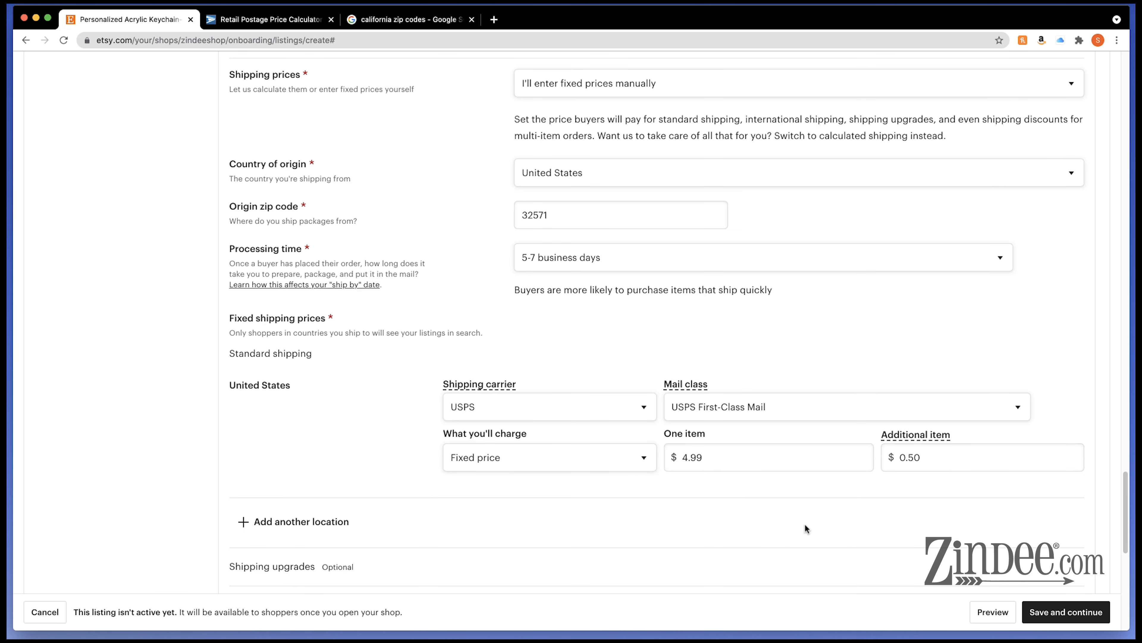
pyautogui.click(405, 19)
pyautogui.click(237, 21)
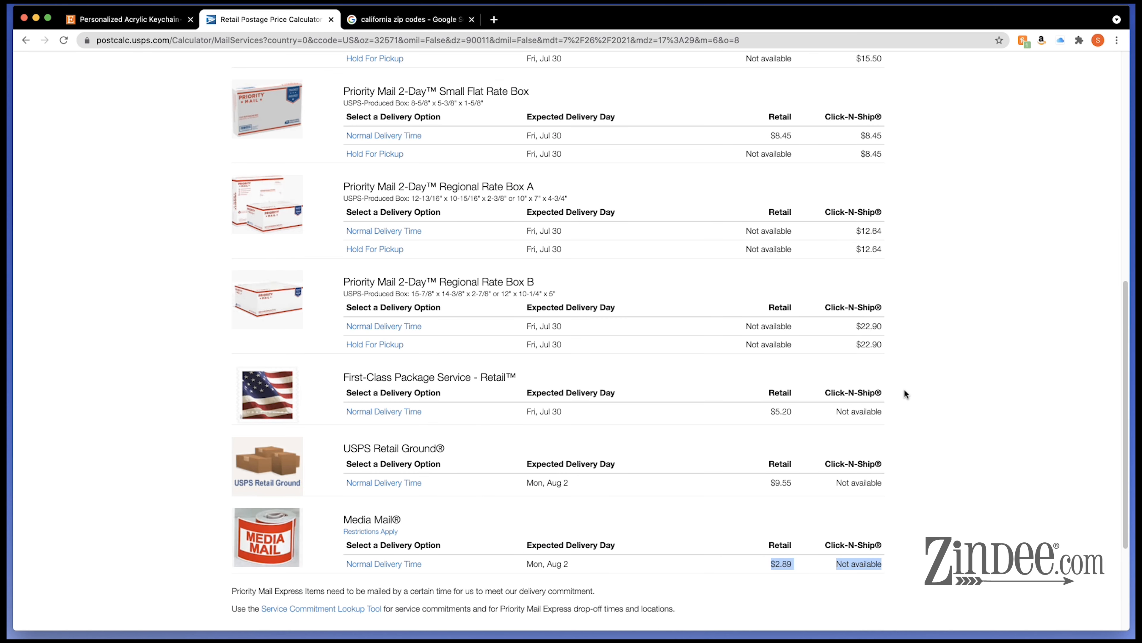
pyautogui.click(797, 532)
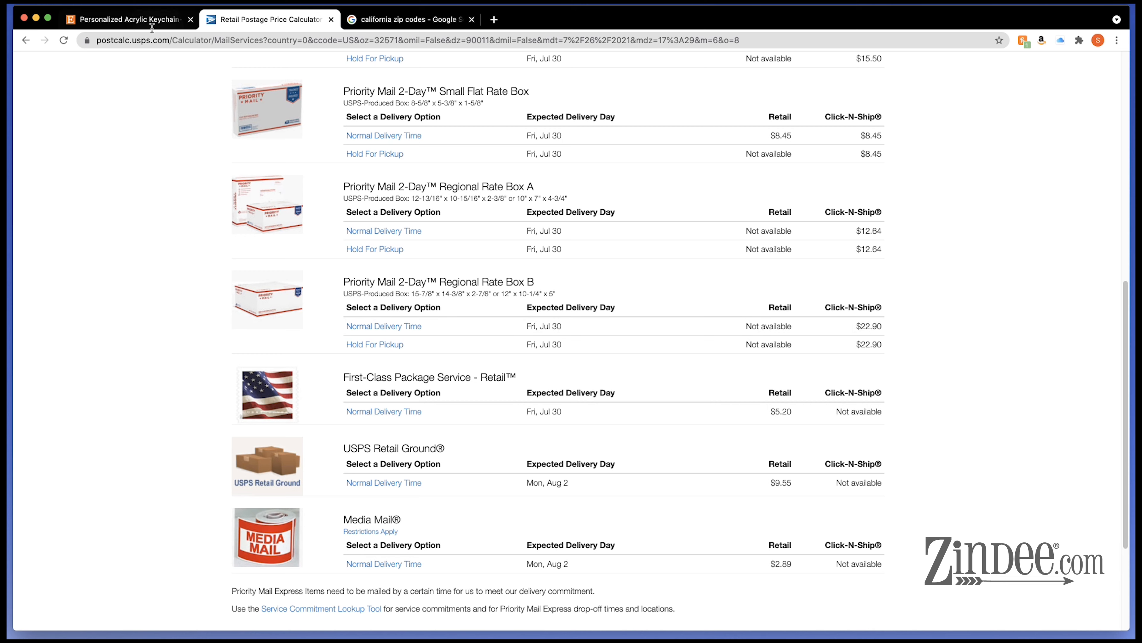
pyautogui.click(129, 24)
pyautogui.scroll(-2, 306, 443)
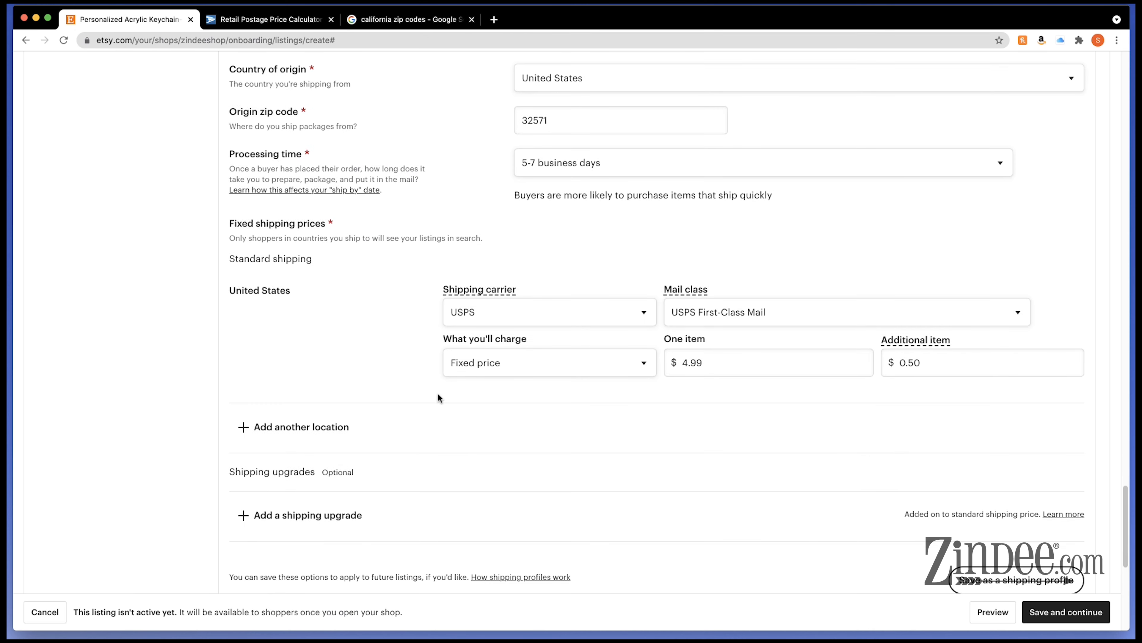
# Step: Add another shipping location row, browse its list of available countries, and delete the row
pyautogui.click(303, 427)
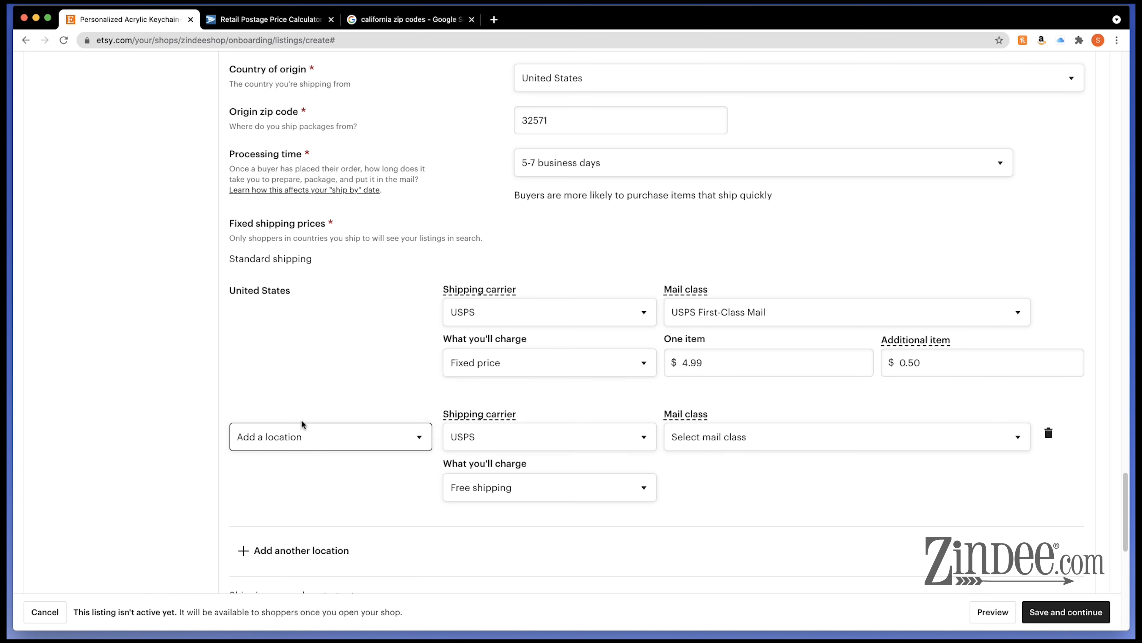
pyautogui.click(341, 446)
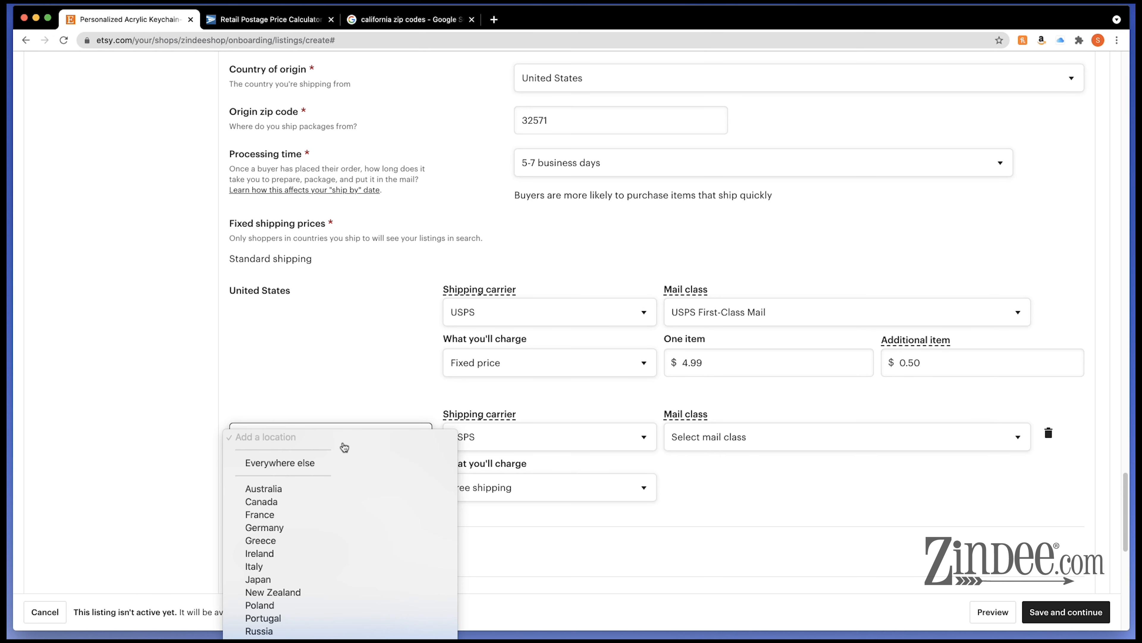
pyautogui.click(410, 393)
pyautogui.click(1044, 439)
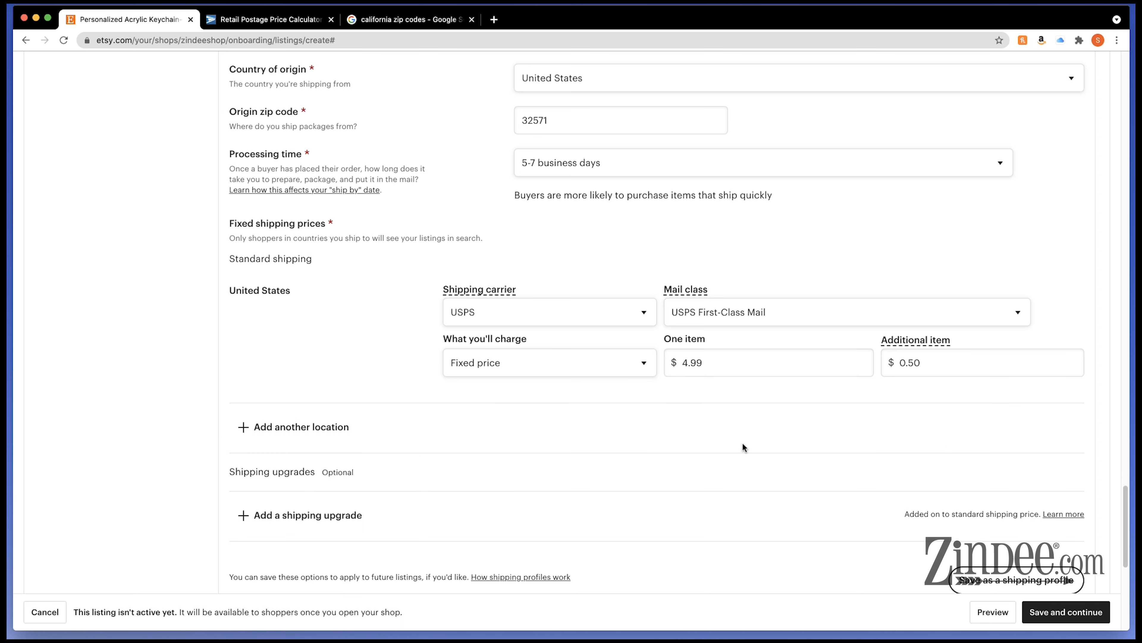
# Step: Set up a domestic shipping upgrade with the custom name "priority" and USPS Priority Mail, and delete it
pyautogui.scroll(-4, 360, 421)
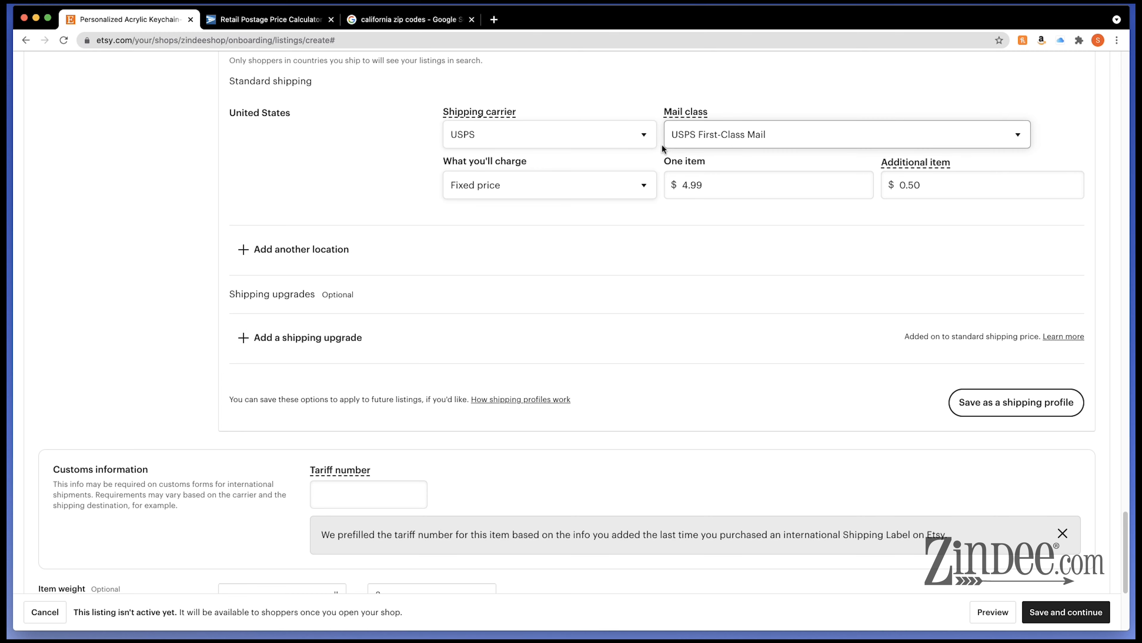
pyautogui.click(310, 339)
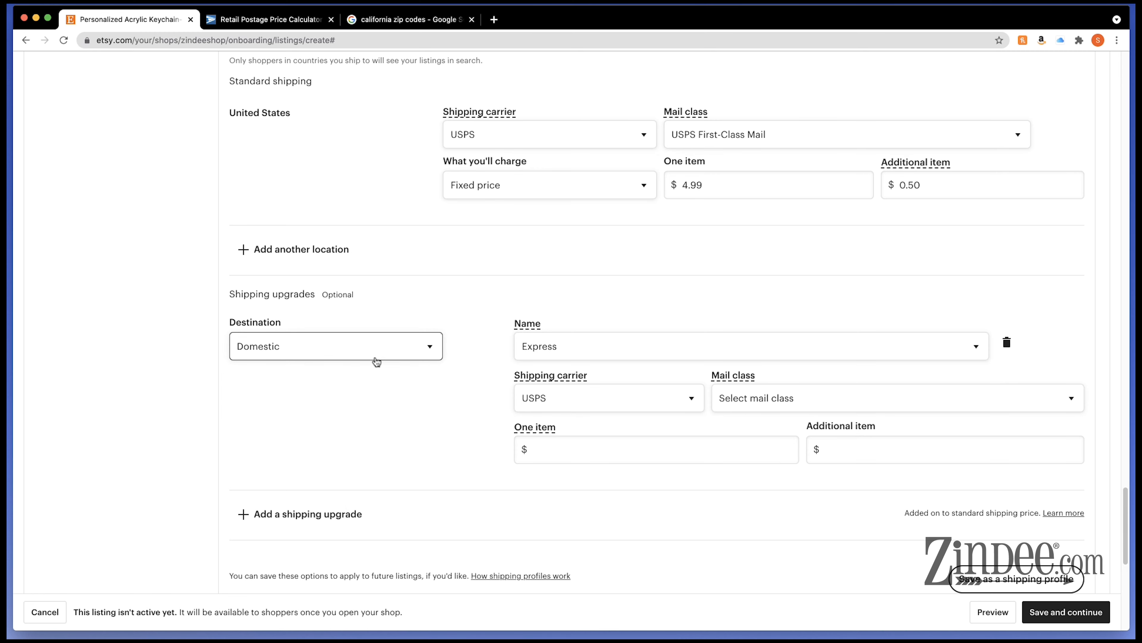
pyautogui.click(673, 347)
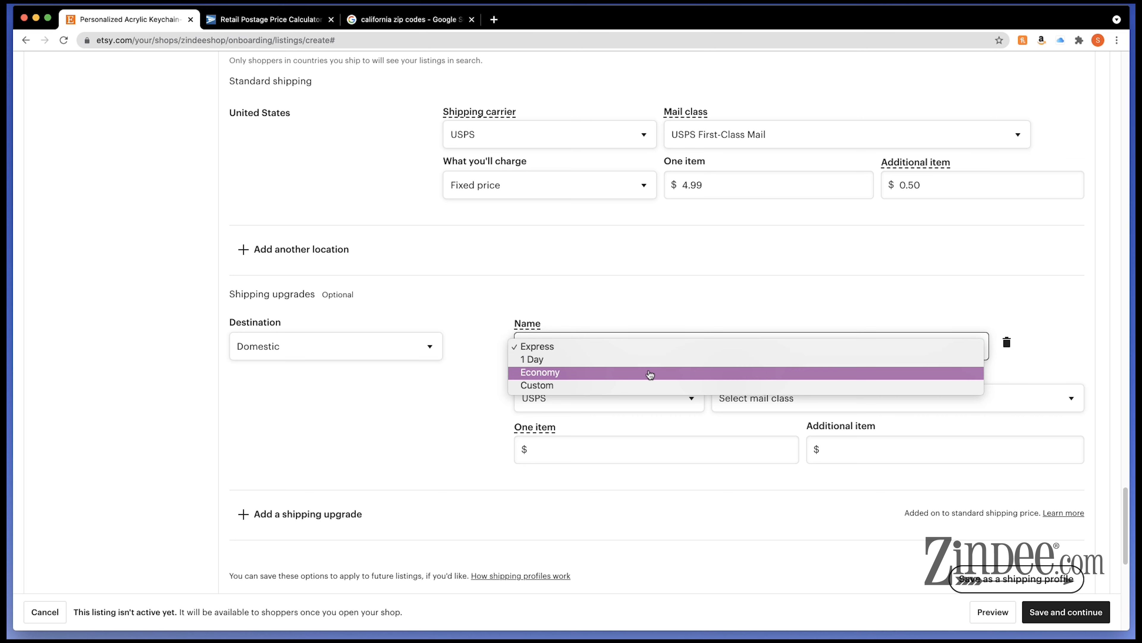
pyautogui.click(632, 387)
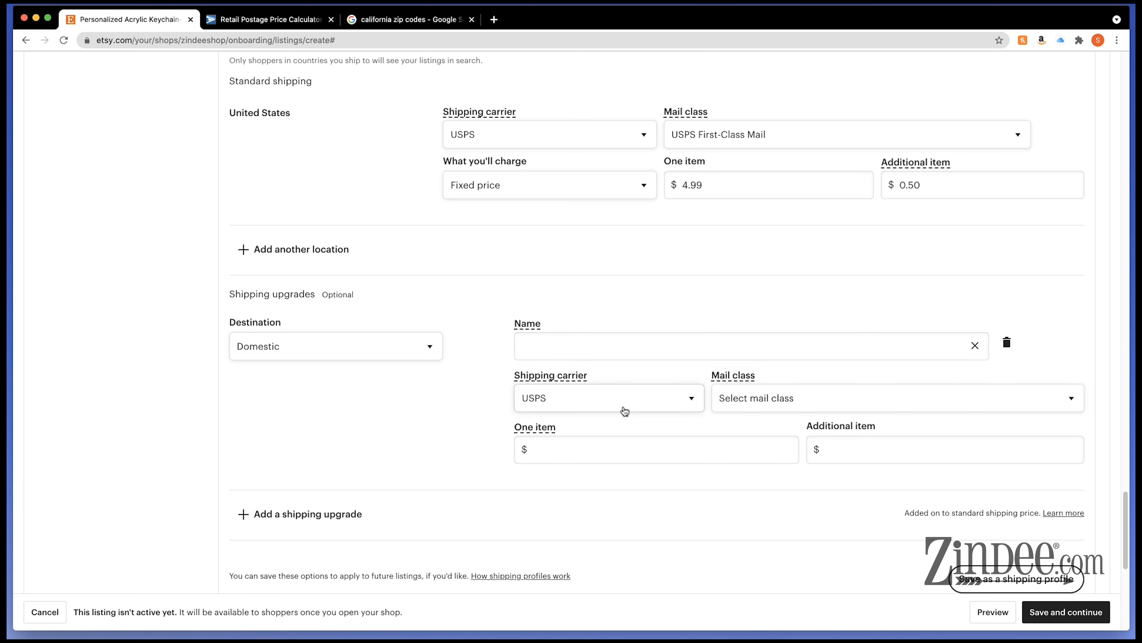
pyautogui.click(577, 408)
pyautogui.click(578, 403)
pyautogui.click(808, 400)
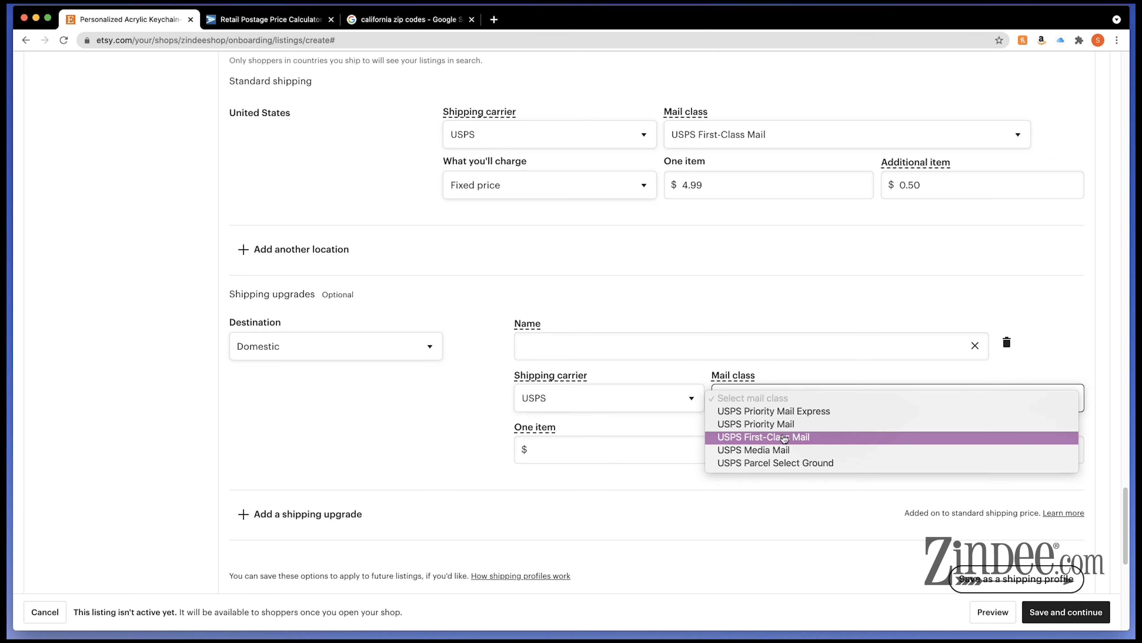
pyautogui.click(578, 353)
pyautogui.write('proi')
pyautogui.press('BackSpace')
pyautogui.press('BackSpace')
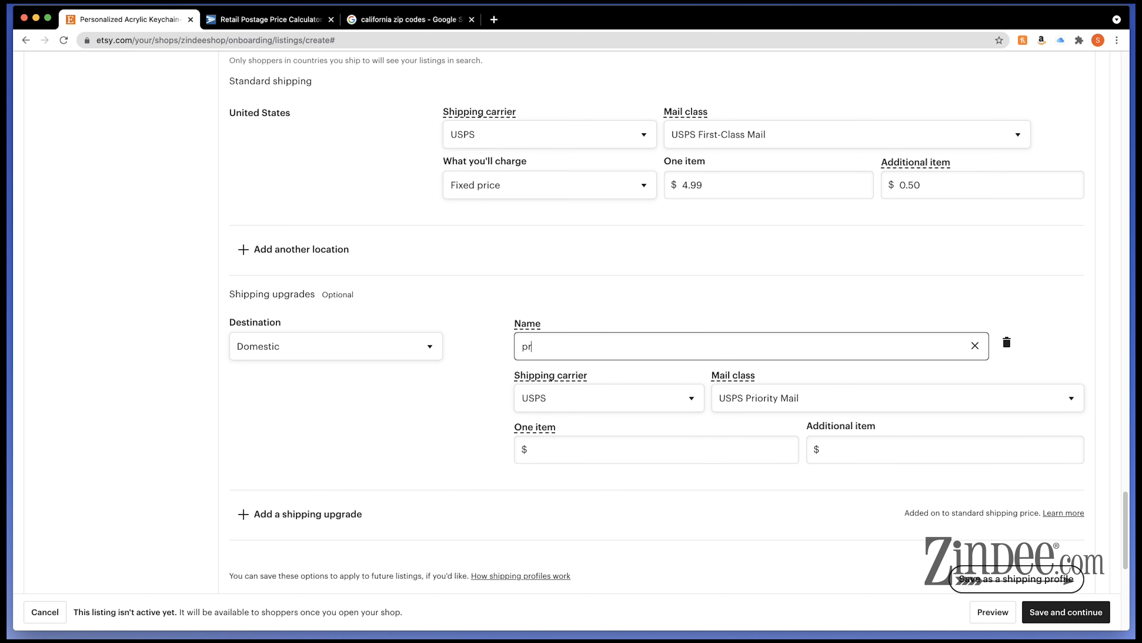
pyautogui.write('iority')
pyautogui.click(621, 445)
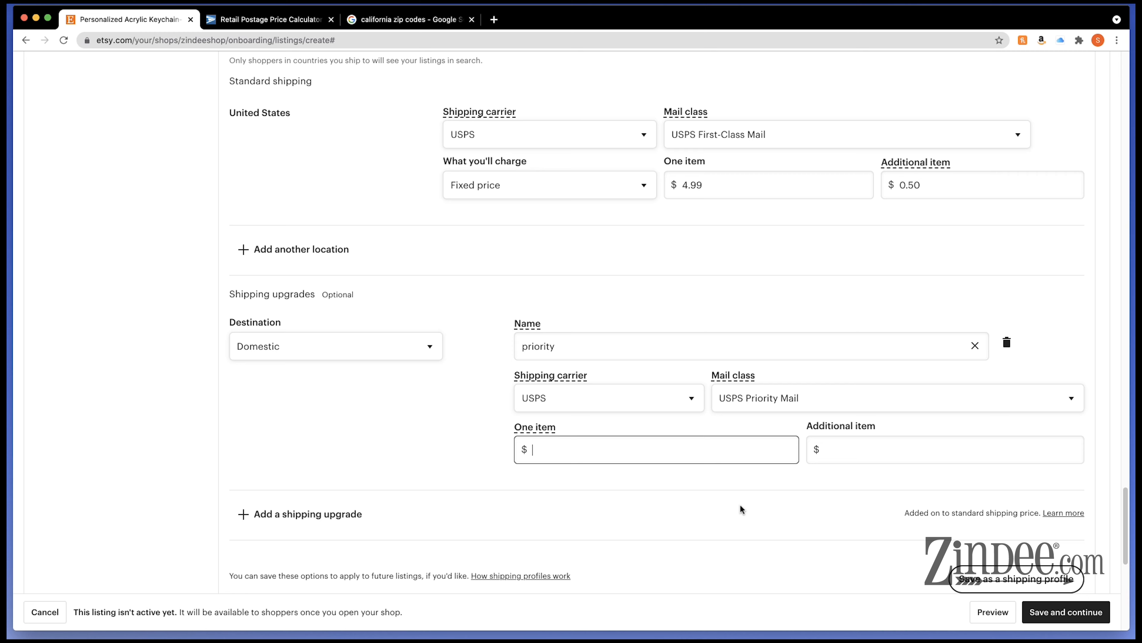
pyautogui.click(1008, 344)
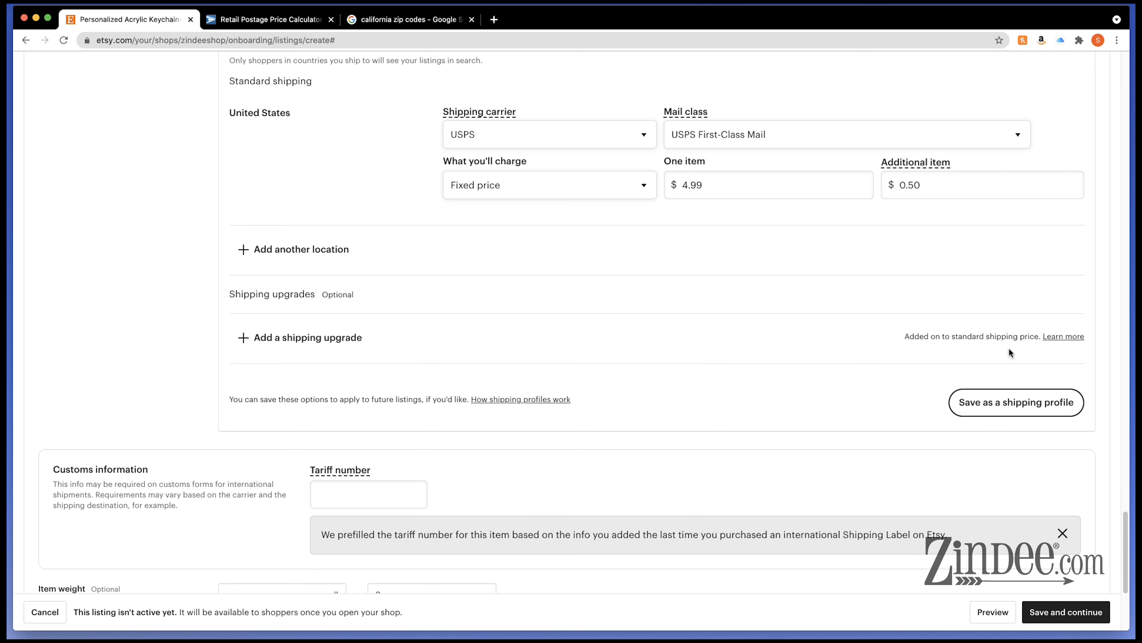
# Step: Examine the fixed shipping settings, the item weight and packed size, and the shipping price preview for the United States
pyautogui.scroll(5, 629, 283)
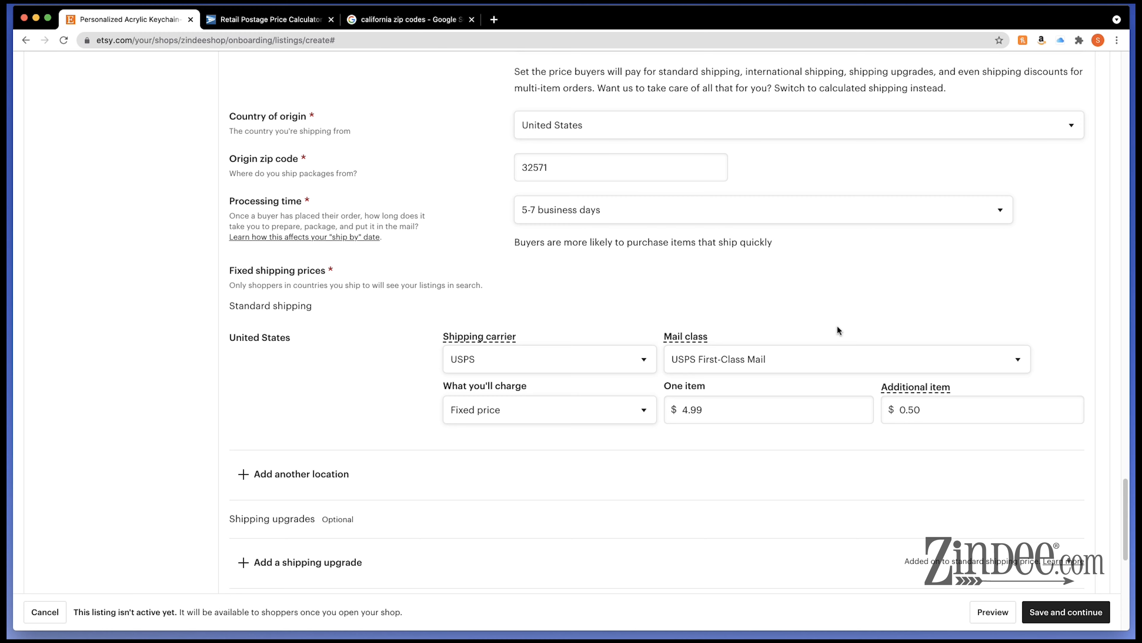
pyautogui.scroll(-5, 854, 286)
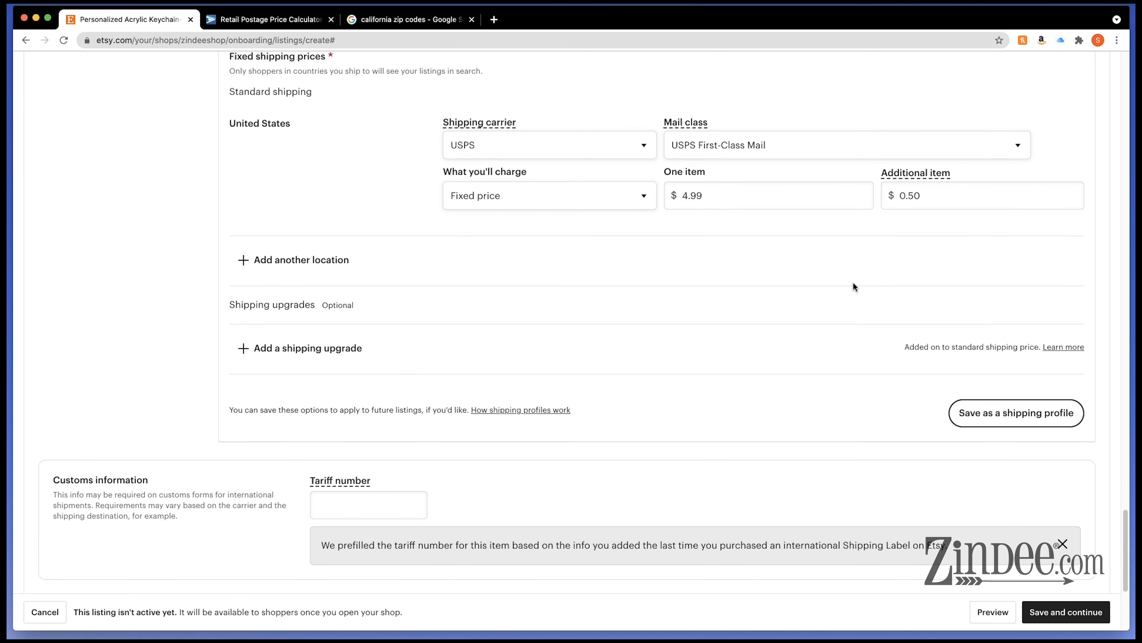
pyautogui.scroll(4, 614, 430)
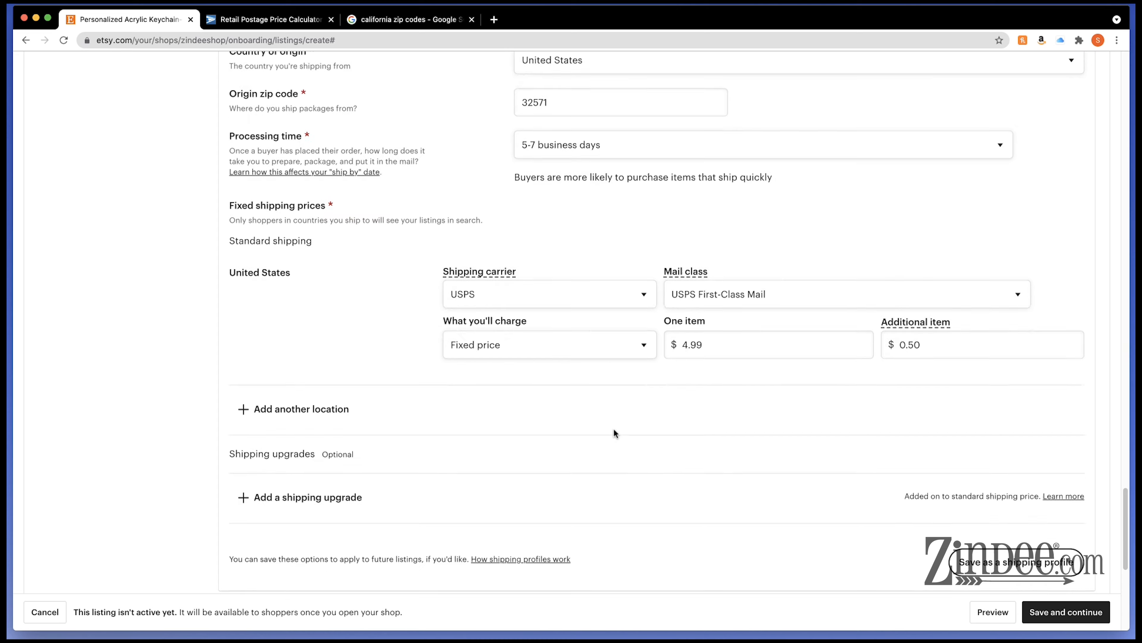
pyautogui.scroll(-8, 614, 429)
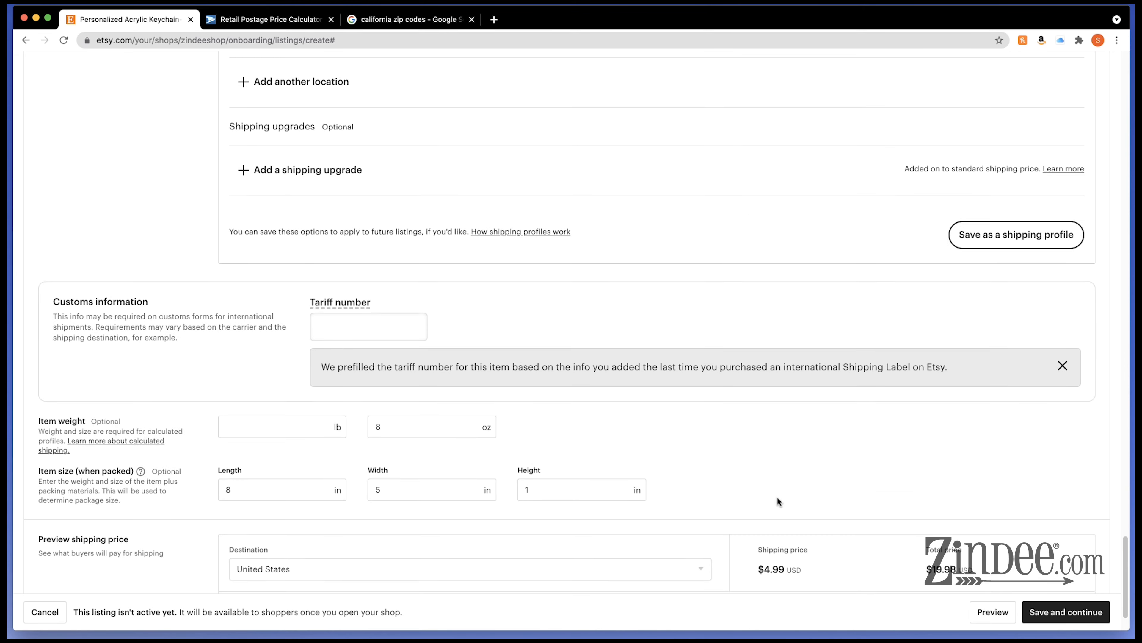
pyautogui.scroll(-2, 396, 524)
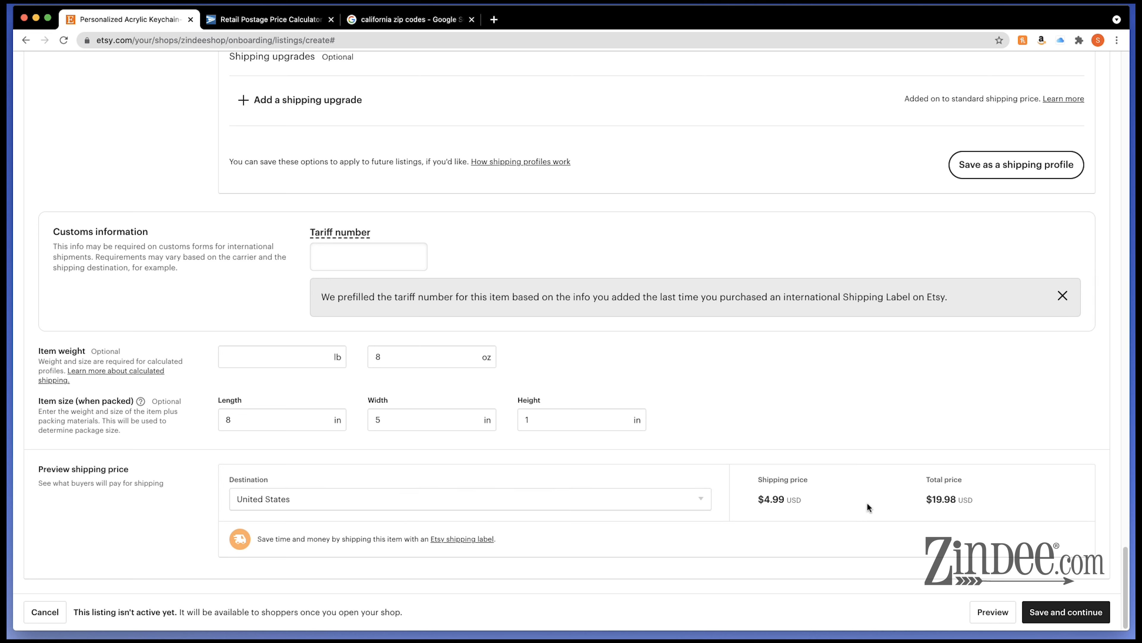
pyautogui.click(421, 501)
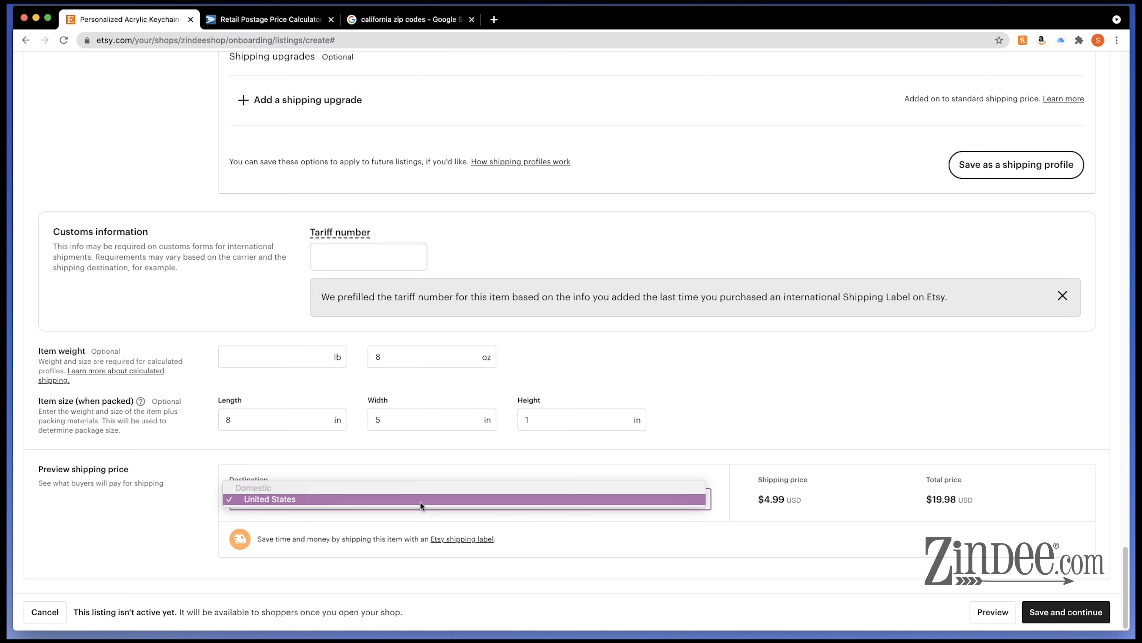
pyautogui.click(456, 504)
pyautogui.moveTo(765, 497); pyautogui.dragTo(805, 501)
pyautogui.click(797, 511)
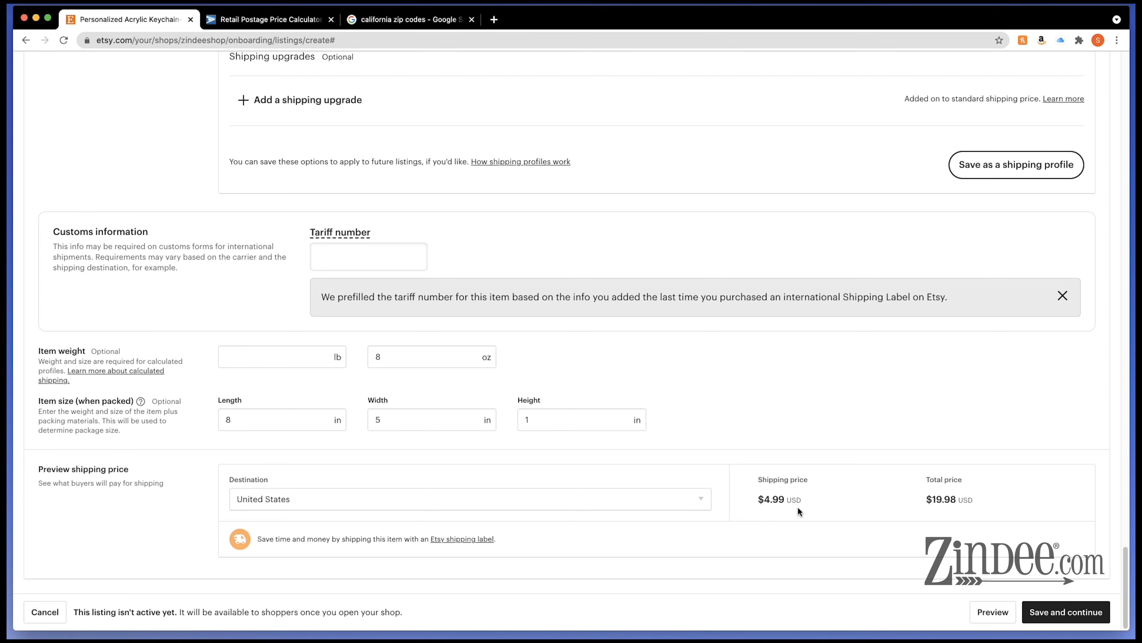
pyautogui.scroll(15, 798, 509)
pyautogui.scroll(5, 799, 506)
pyautogui.scroll(-5, 799, 504)
pyautogui.scroll(-10, 798, 493)
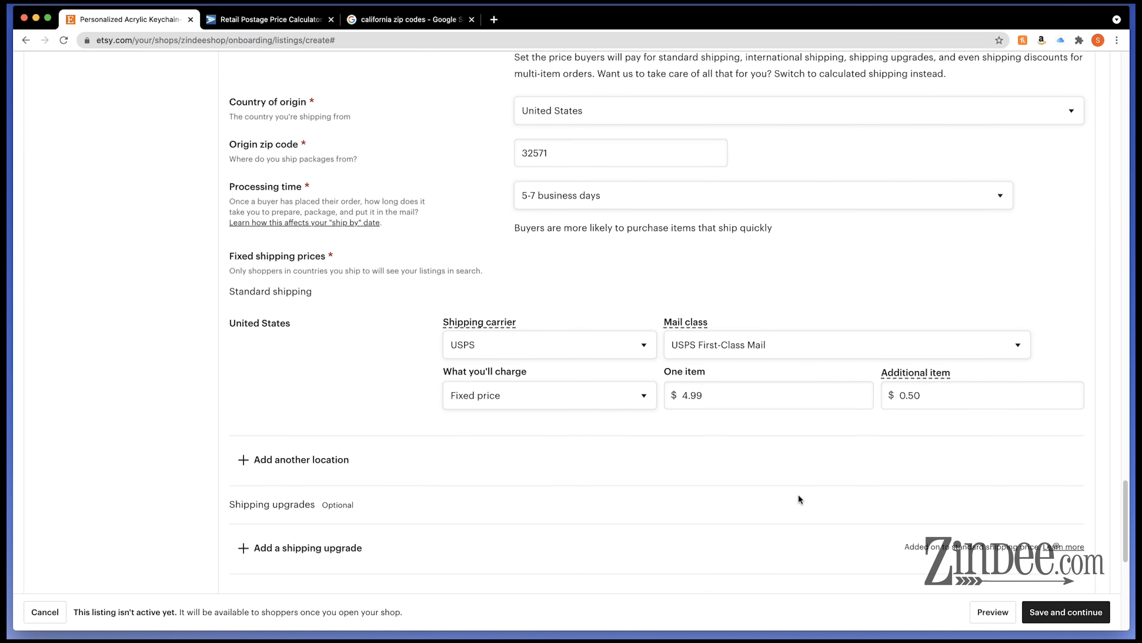
pyautogui.scroll(-2, 799, 497)
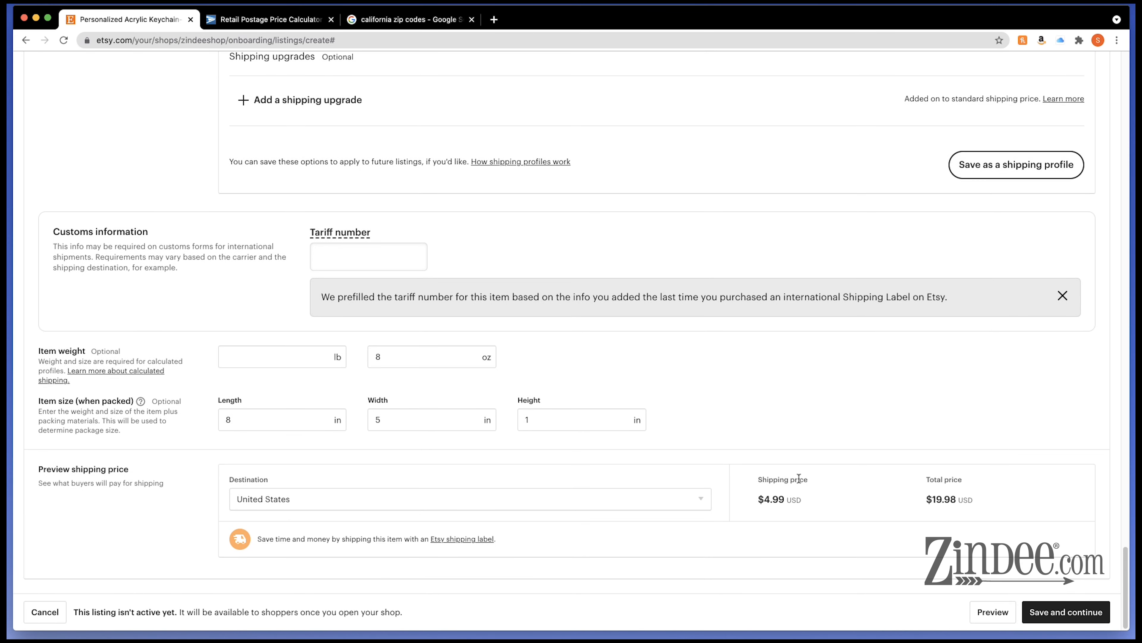
# Step: Select the "etsy calculated all countries $1 handling fee" shipping profile, and switch back to custom shipping options
pyautogui.scroll(12, 776, 461)
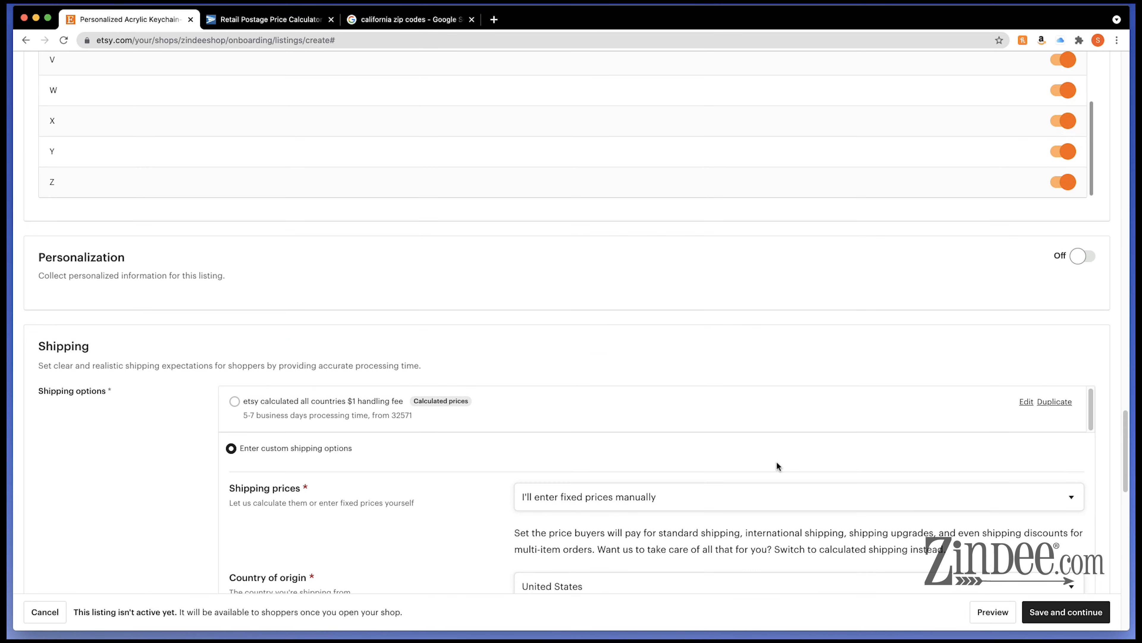
pyautogui.click(235, 401)
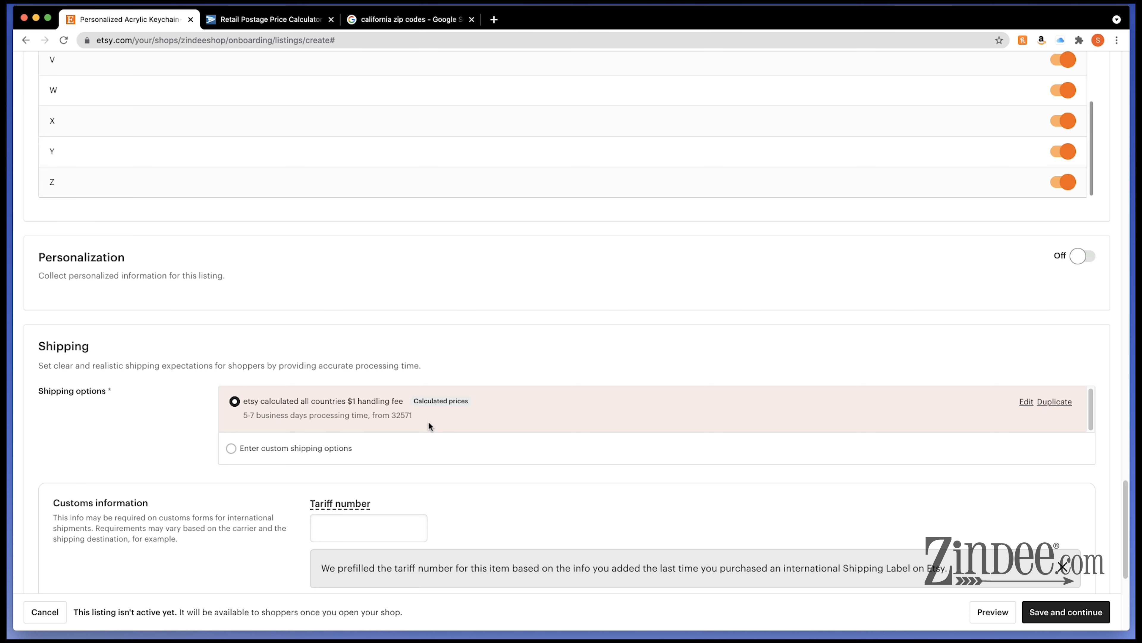
pyautogui.click(232, 448)
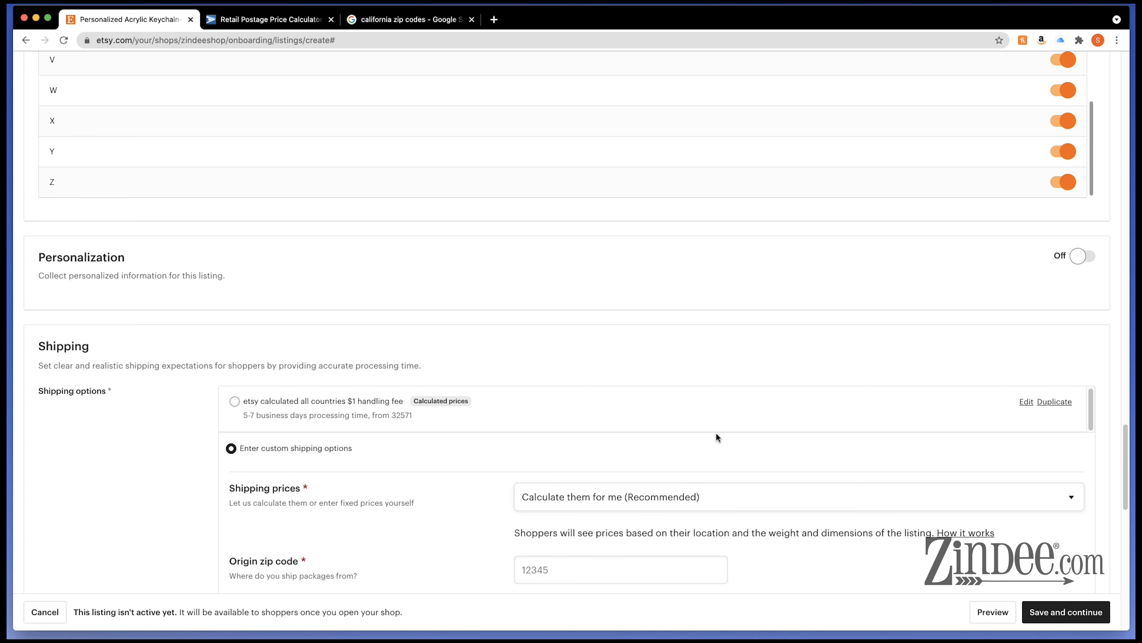
# Step: Examine the calculated custom shipping options, from destinations and mail services to the handling fee and the shipping price preview
pyautogui.scroll(-6, 715, 435)
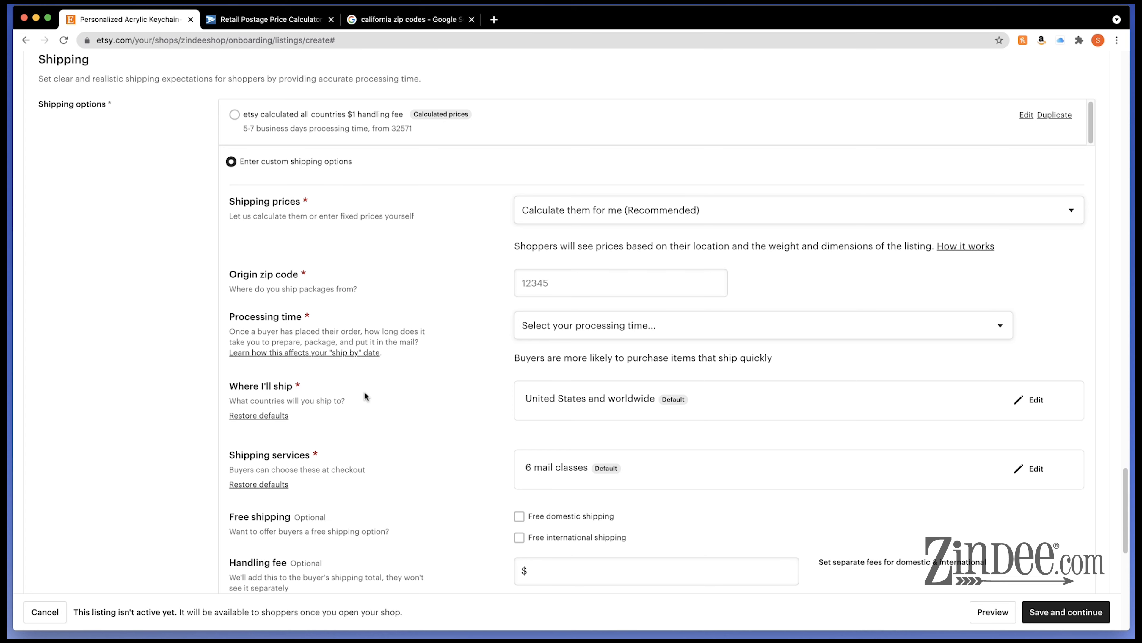
pyautogui.scroll(-1, 365, 392)
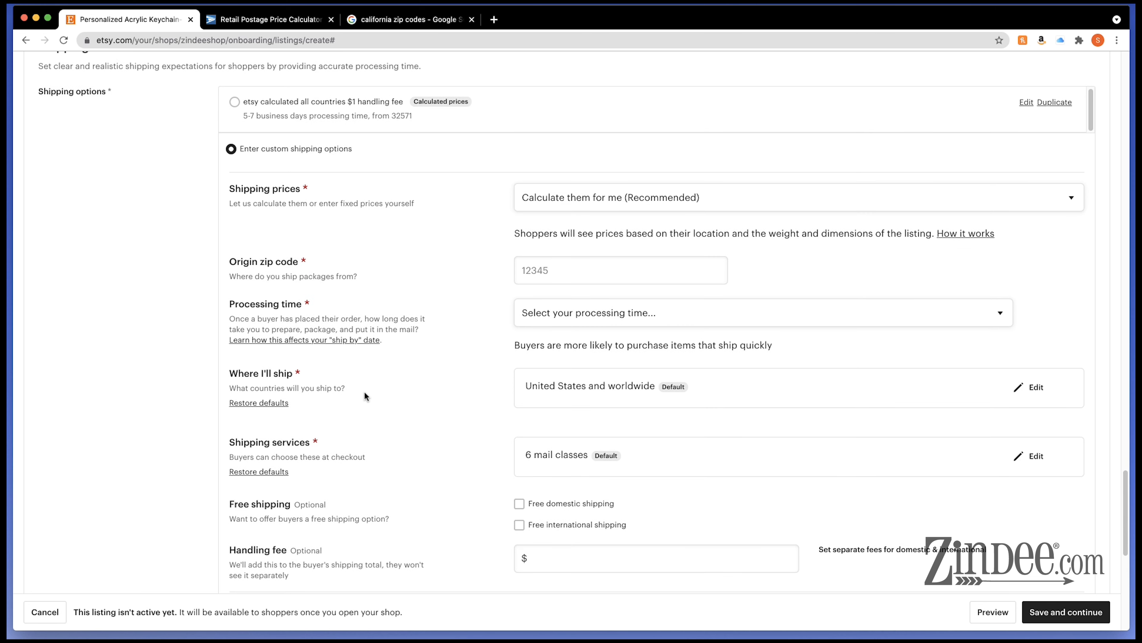
pyautogui.scroll(-5, 365, 394)
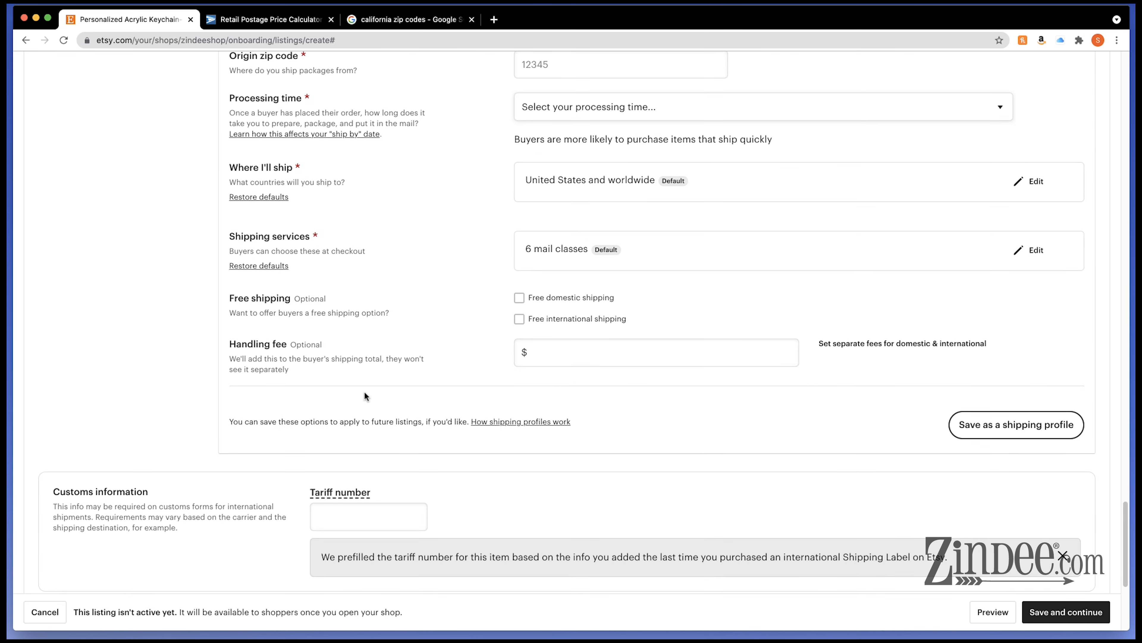
pyautogui.scroll(-6, 364, 396)
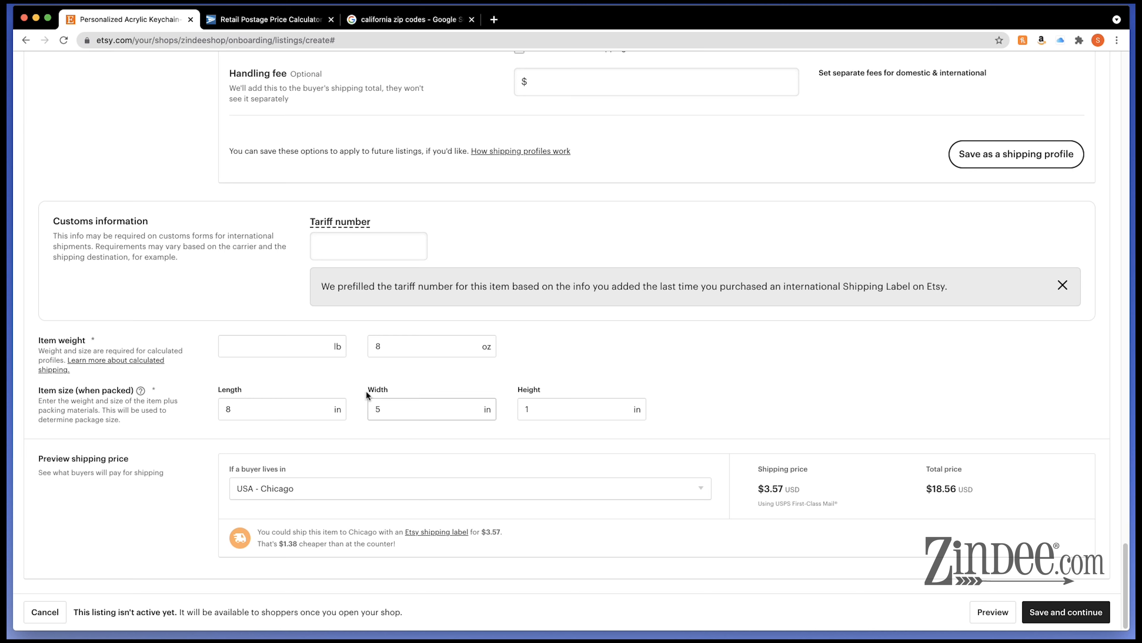
pyautogui.scroll(10, 887, 557)
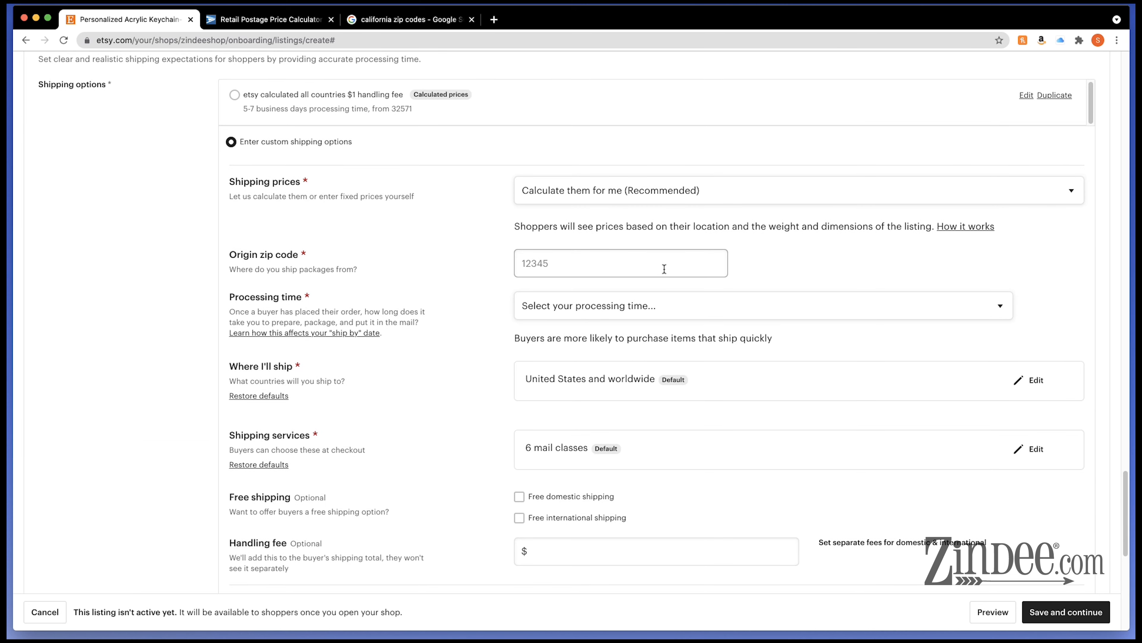
# Step: Switch the shipping prices to fixed prices entered manually and enter 32571 as the origin ZIP code
pyautogui.scroll(1, 667, 271)
pyautogui.click(670, 216)
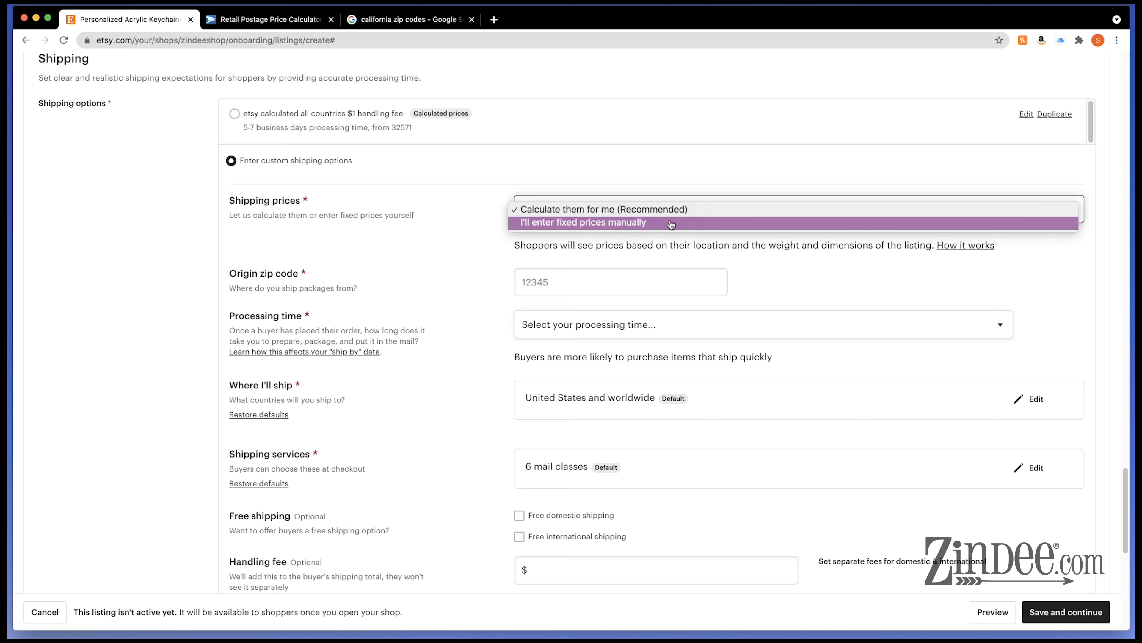
pyautogui.click(634, 210)
pyautogui.click(634, 210)
pyautogui.click(569, 283)
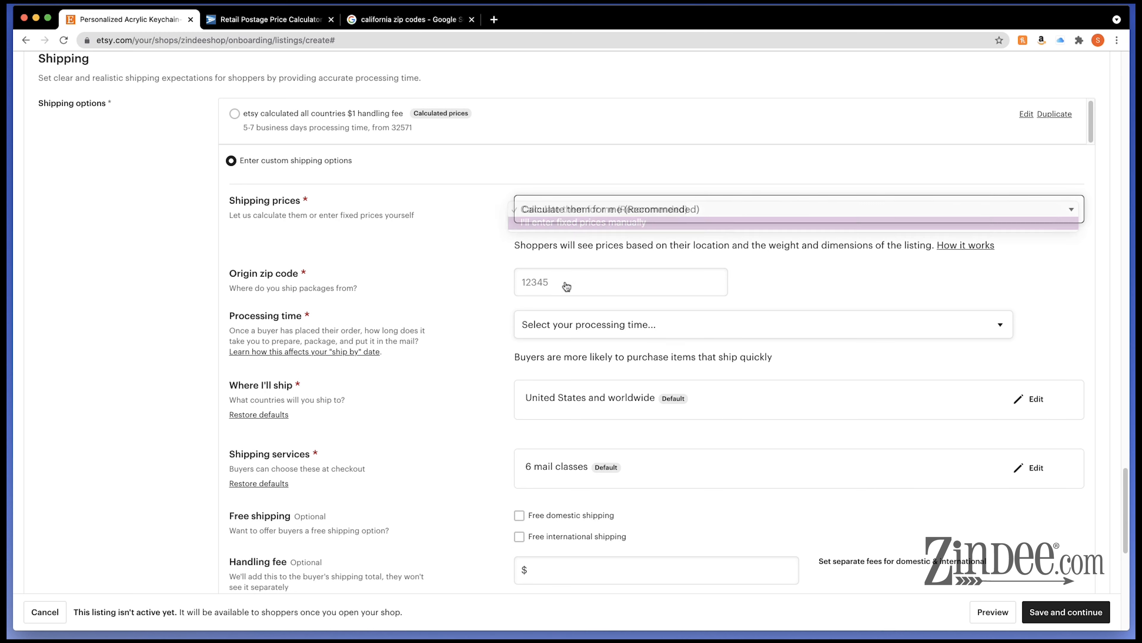
pyautogui.click(571, 347)
pyautogui.write('32571')
# Step: Set the order processing time to 5-7 business days
pyautogui.click(806, 365)
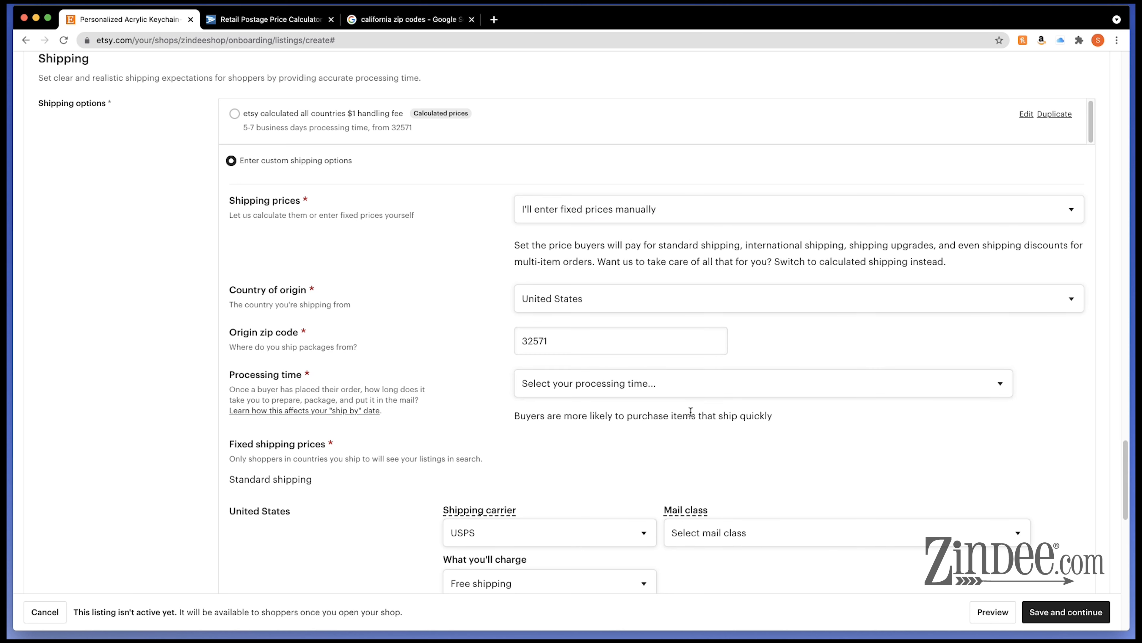
pyautogui.click(690, 388)
pyautogui.click(645, 453)
pyautogui.click(875, 349)
# Step: Remove the Everywhere else destination from the fixed shipping prices
pyautogui.scroll(-4, 886, 443)
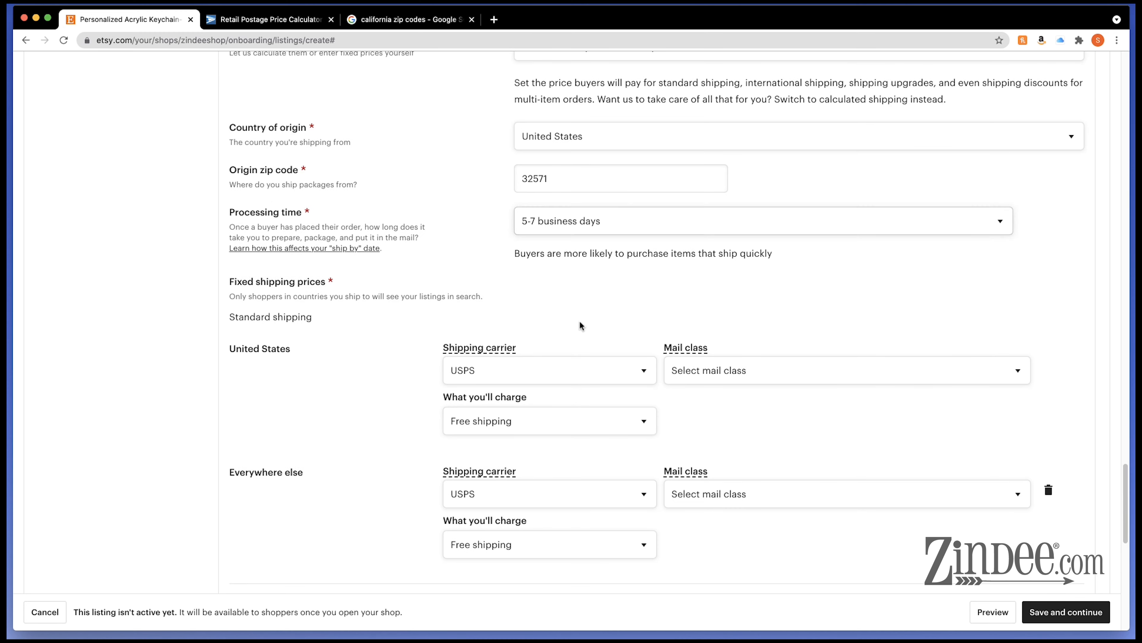
pyautogui.scroll(-1, 339, 466)
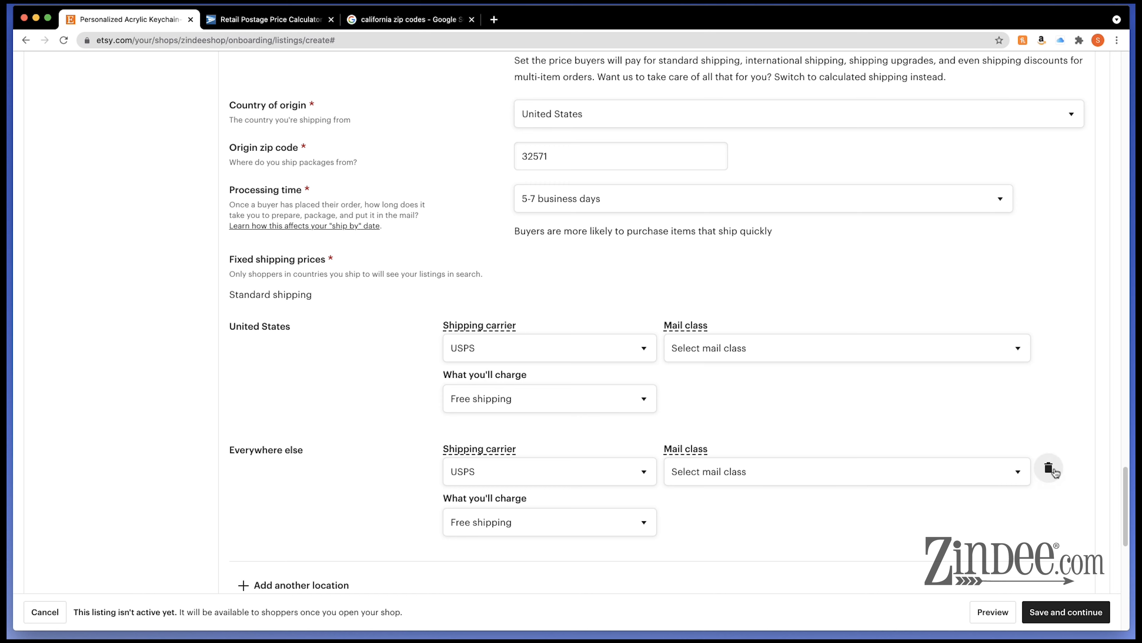
pyautogui.click(1050, 469)
# Step: Set United States shipping to USPS First-Class Mail at a fixed price of $4.99 for one item
pyautogui.click(740, 352)
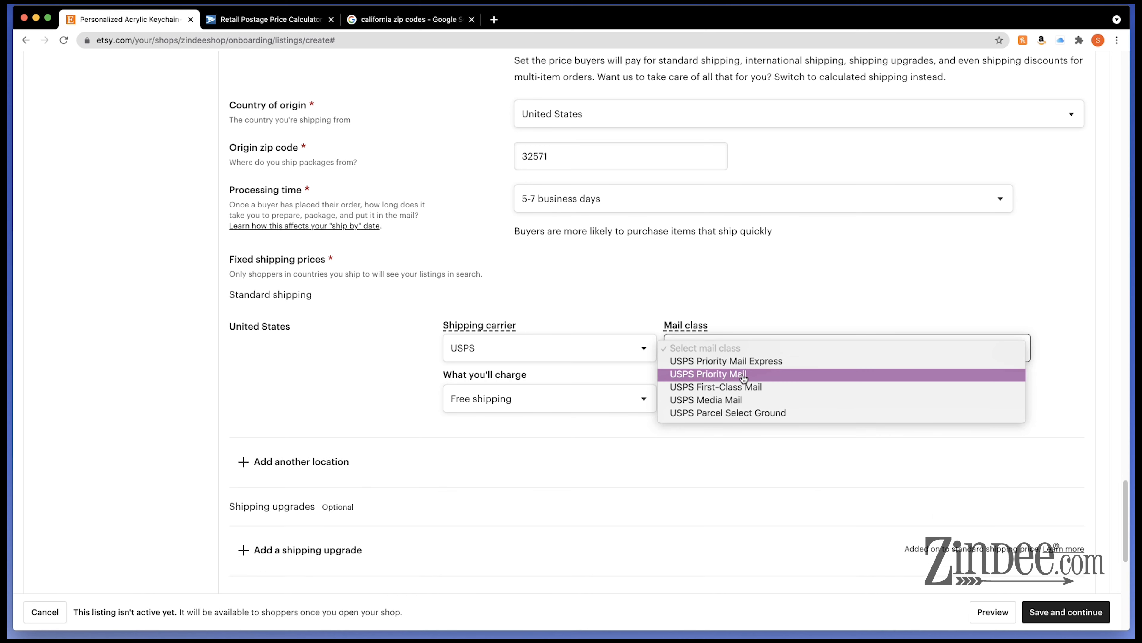
pyautogui.click(742, 388)
pyautogui.click(549, 405)
pyautogui.click(543, 411)
pyautogui.doubleClick(735, 396)
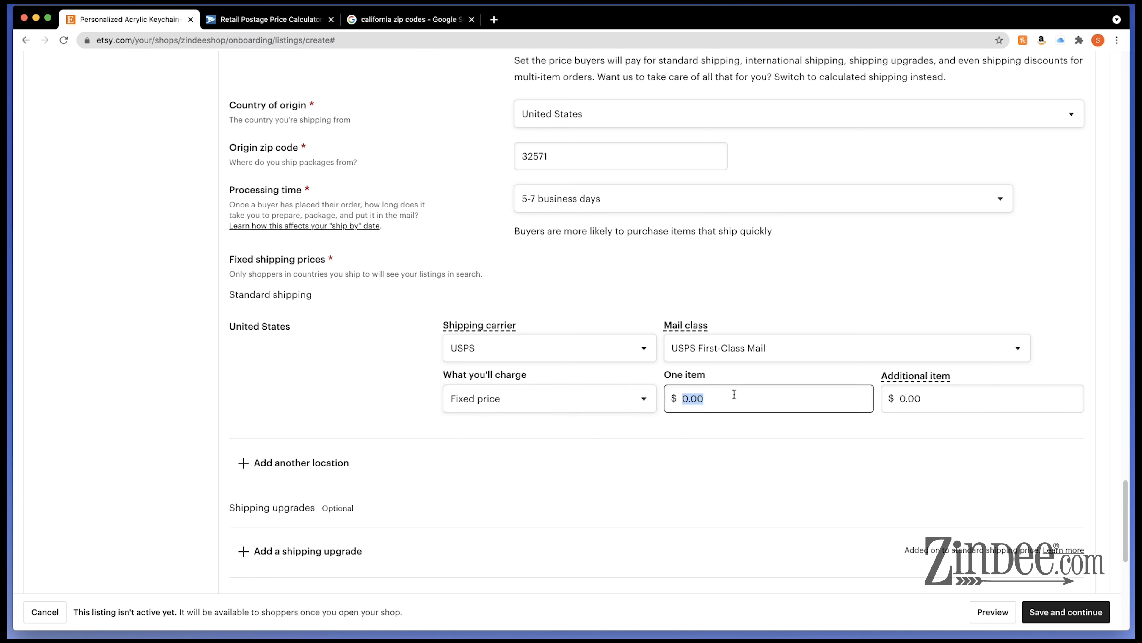
pyautogui.write('4.99')
pyautogui.hotkey('shift', 'Tab')
pyautogui.click(306, 408)
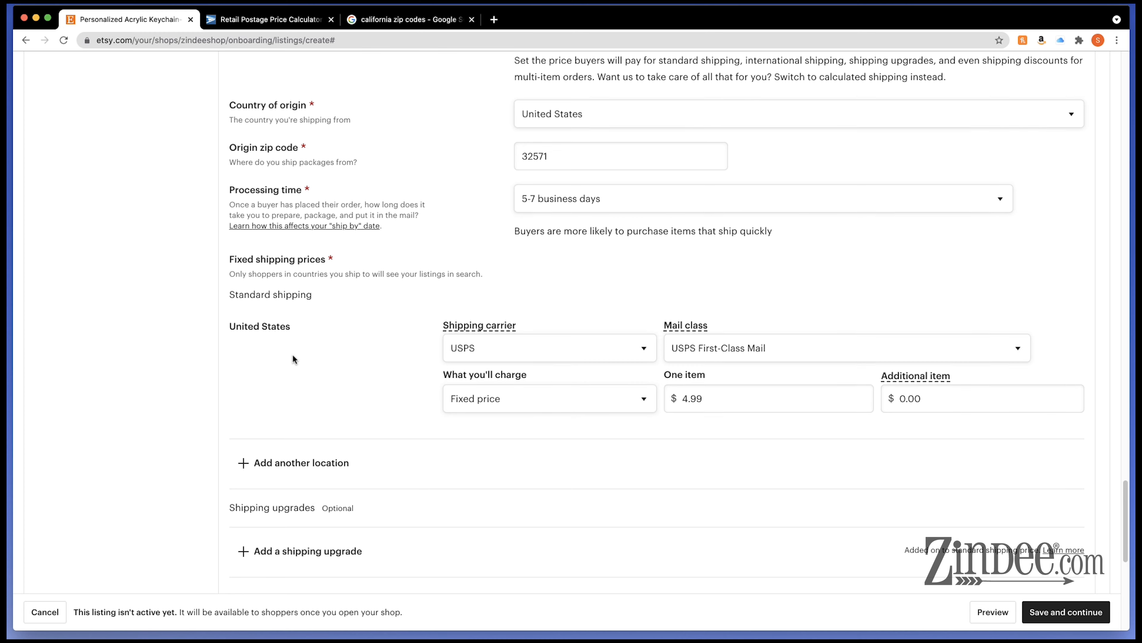
# Step: Save the shipping options as a profile named "4.99 flat rate first class (US only)", accepting the raised domestic shipping price
pyautogui.scroll(-5, 293, 354)
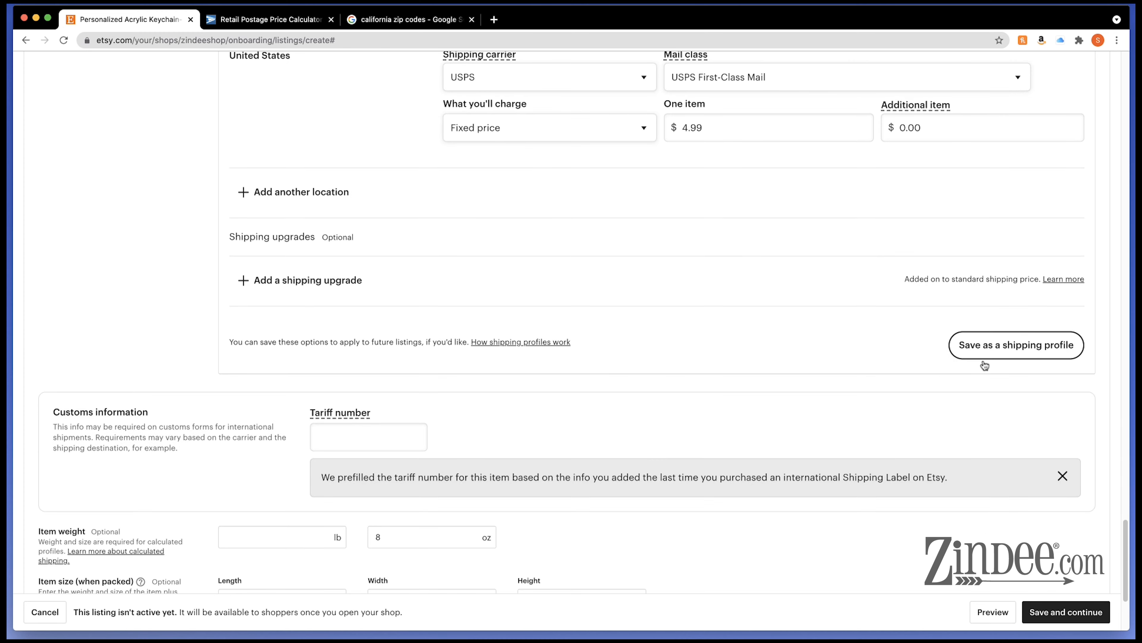
pyautogui.click(992, 350)
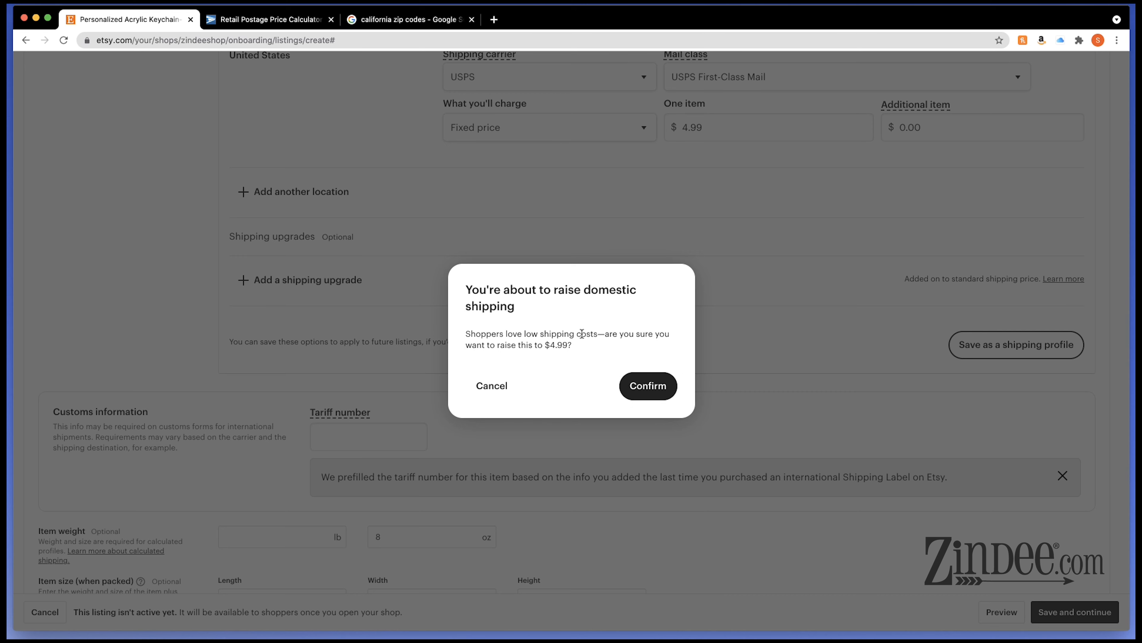
pyautogui.click(659, 394)
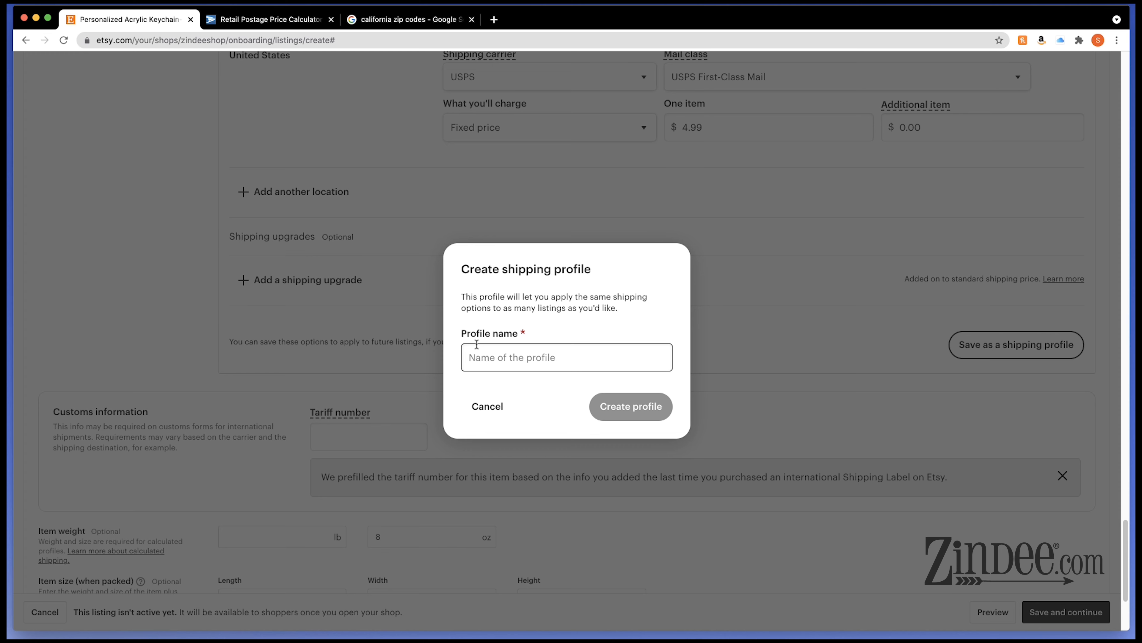
pyautogui.write('4.99 ')
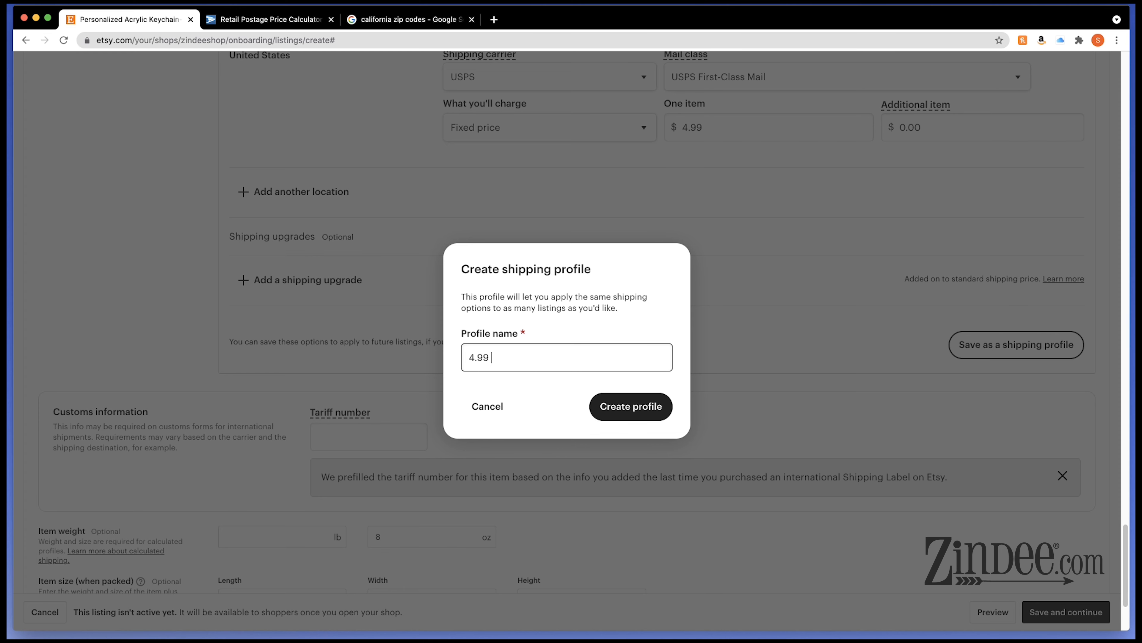
pyautogui.write('flat rate first class (US only)')
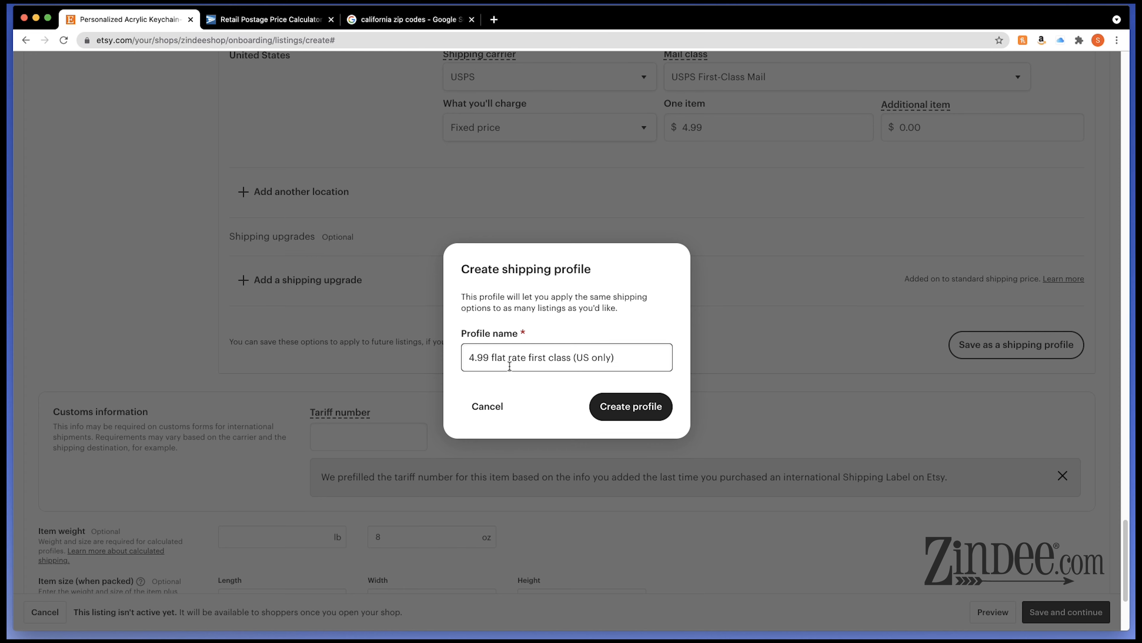
pyautogui.click(620, 410)
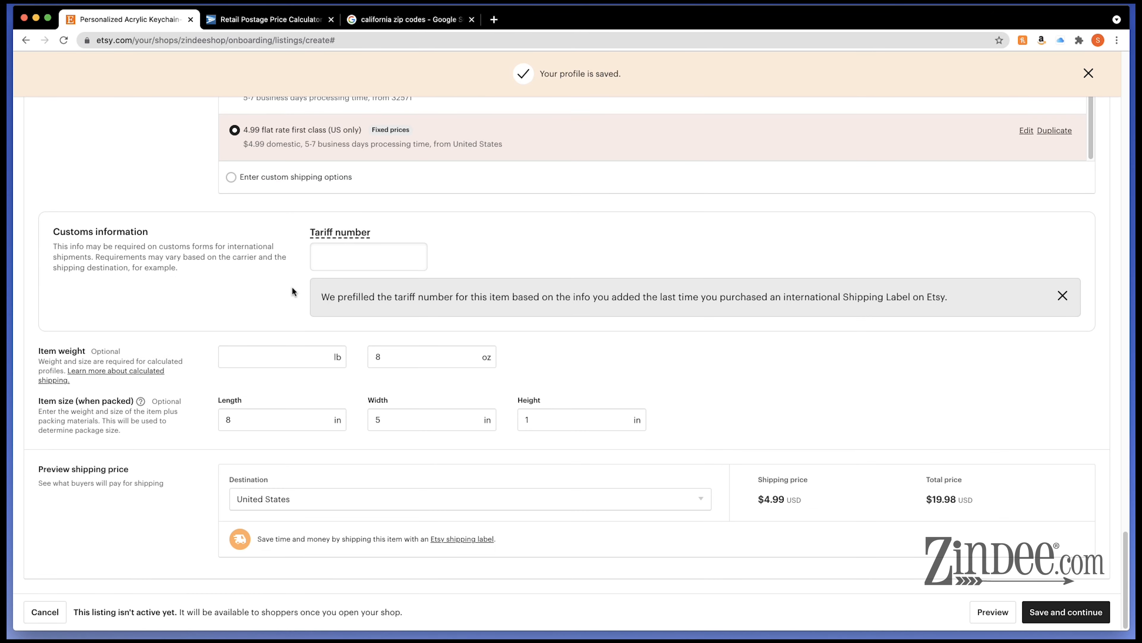
# Step: Review the shipping section, save the keychain listing and continue from stocking the shop to the payment setup
pyautogui.scroll(2, 152, 314)
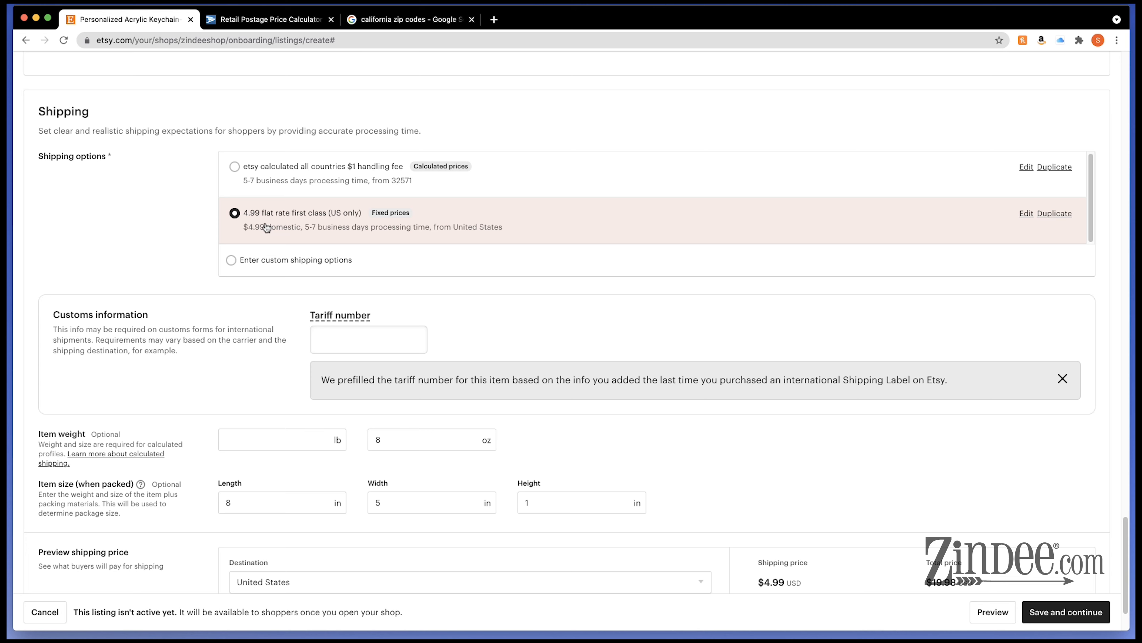
pyautogui.scroll(-2, 264, 234)
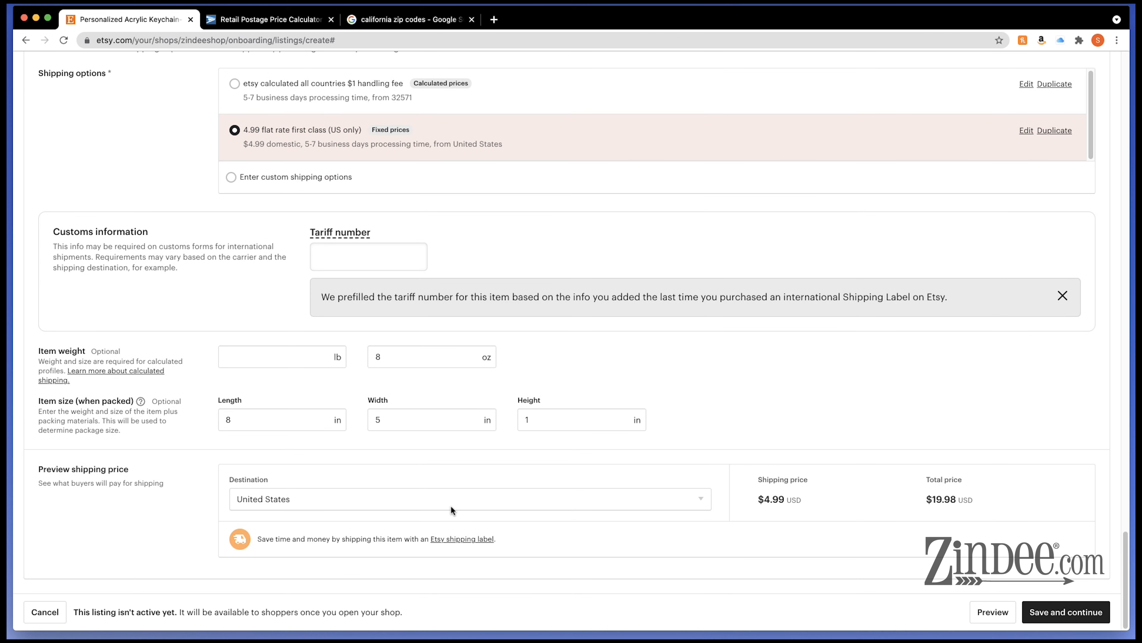
pyautogui.click(1088, 617)
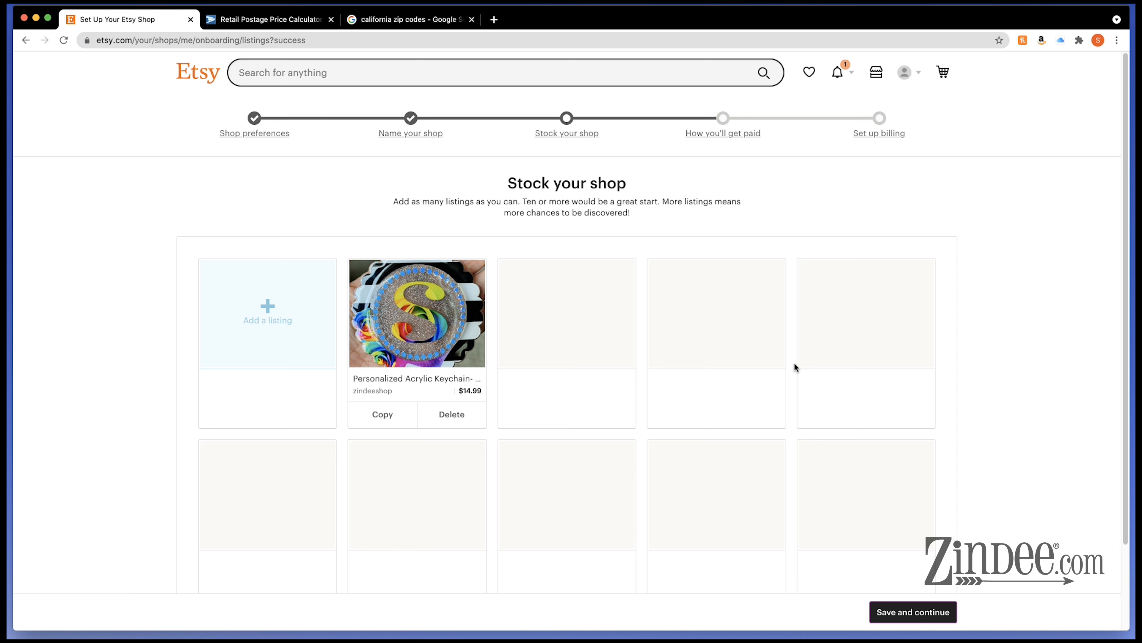
pyautogui.click(936, 616)
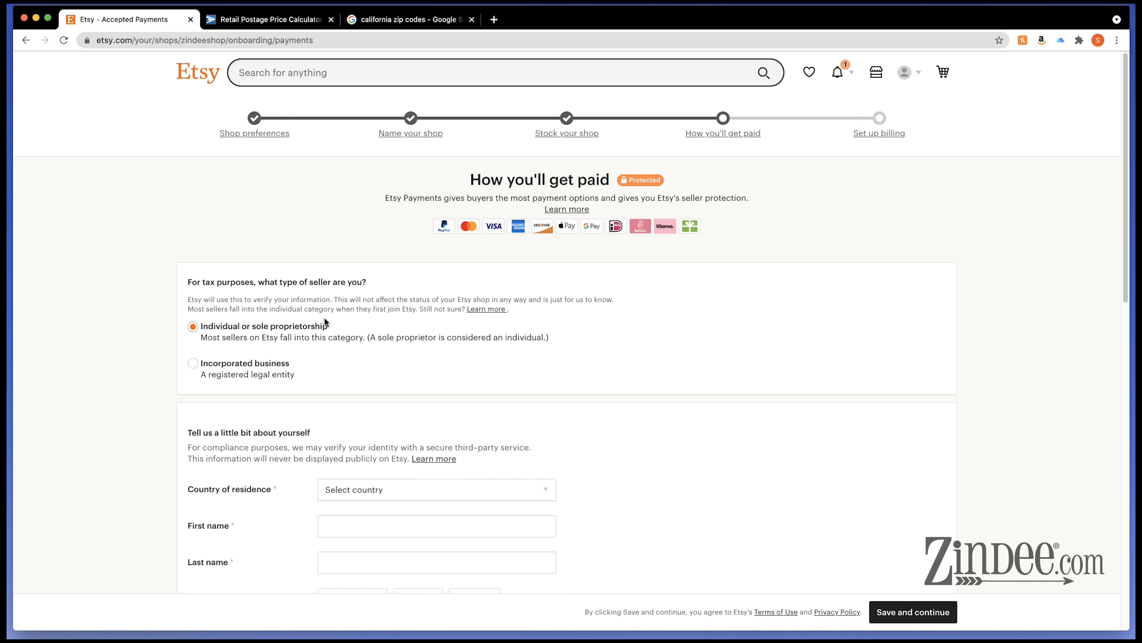
# Step: Choose Incorporated business as the seller type and examine the required legal entity, shop owner and bank location fields
pyautogui.click(188, 363)
pyautogui.scroll(-5, 309, 369)
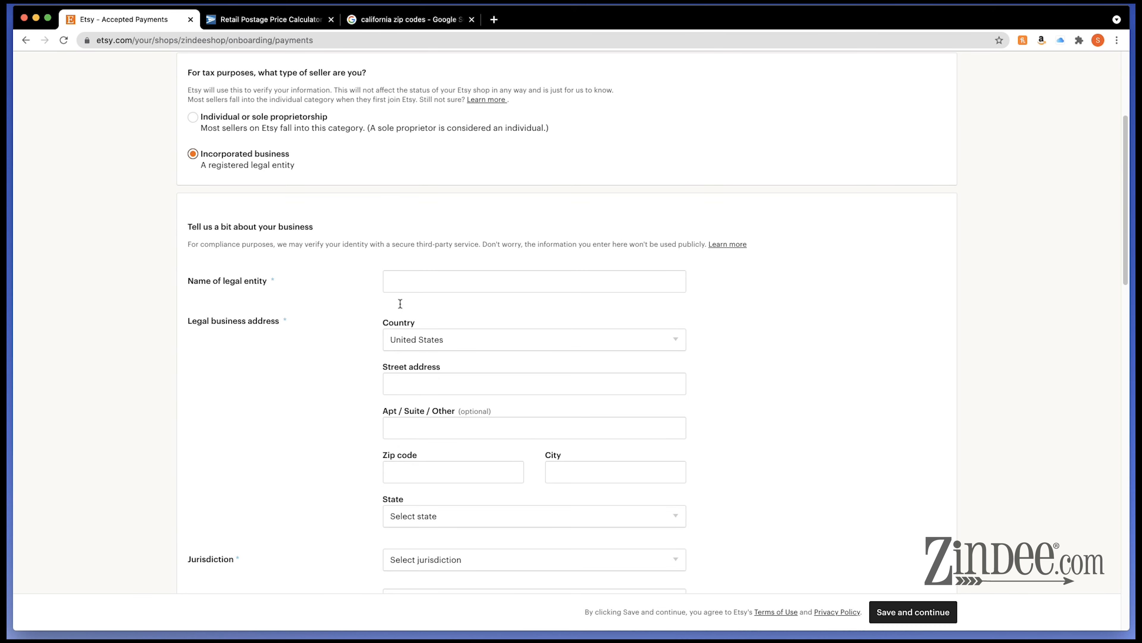
pyautogui.scroll(-2, 401, 299)
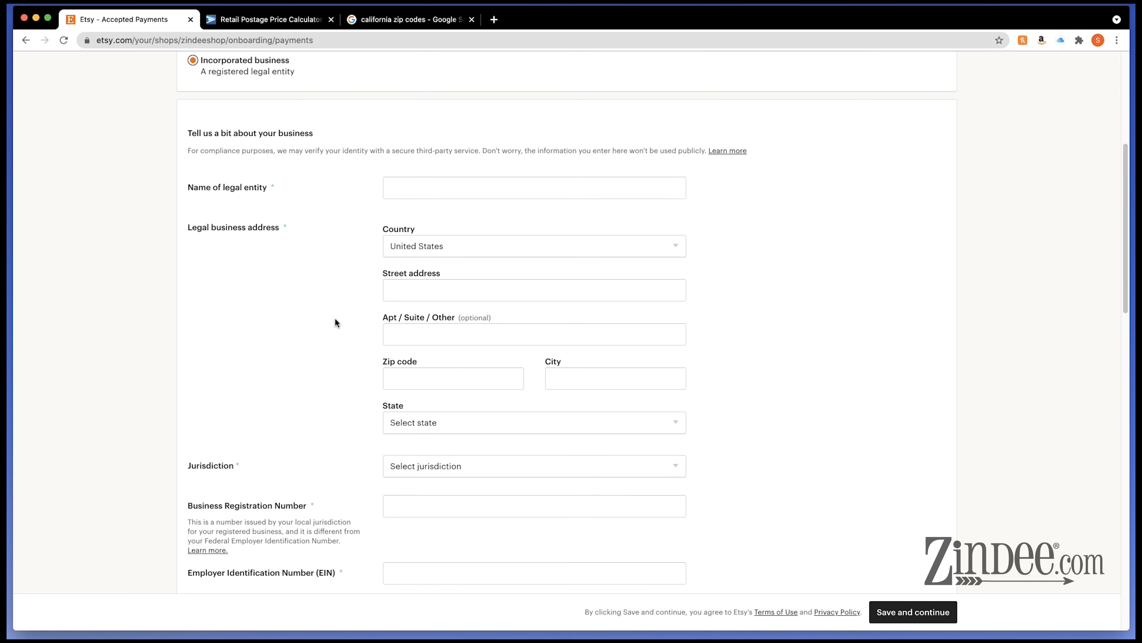
pyautogui.scroll(-2, 335, 323)
pyautogui.click(413, 490)
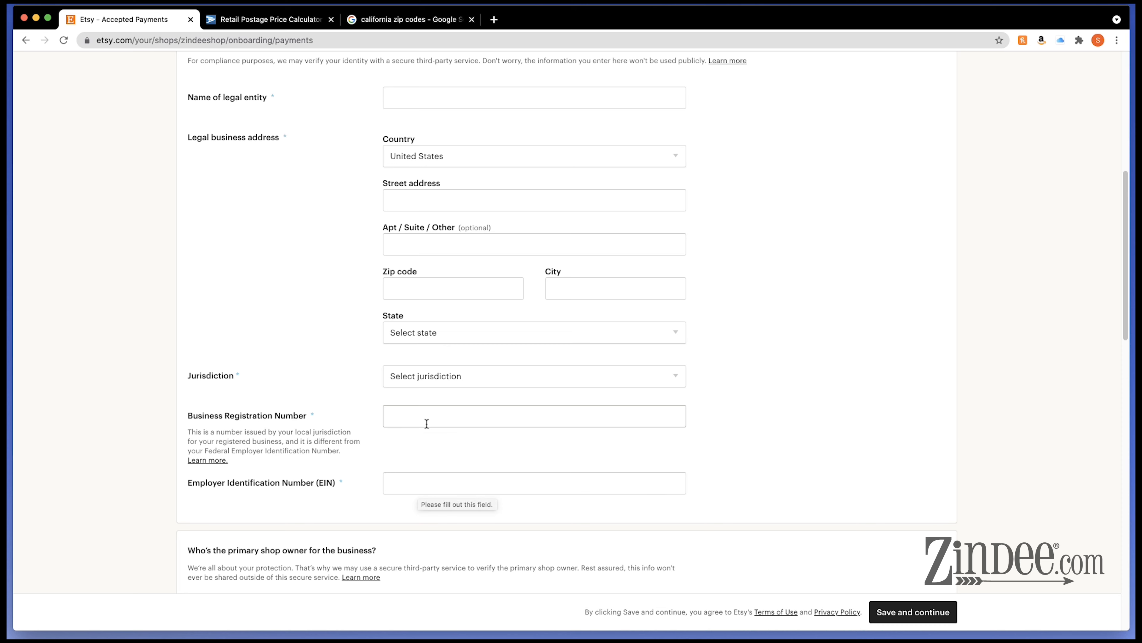
pyautogui.scroll(-4, 340, 468)
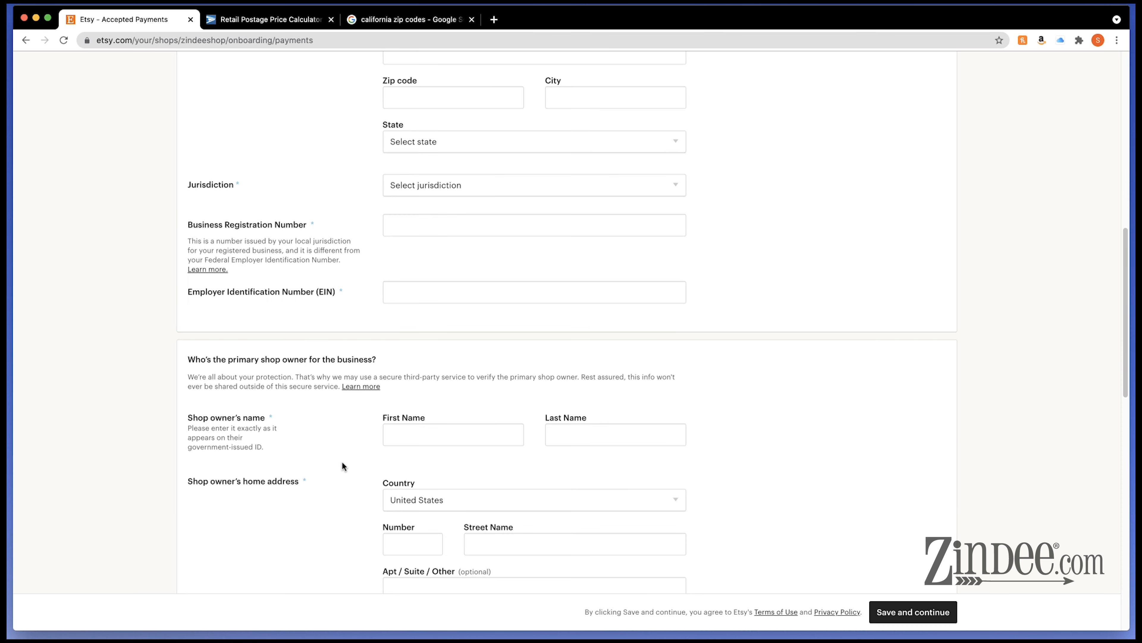
pyautogui.scroll(-4, 342, 456)
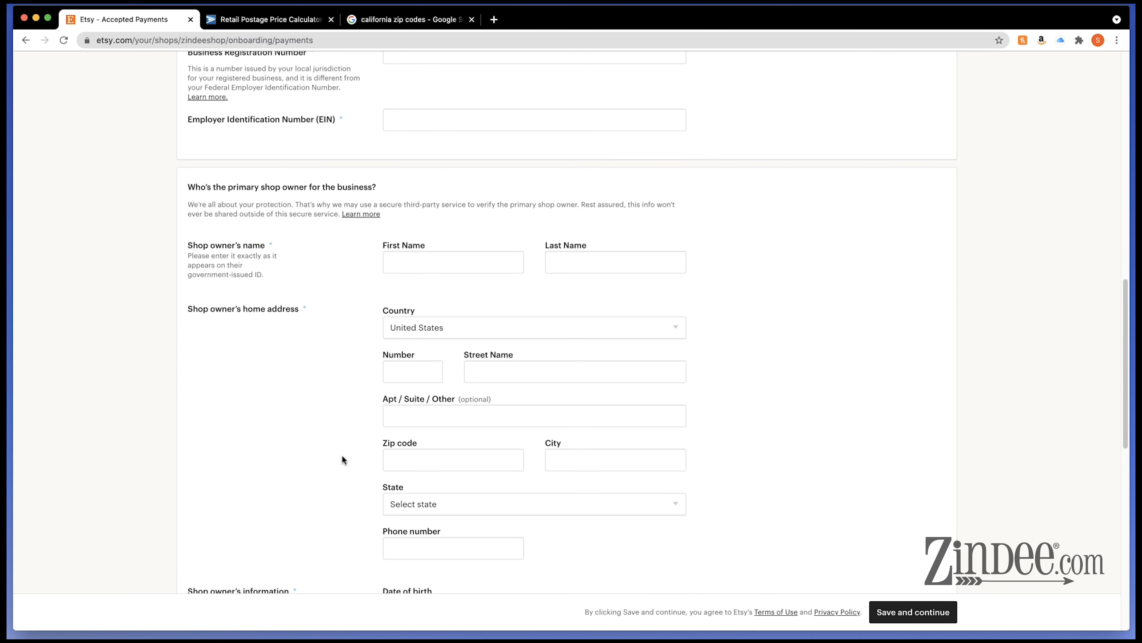
pyautogui.scroll(-4, 342, 459)
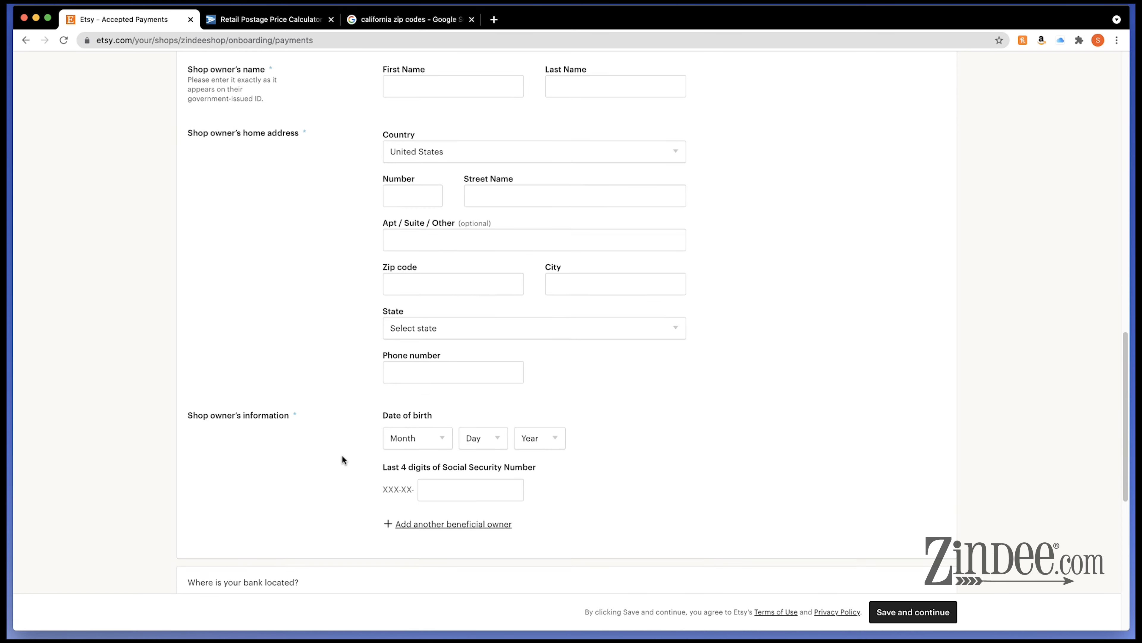
pyautogui.scroll(2, 342, 459)
pyautogui.scroll(-6, 342, 454)
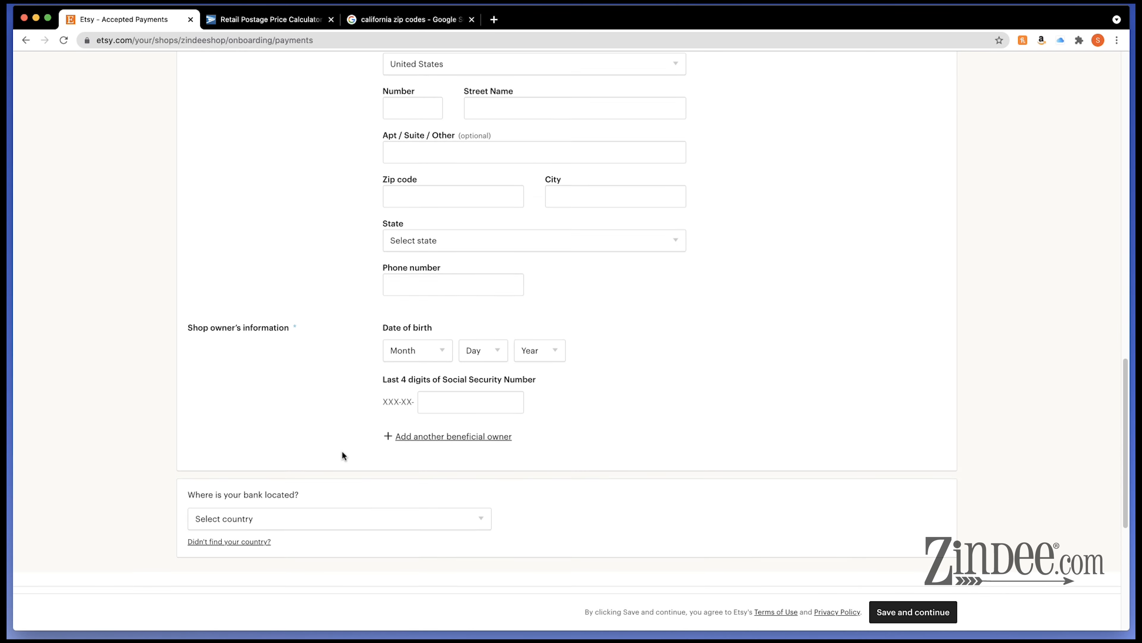
pyautogui.scroll(20, 343, 459)
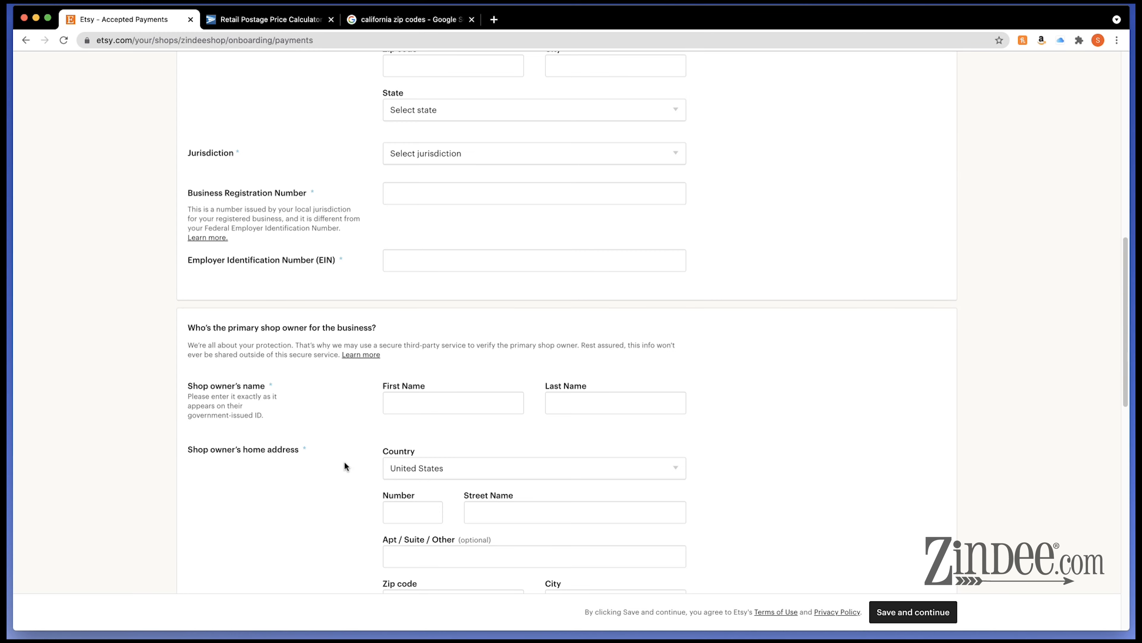
pyautogui.scroll(3, 344, 462)
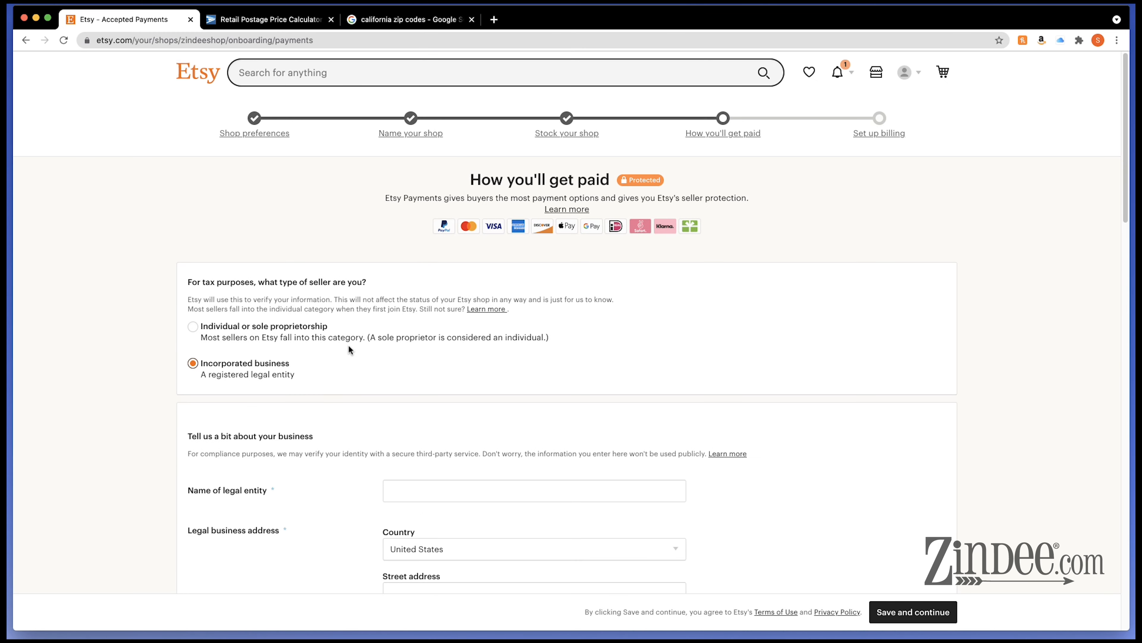